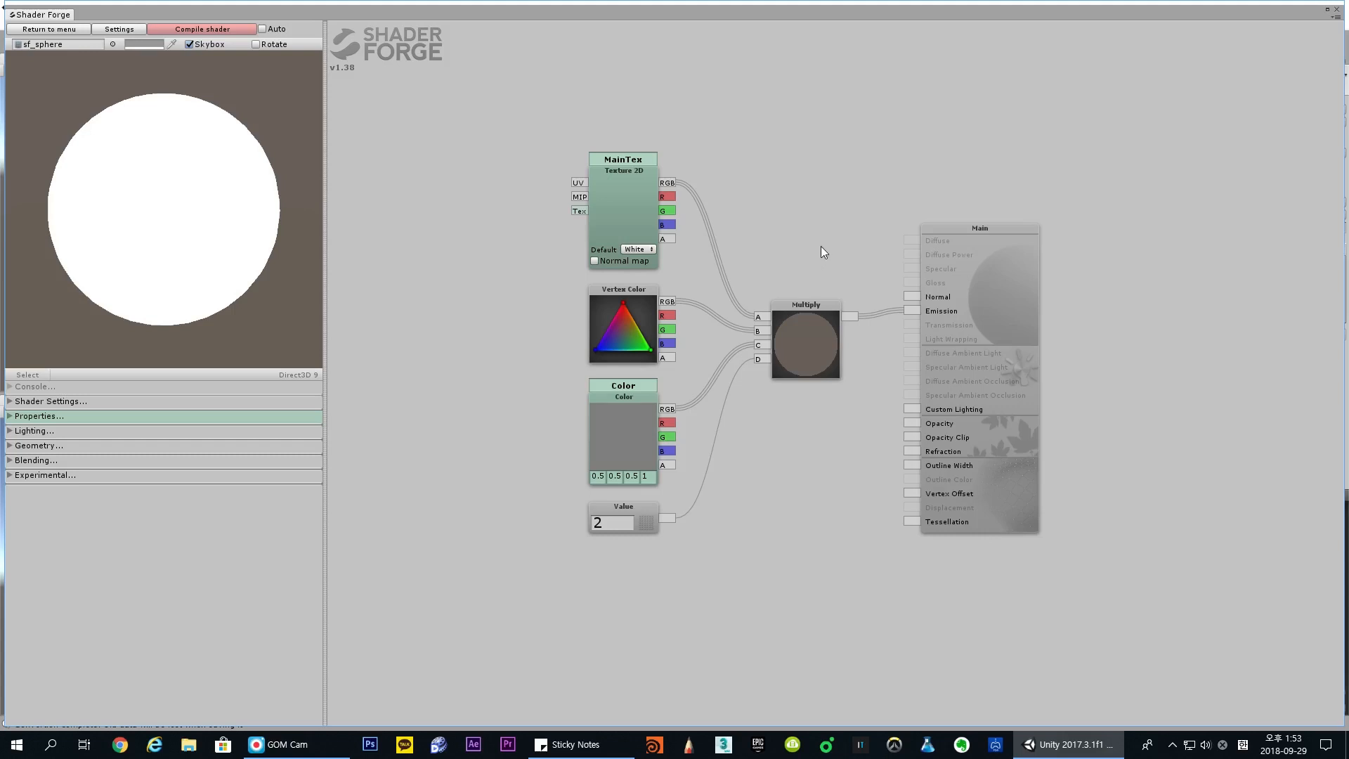
Widen the shader preview and settings area slightly beside the node graph.
drag(718, 256, 657, 264)
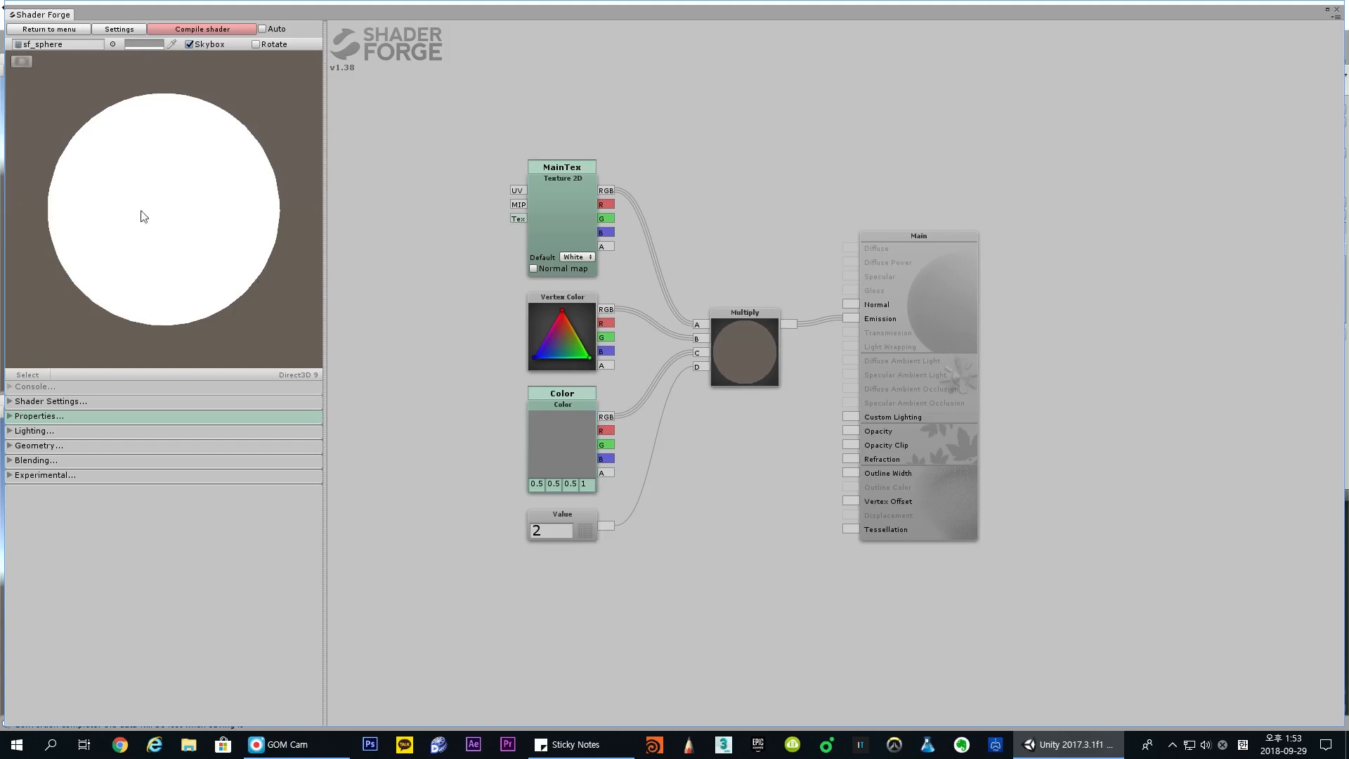
drag(325, 295, 339, 296)
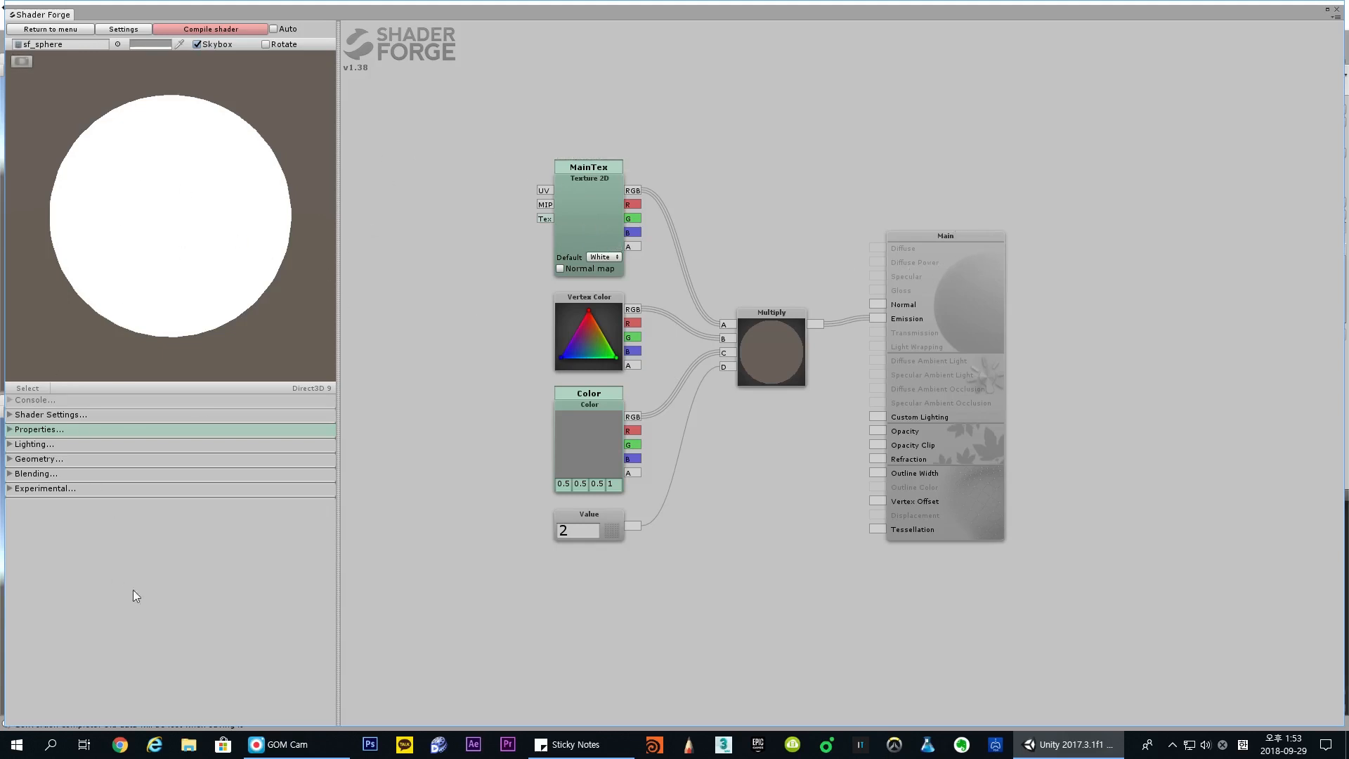
middle_drag(808, 262, 626, 246)
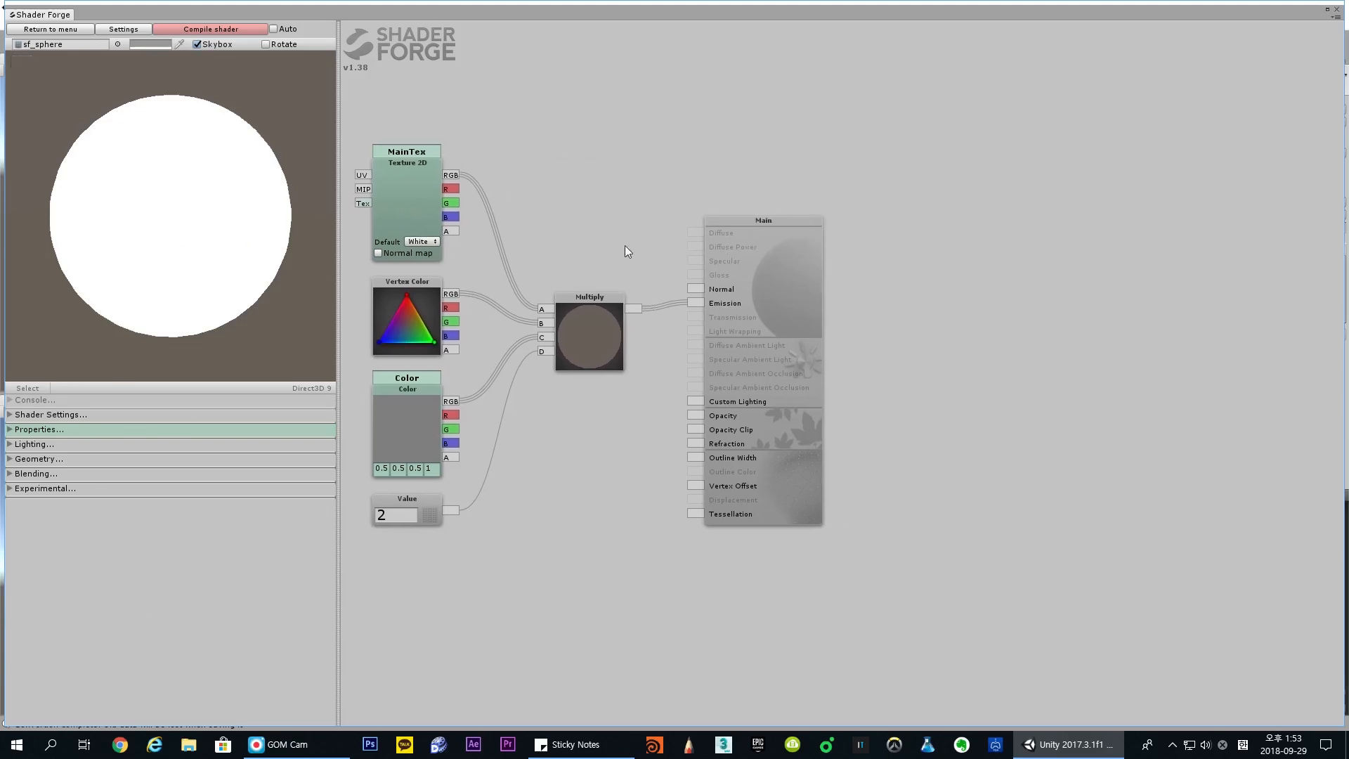
middle_drag(739, 265, 766, 261)
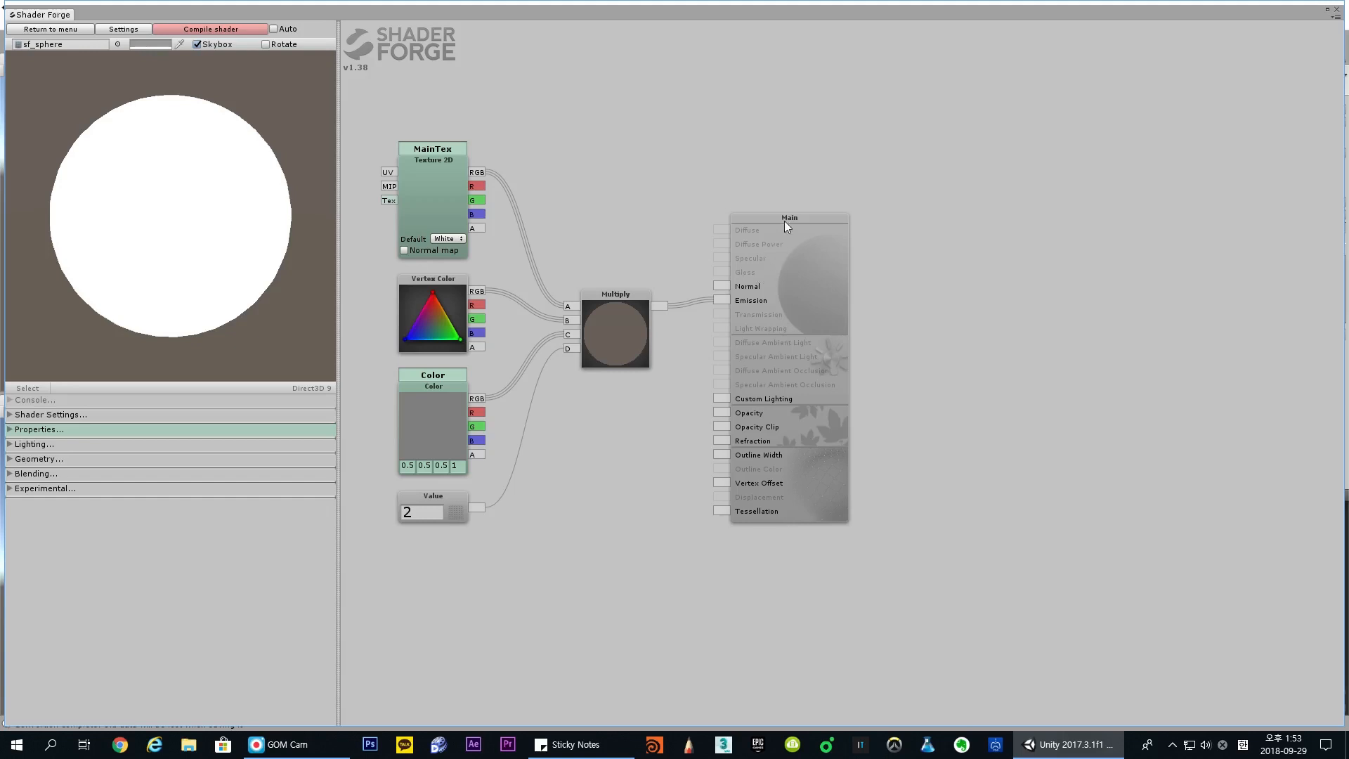
middle_drag(681, 259, 784, 272)
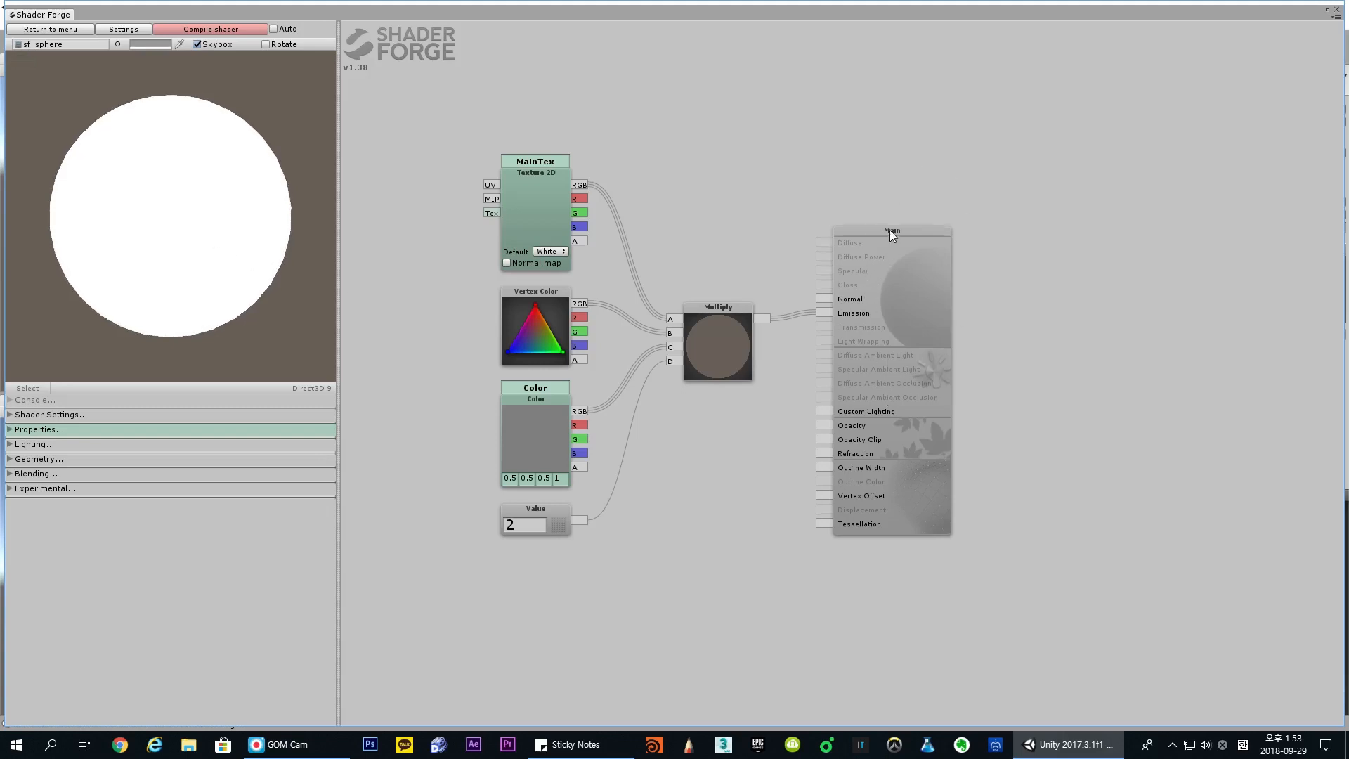
Reposition the Main node slightly beside the Multiply node, keeping the Emission connection nearly level.
drag(889, 230, 886, 236)
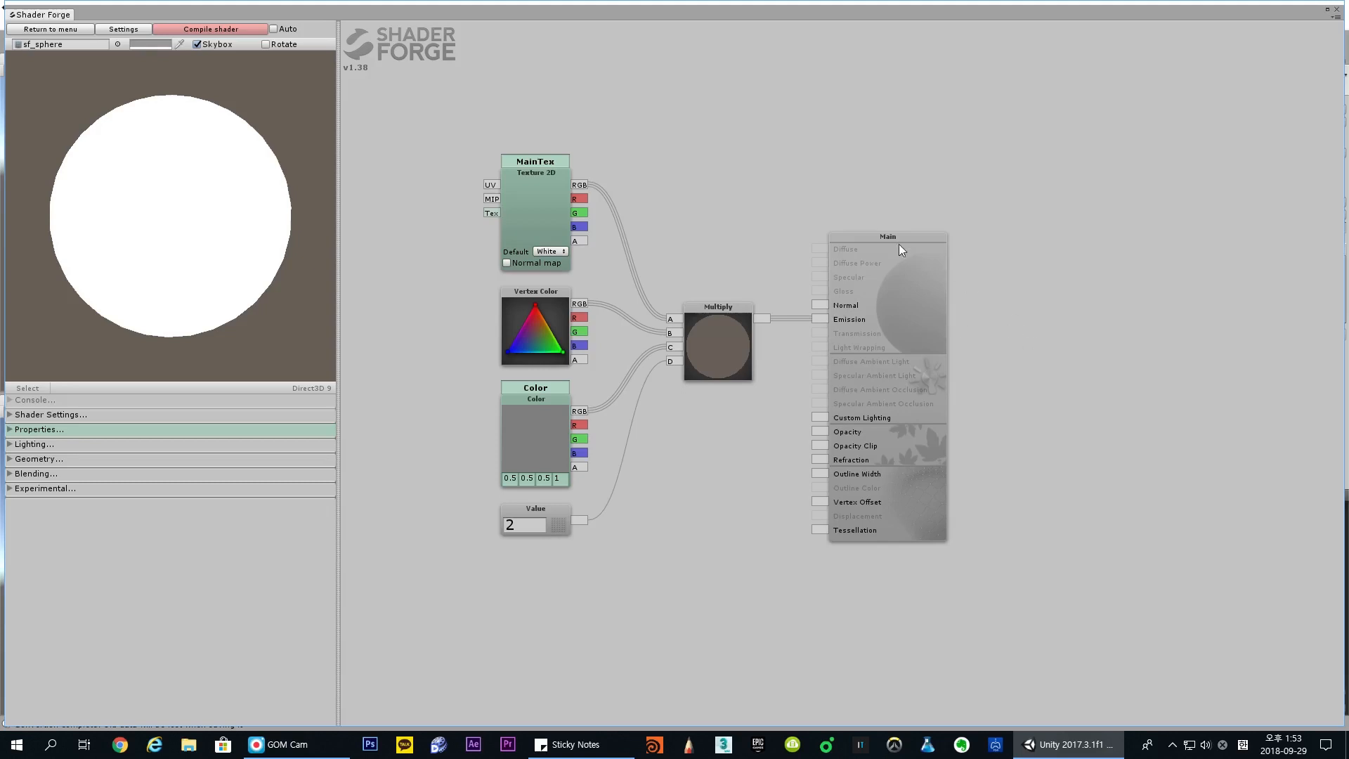
drag(900, 243, 915, 240)
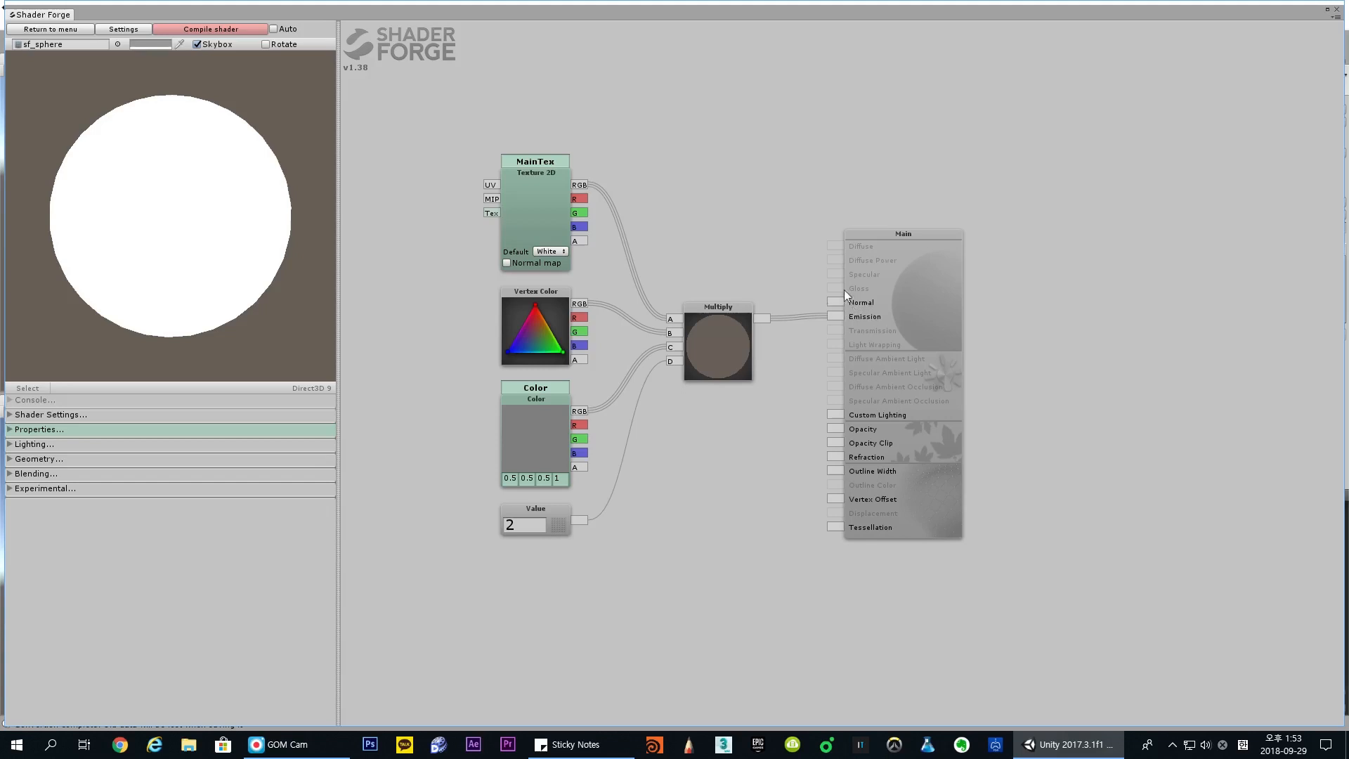
drag(897, 234, 893, 238)
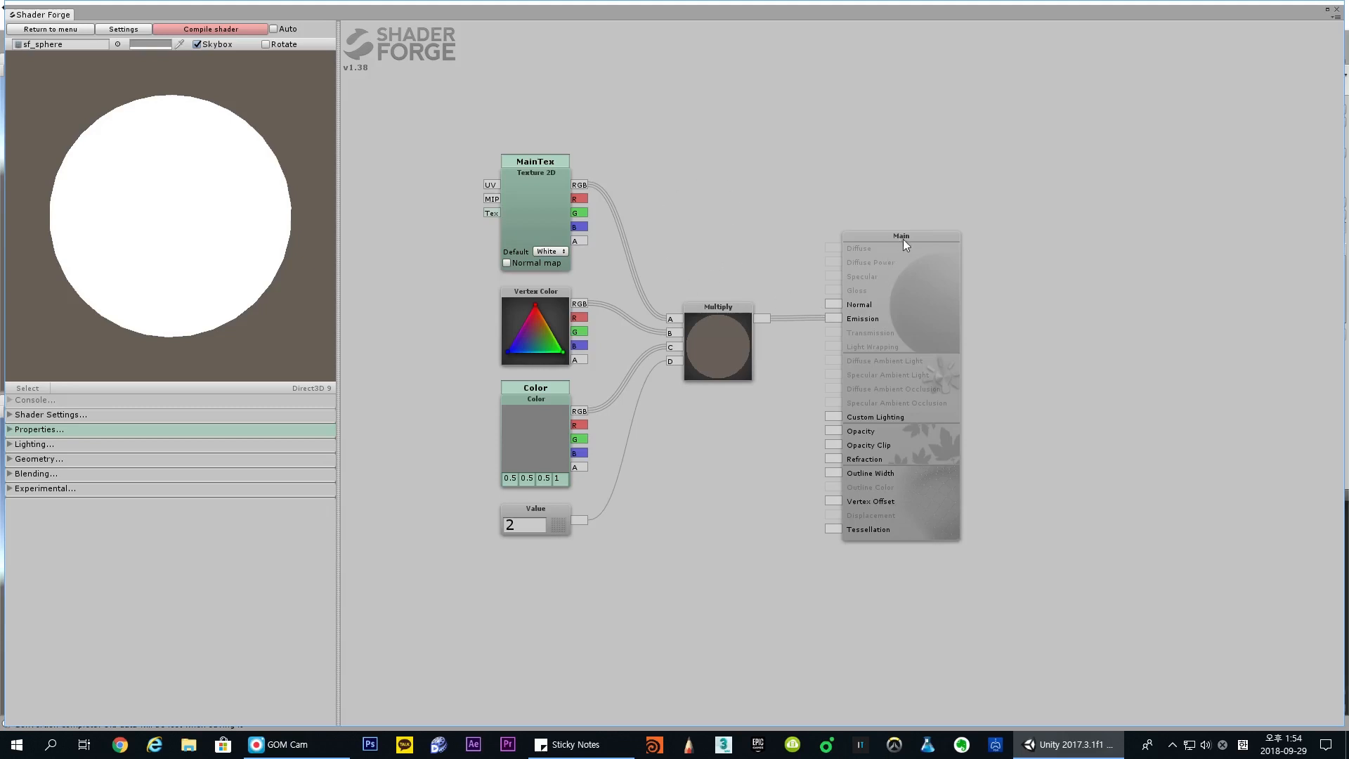
drag(903, 239, 891, 237)
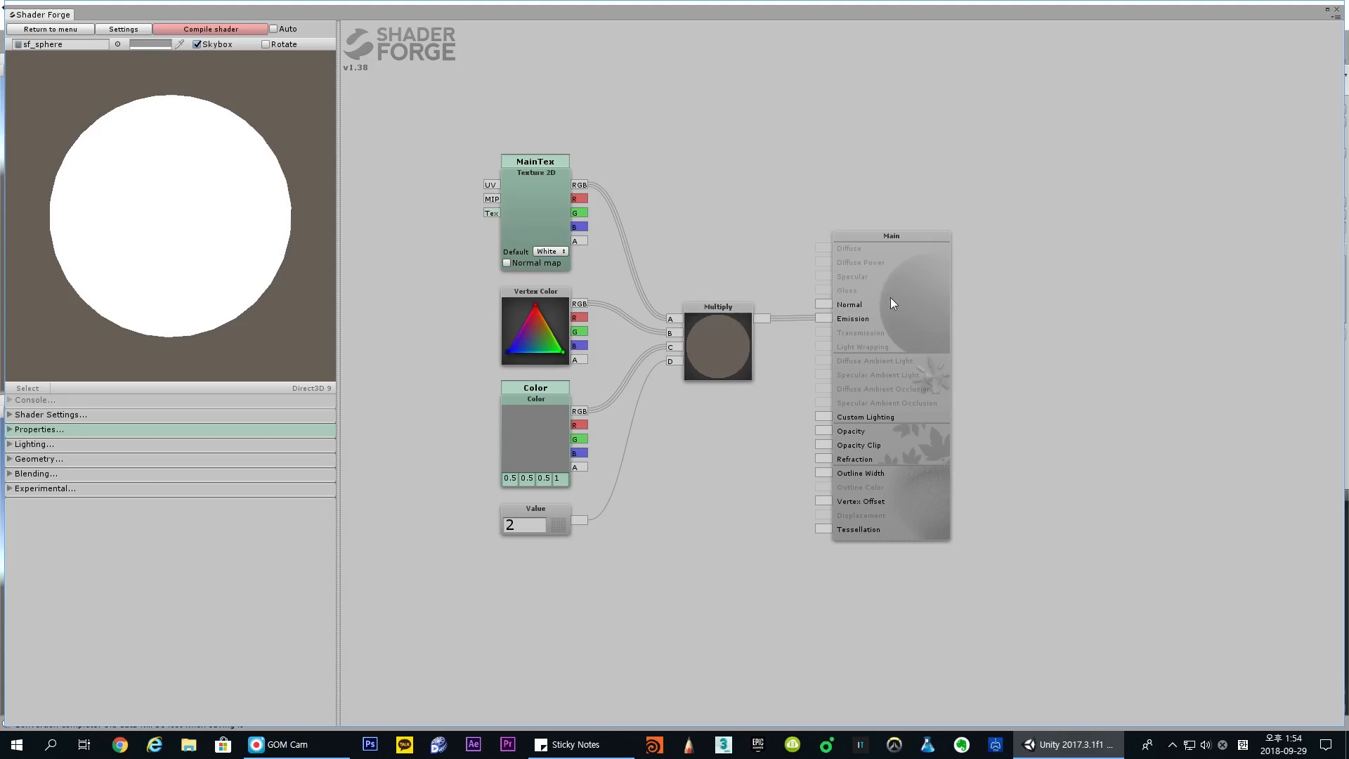
drag(883, 242, 879, 242)
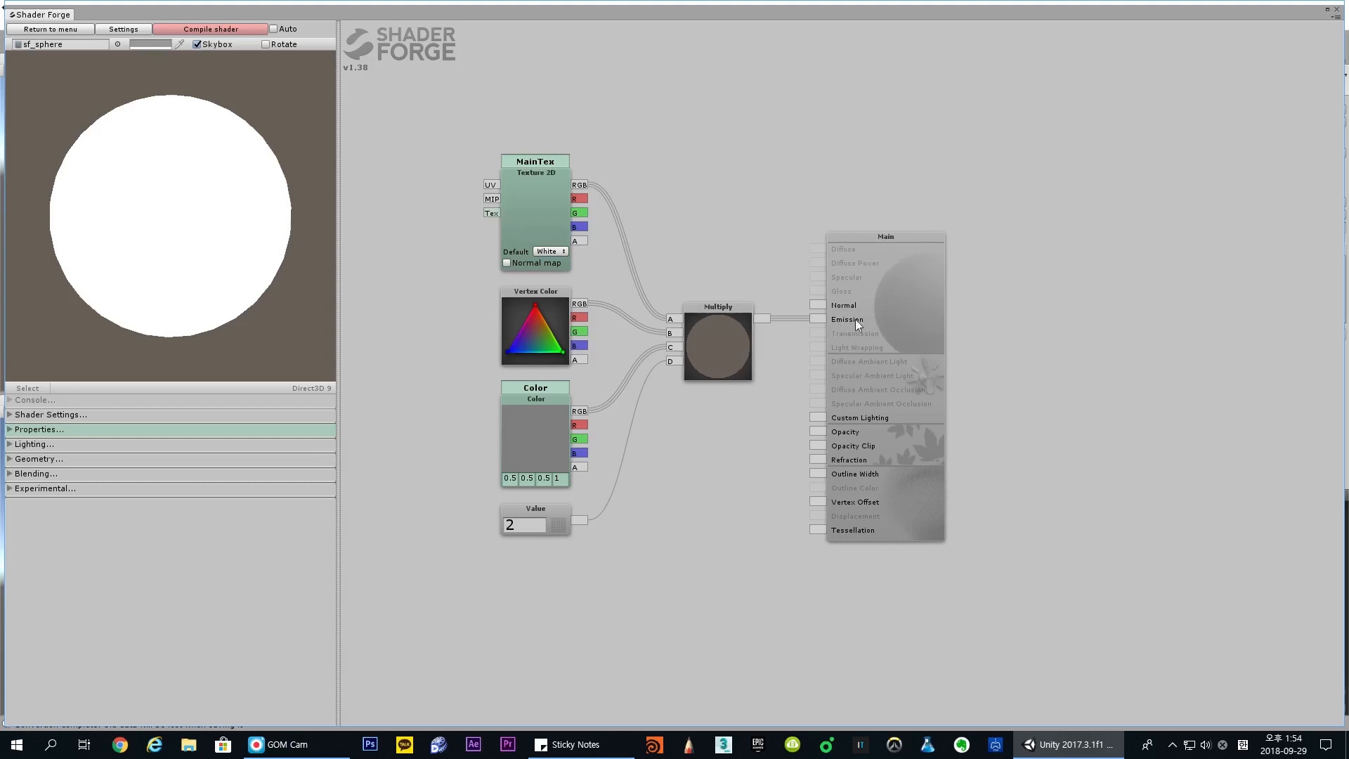
drag(961, 338, 946, 297)
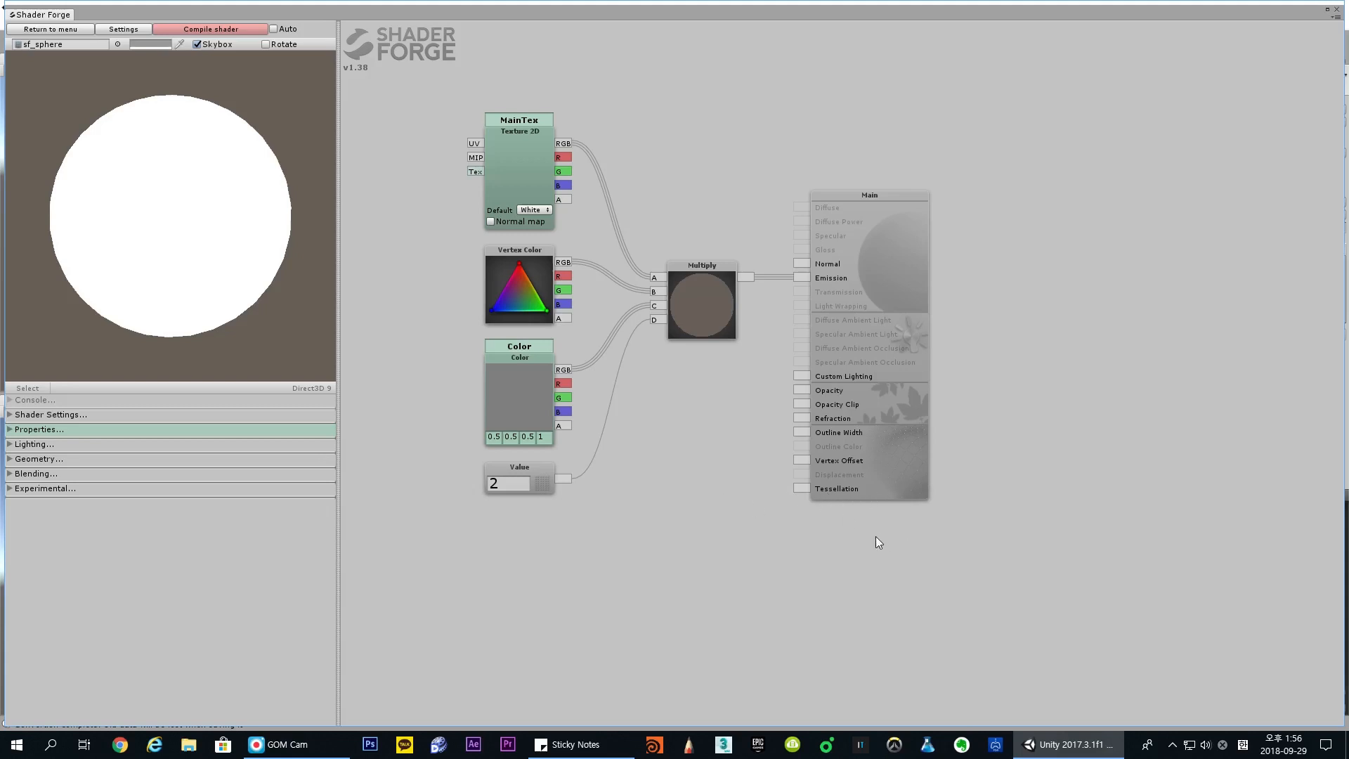
drag(860, 192, 876, 193)
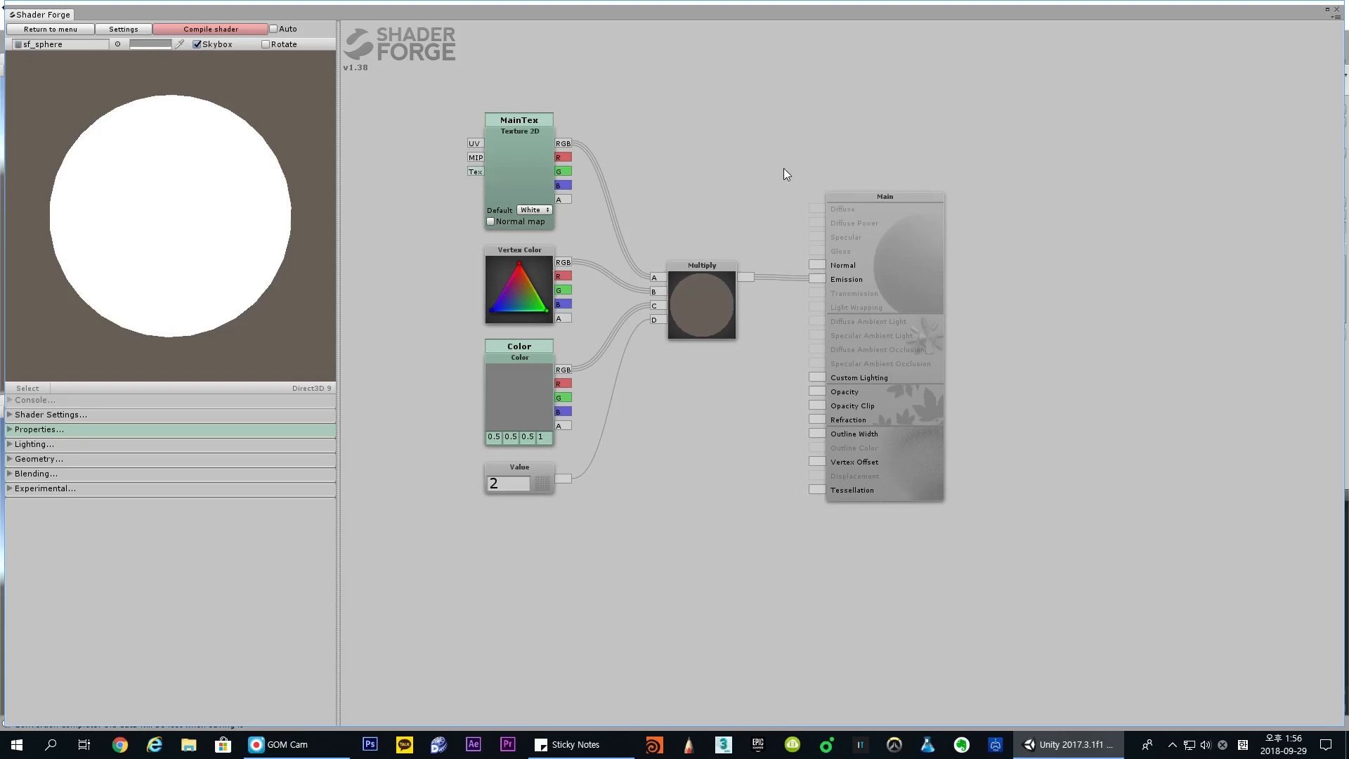
middle_drag(734, 173, 856, 179)
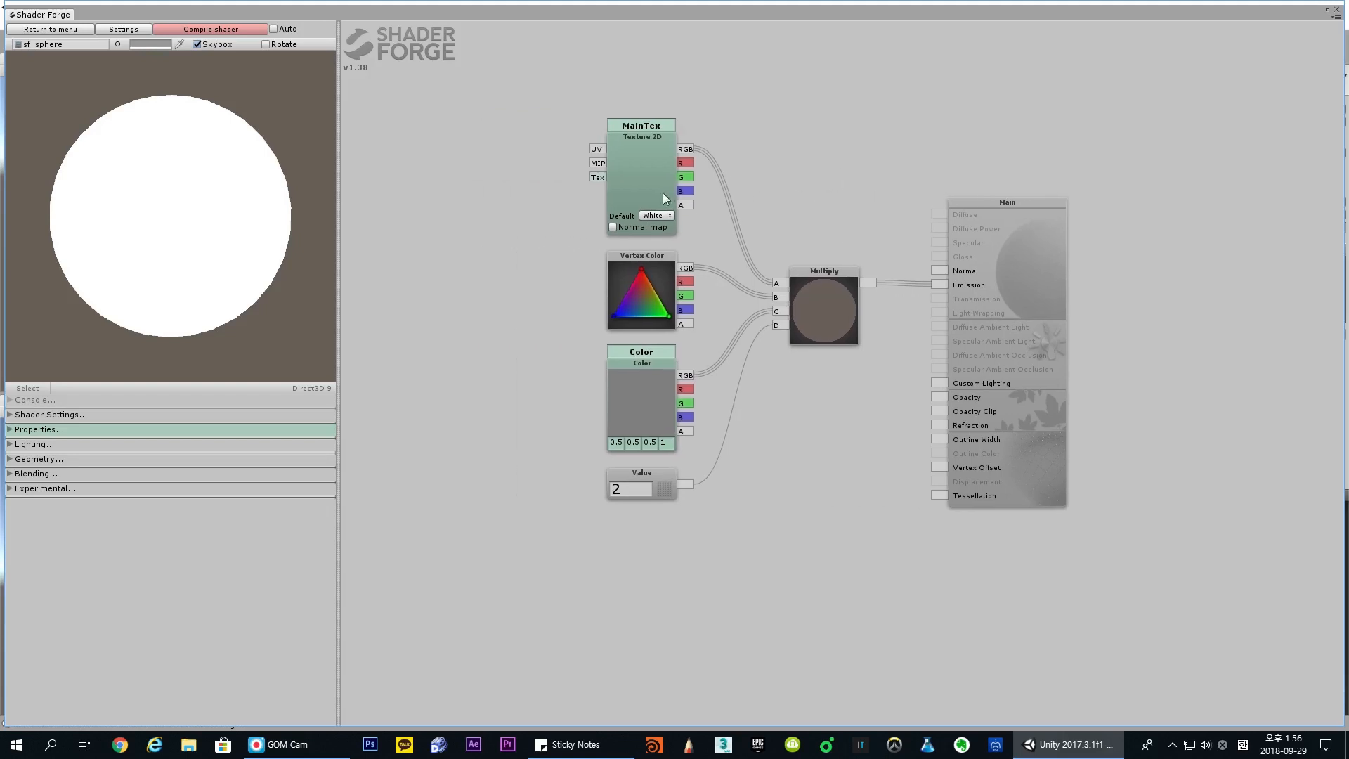
middle_drag(577, 98, 605, 143)
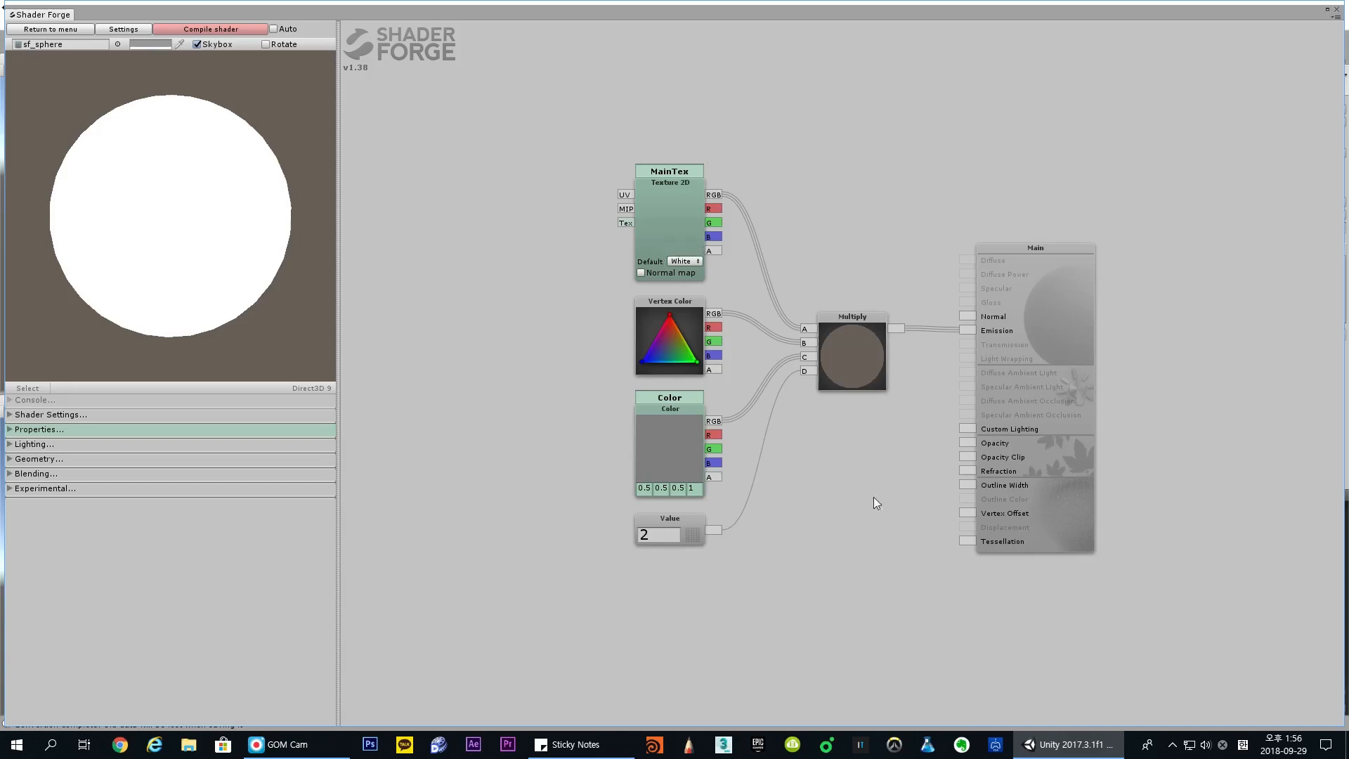
Restore the node editor to a smaller window, then select the Plane and collapse its Mesh Collider, Lighting and Materials sections.
click(1328, 10)
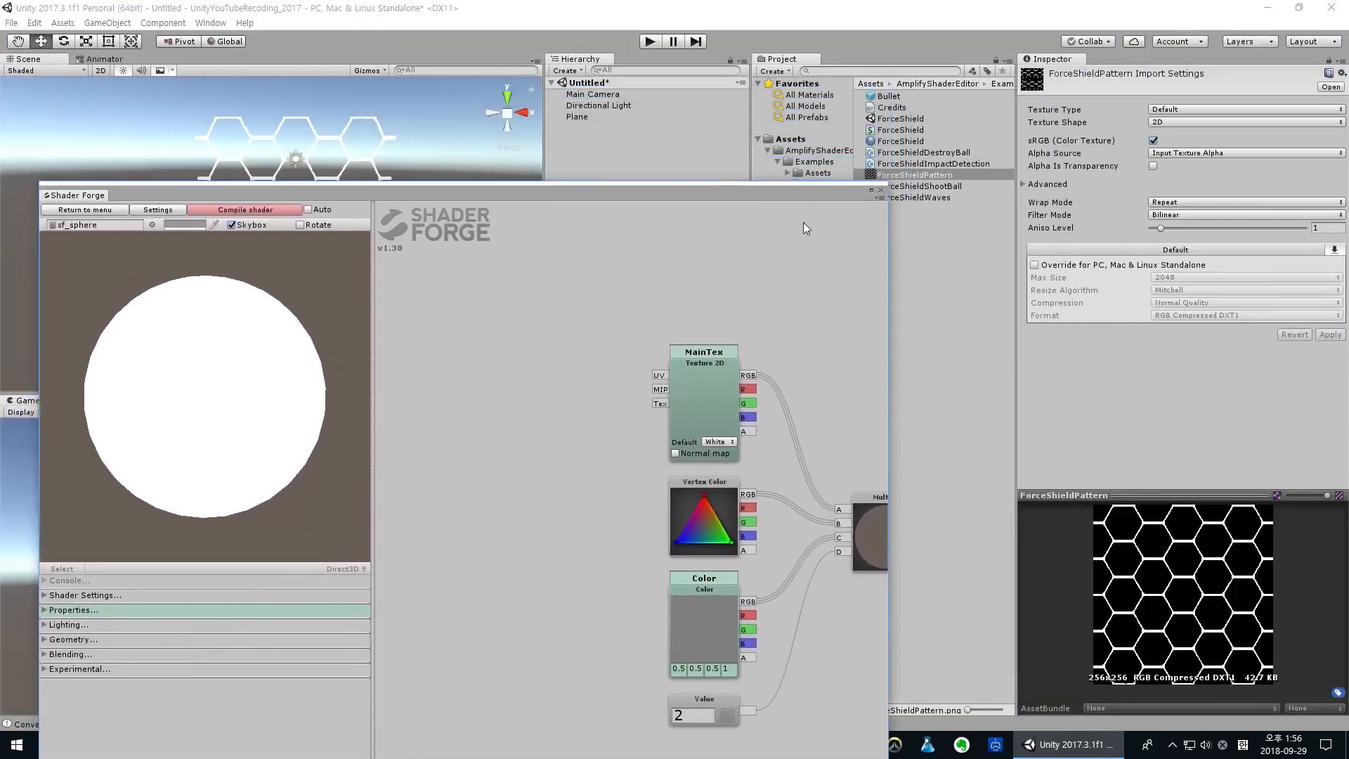
click(621, 115)
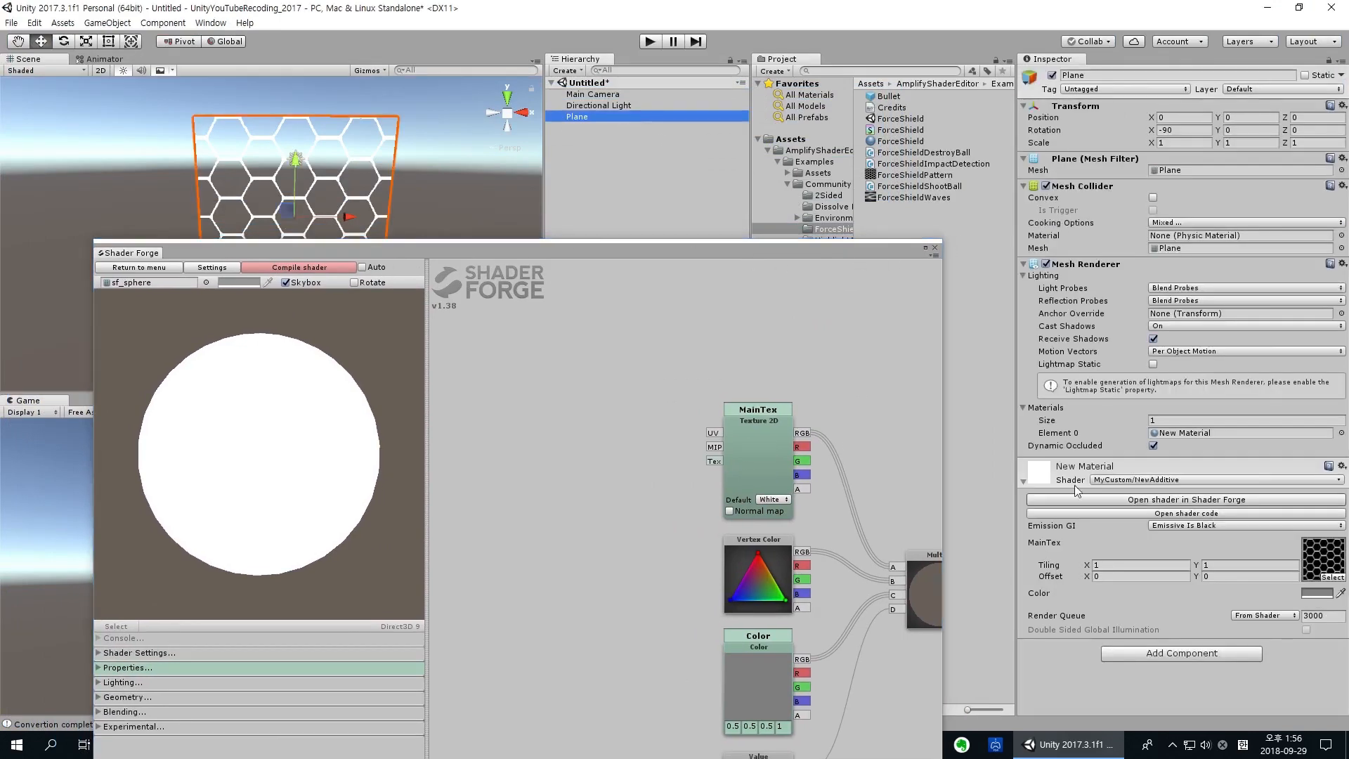
click(1024, 185)
click(1023, 212)
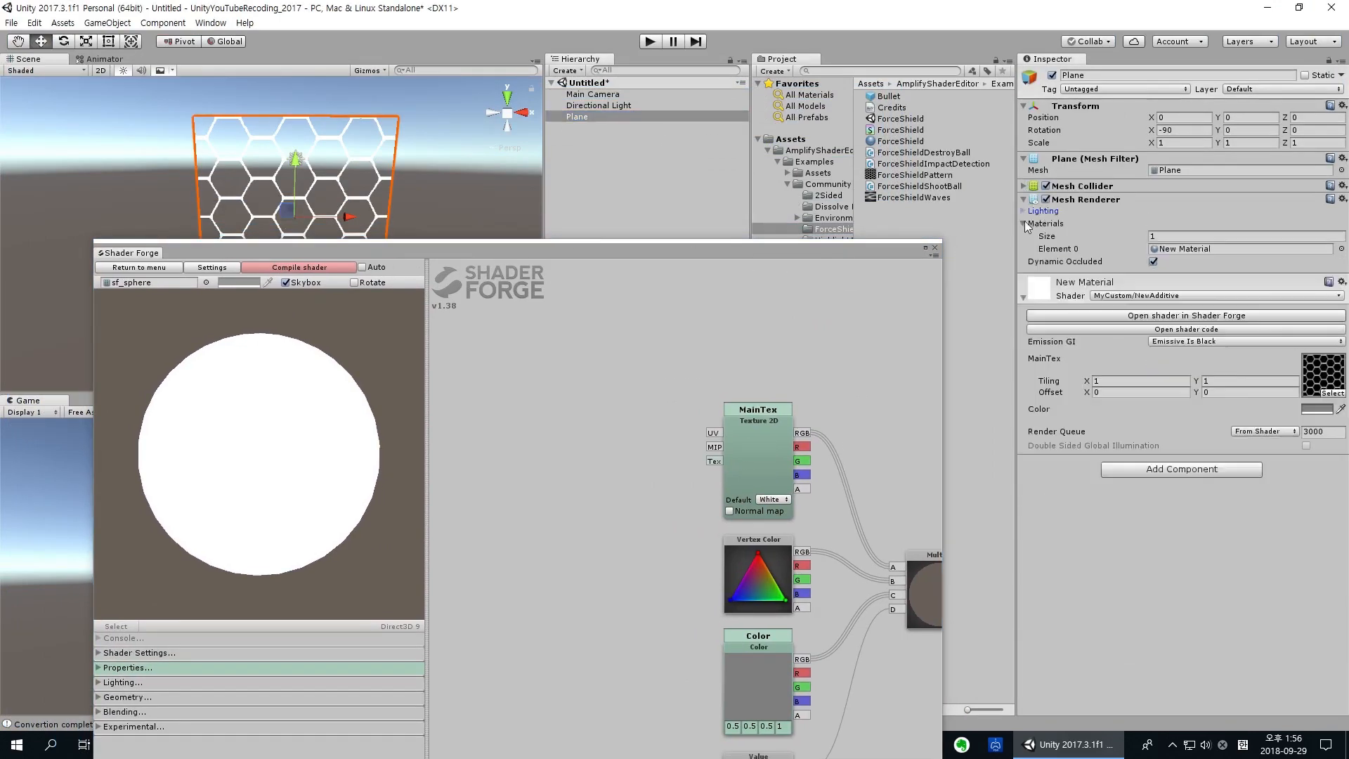
click(1023, 223)
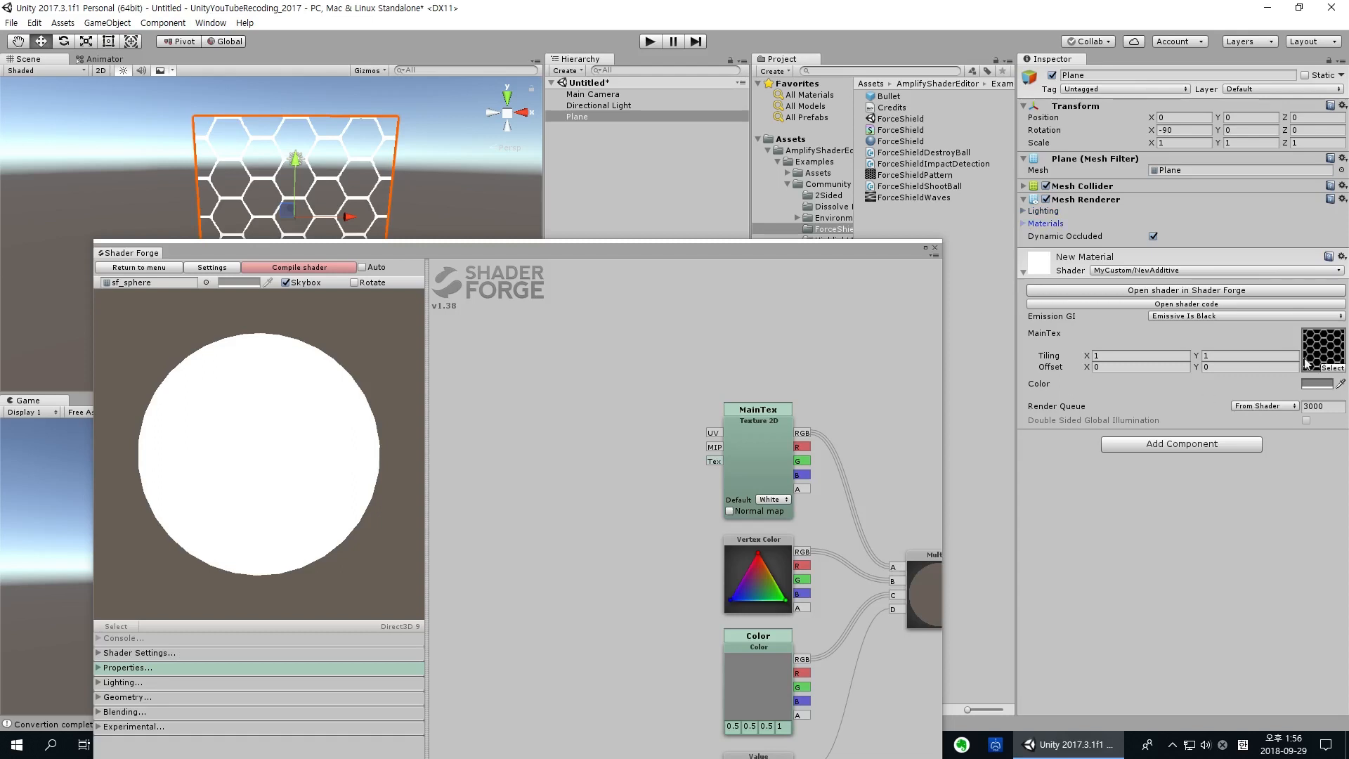
Compare MyCustom/NewAdditive with Particles/Additive by switching the Plane material's shader twice and undoing each change.
click(1137, 271)
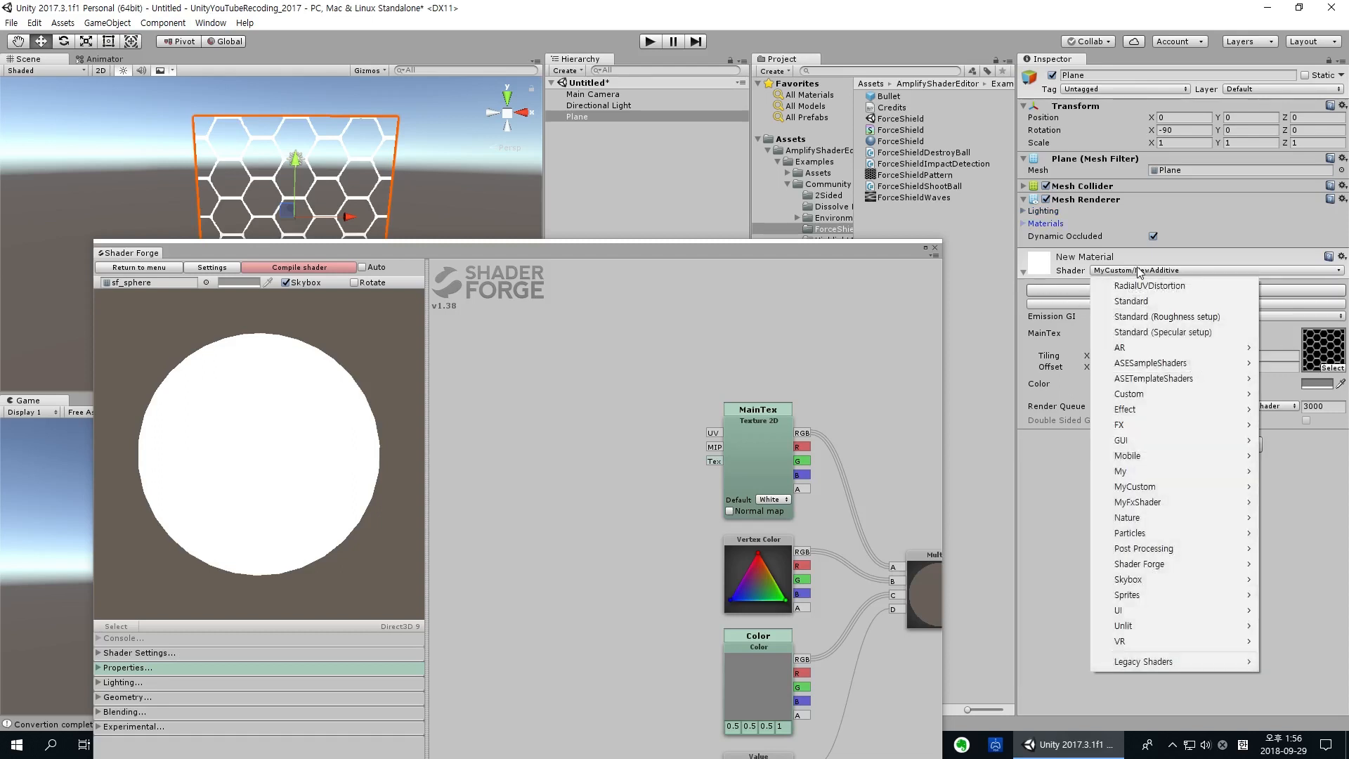
mouse_move(1153, 536)
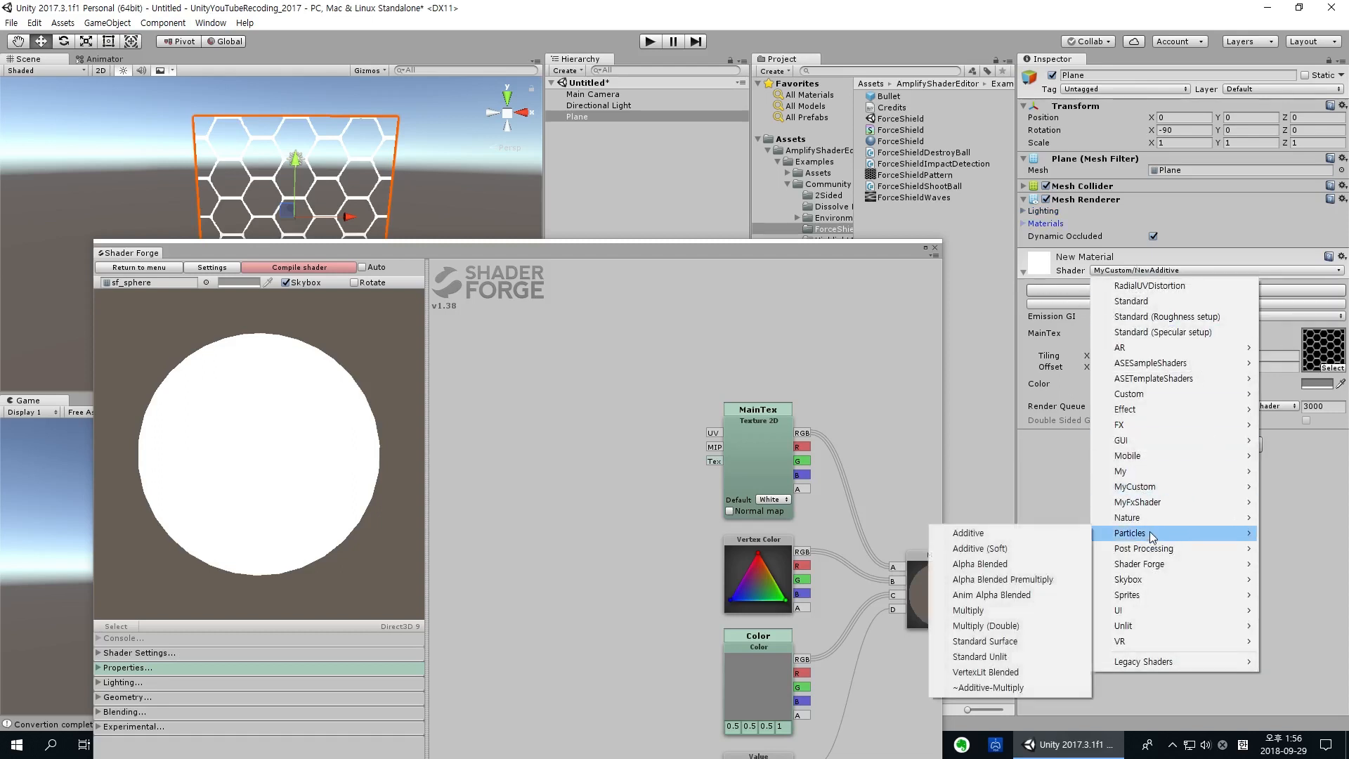
click(1013, 534)
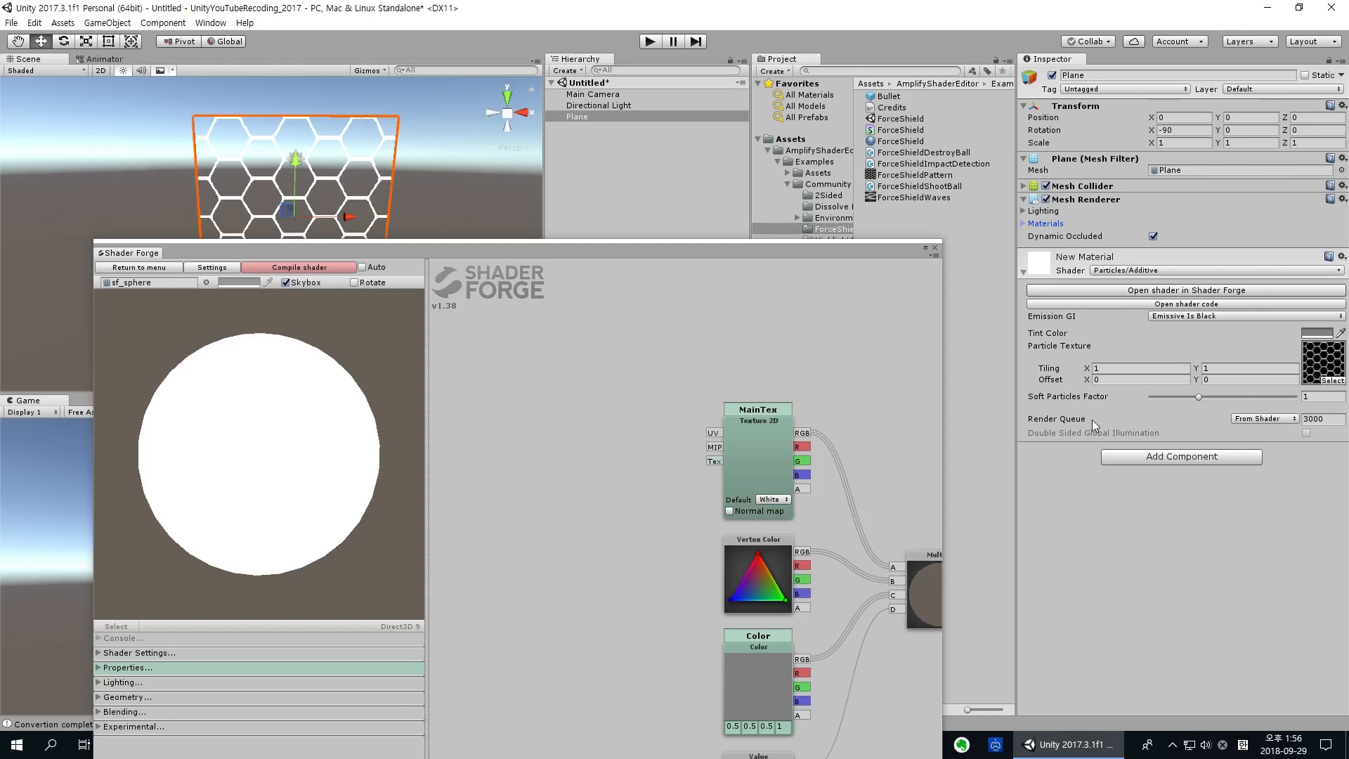
key(ctrl+z)
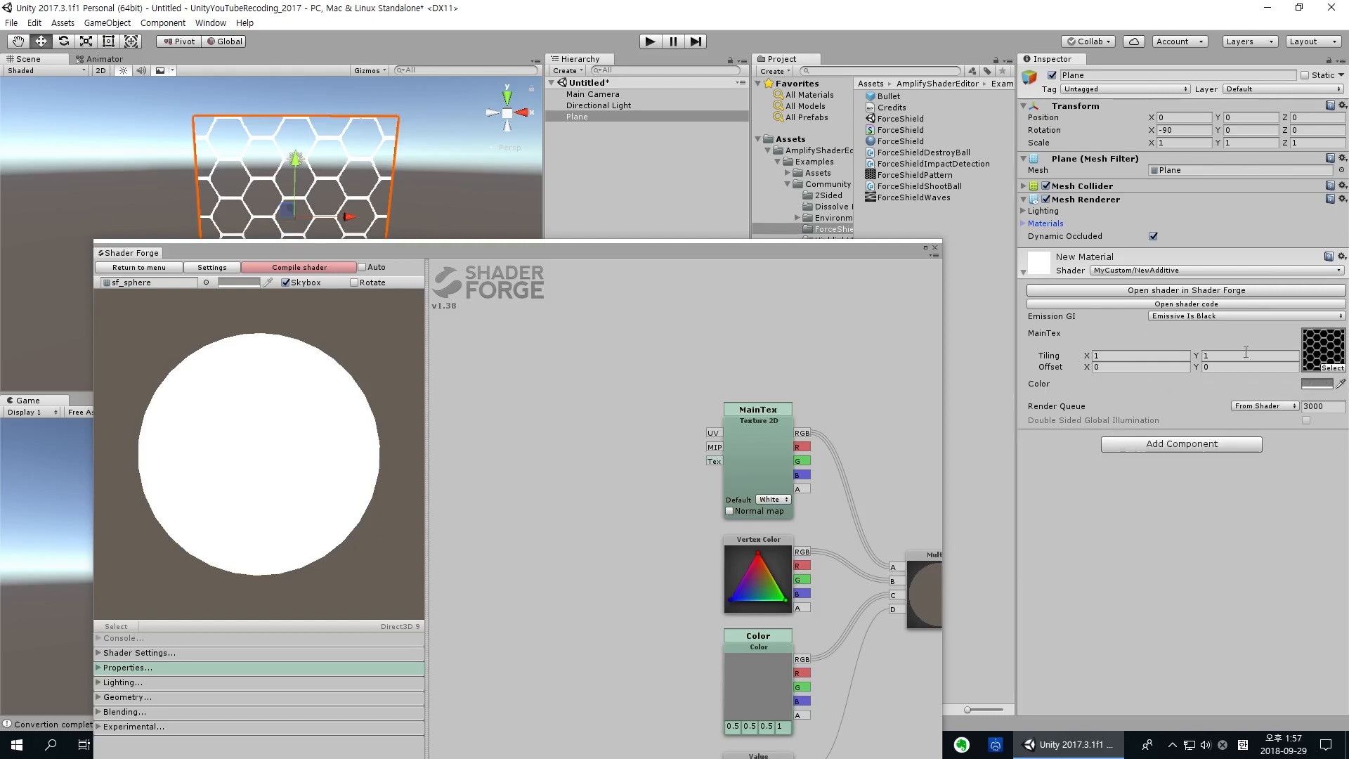
click(1157, 271)
mouse_move(1138, 533)
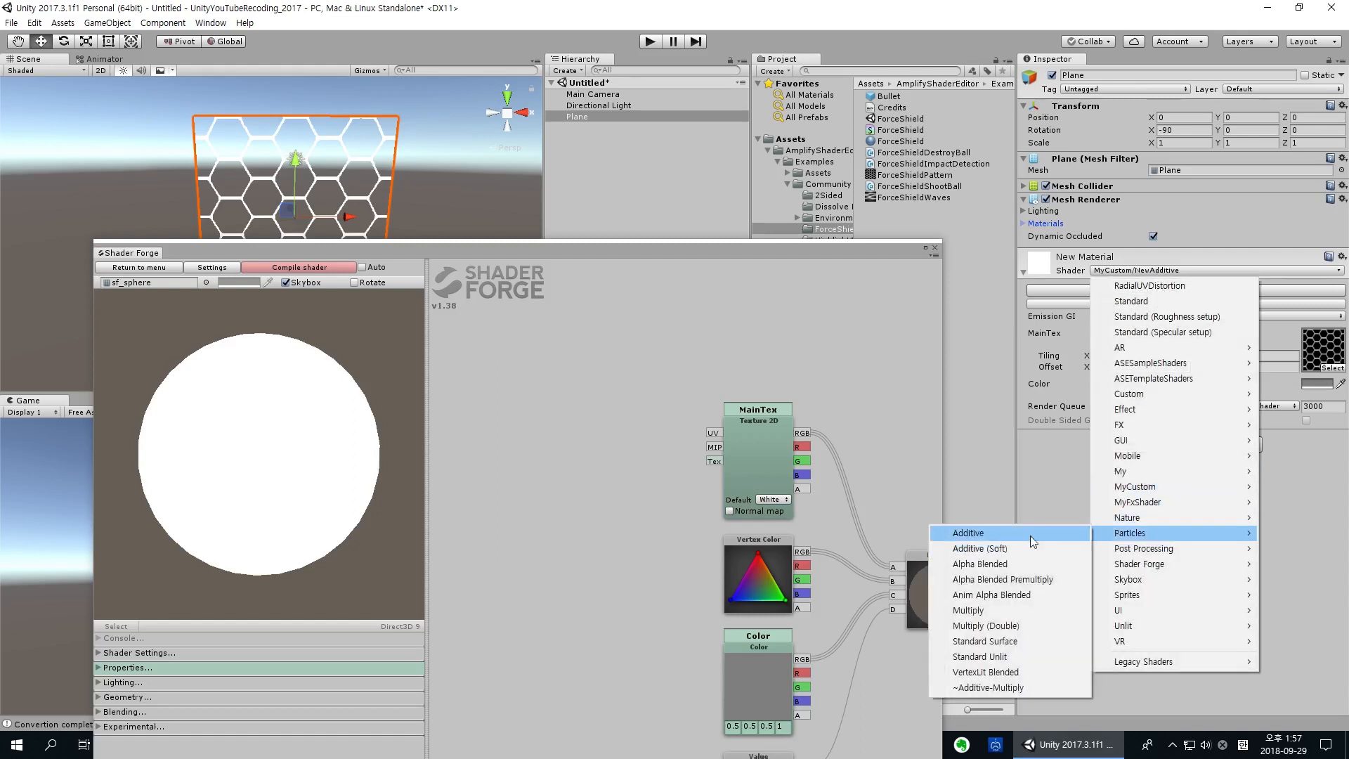
click(963, 532)
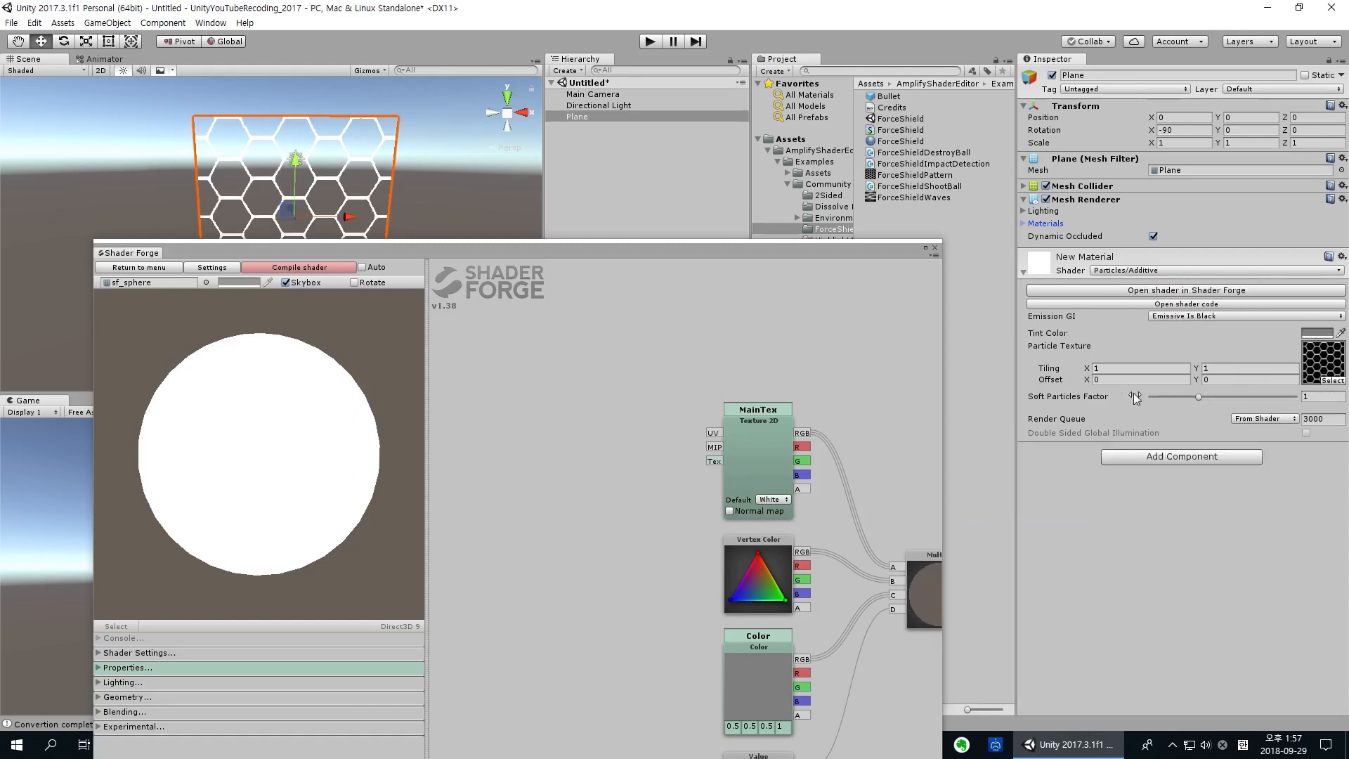
key(ctrl+z)
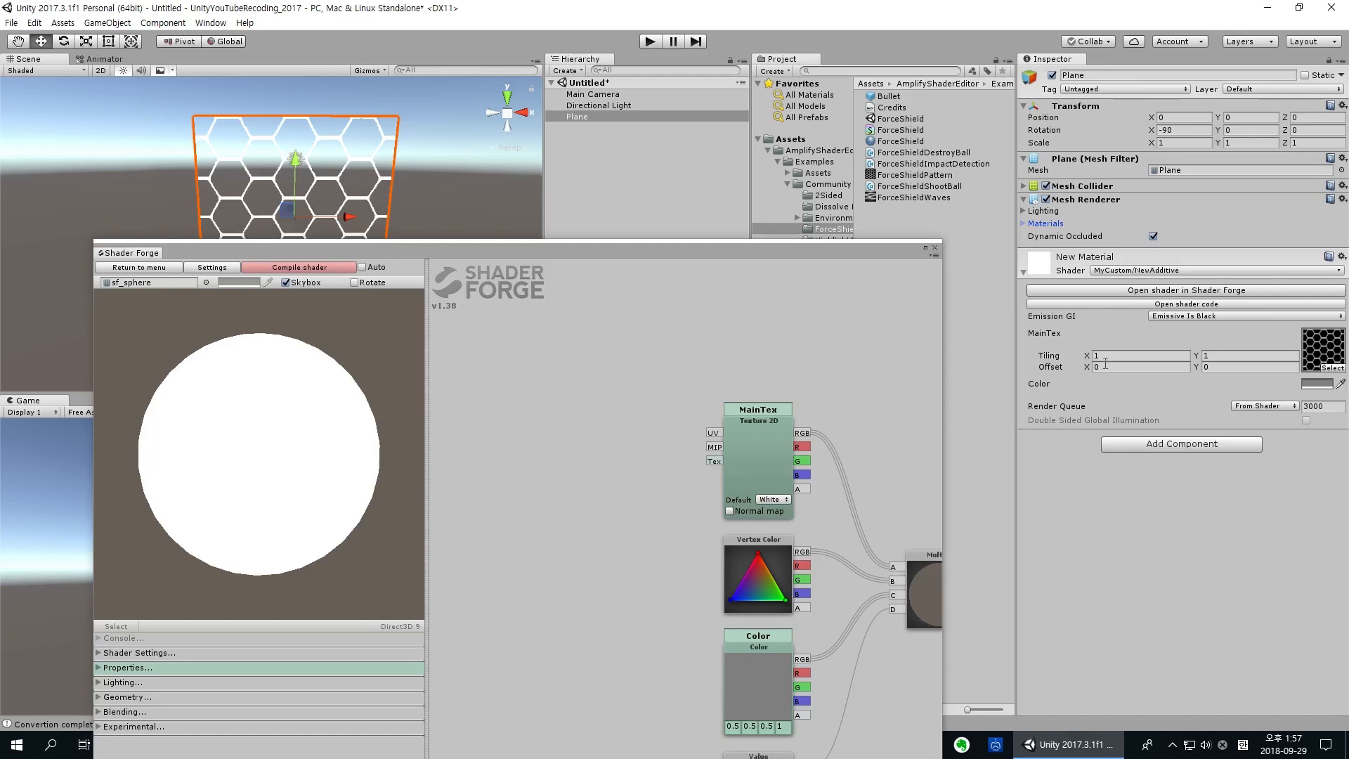
Maximize the node editor and examine the node categories available for adding to the graph, including Arithmetic, without adding a node.
drag(811, 255, 845, 140)
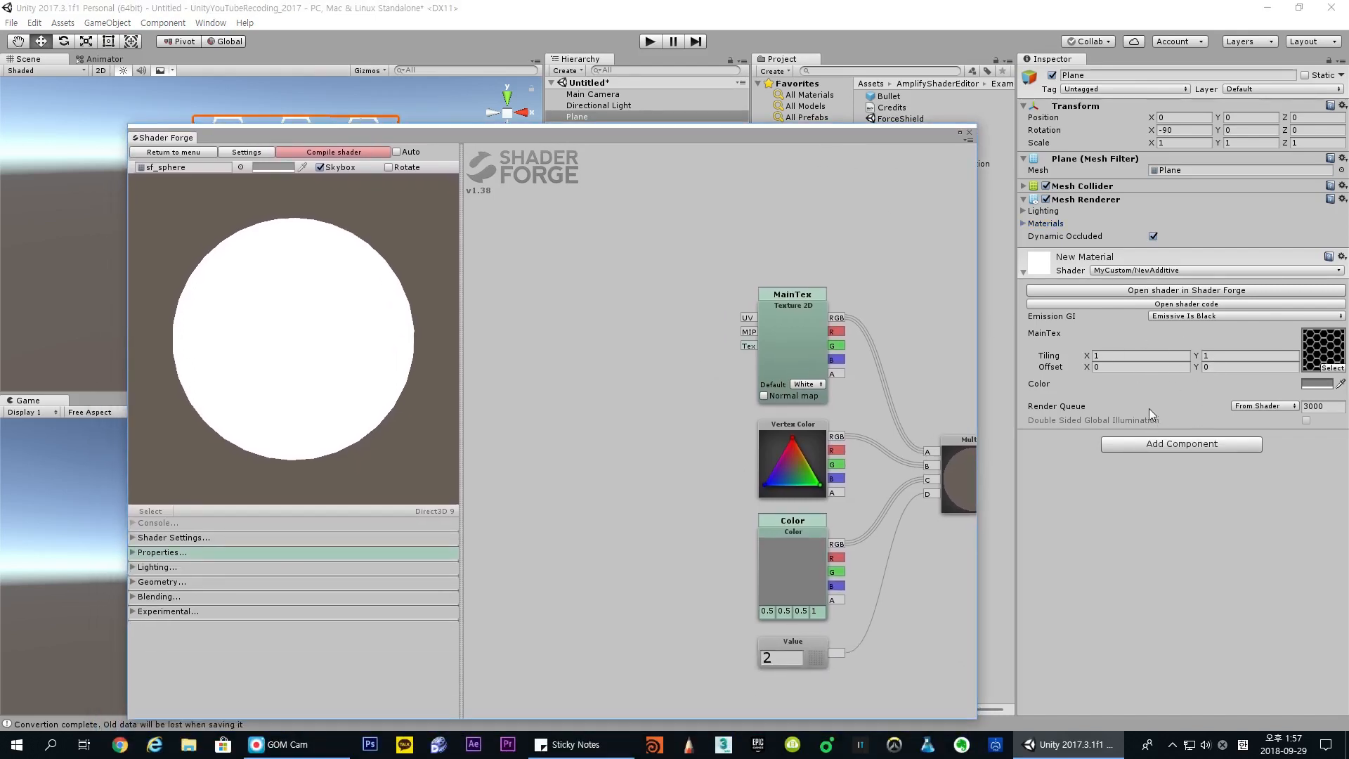
click(961, 133)
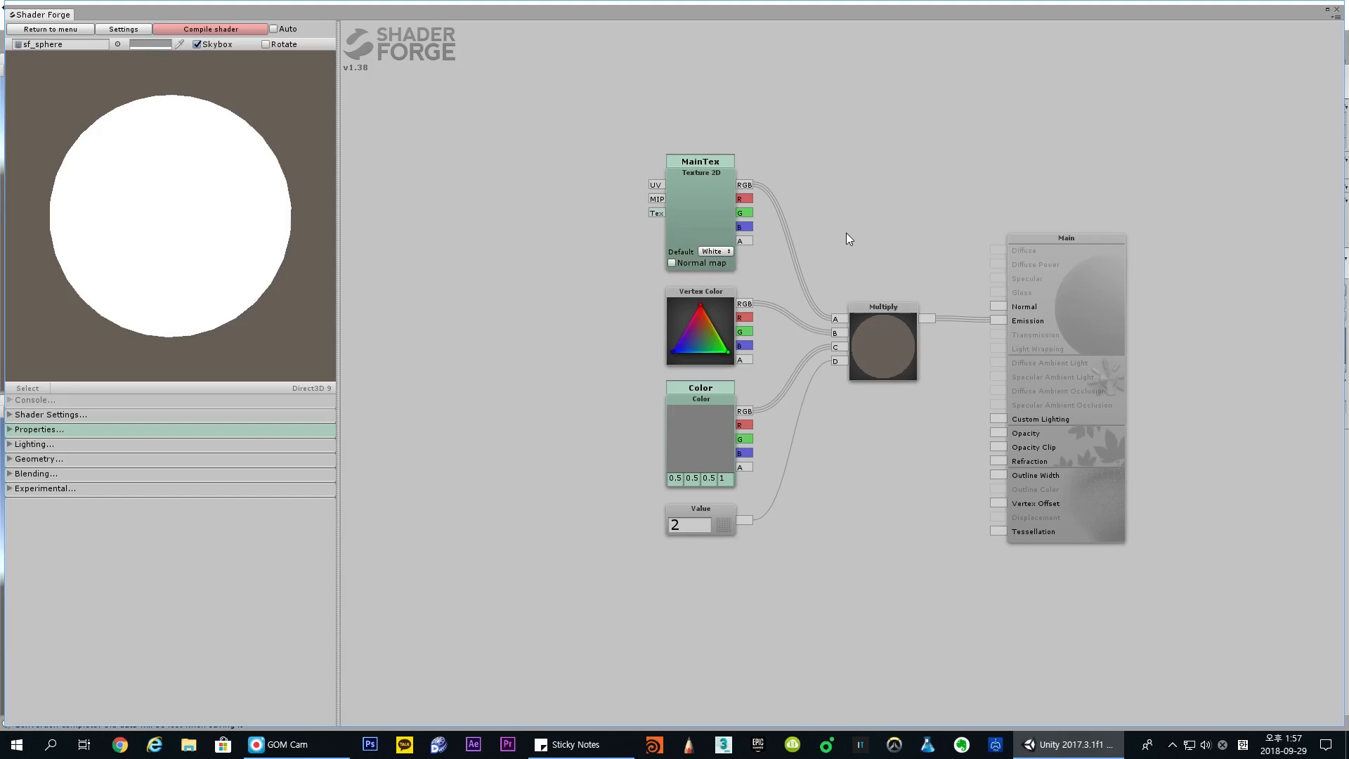
right_click(525, 226)
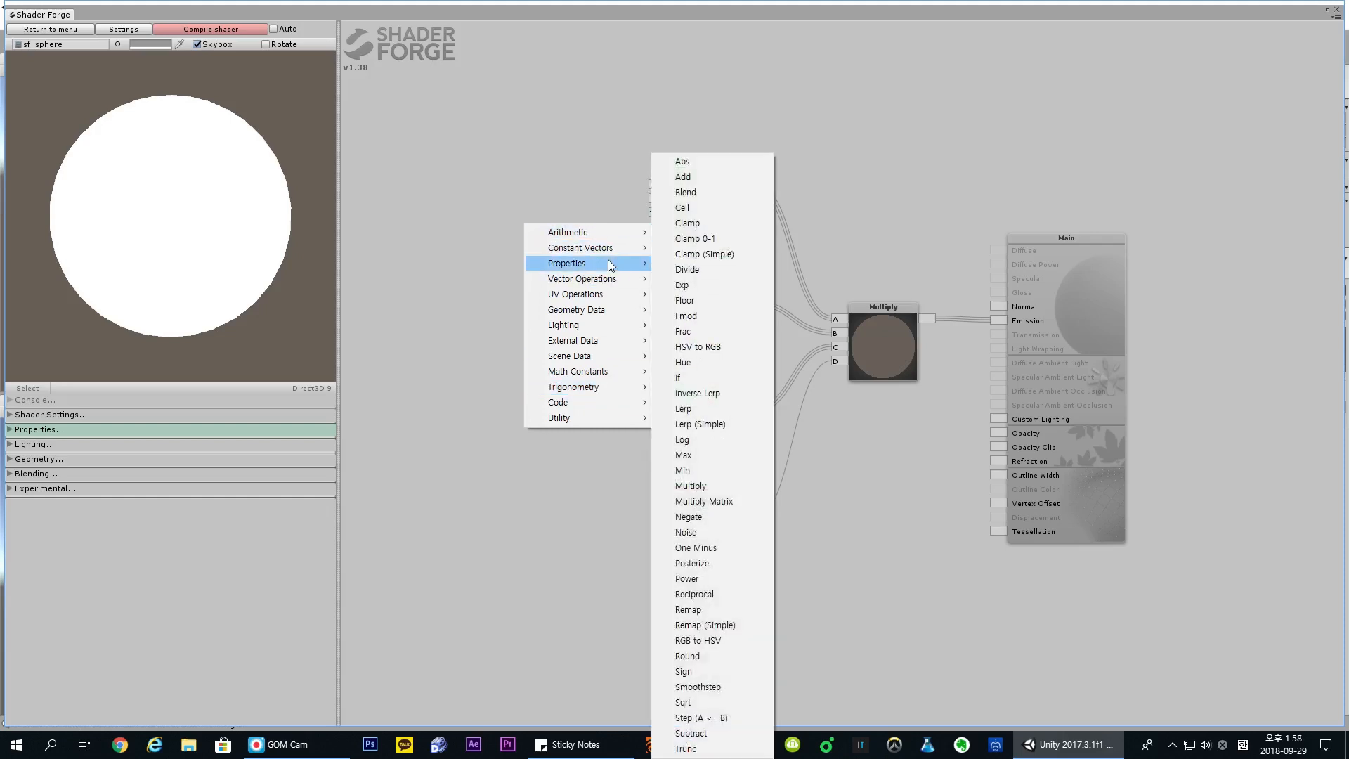
mouse_move(608, 254)
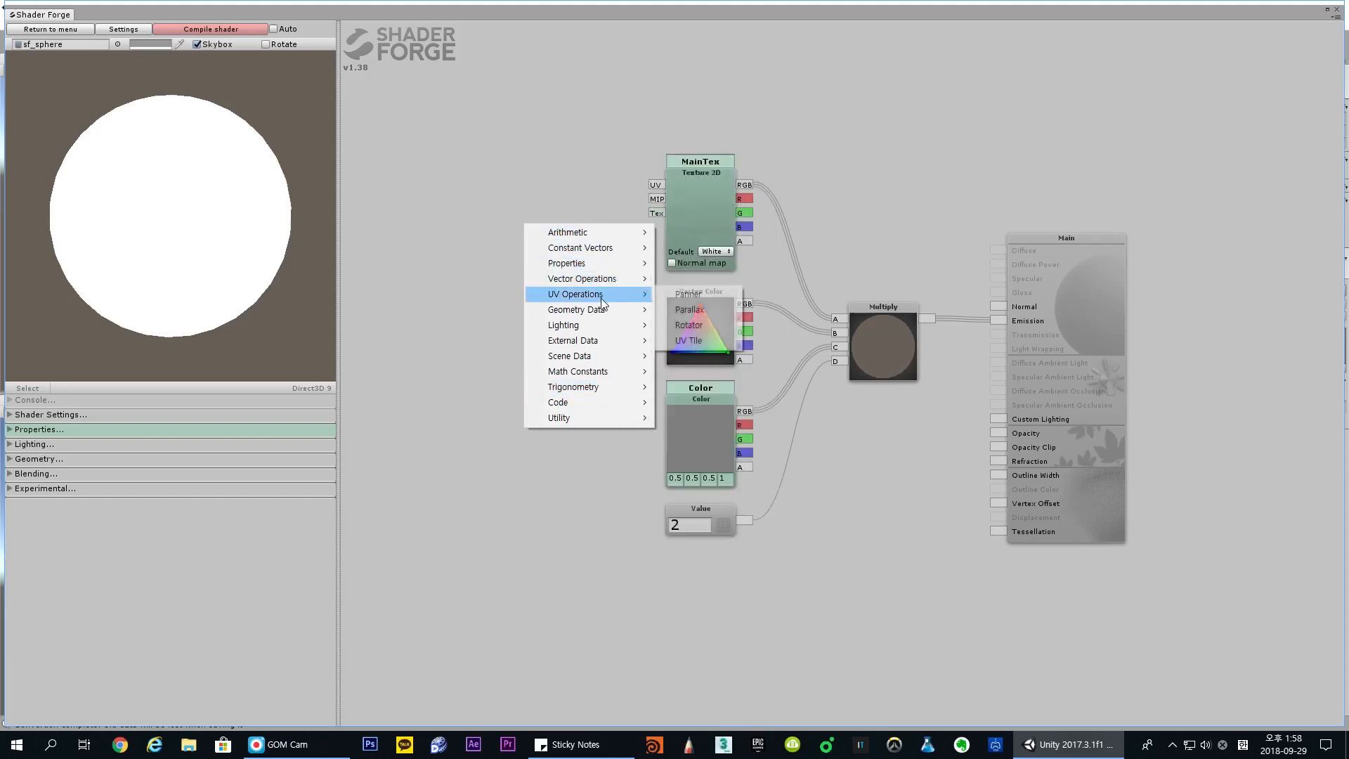
mouse_move(593, 314)
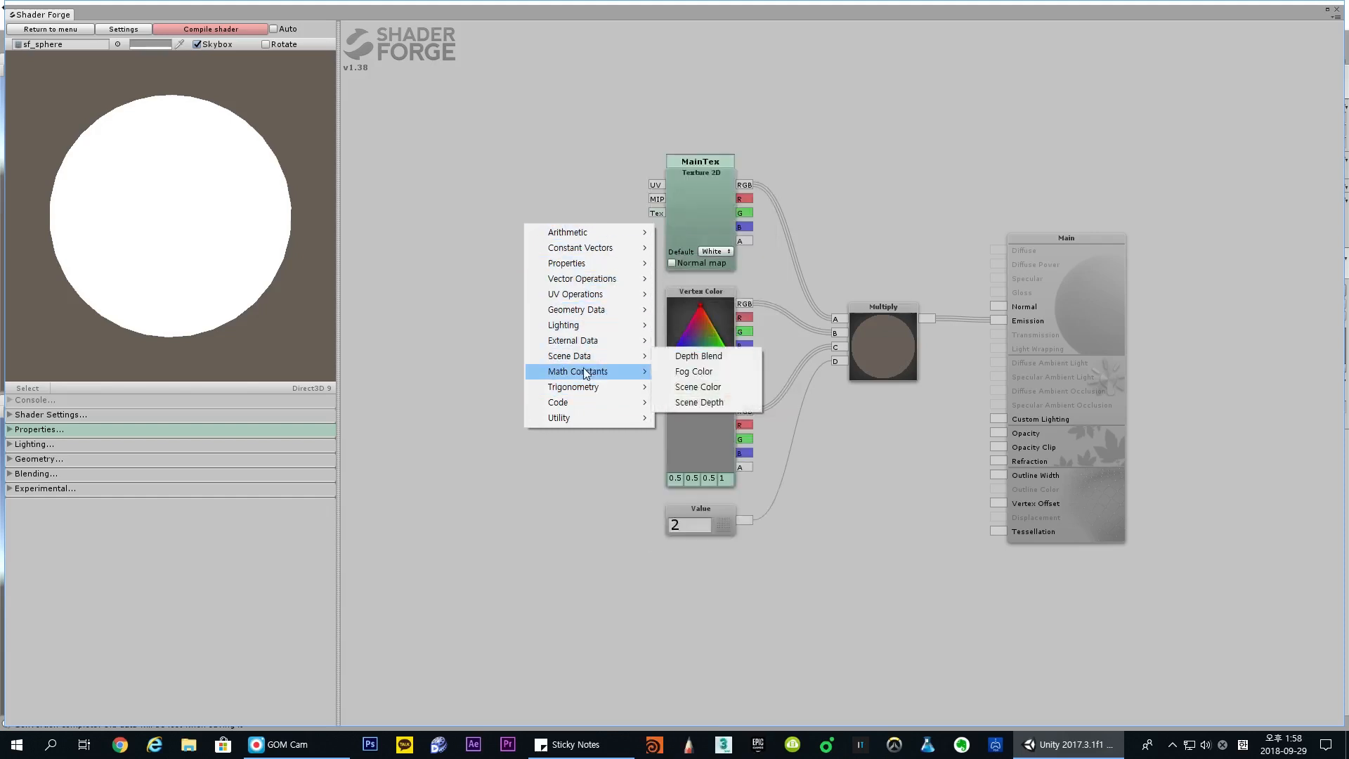
mouse_move(583, 392)
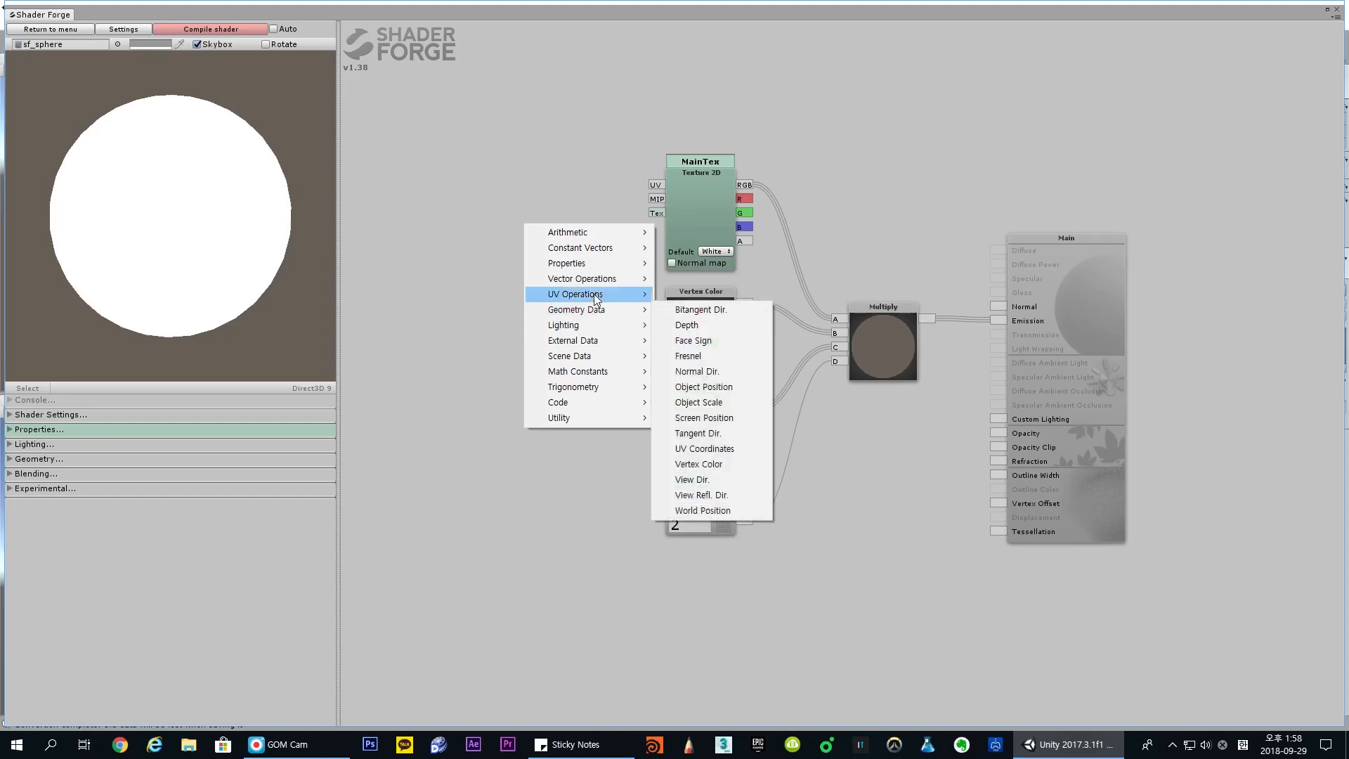
mouse_move(607, 279)
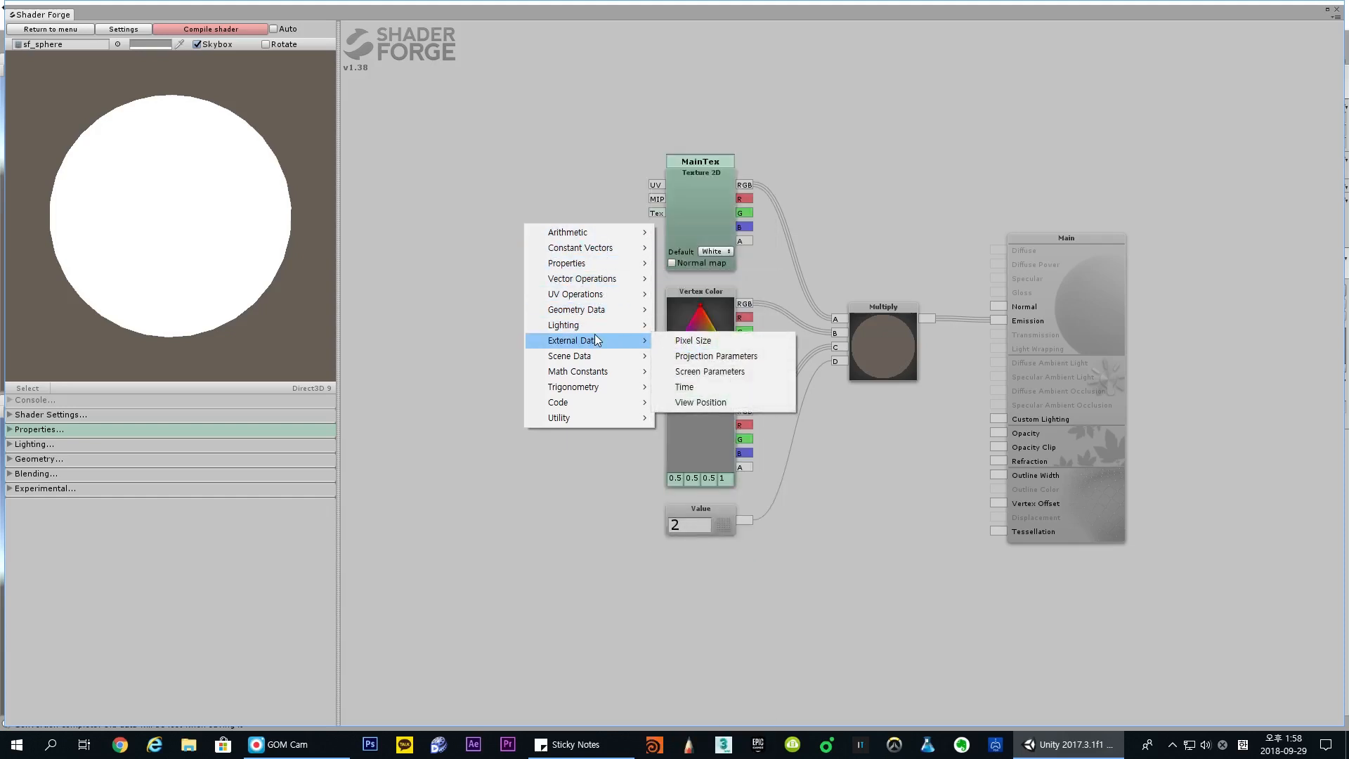
mouse_move(592, 233)
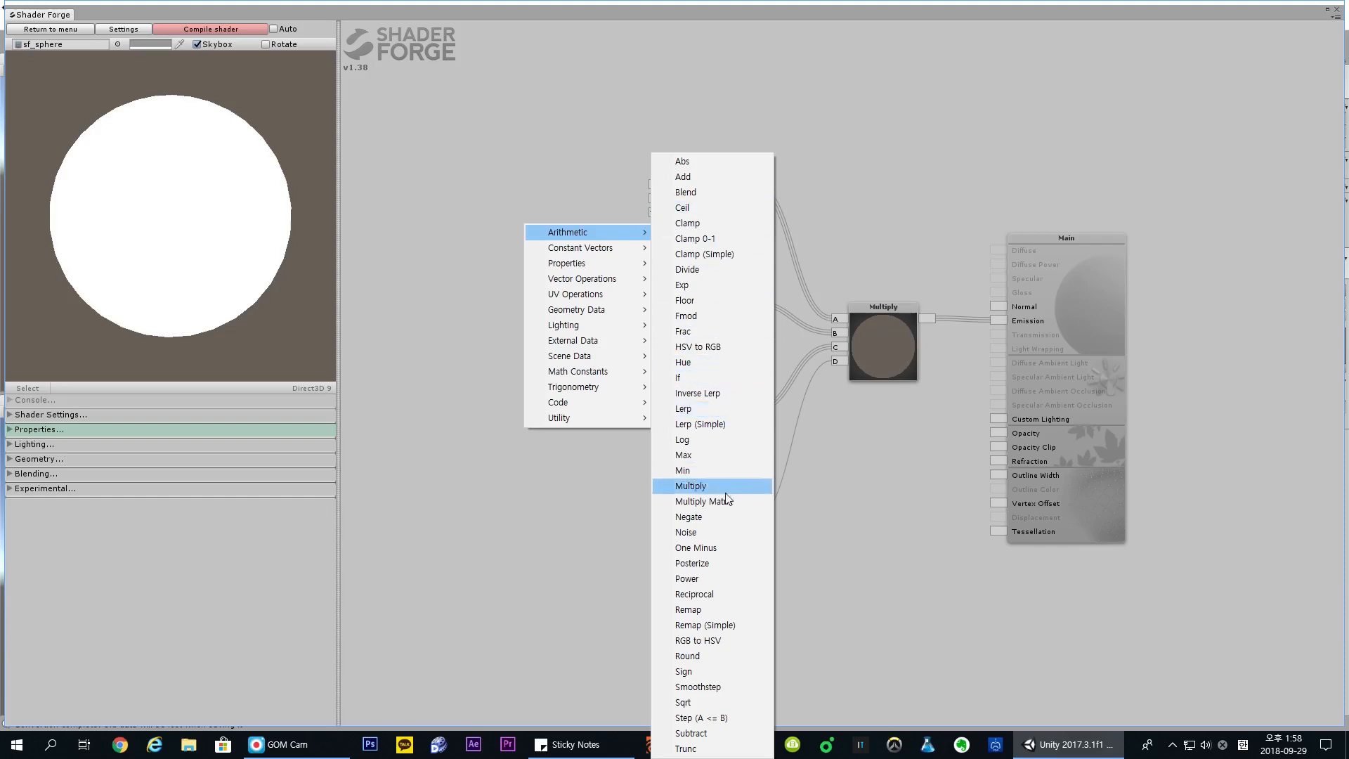
click(918, 154)
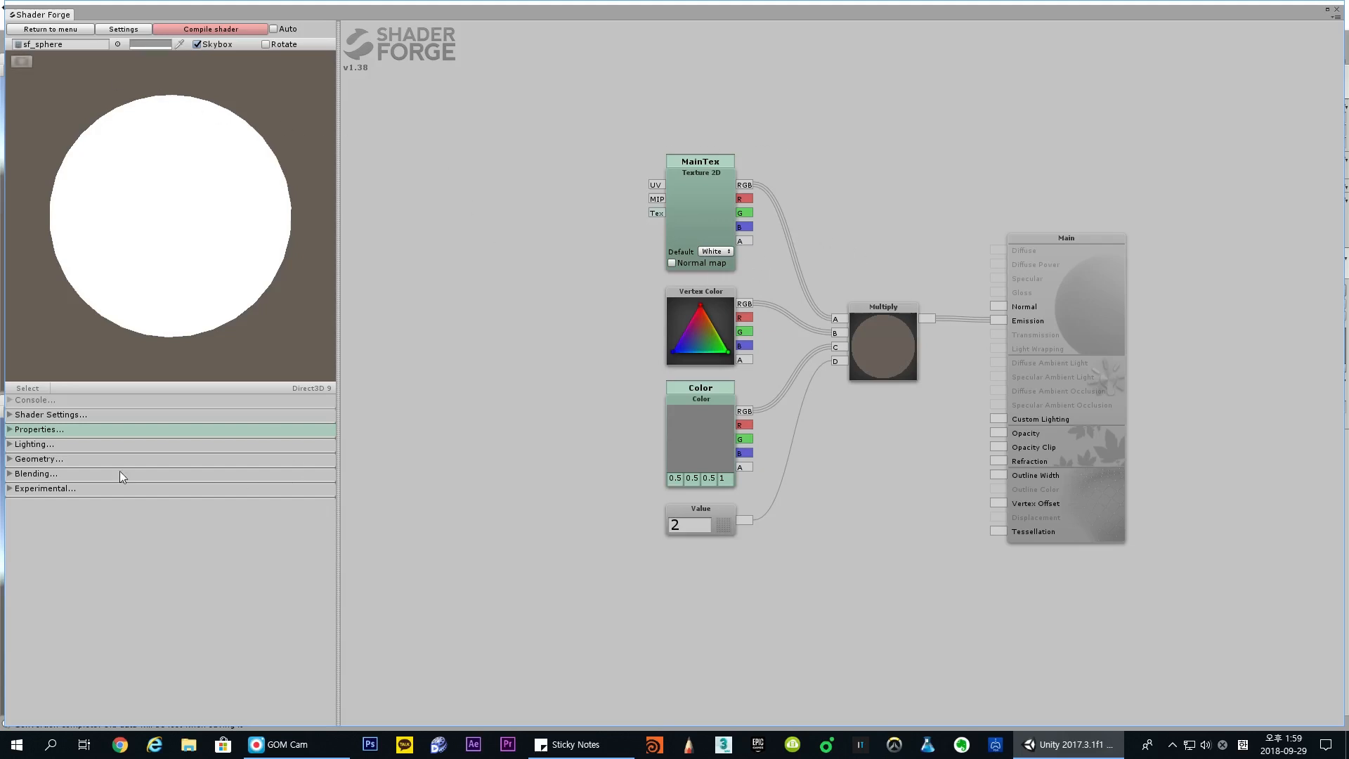
Inspect the shader's path in the Shader Settings section, then collapse the section.
click(9, 431)
click(17, 416)
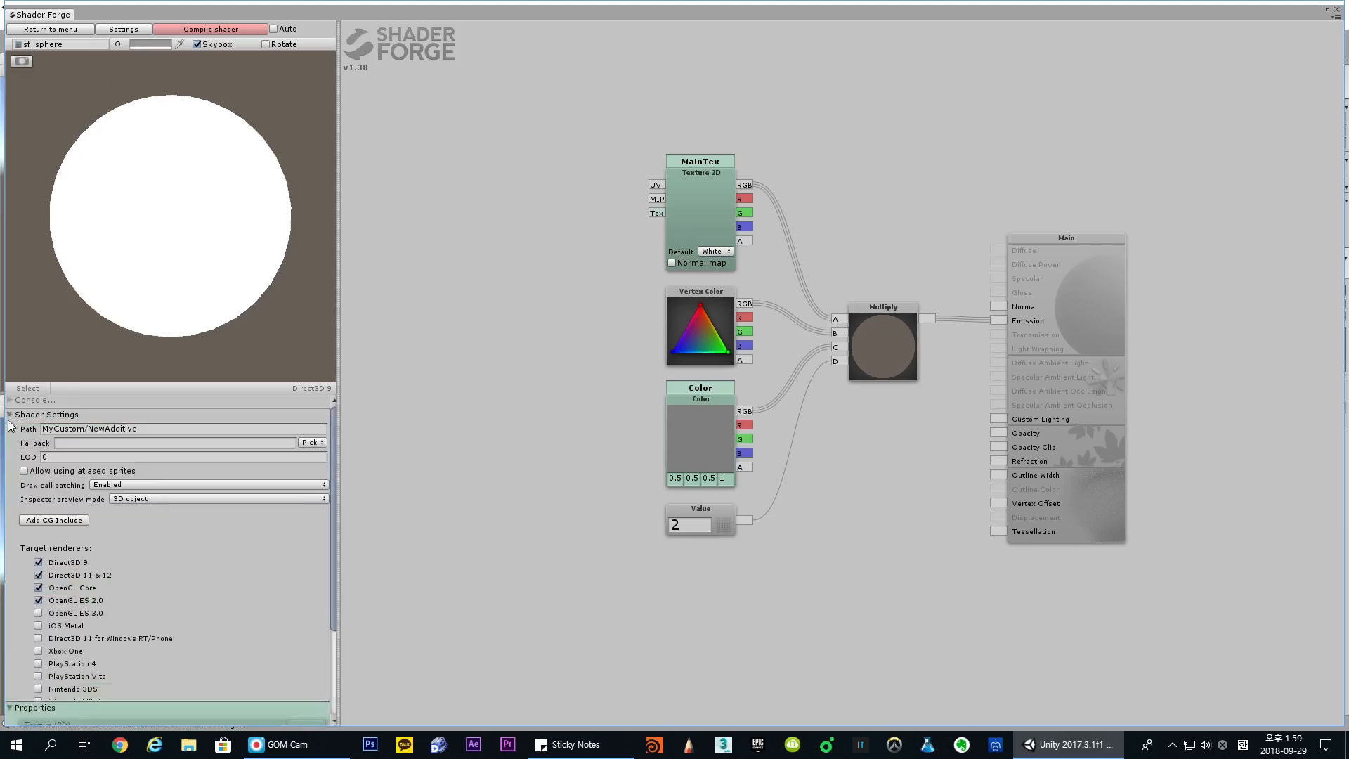
click(161, 429)
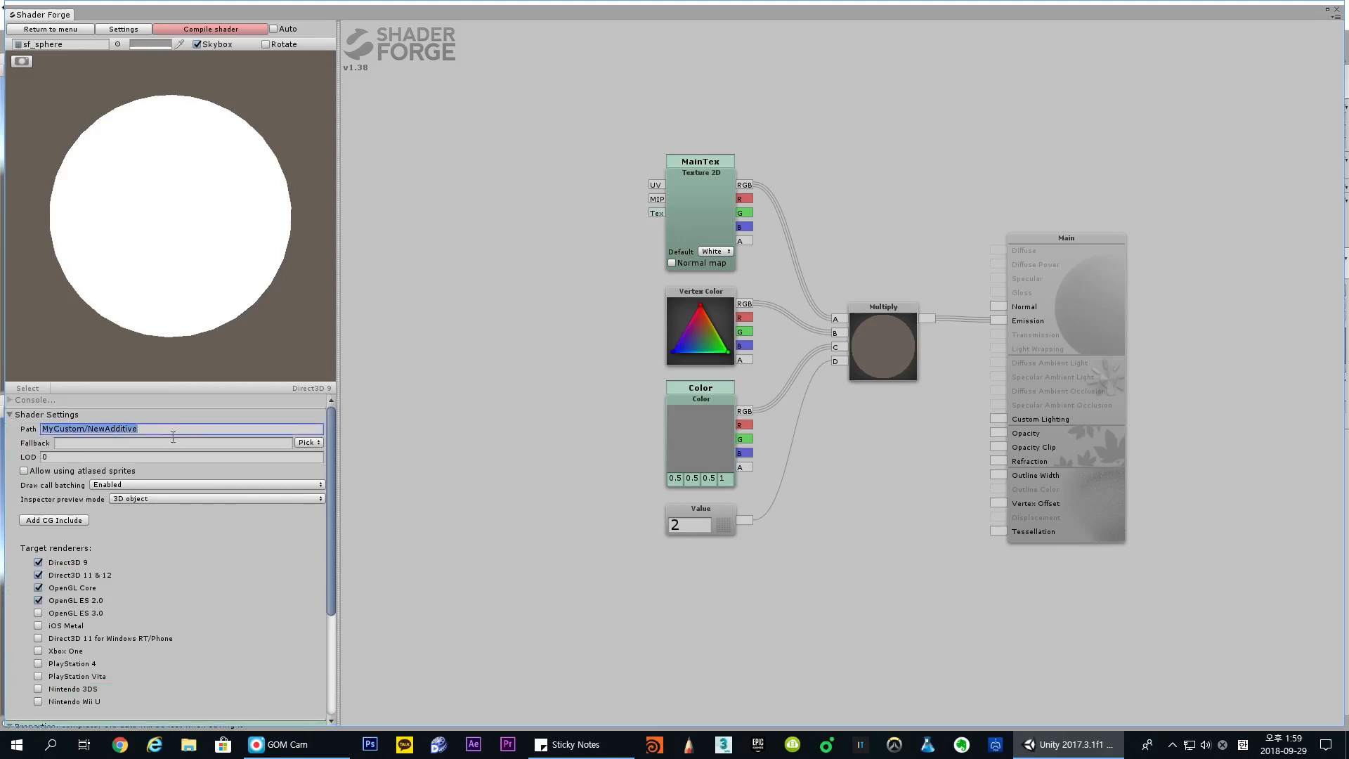
click(183, 432)
click(16, 416)
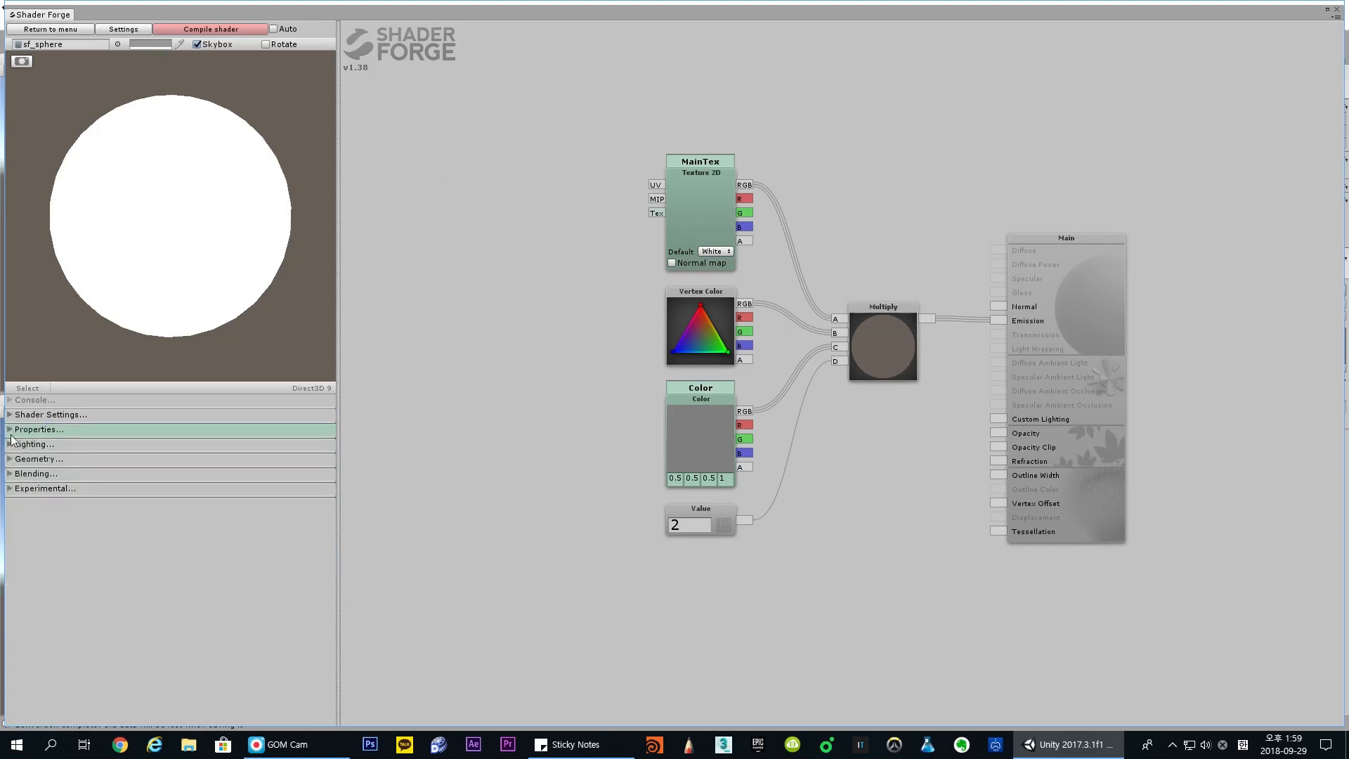
Examine the Properties, Lighting and Geometry sections of the shader in turn, collapsing each one again.
click(12, 435)
click(11, 434)
click(9, 446)
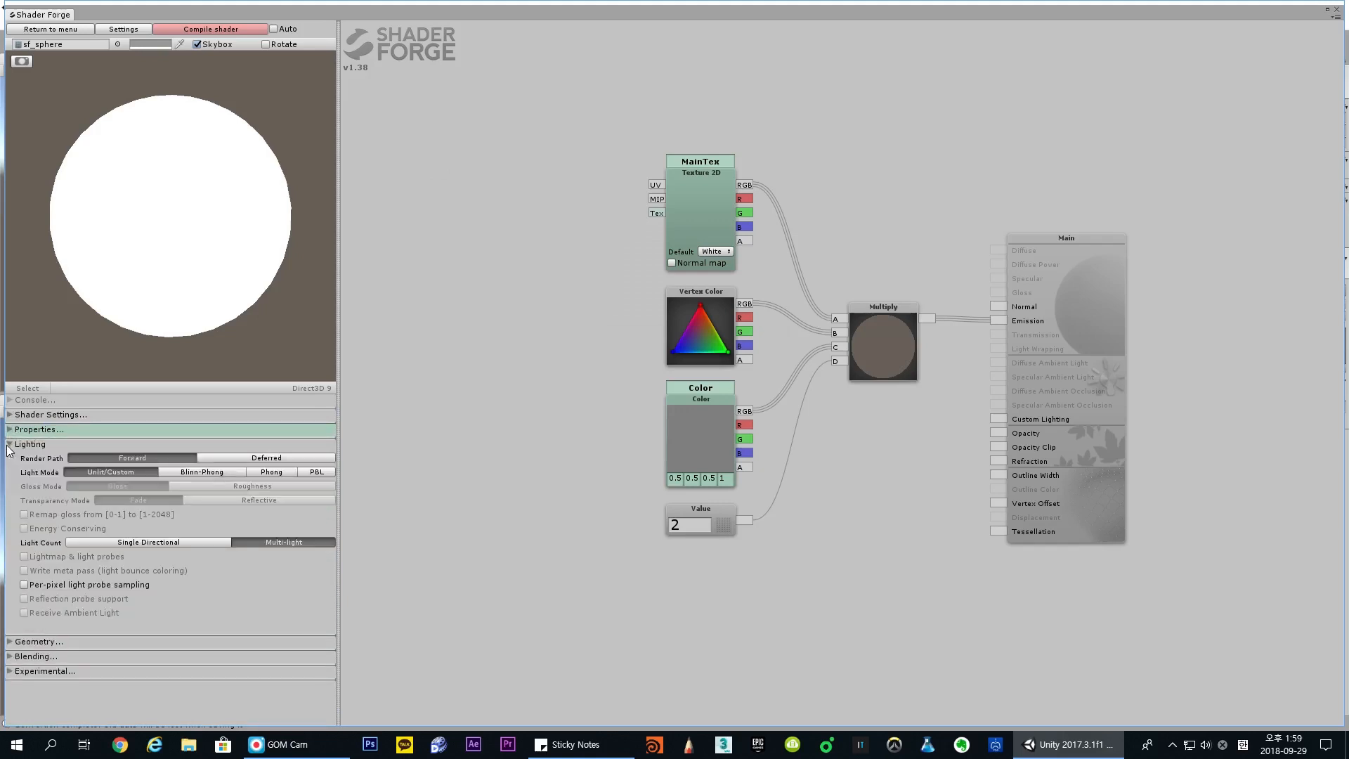
click(10, 447)
click(10, 460)
click(11, 460)
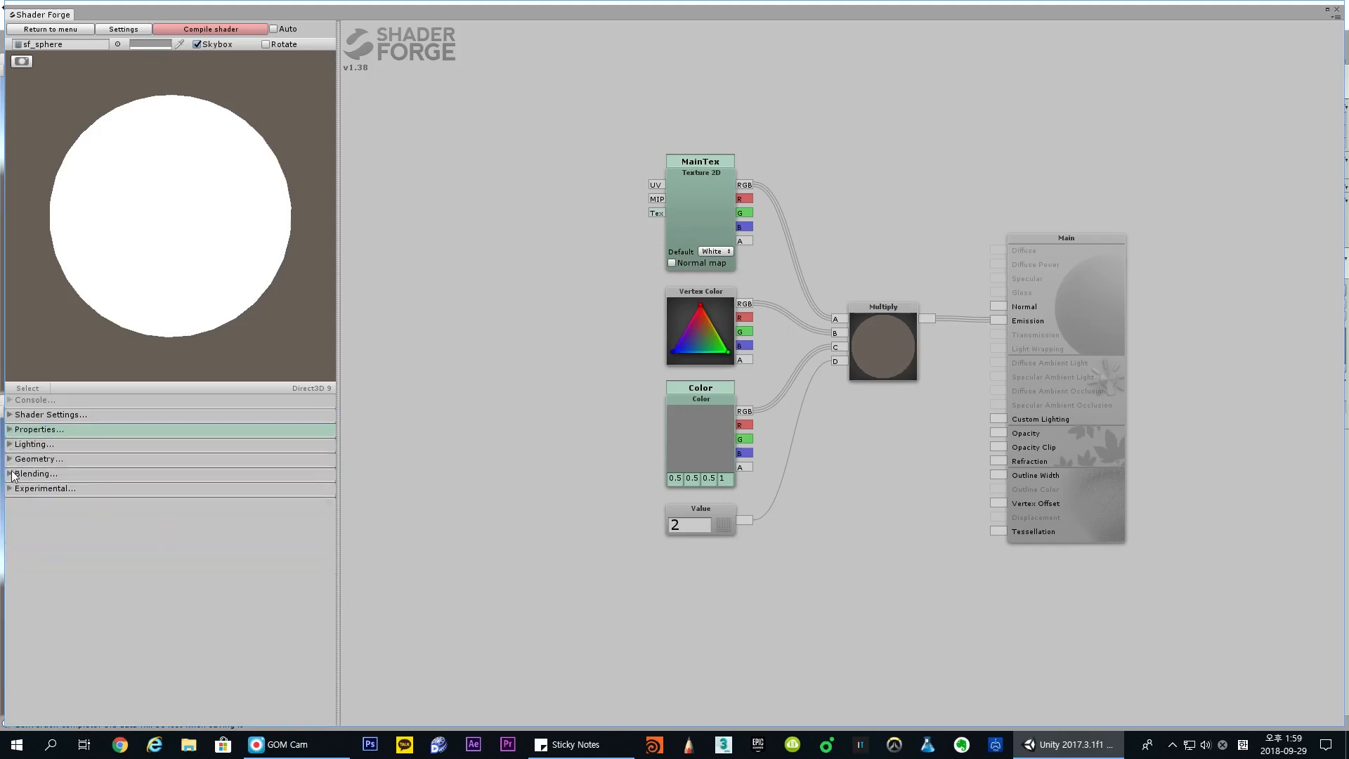
Expand the Blending section and choose Additive as the blend mode.
click(12, 474)
scroll(303, 481, down, 2)
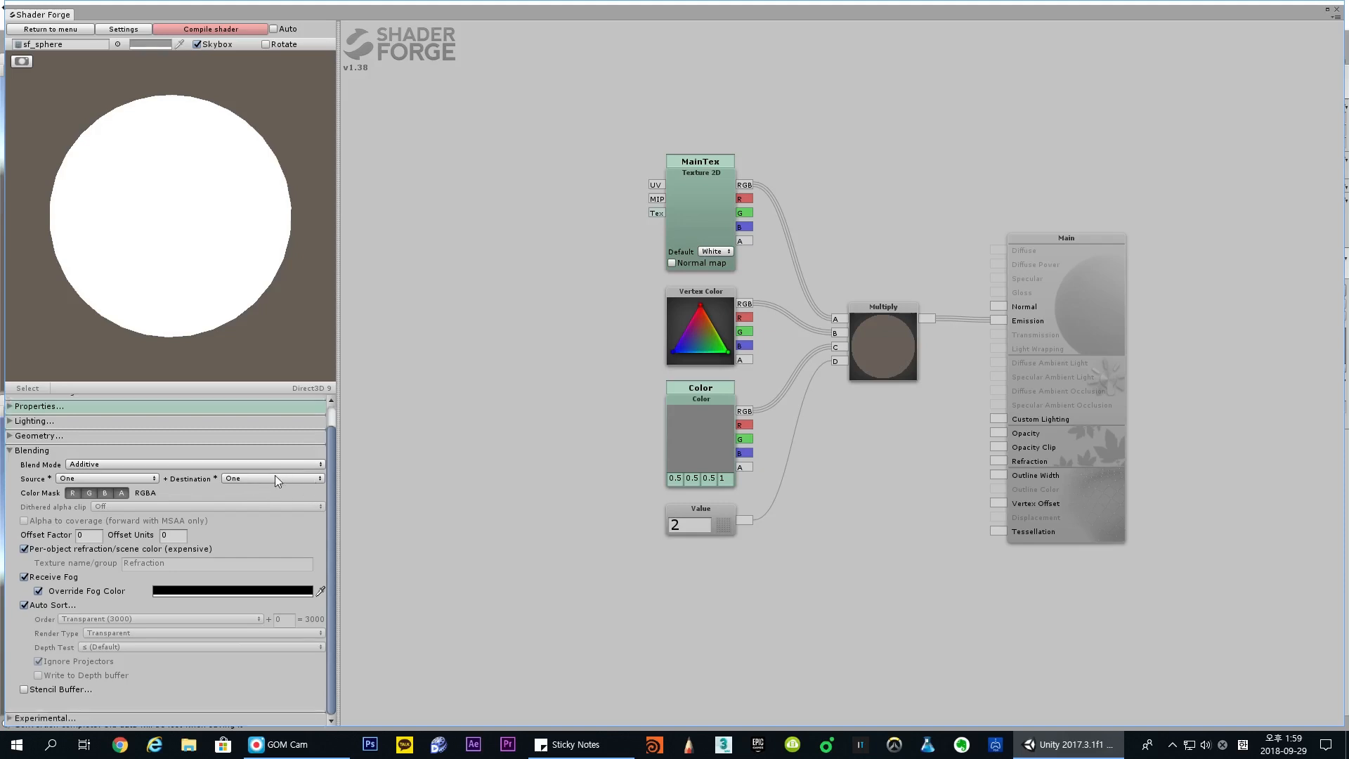
click(293, 465)
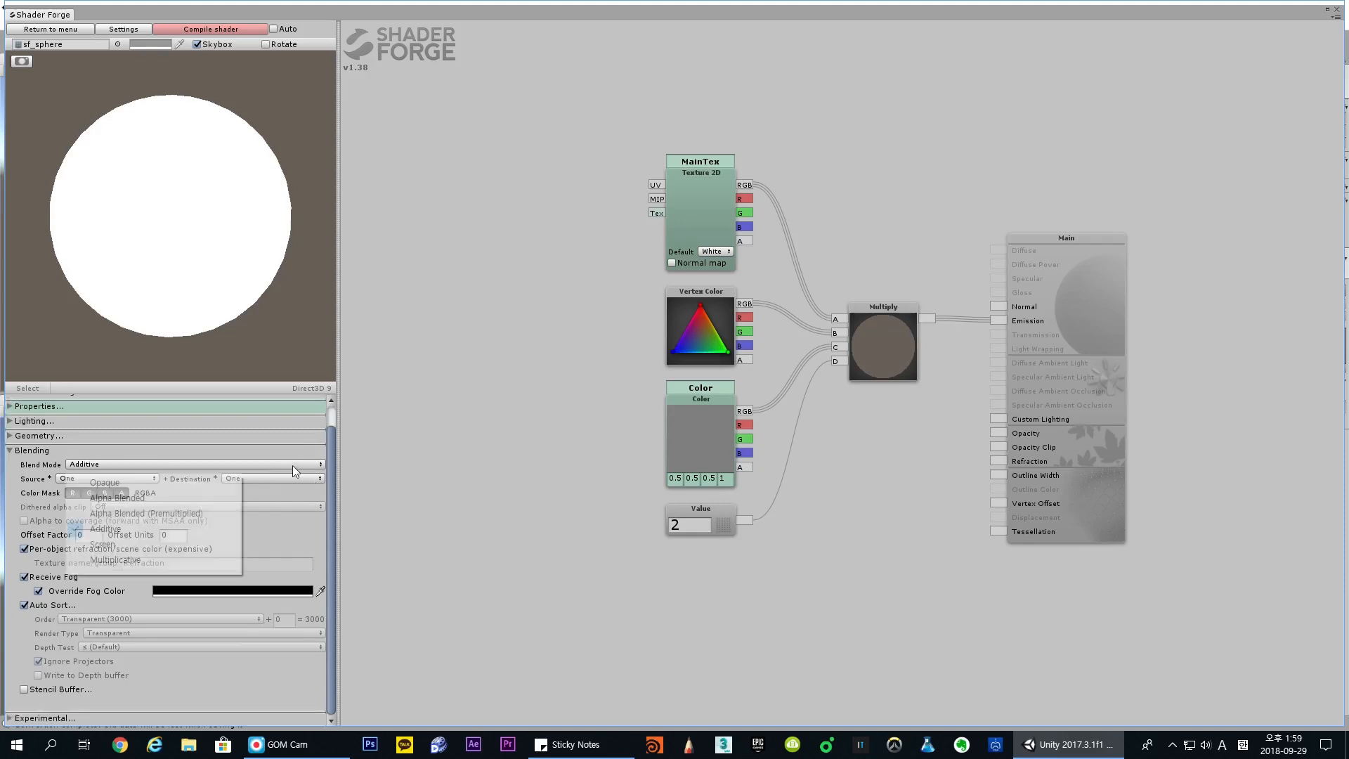
click(158, 530)
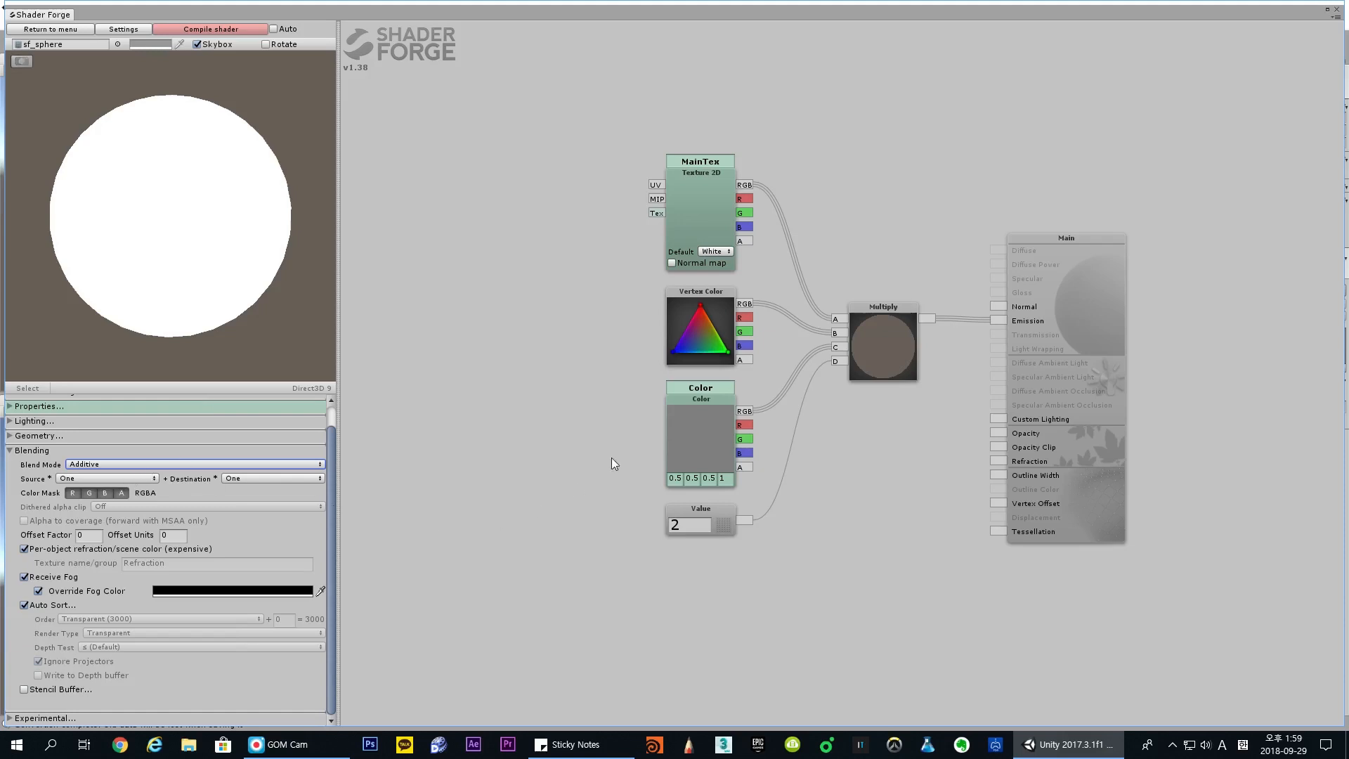
drag(571, 353, 622, 364)
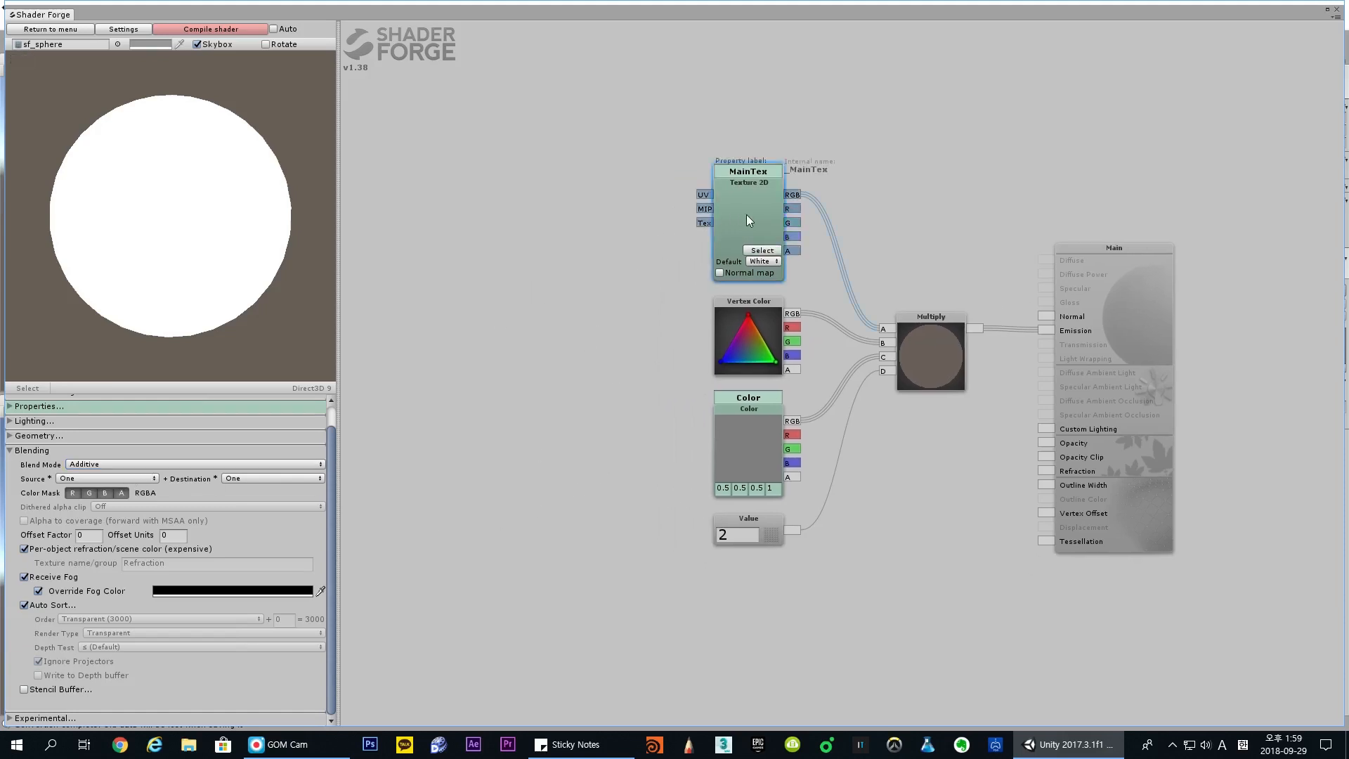
click(950, 339)
click(744, 186)
middle_drag(920, 229, 850, 221)
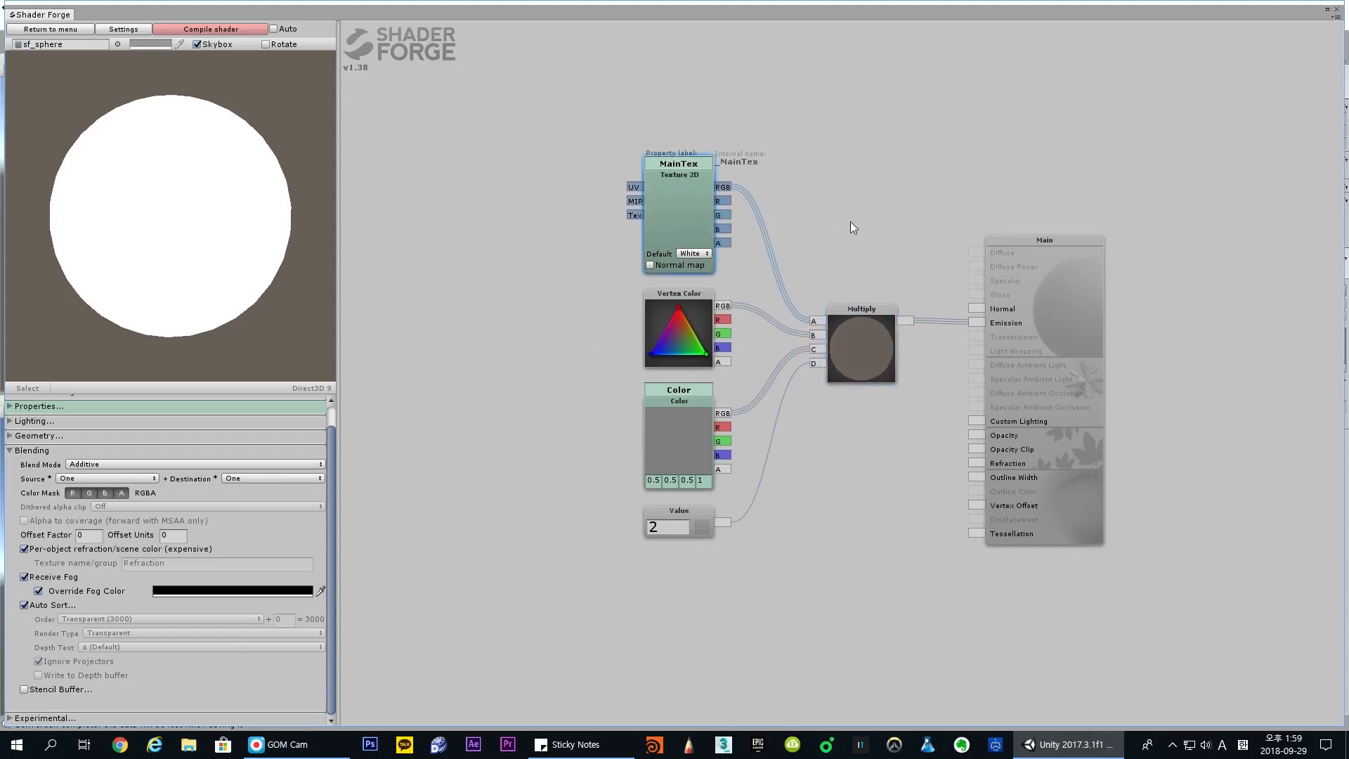
click(863, 334)
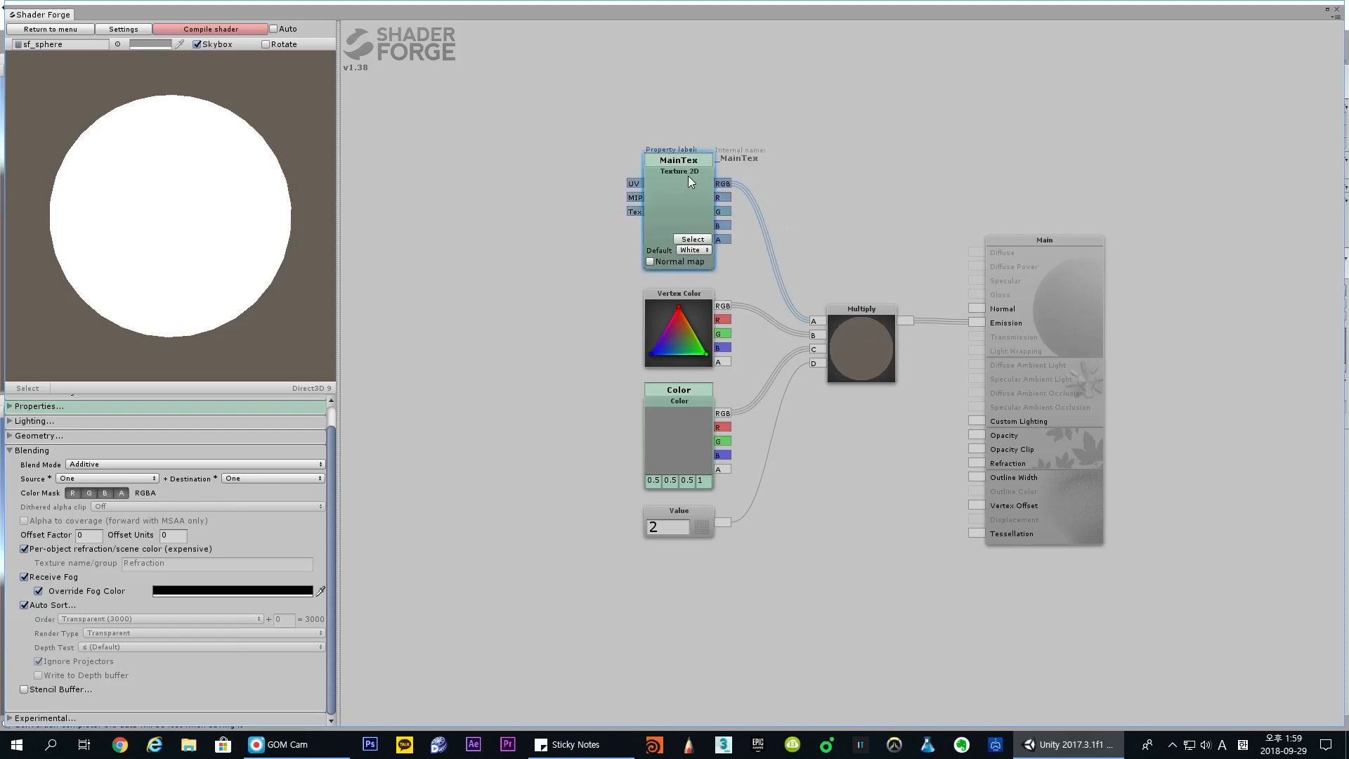
middle_drag(720, 165, 737, 198)
drag(707, 196, 707, 210)
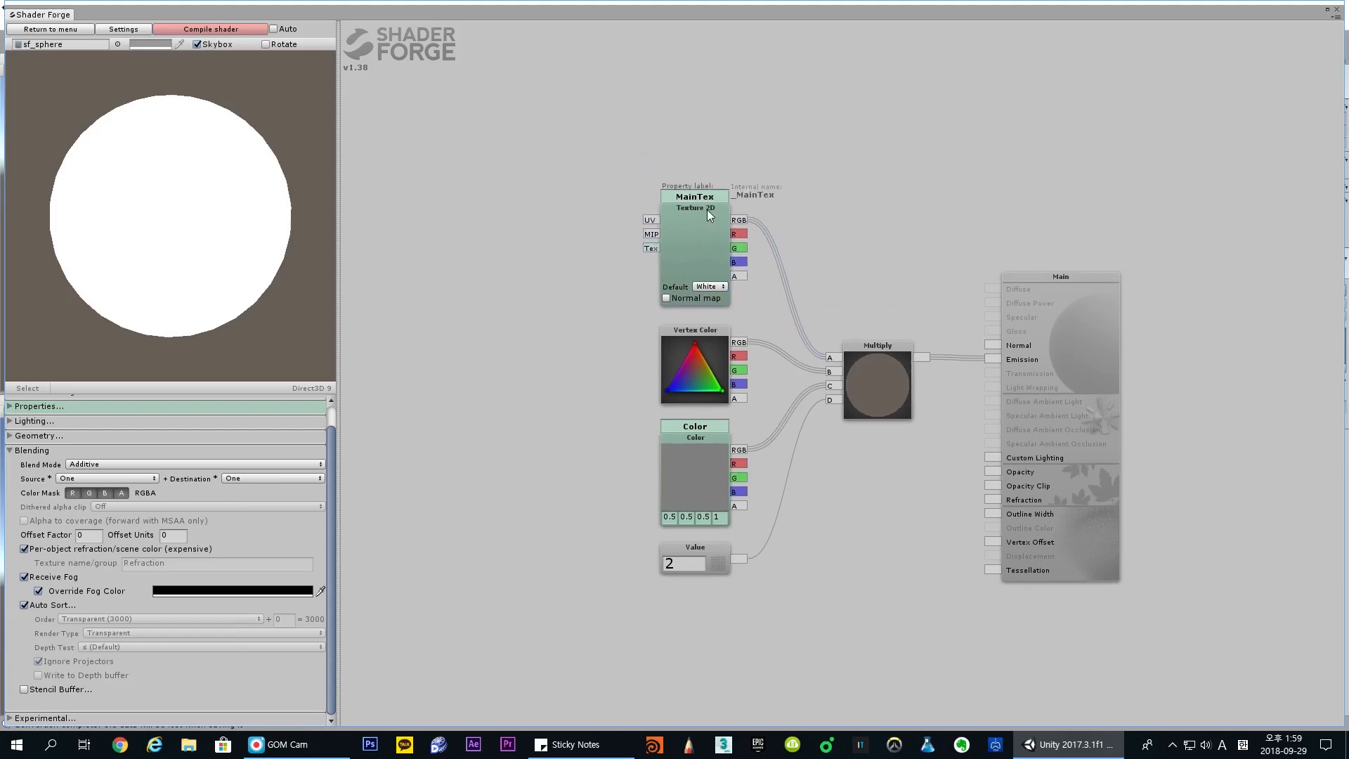
Disconnect the Main node's Emission input and move the Multiply node with its four source nodes well away from Main.
alt+click(991, 360)
drag(666, 180, 871, 636)
drag(903, 378, 534, 272)
drag(789, 315, 829, 393)
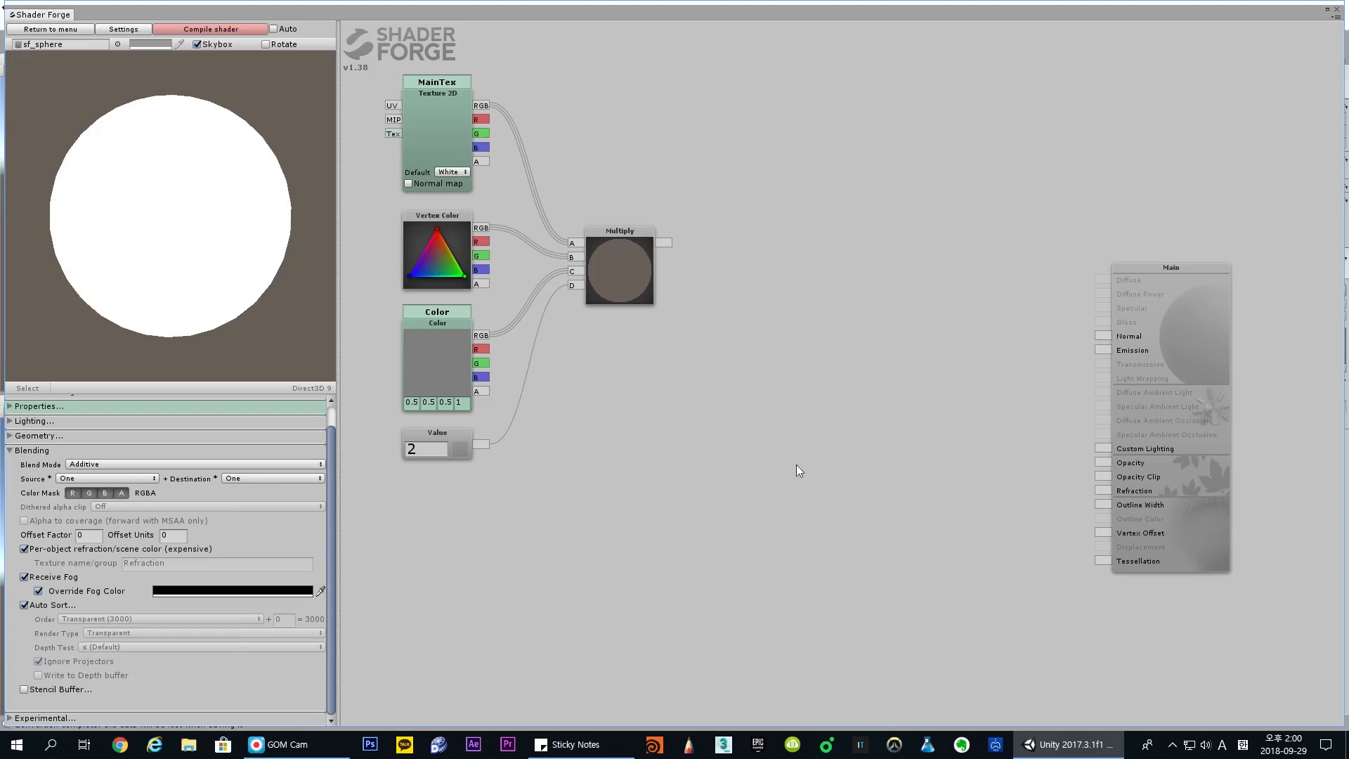
Examine the available node categories, including Vector Operations, without adding a node.
drag(562, 152, 534, 159)
right_click(724, 291)
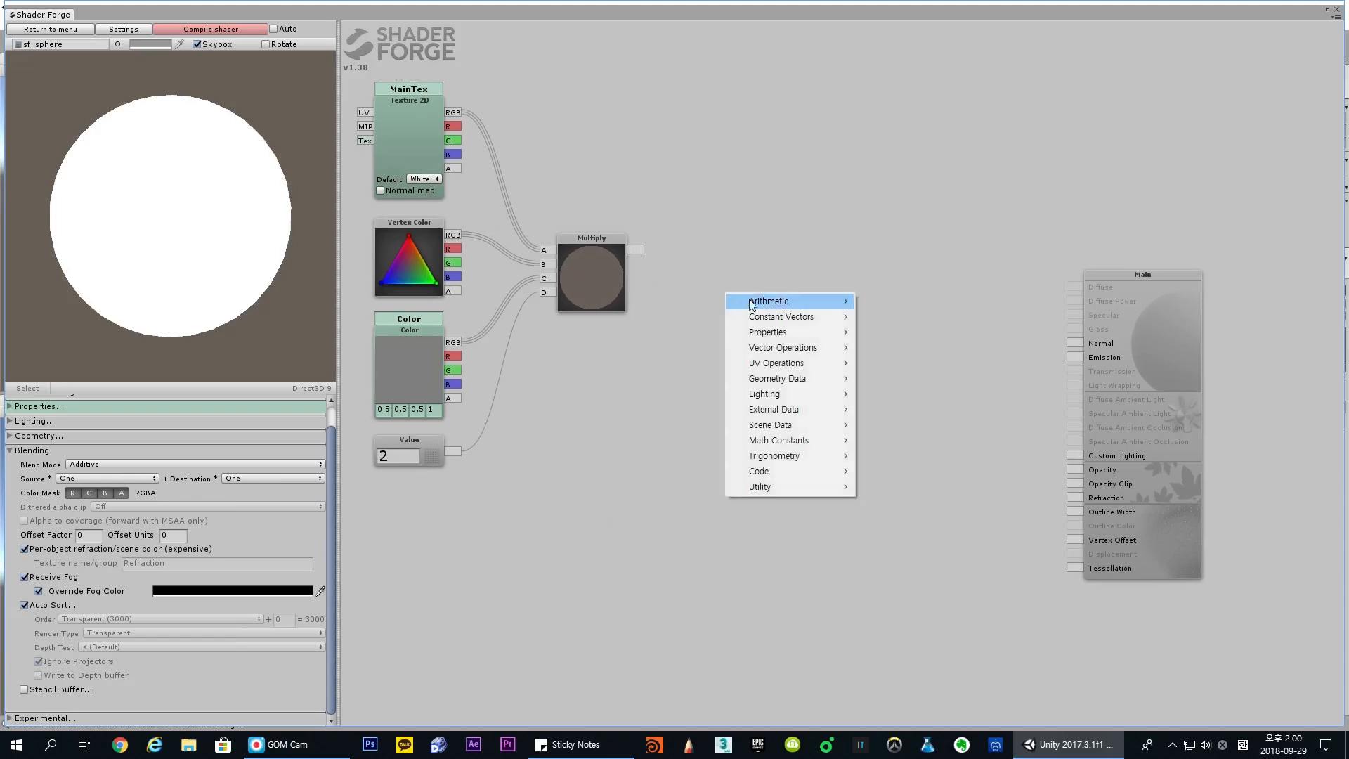
mouse_move(771, 303)
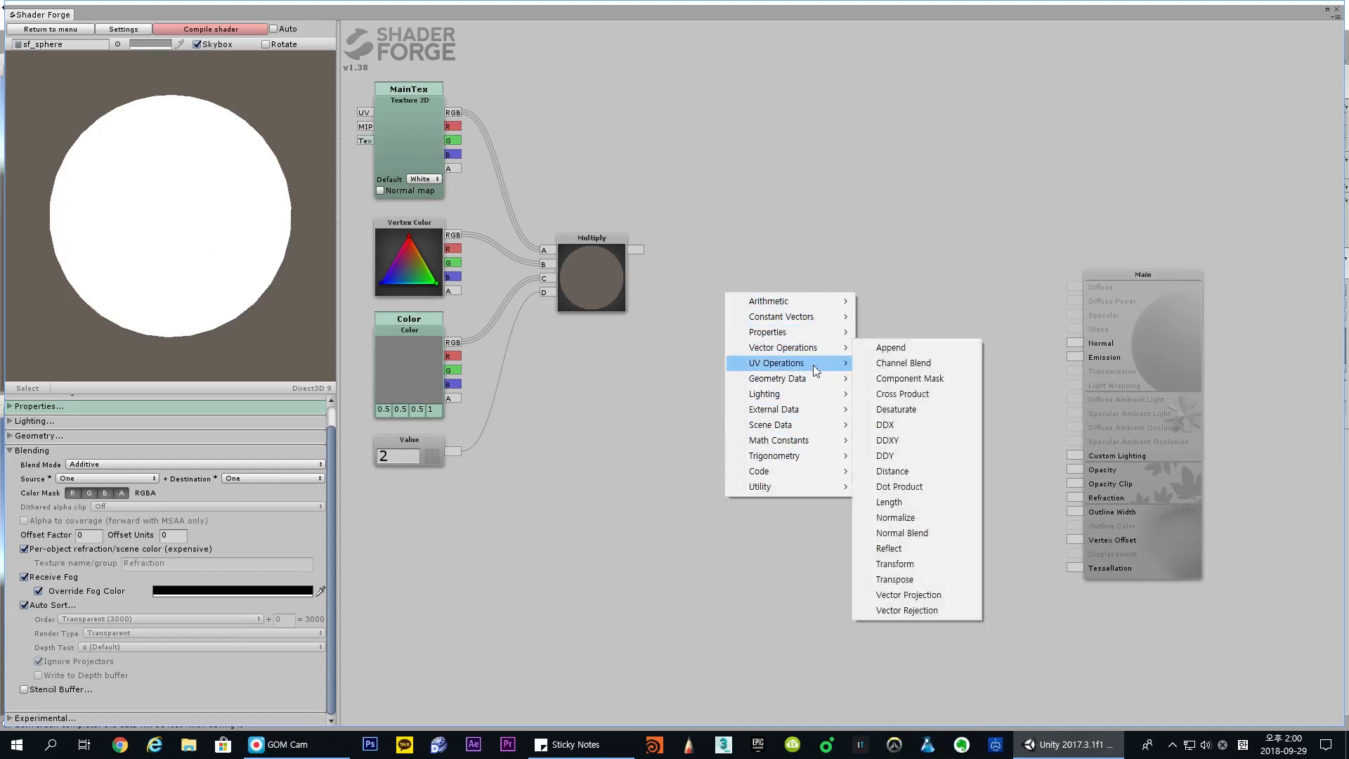
mouse_move(814, 386)
click(637, 431)
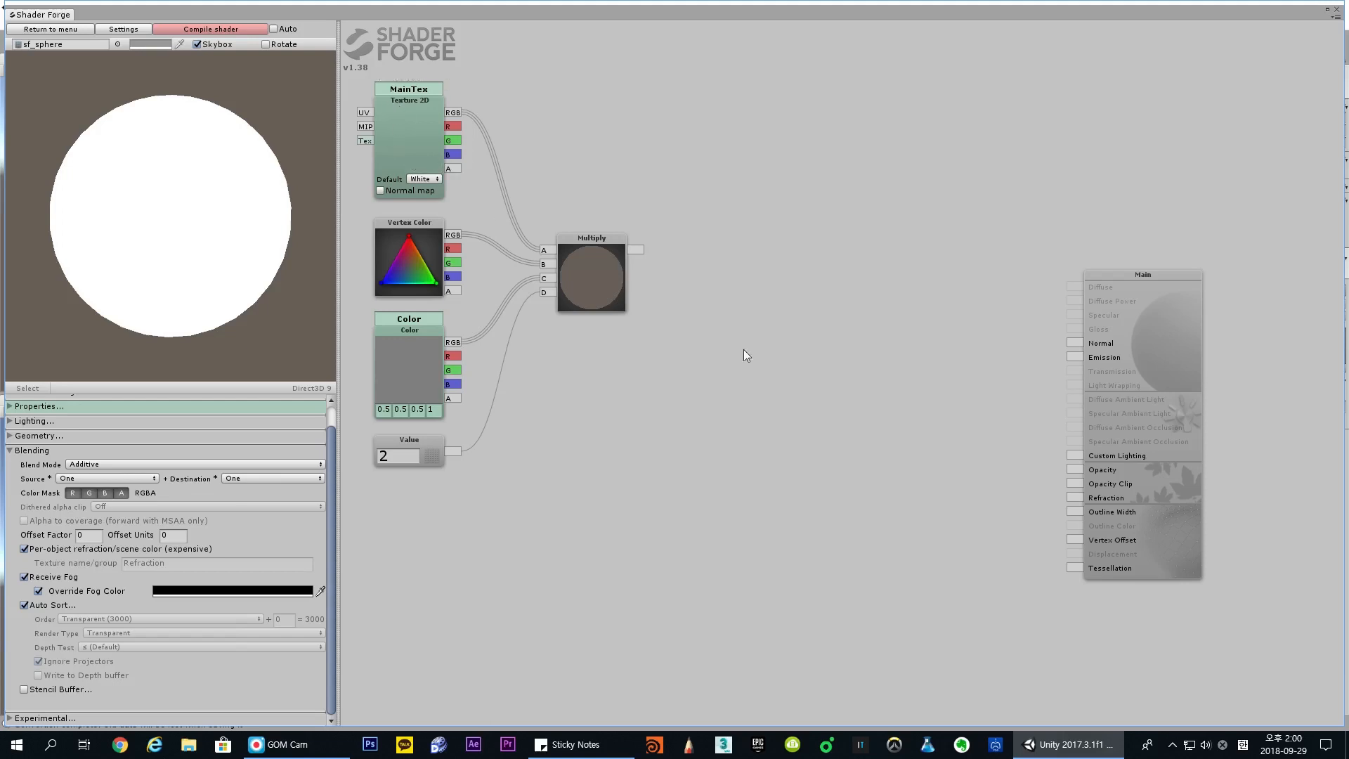
Add a Texture 2D node between Multiply and Main and name its property Main Tex_01.
right_click(716, 380)
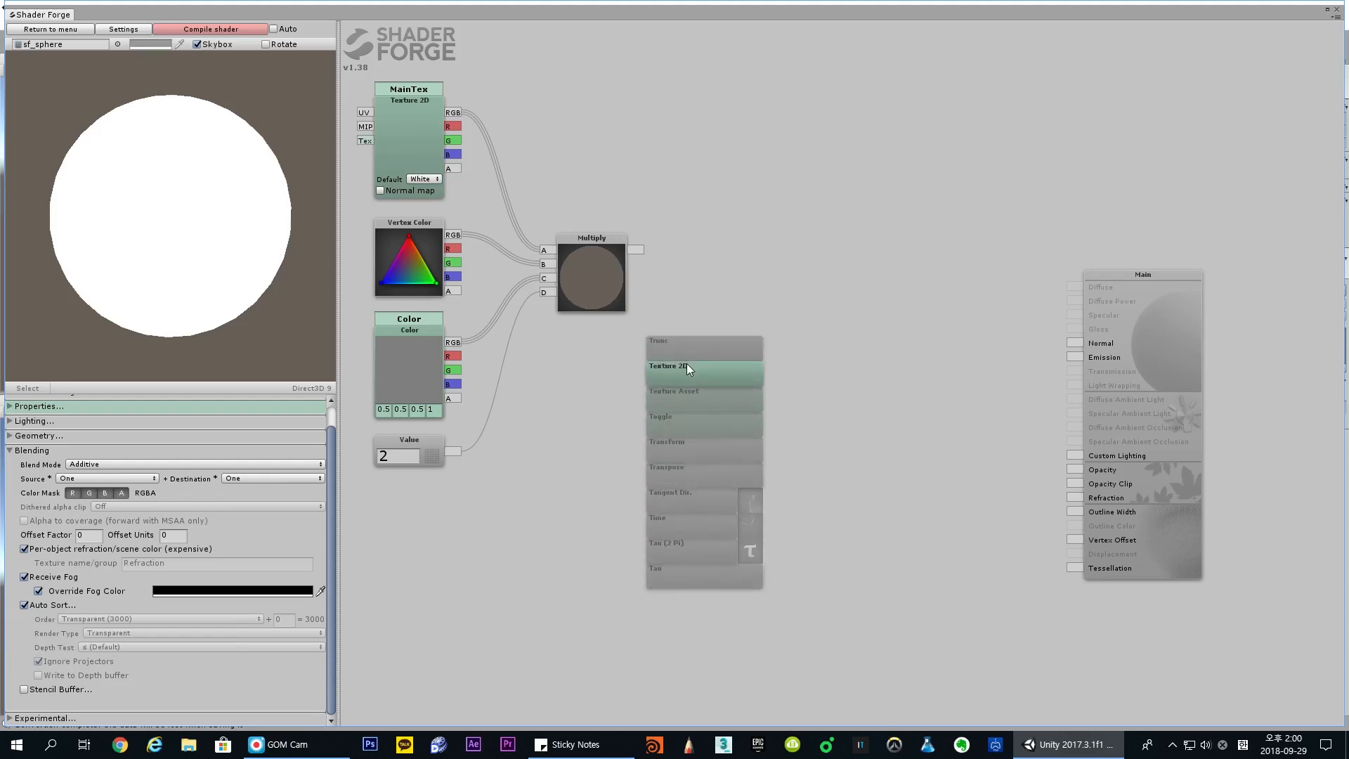
click(693, 369)
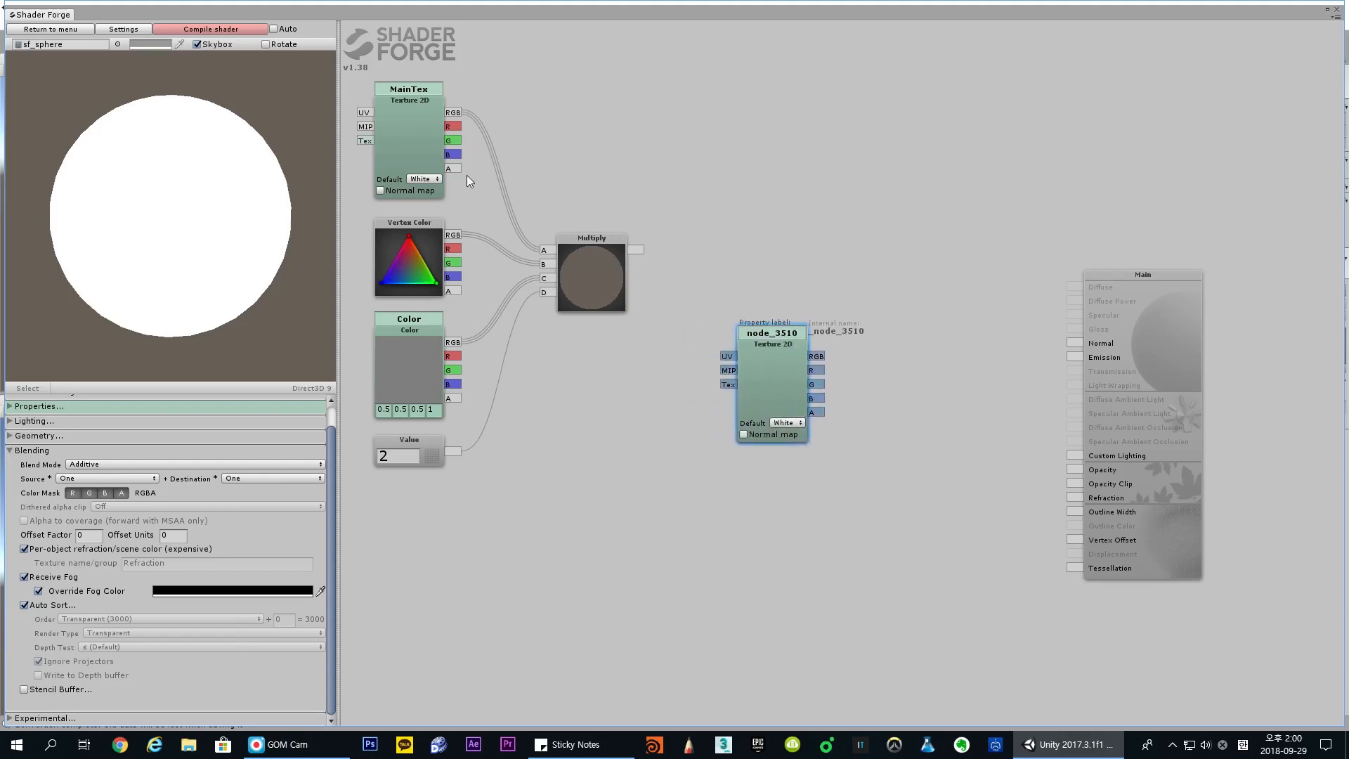
double_click(800, 332)
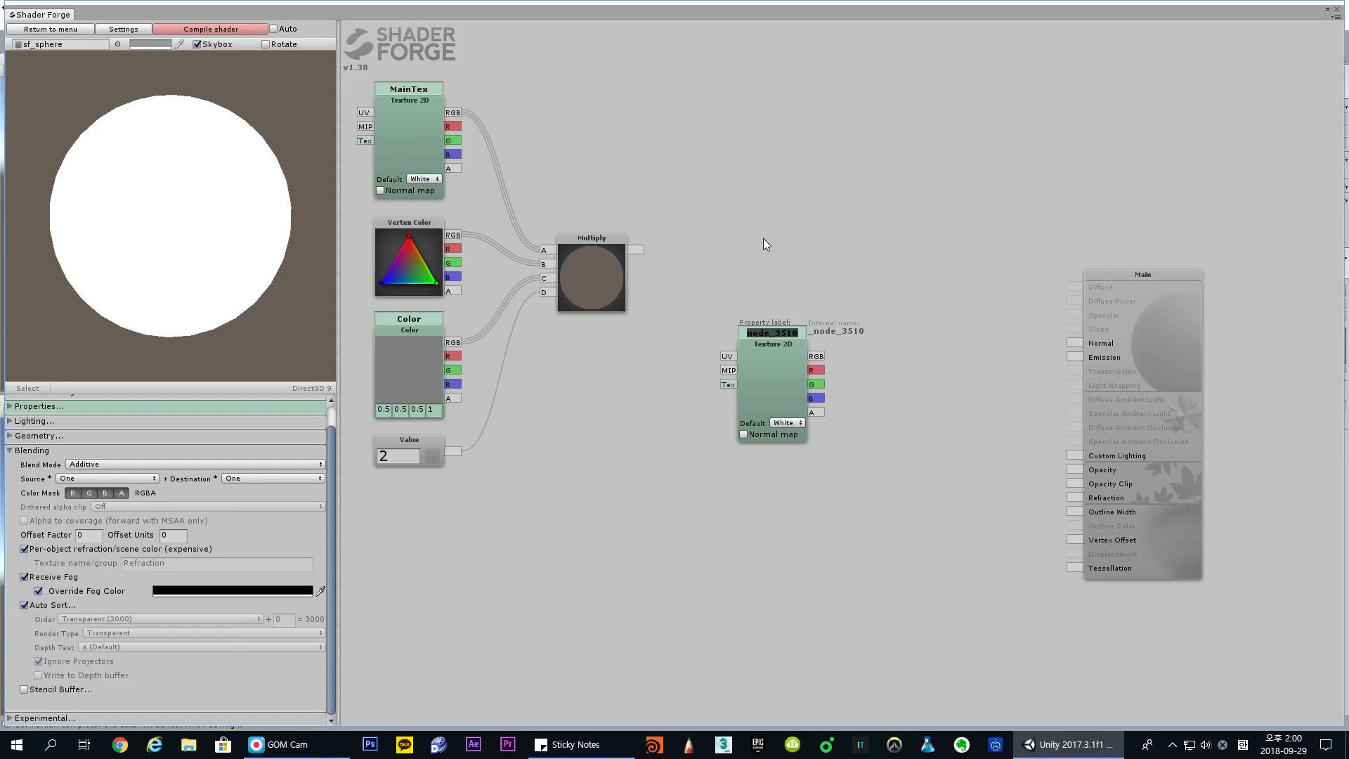
text(Main Tex_01)
key(Return)
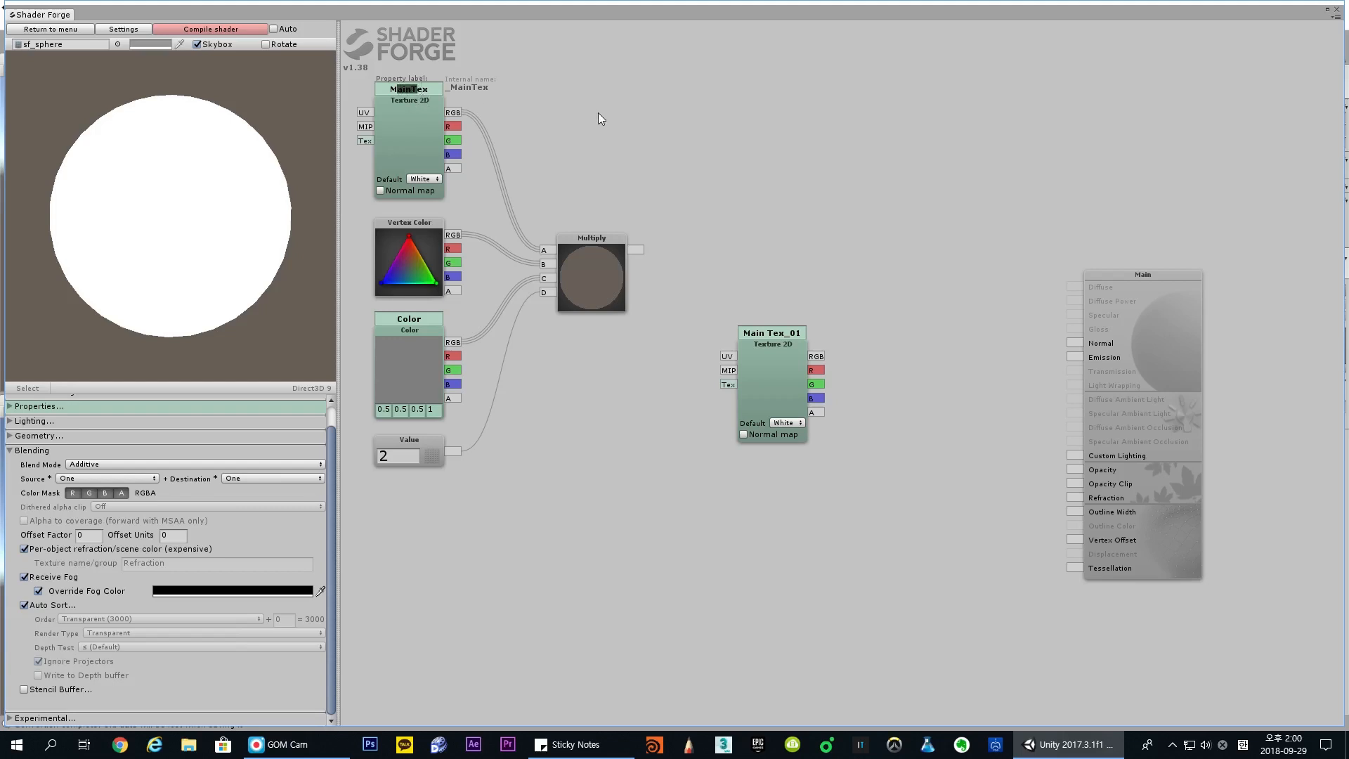
Reposition the Main Tex_01 node slightly higher and closer to the Multiply node.
drag(773, 334, 775, 284)
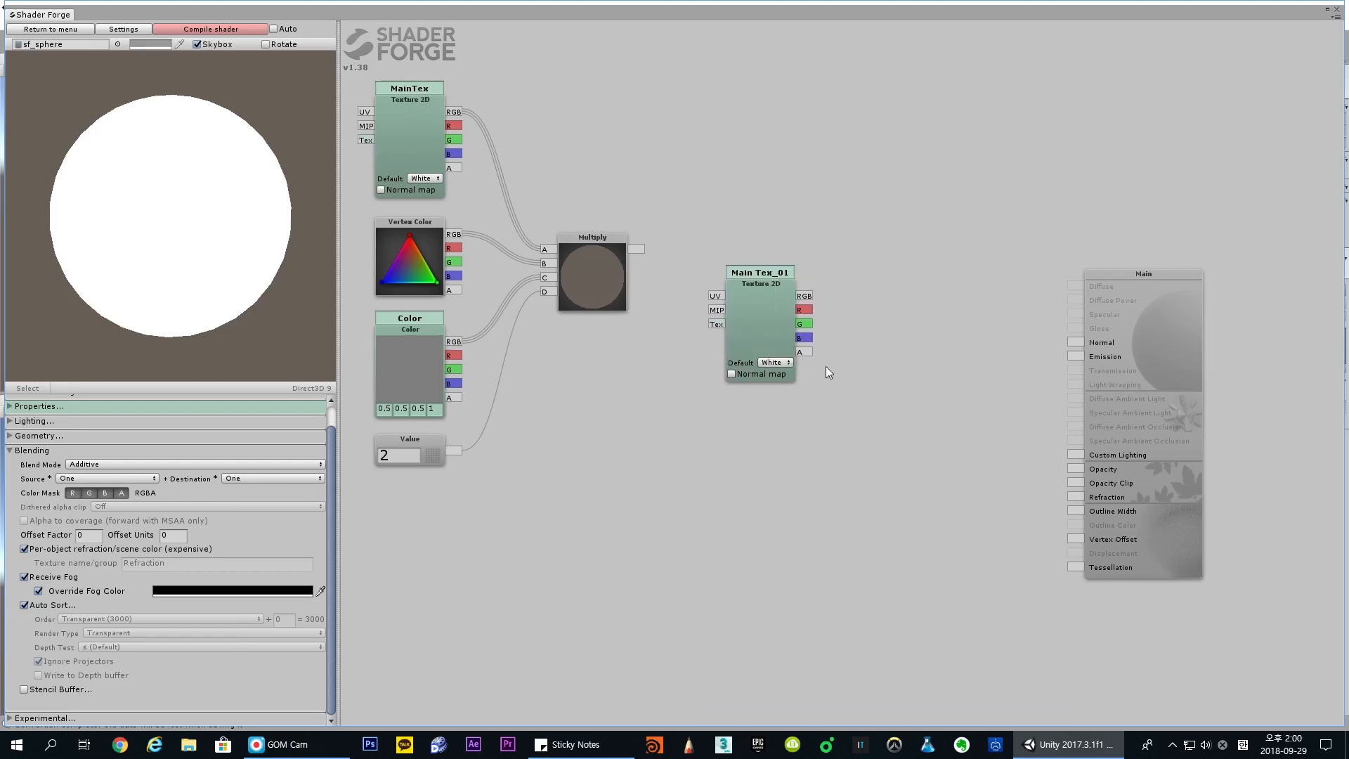
click(767, 330)
click(774, 351)
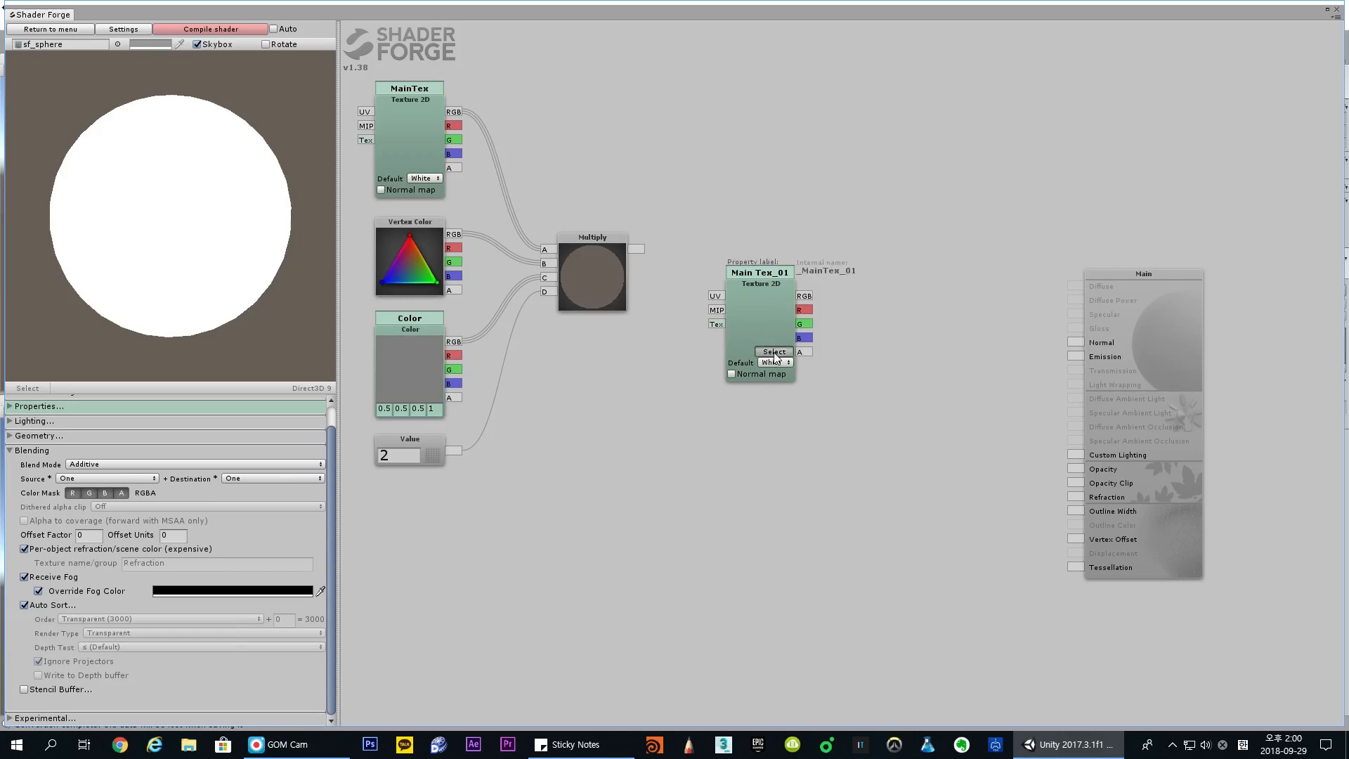
drag(741, 212, 733, 385)
click(763, 188)
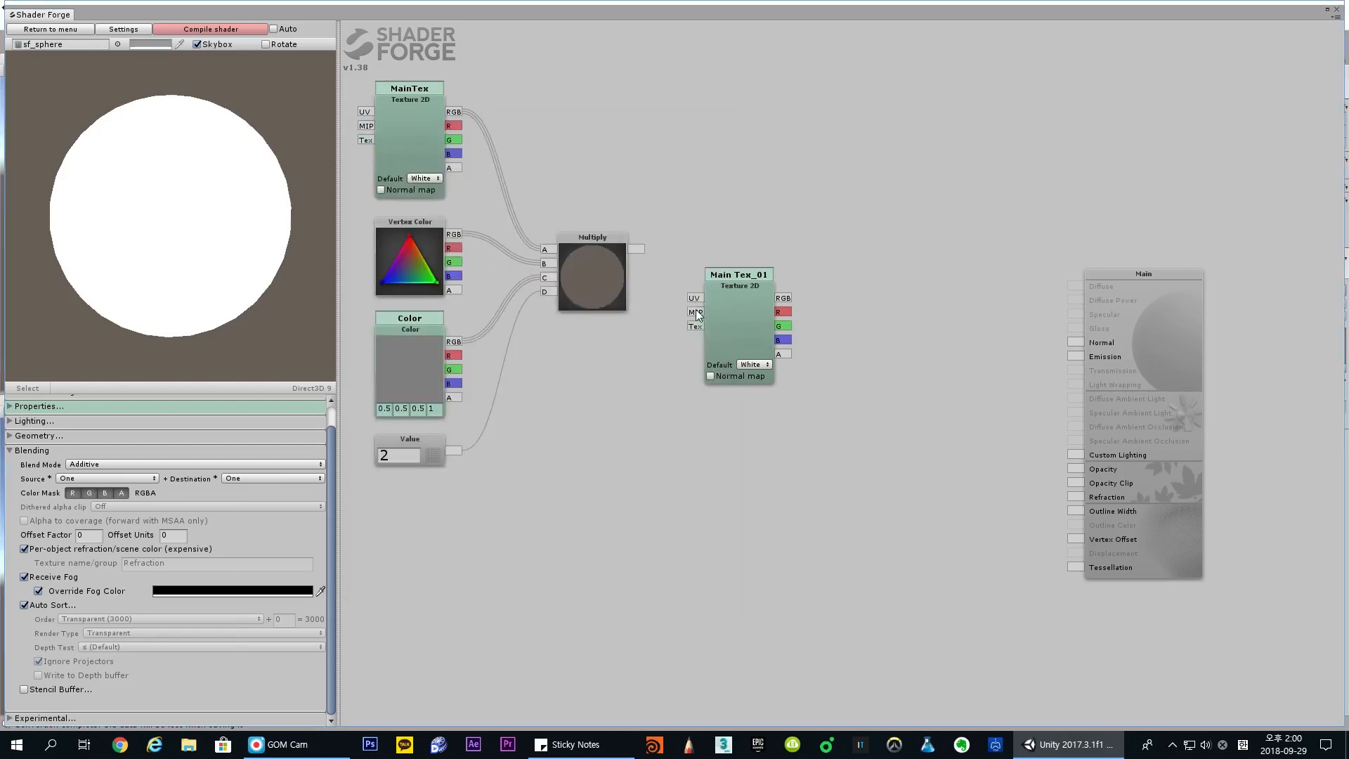
drag(752, 289, 675, 306)
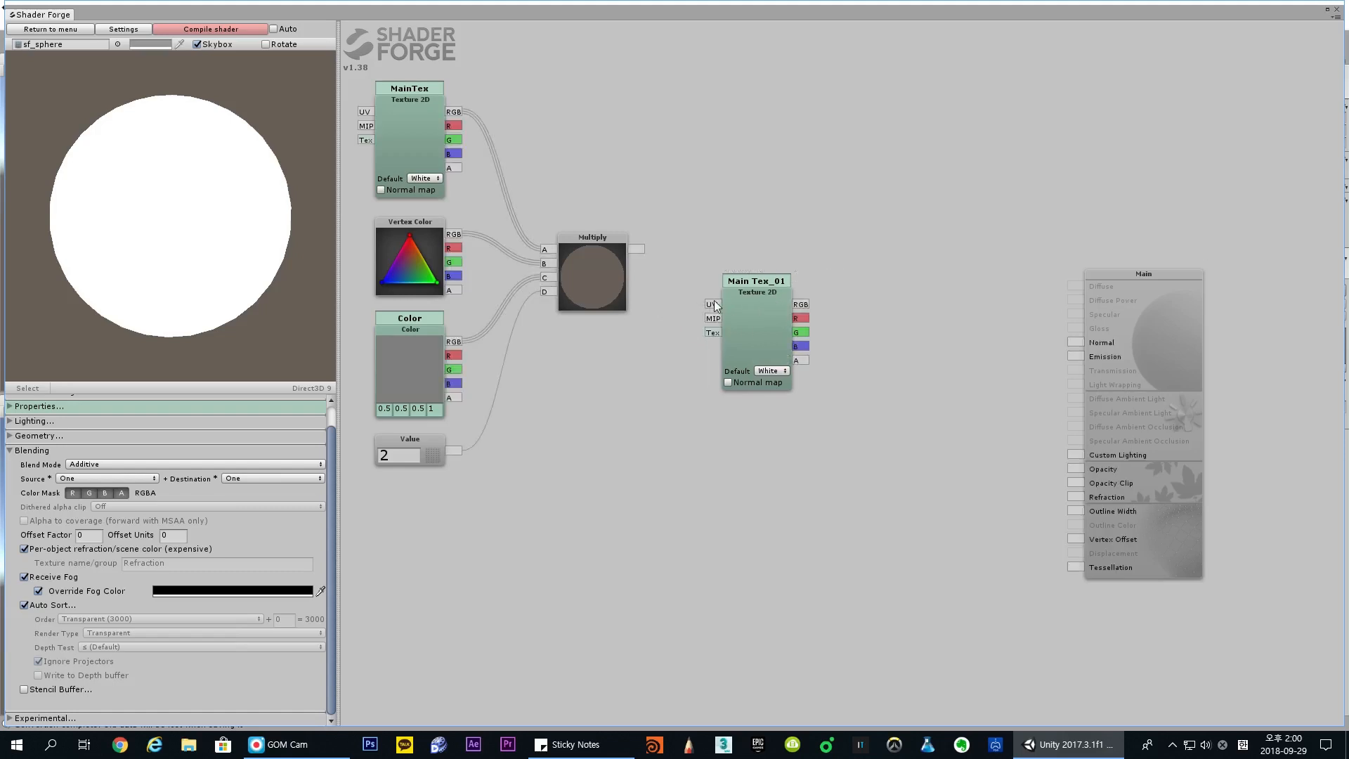
Restore the node editor to a smaller window, examine the material's MainTex X and Y offset values, and maximize the editor again.
click(1327, 9)
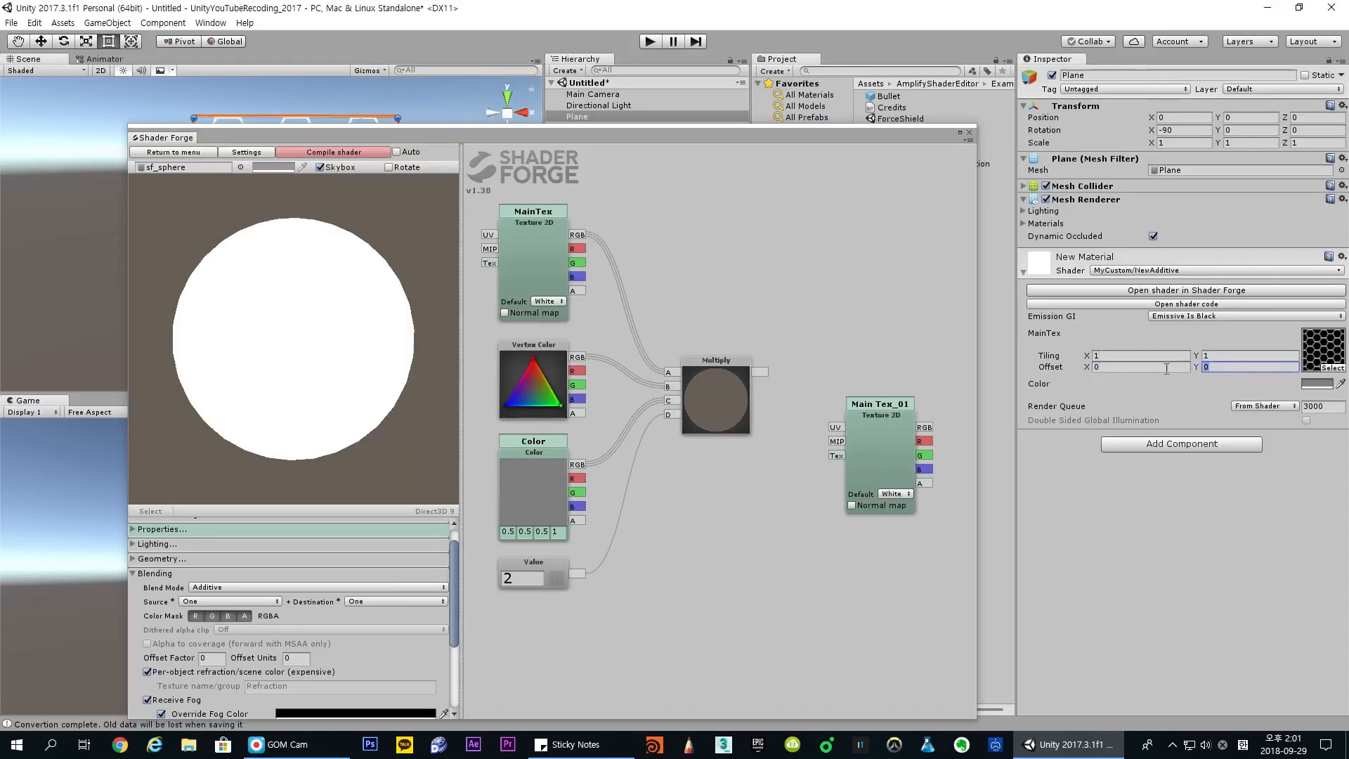
click(1197, 364)
click(1144, 367)
click(1225, 366)
click(1169, 367)
click(1227, 367)
click(1170, 367)
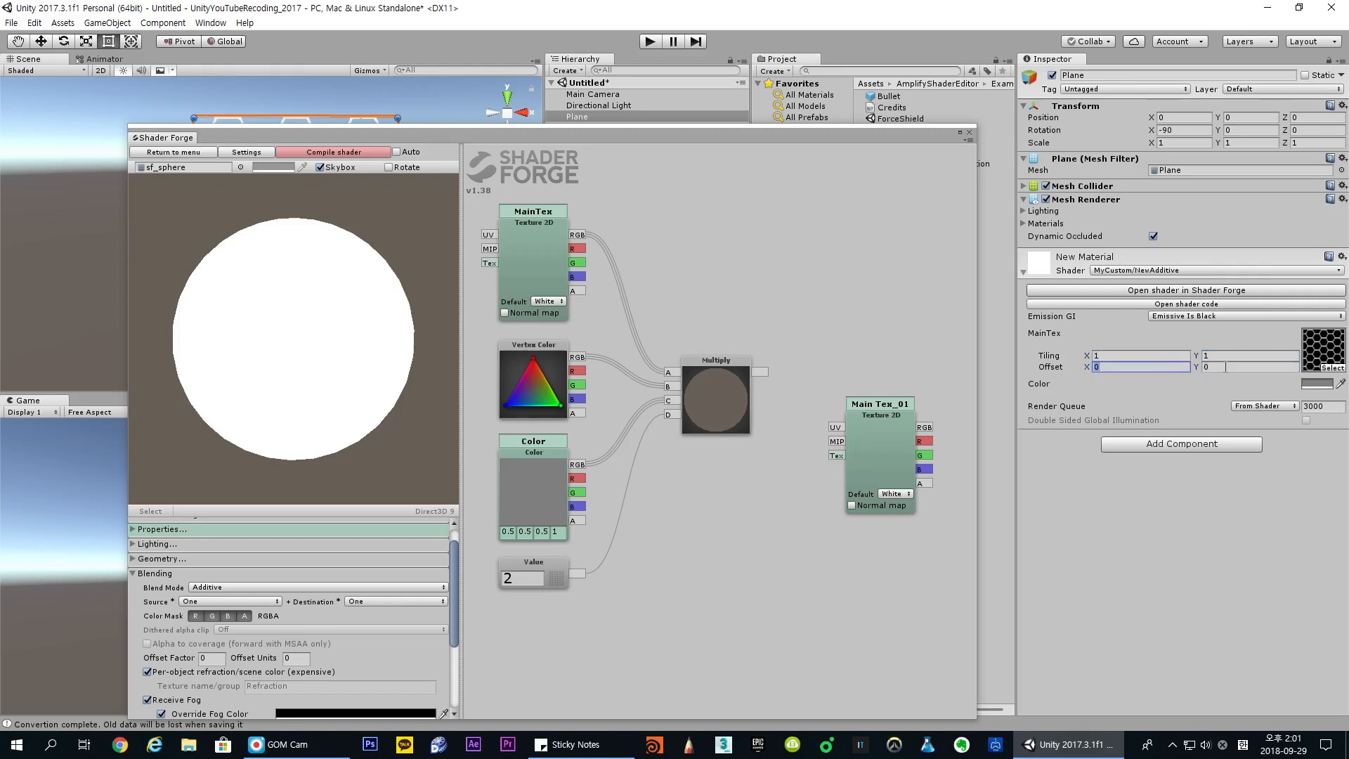
click(1229, 366)
click(1171, 366)
click(1235, 365)
click(960, 133)
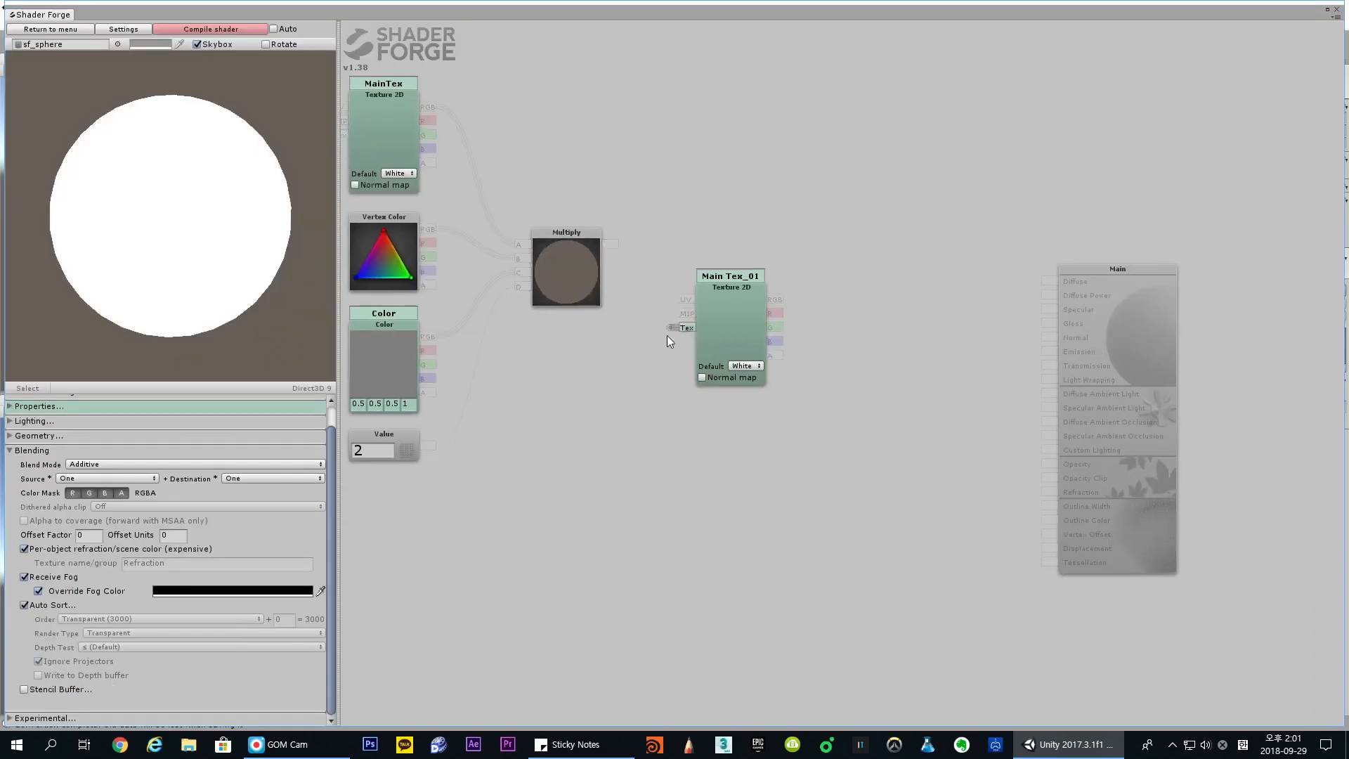
drag(754, 288, 759, 290)
middle_drag(805, 308, 803, 308)
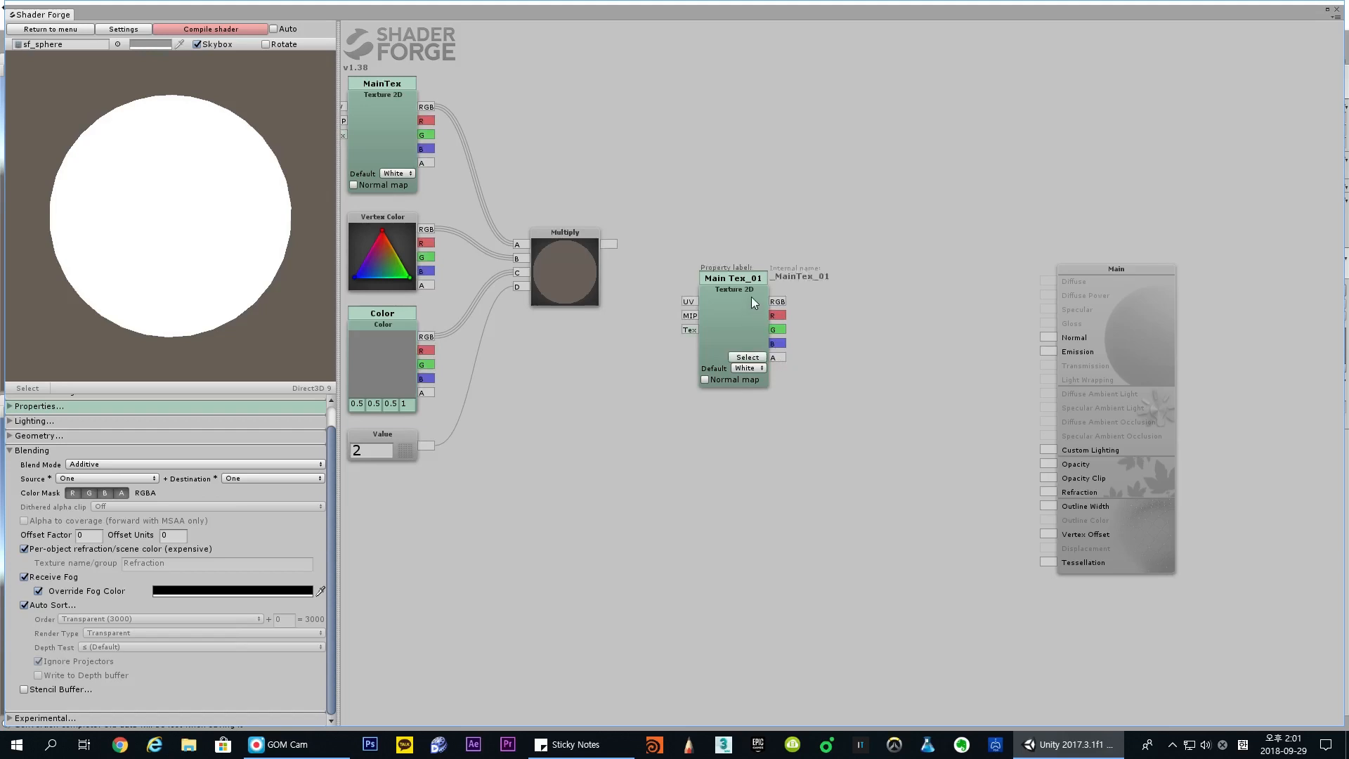
drag(752, 297, 760, 296)
middle_drag(859, 354, 848, 342)
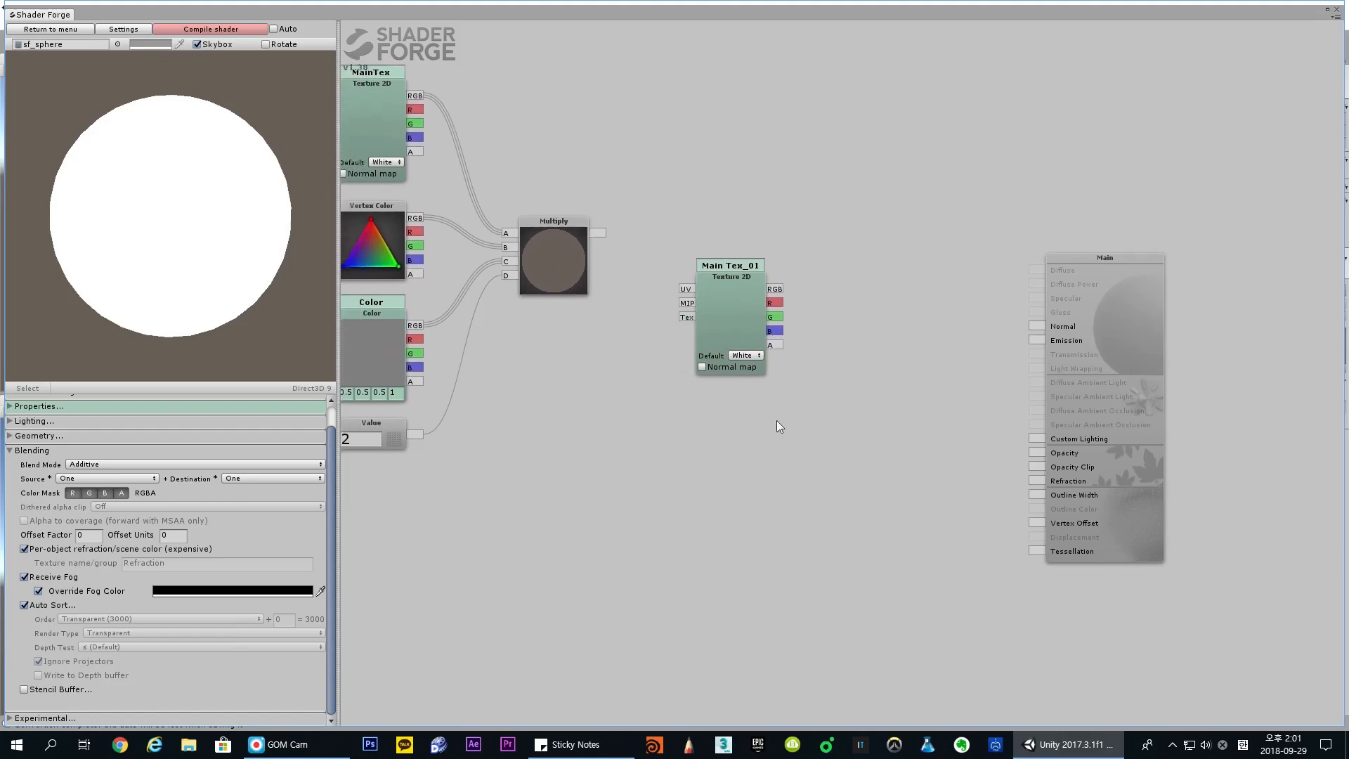
drag(752, 276, 748, 282)
middle_drag(761, 419, 762, 418)
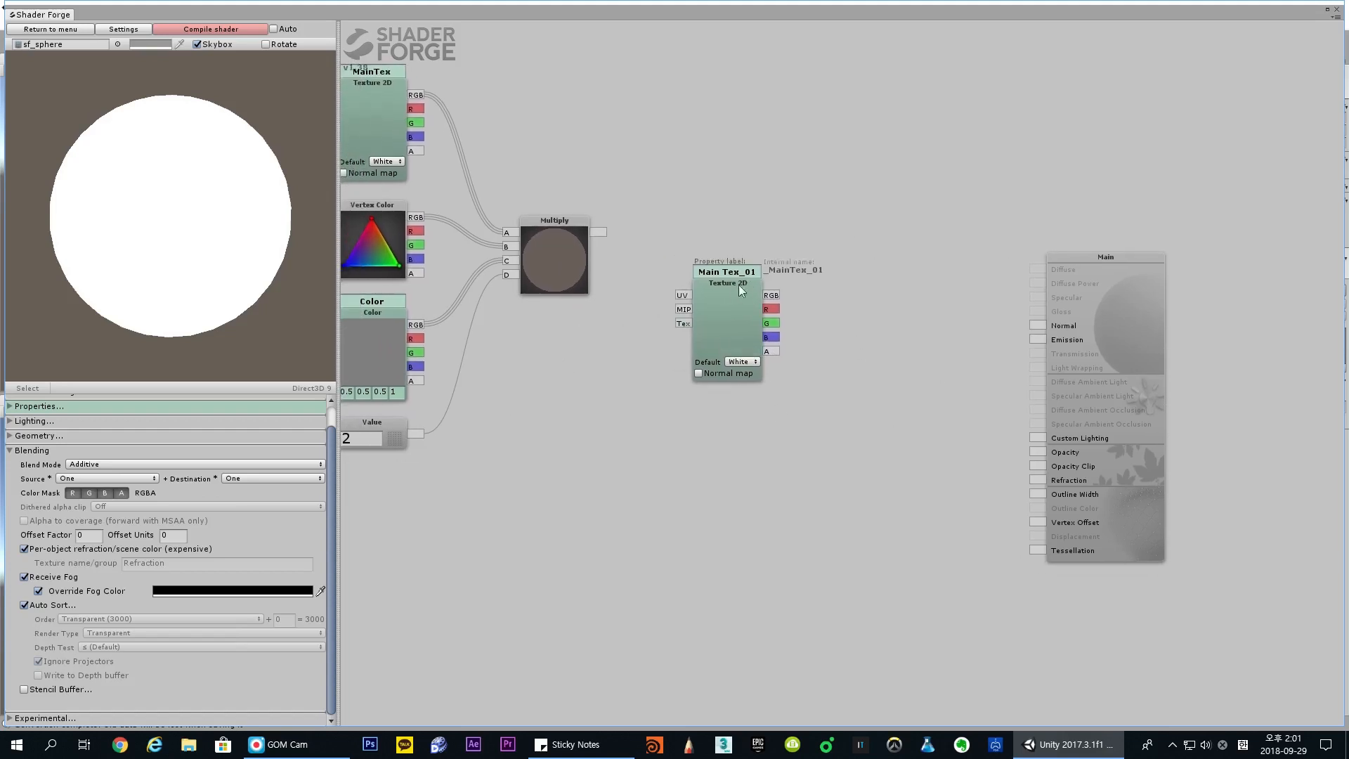
drag(742, 278, 748, 272)
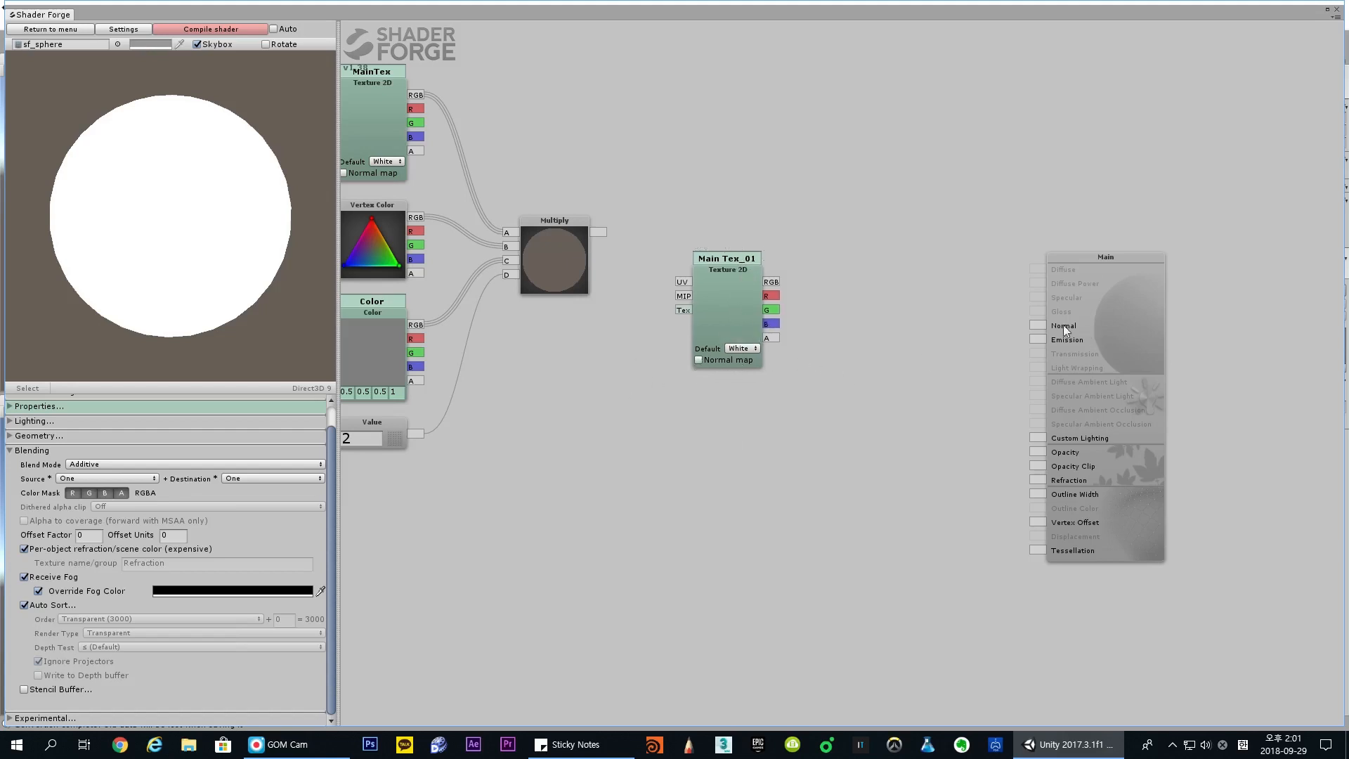
drag(703, 413, 783, 432)
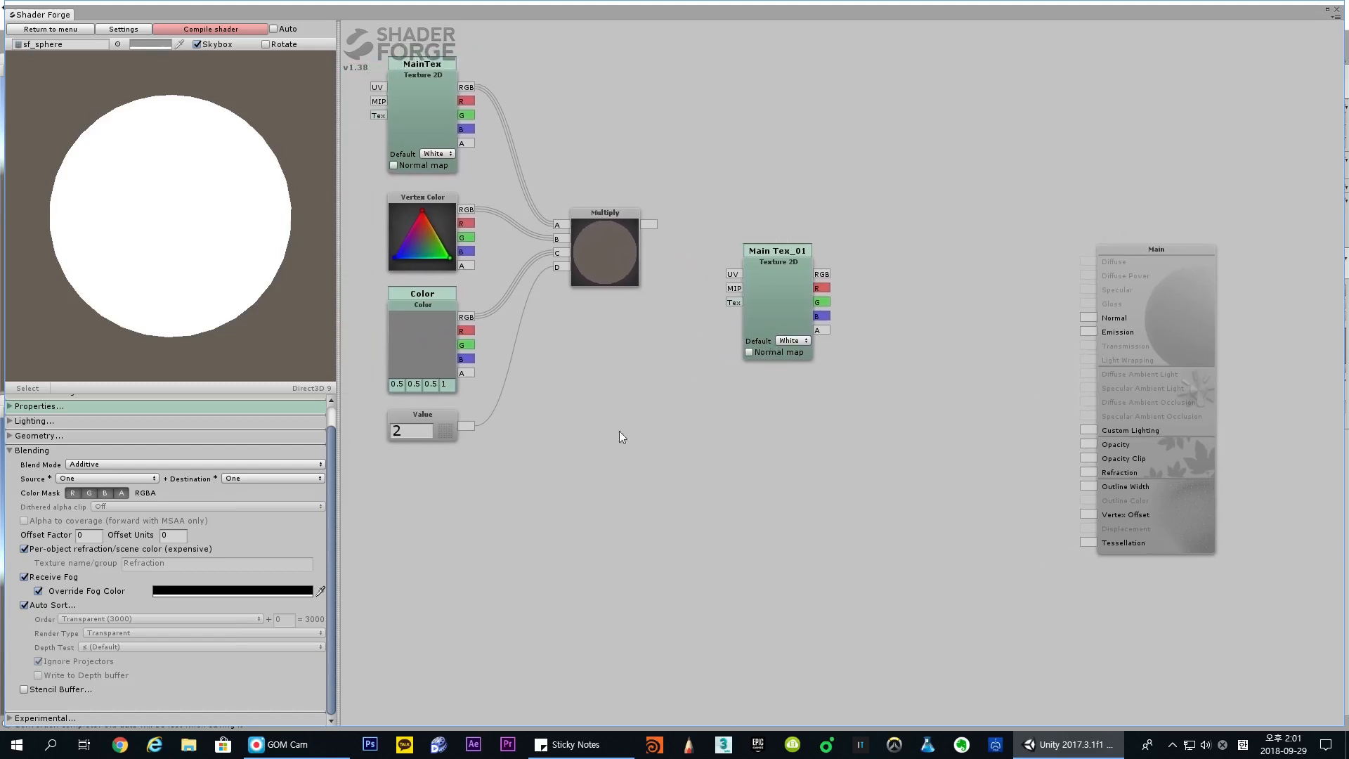
drag(793, 264, 789, 272)
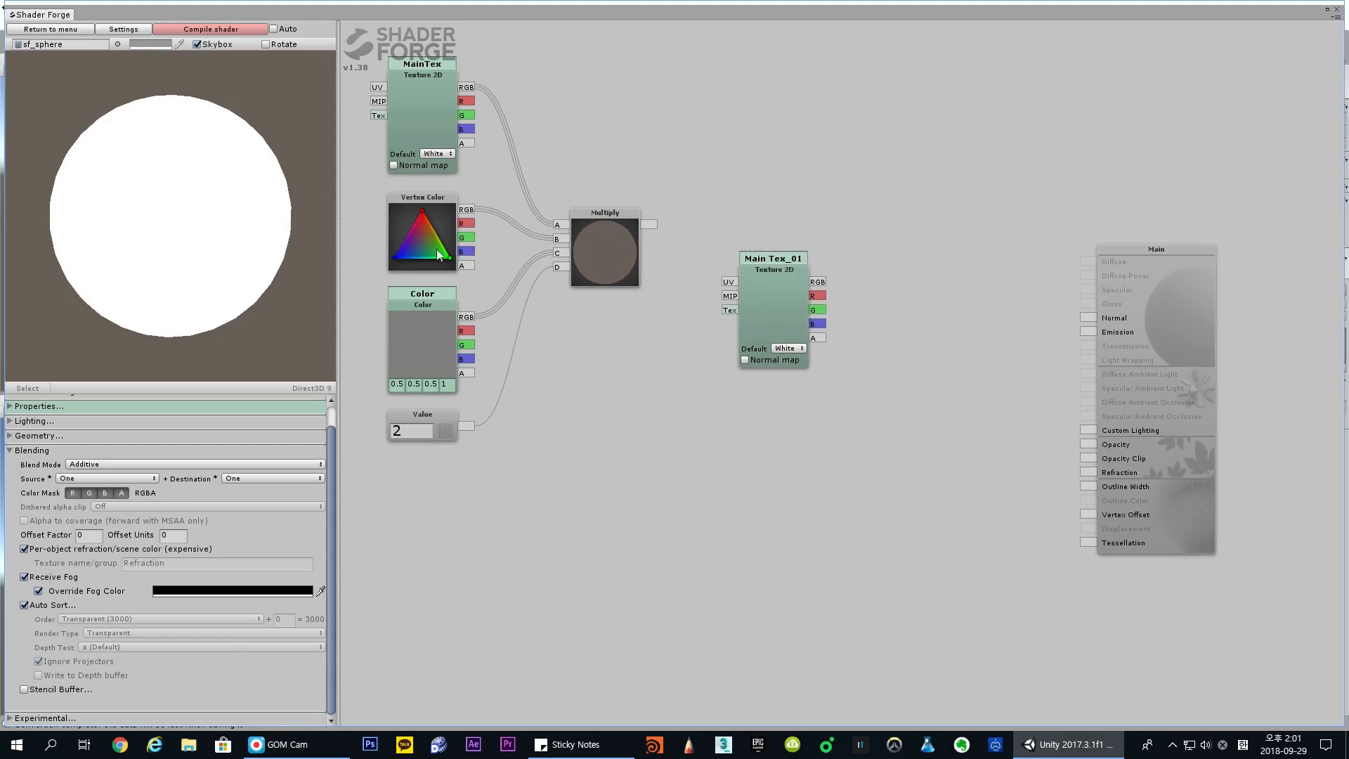
click(436, 203)
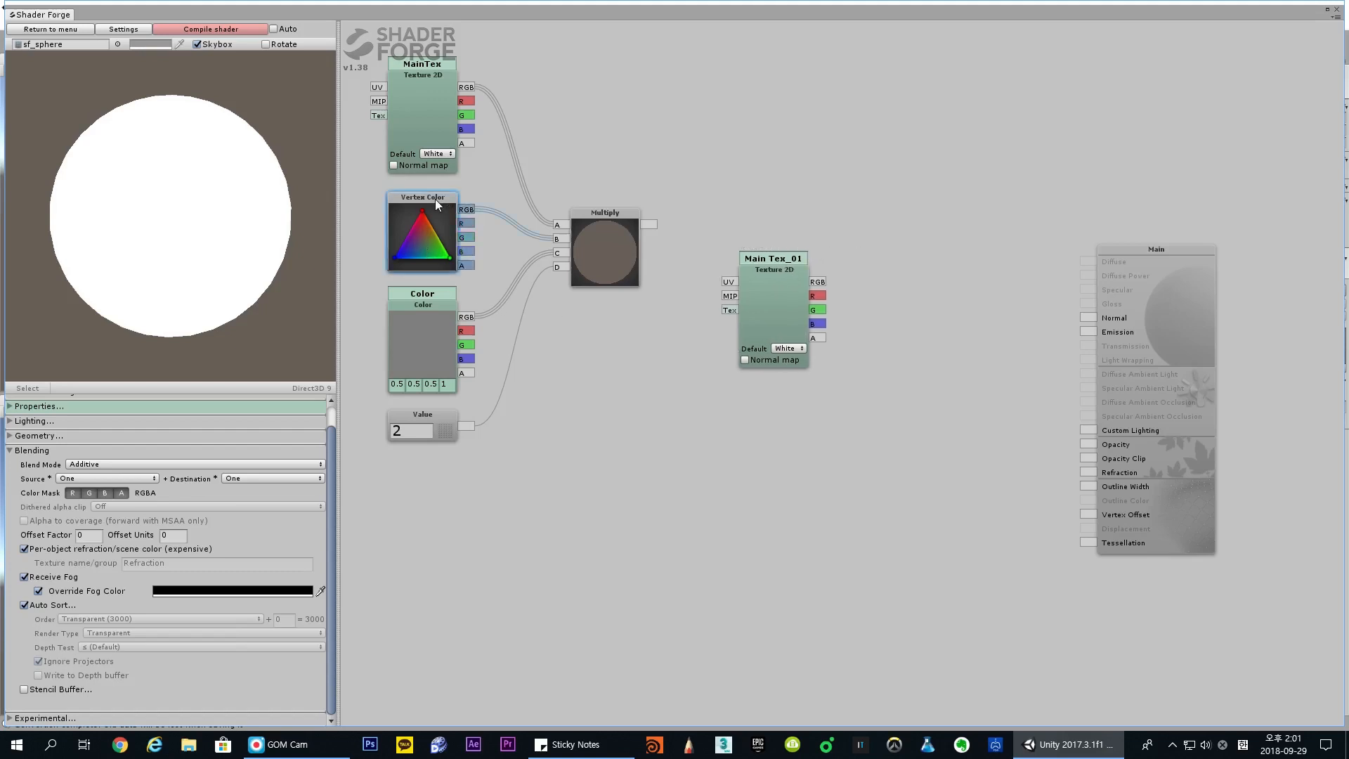
click(731, 430)
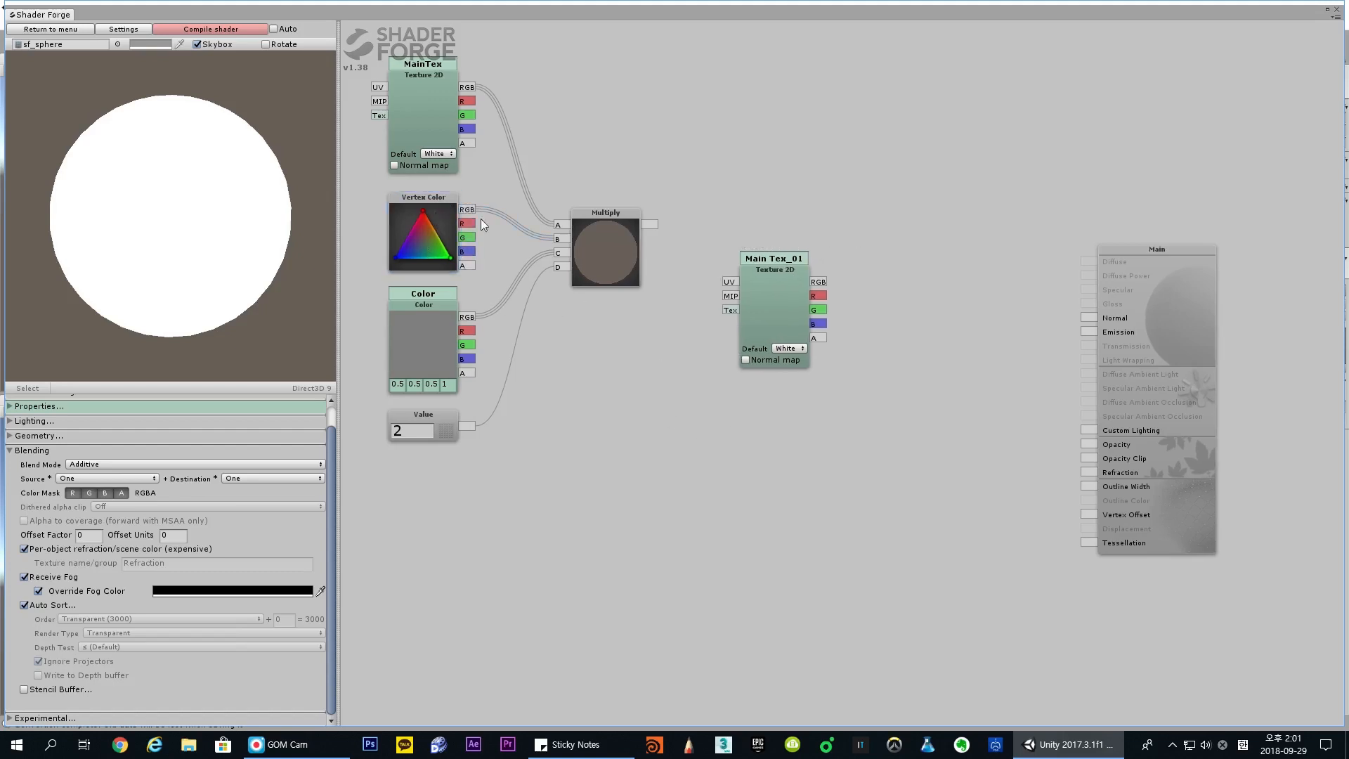
Move the Main Tex_01 node closer to Main and connect its RGB output to the Emission input.
middle_drag(484, 175, 558, 211)
click(508, 233)
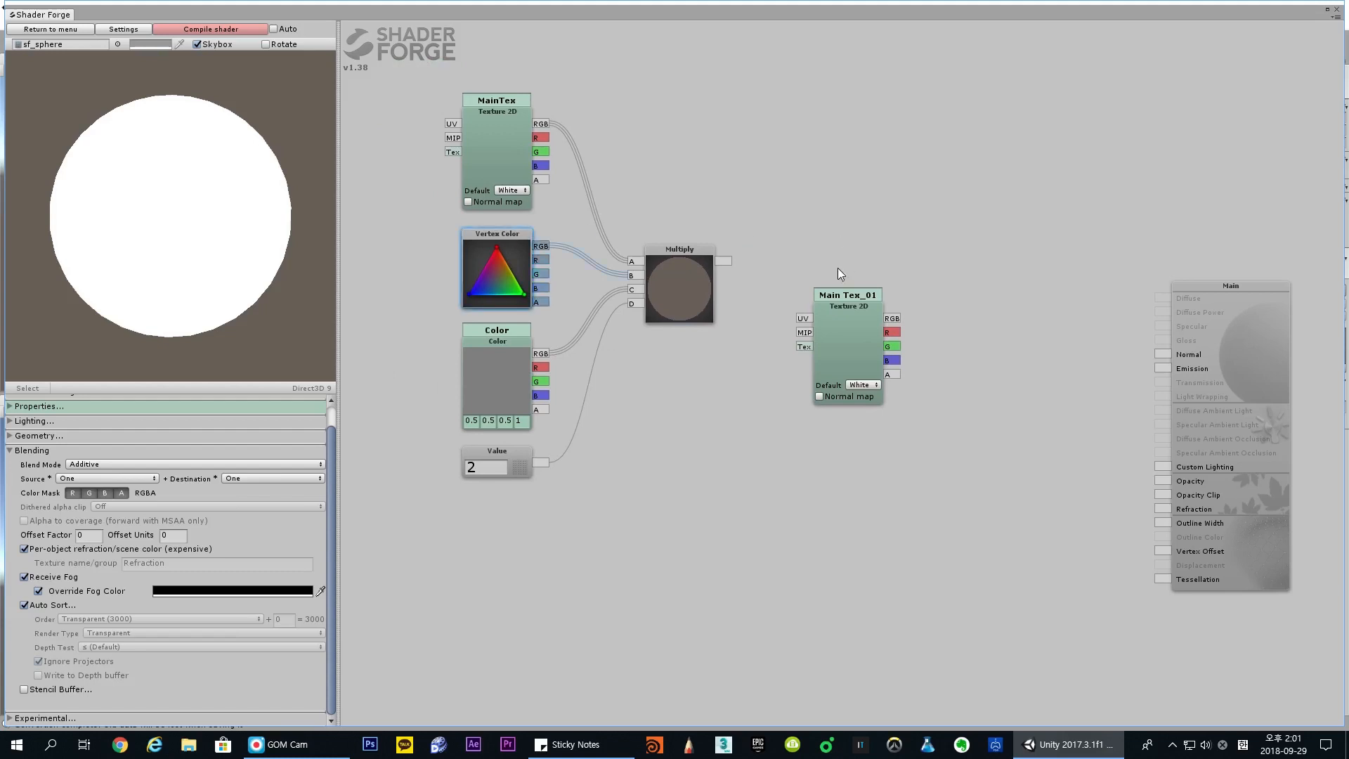
middle_drag(746, 194, 704, 184)
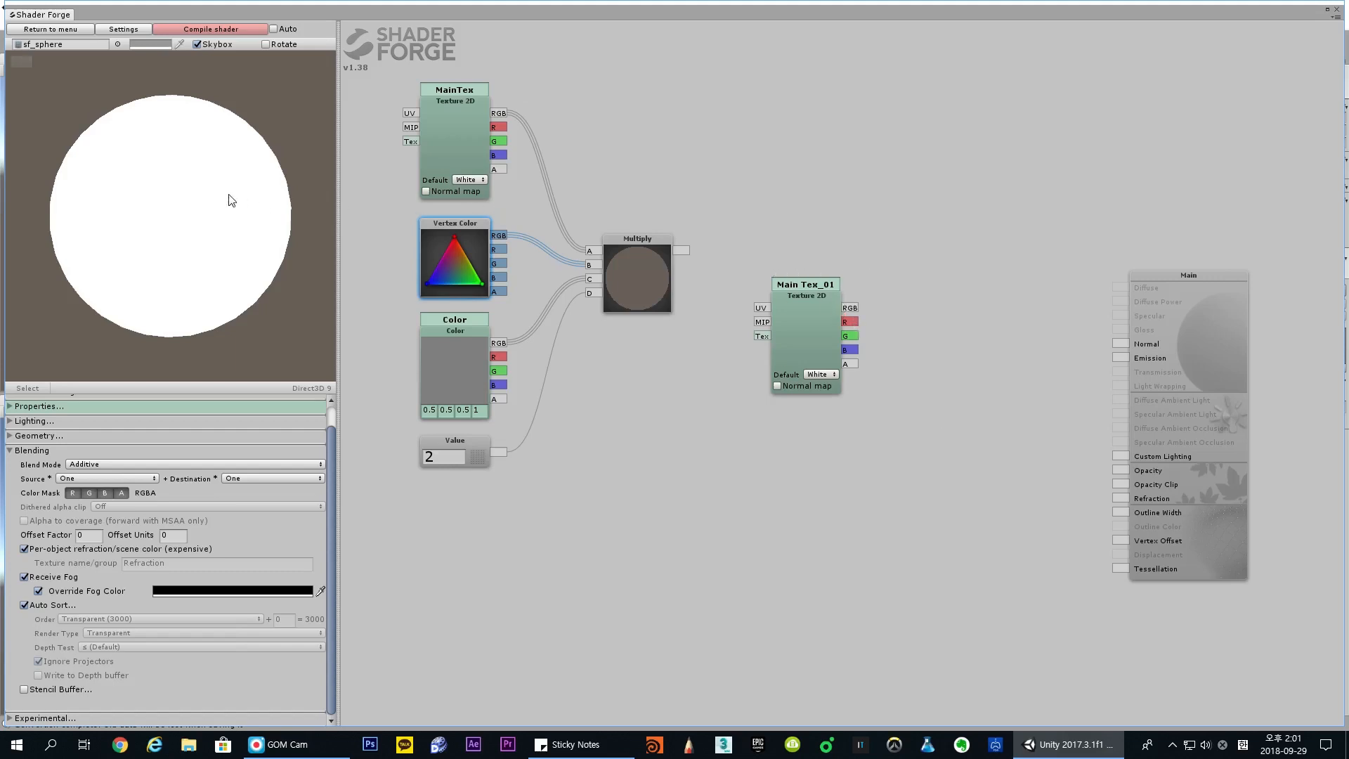
drag(768, 298, 757, 306)
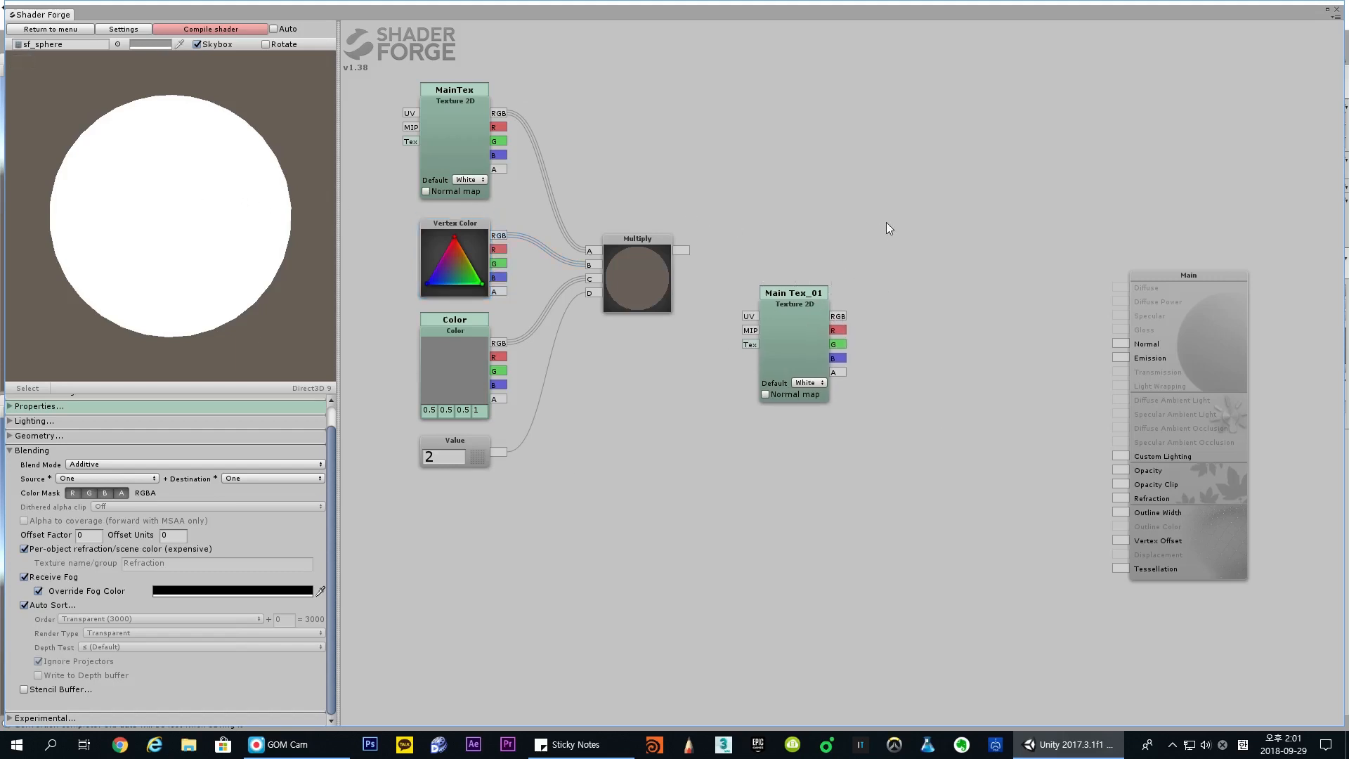
middle_drag(816, 578, 799, 575)
middle_drag(860, 279, 845, 279)
drag(785, 308, 879, 330)
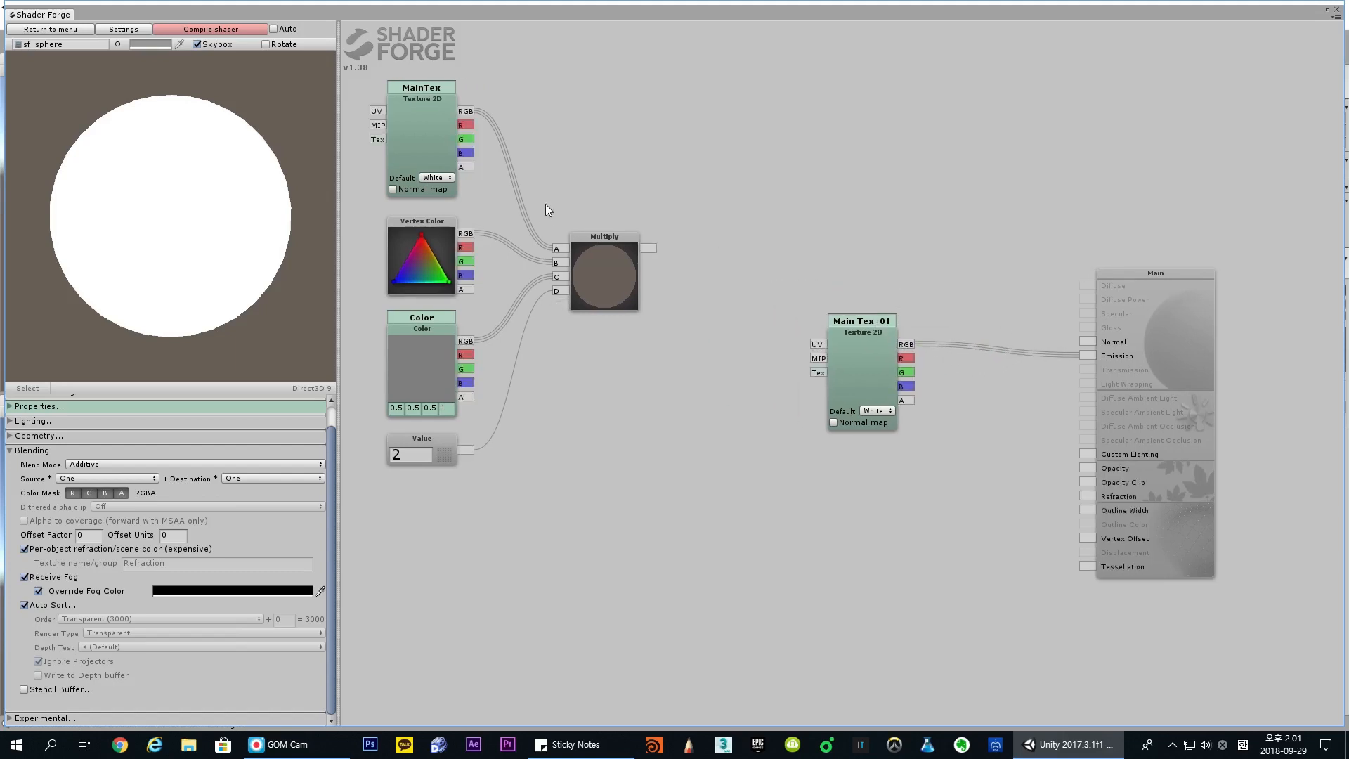
Compile the shader and restore the node editor to a smaller window that leaves the scene and material settings uncovered.
click(227, 30)
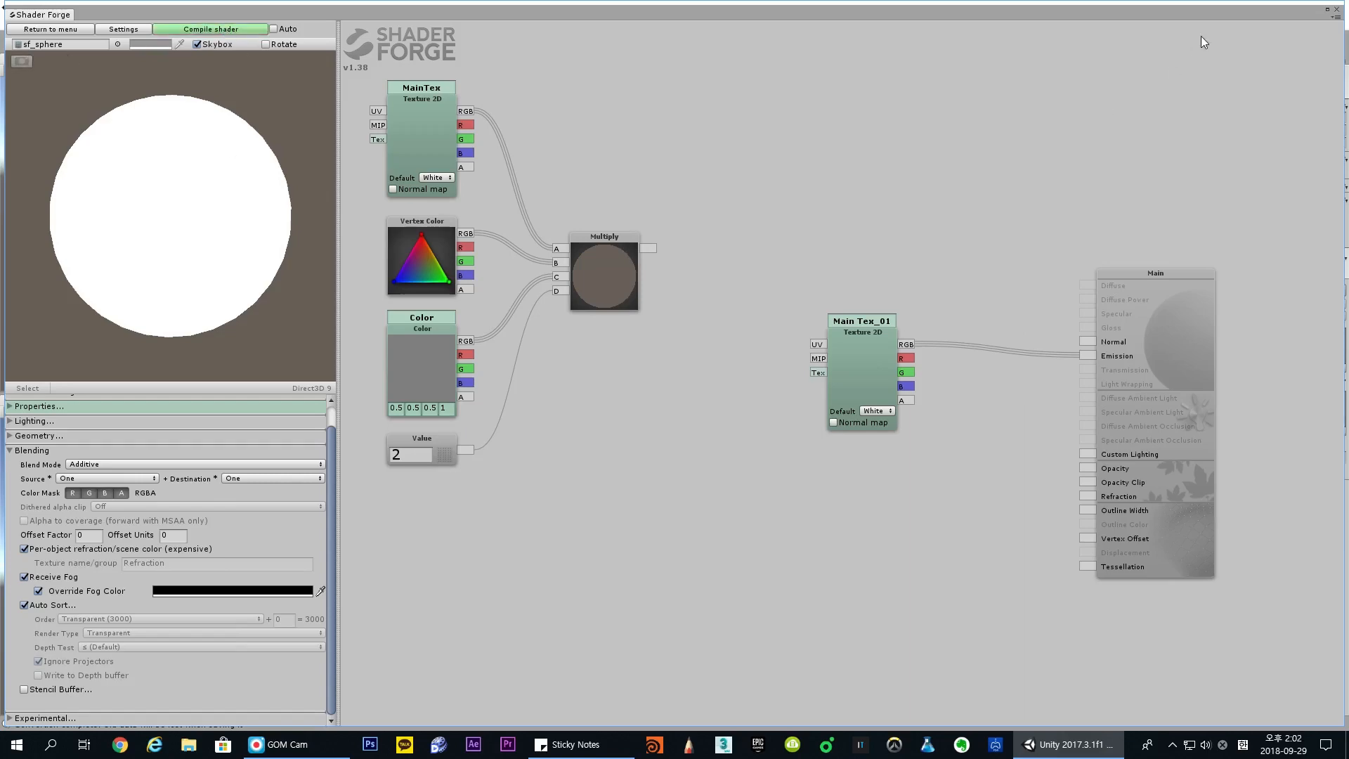
click(1328, 9)
drag(743, 137, 769, 419)
middle_drag(429, 225, 384, 225)
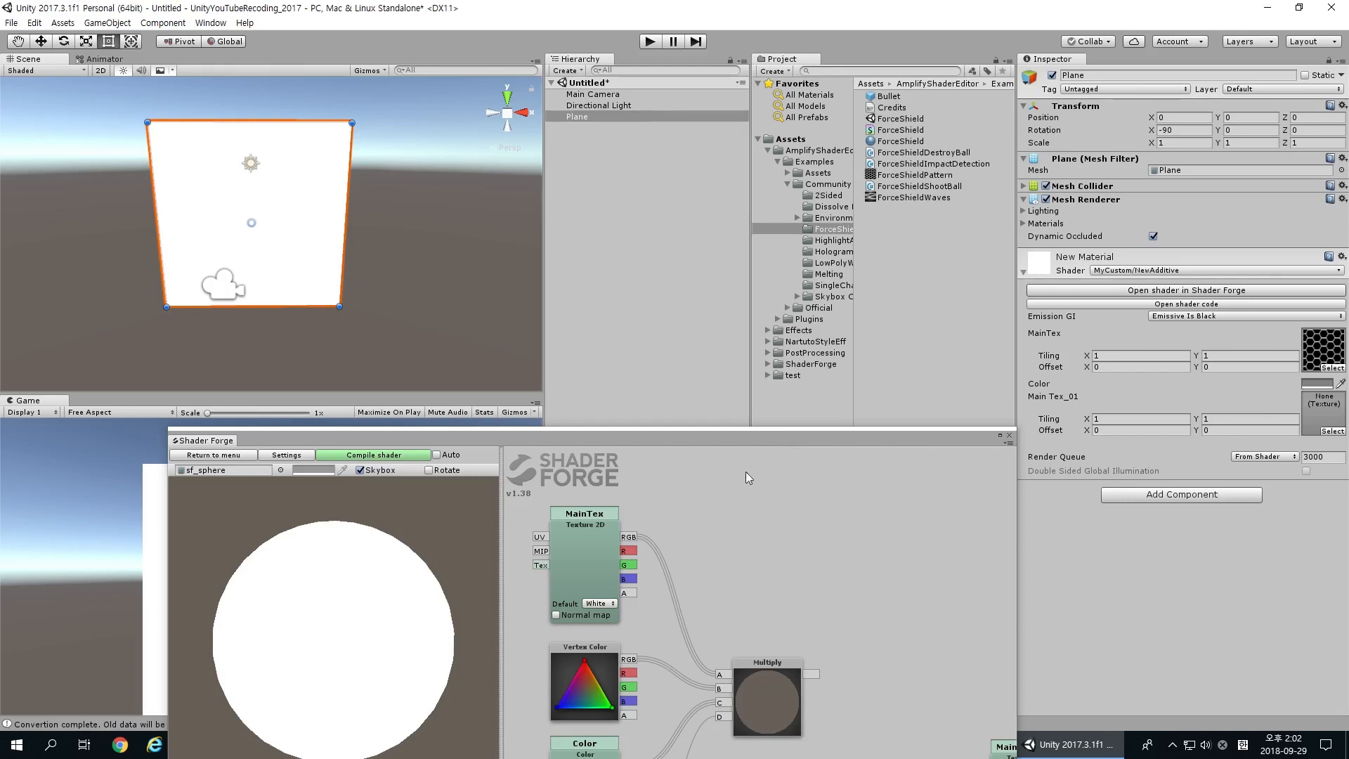
drag(766, 442, 713, 350)
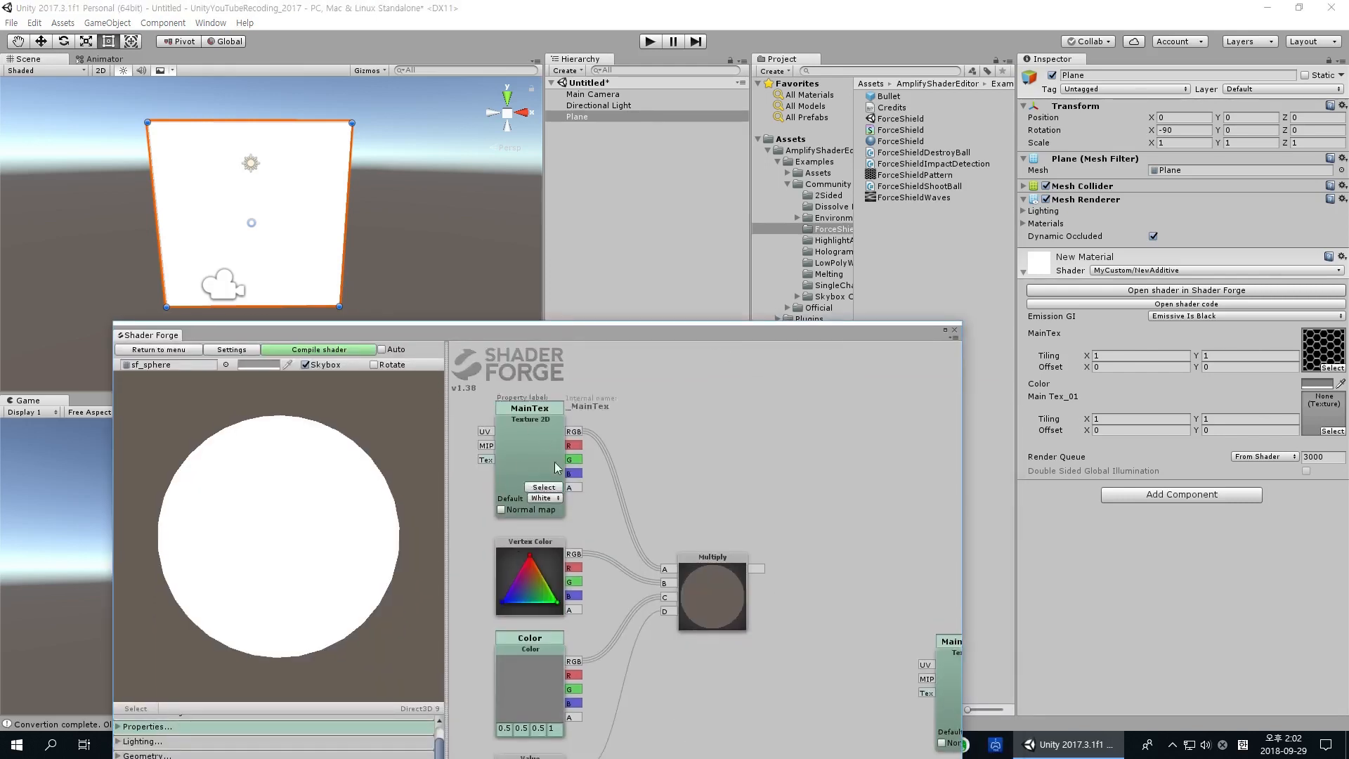
Assign the ForceShieldPattern texture to the material's Main Tex_01 slot and inspect the pattern on the plane.
click(1332, 357)
drag(934, 178, 1325, 425)
drag(664, 336, 747, 327)
middle_drag(347, 180, 327, 204)
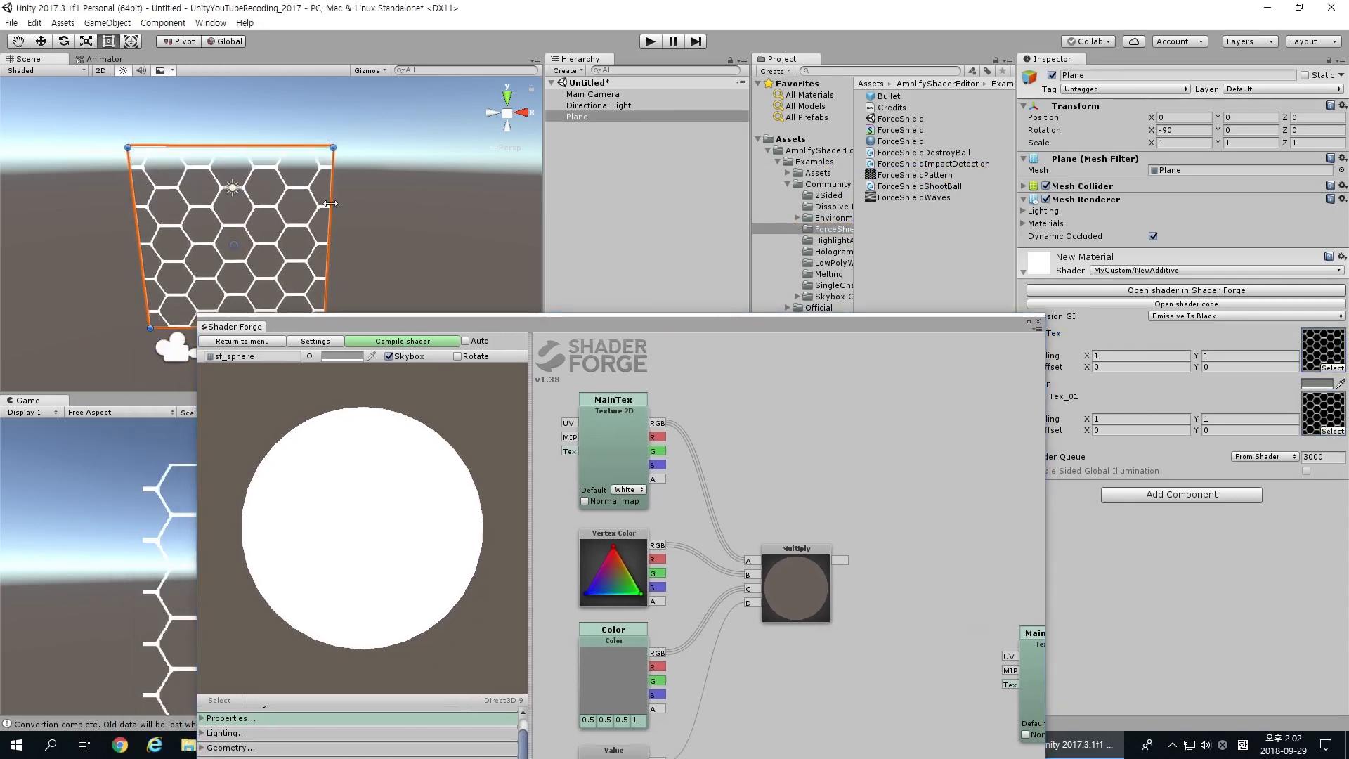
alt+drag(351, 240, 393, 225)
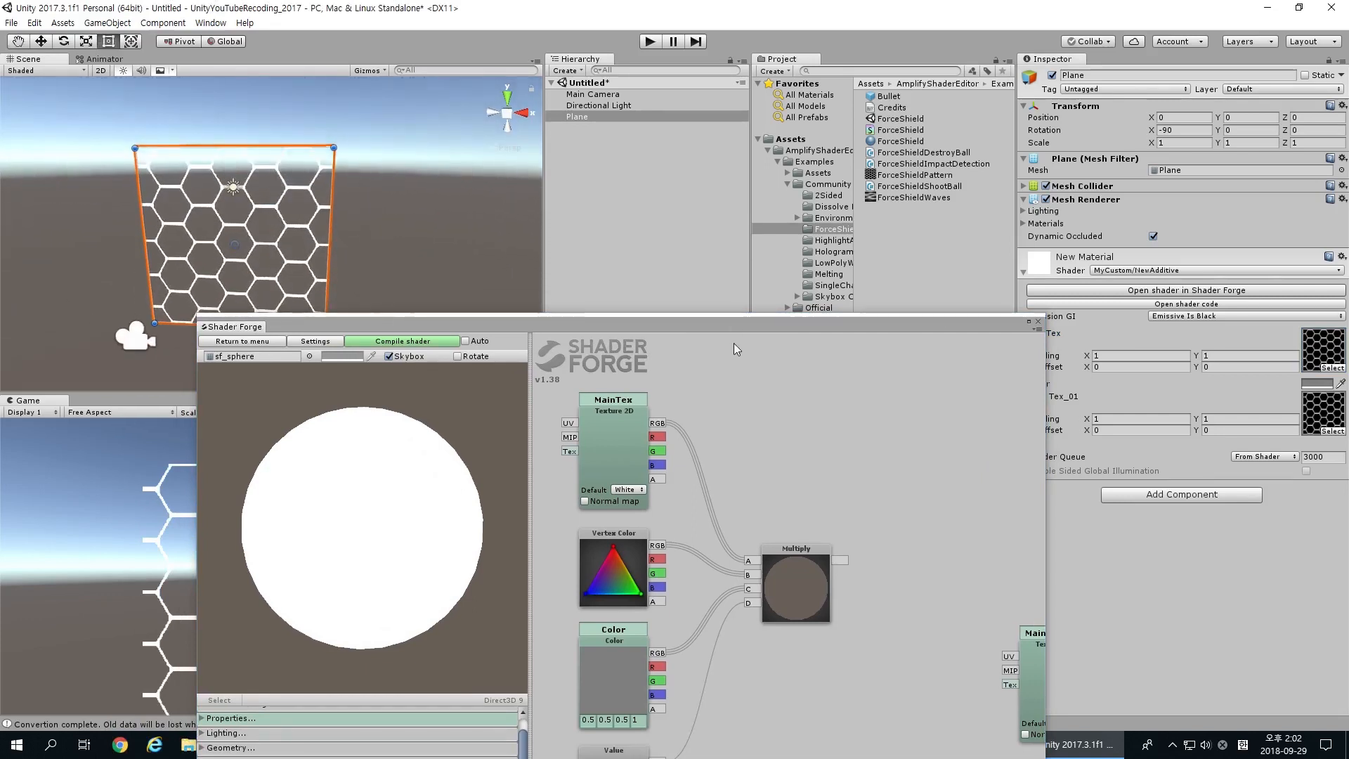
drag(775, 321, 745, 324)
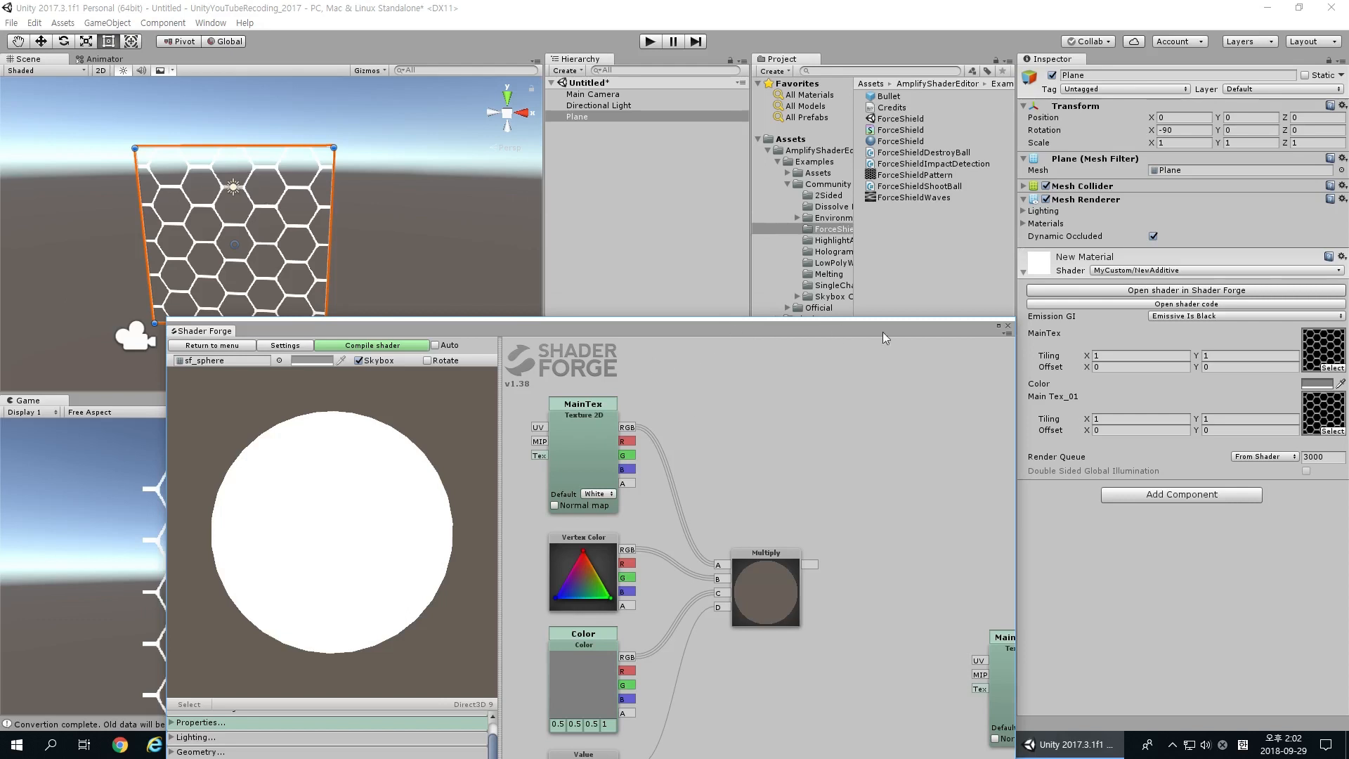
middle_drag(892, 564, 558, 383)
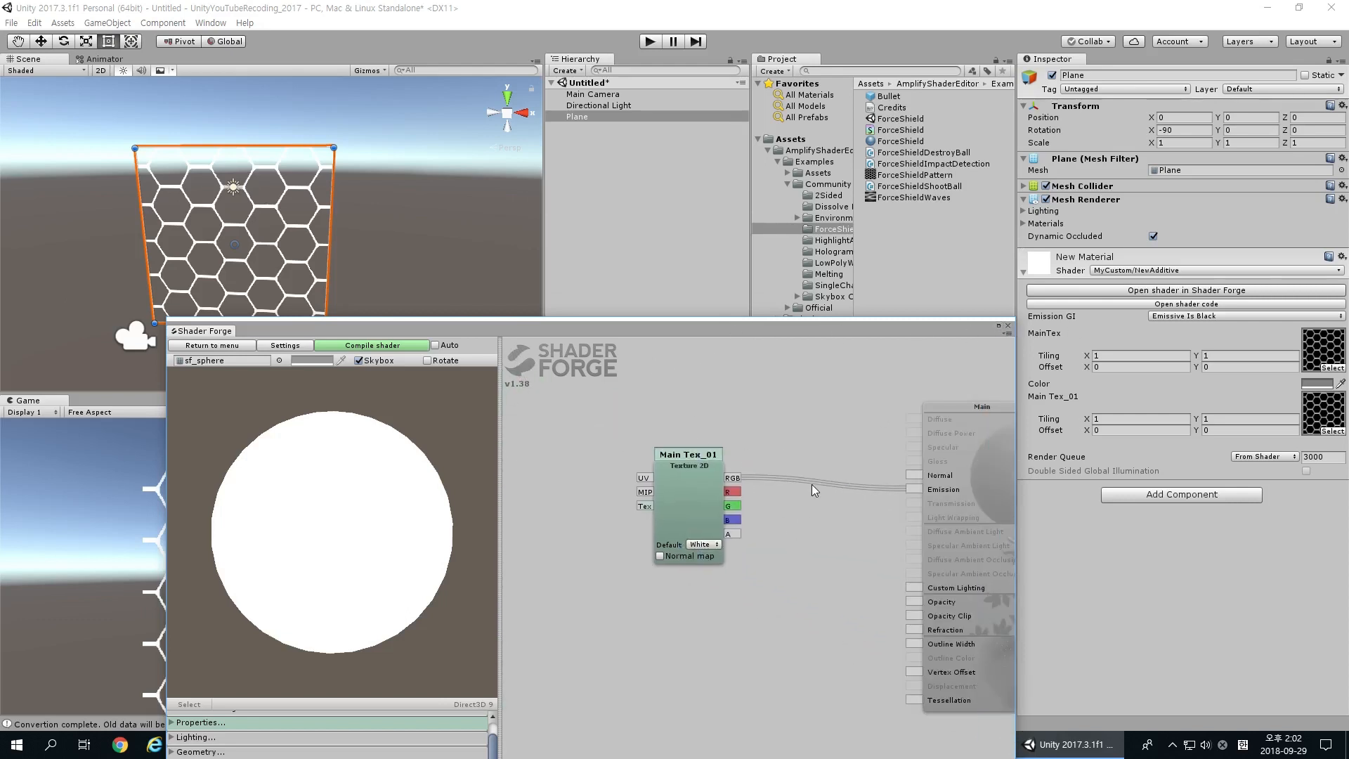
Create a Particle System from the Plane object in the hierarchy.
click(597, 143)
click(584, 117)
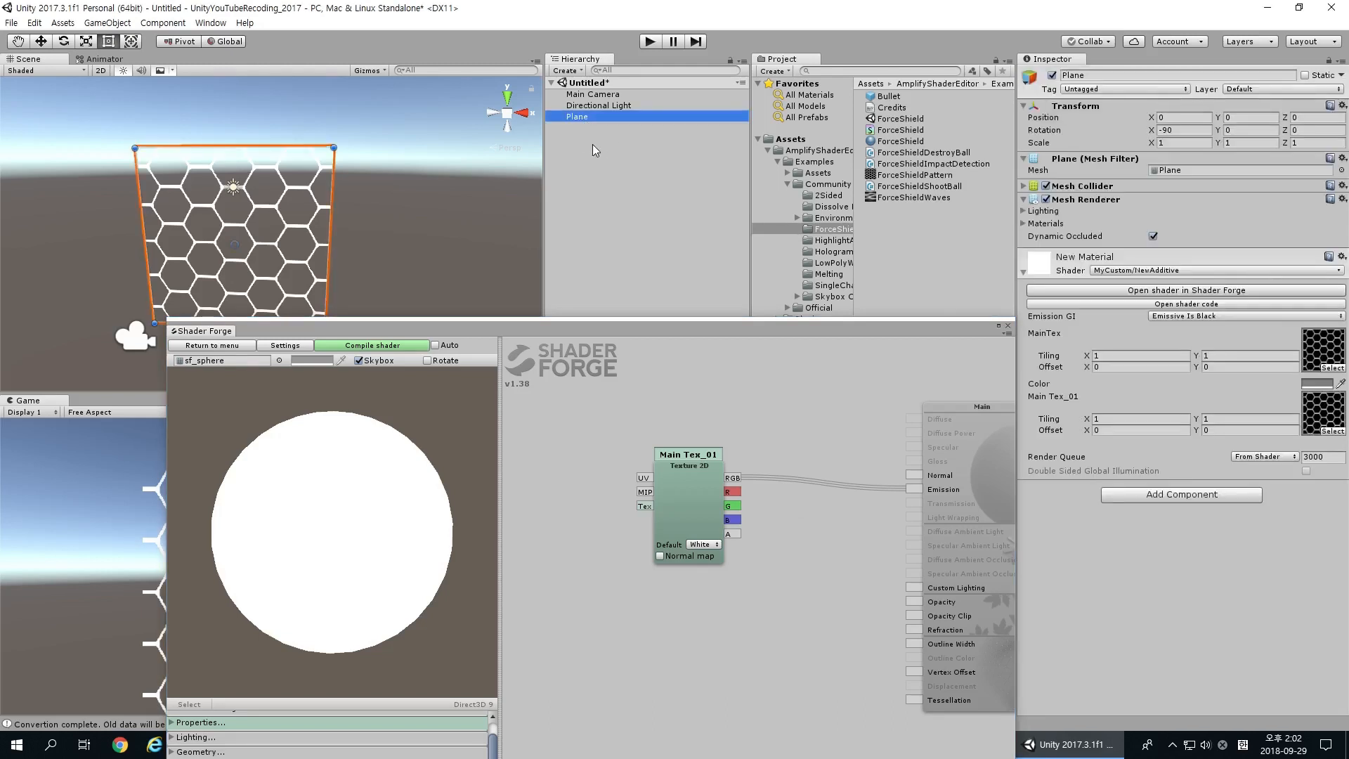
right_click(590, 144)
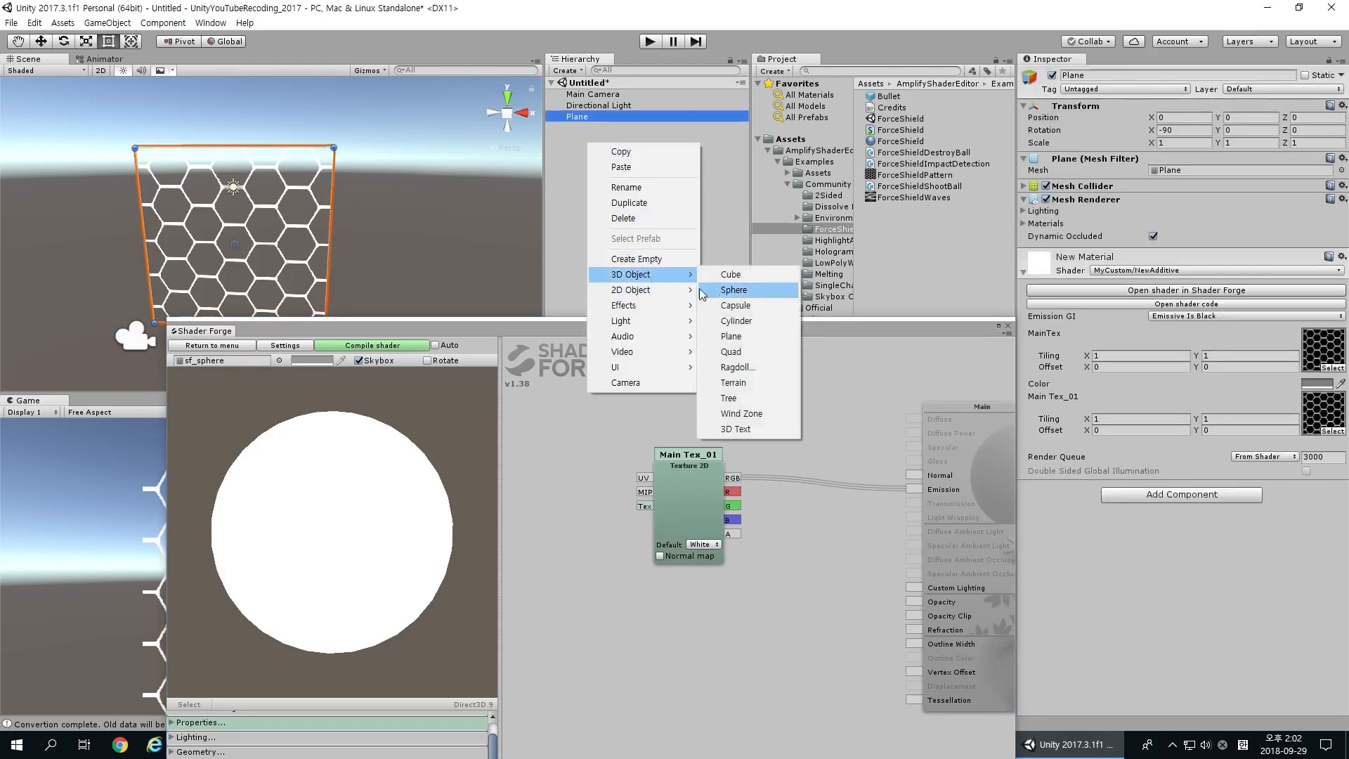
mouse_move(646, 305)
click(738, 306)
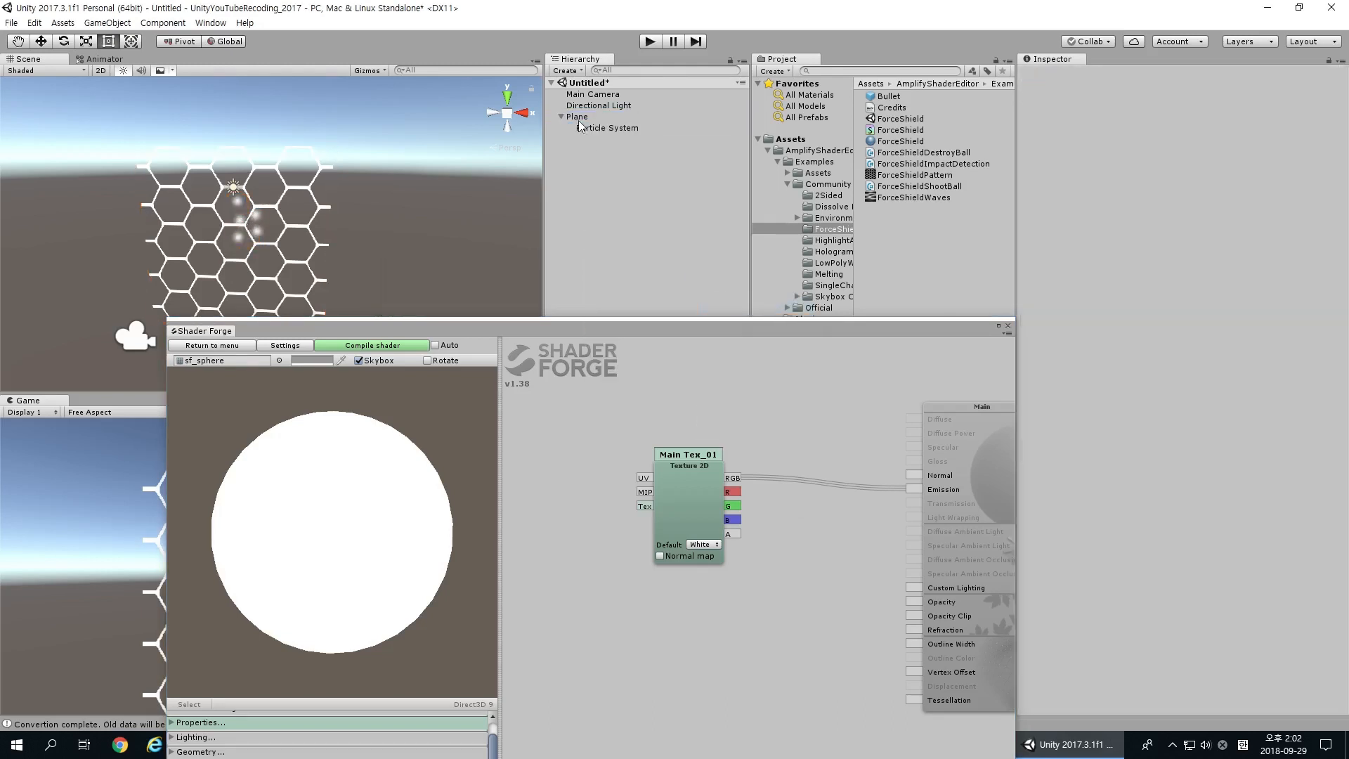
Move the Particle System out of Plane to the root of the hierarchy and deactivate the Plane.
click(596, 131)
drag(603, 133, 597, 156)
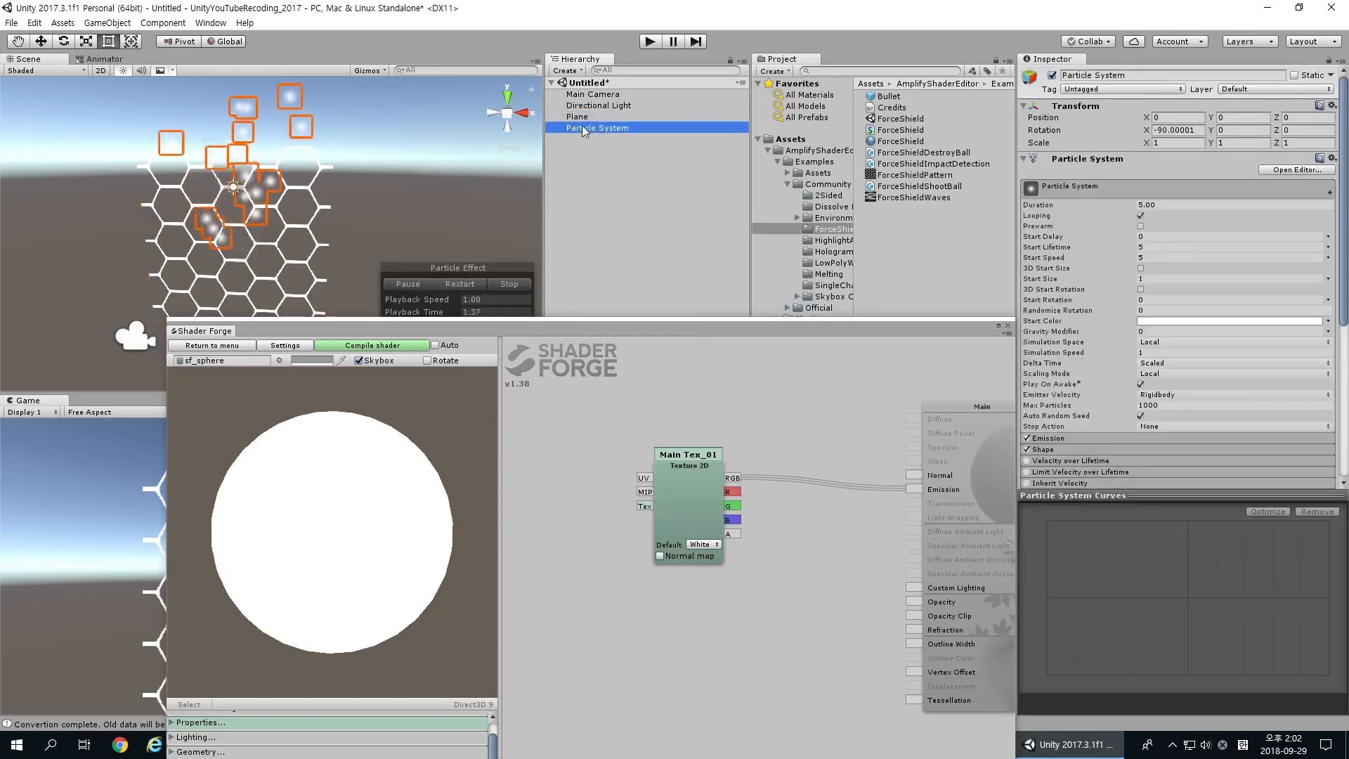
click(585, 117)
click(597, 128)
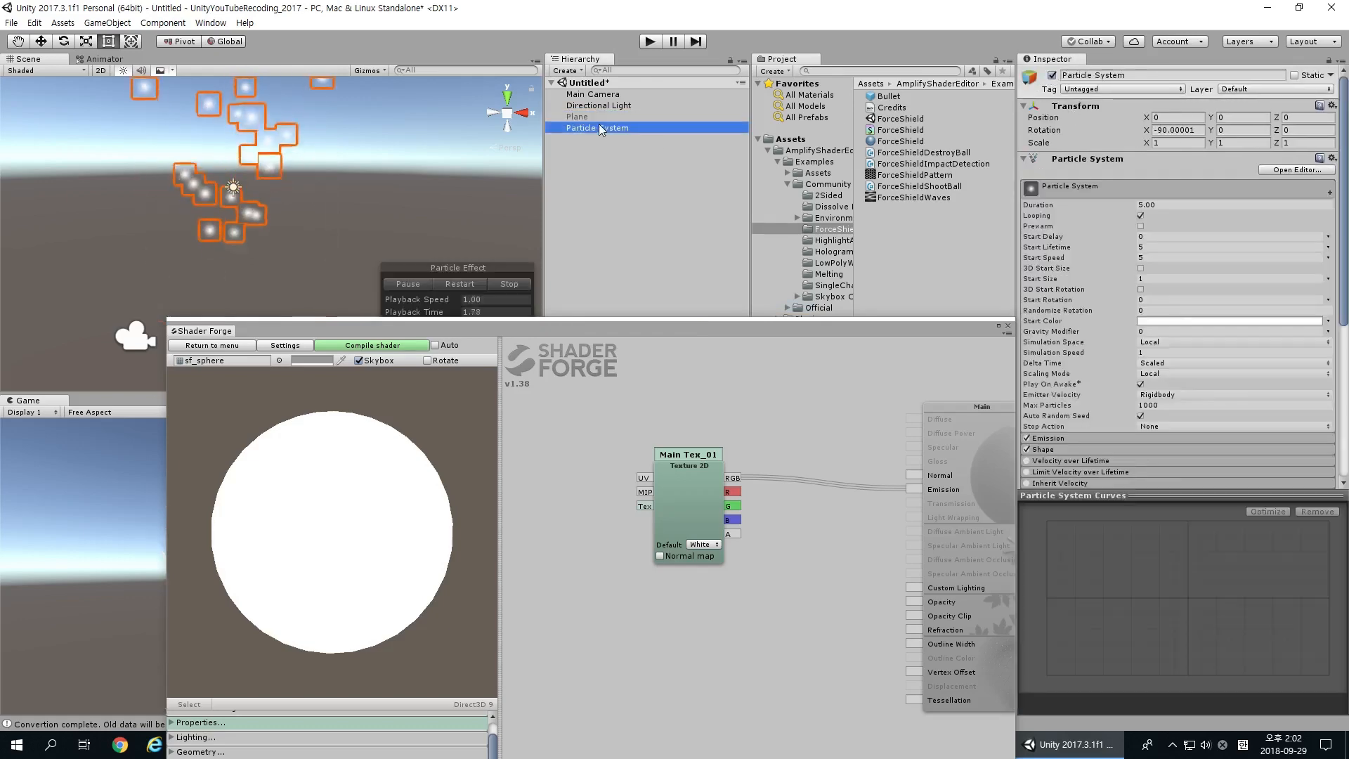
Assign New Material from the Assets folder as the material of the Particle System's Renderer module.
scroll(1224, 363, down, 3)
click(1060, 408)
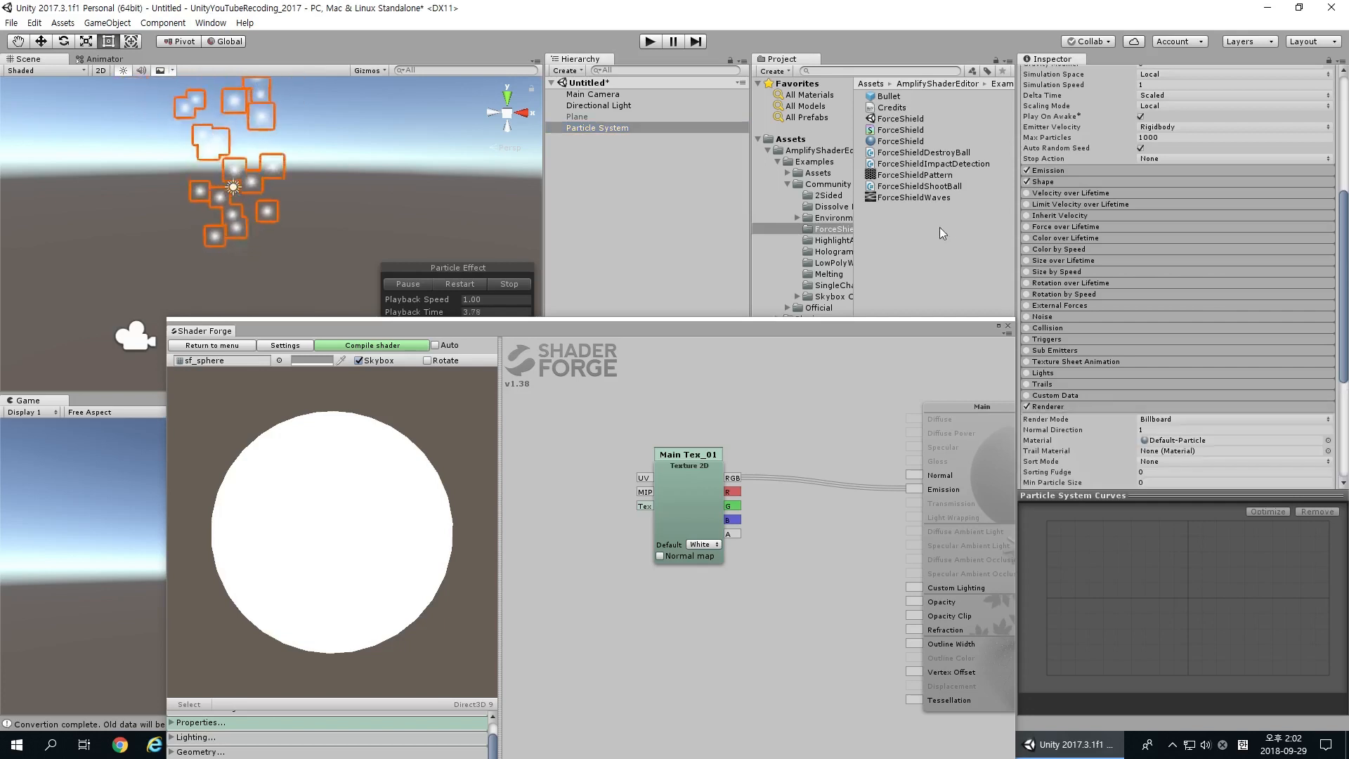
click(791, 140)
click(900, 174)
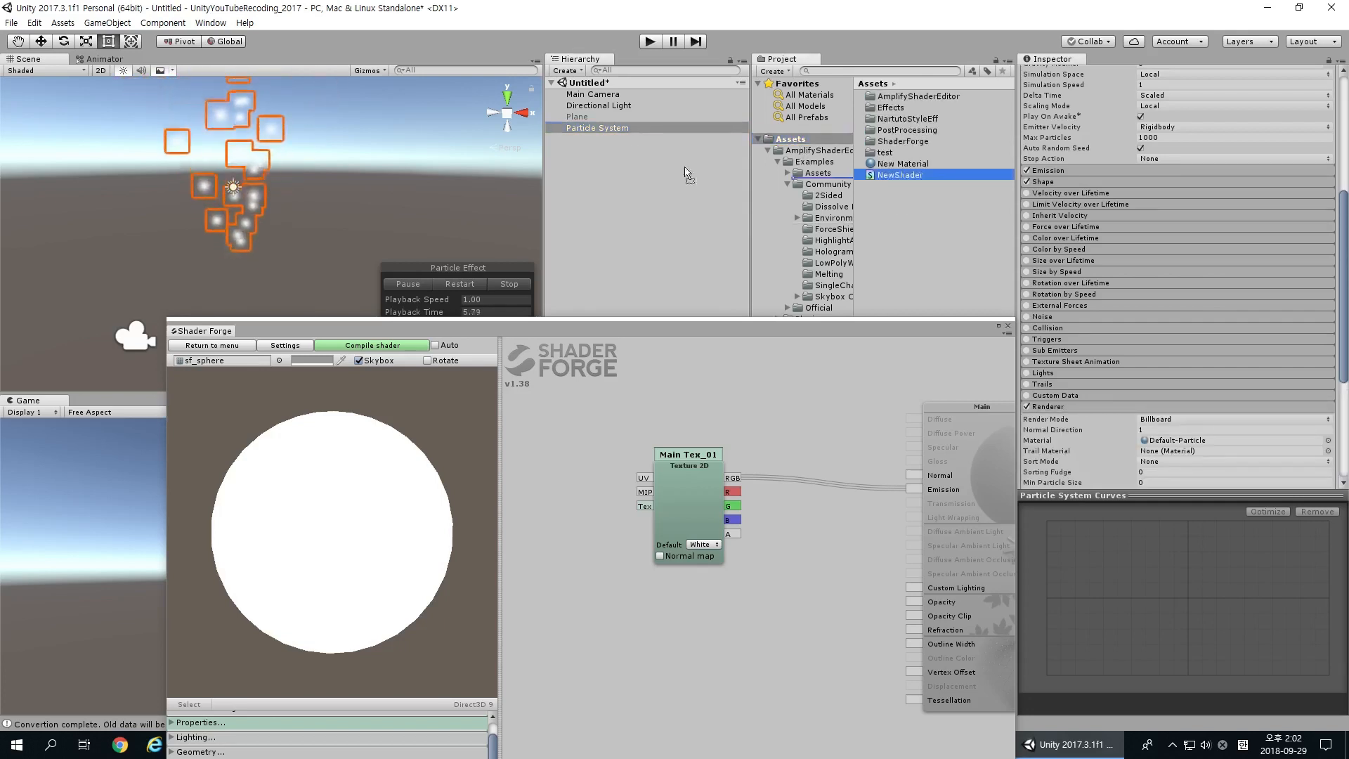
click(622, 129)
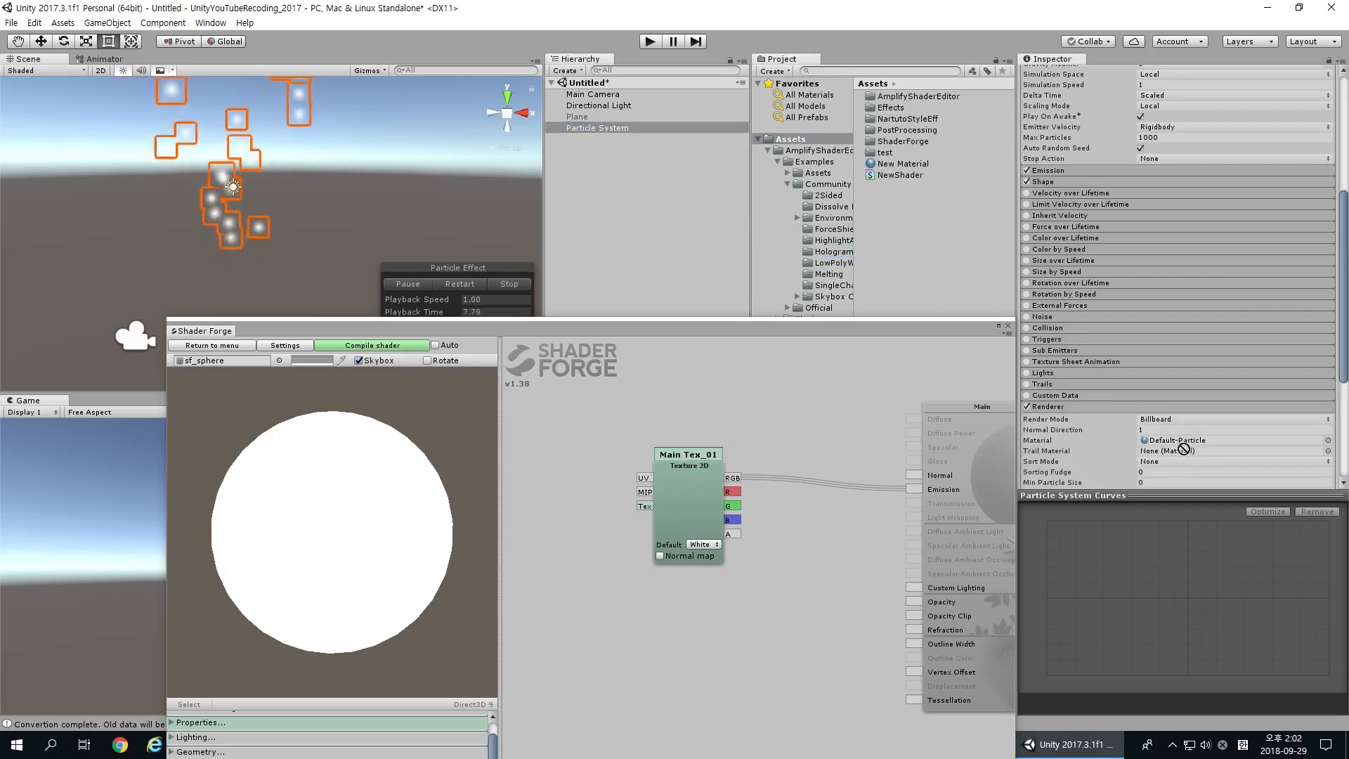
drag(910, 163, 1190, 441)
scroll(1125, 307, down, 5)
Disable the Particle System's Shape module and set its Start Speed to 0.
scroll(1026, 235, up, 10)
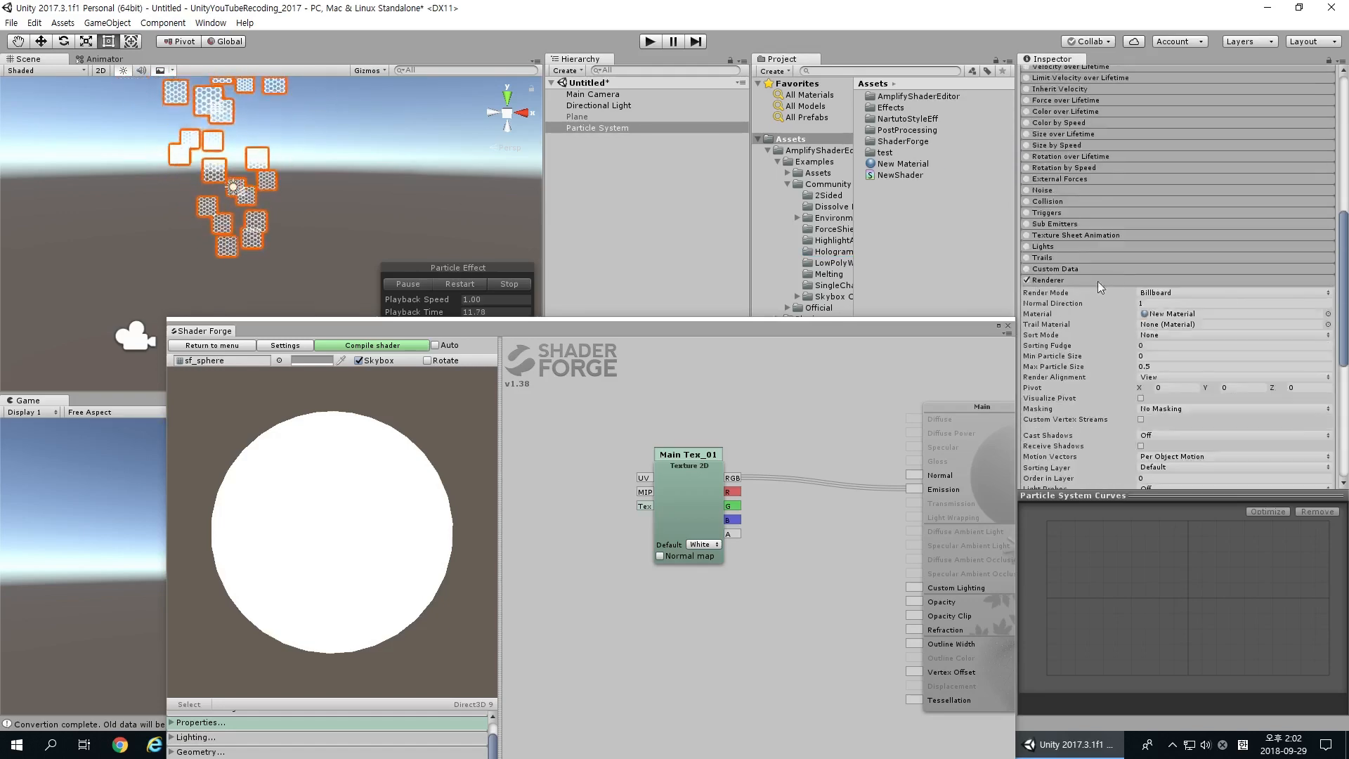
scroll(1026, 234, up, 5)
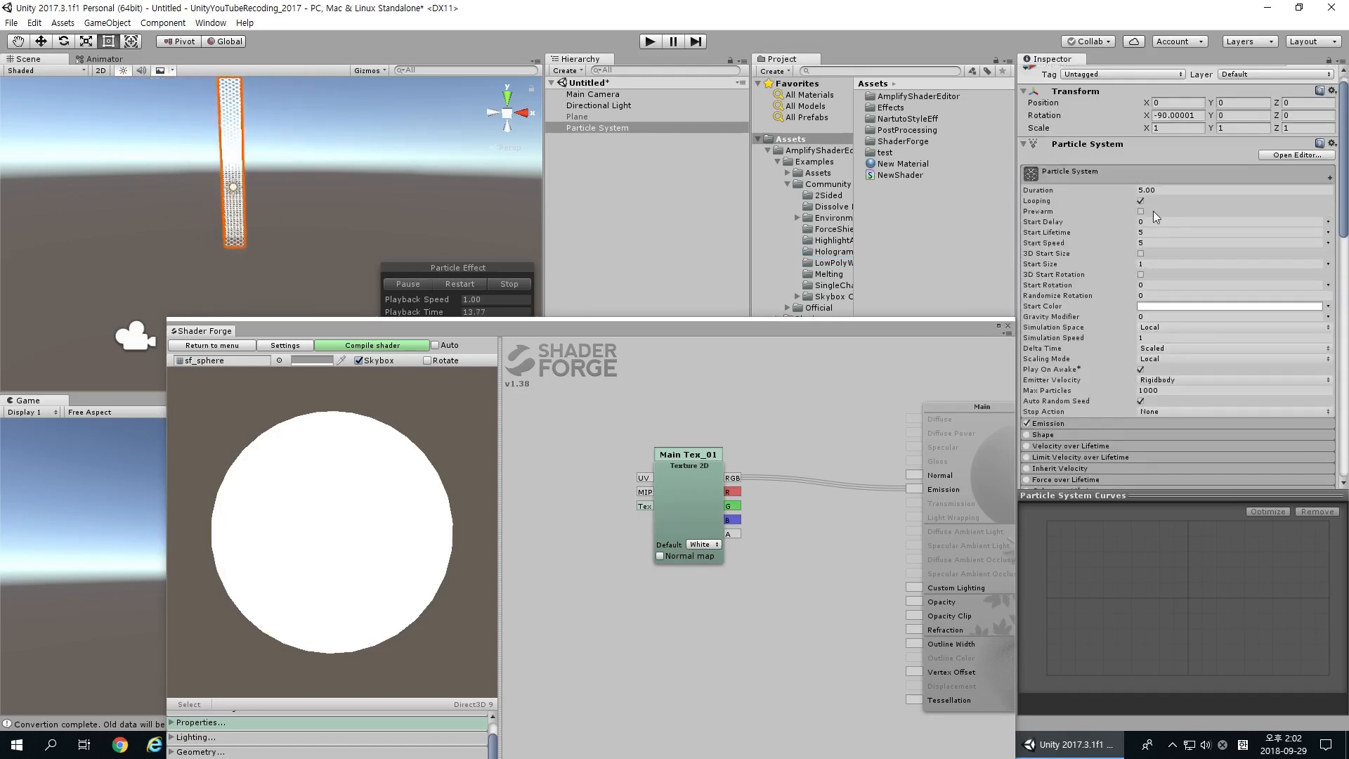
click(1098, 423)
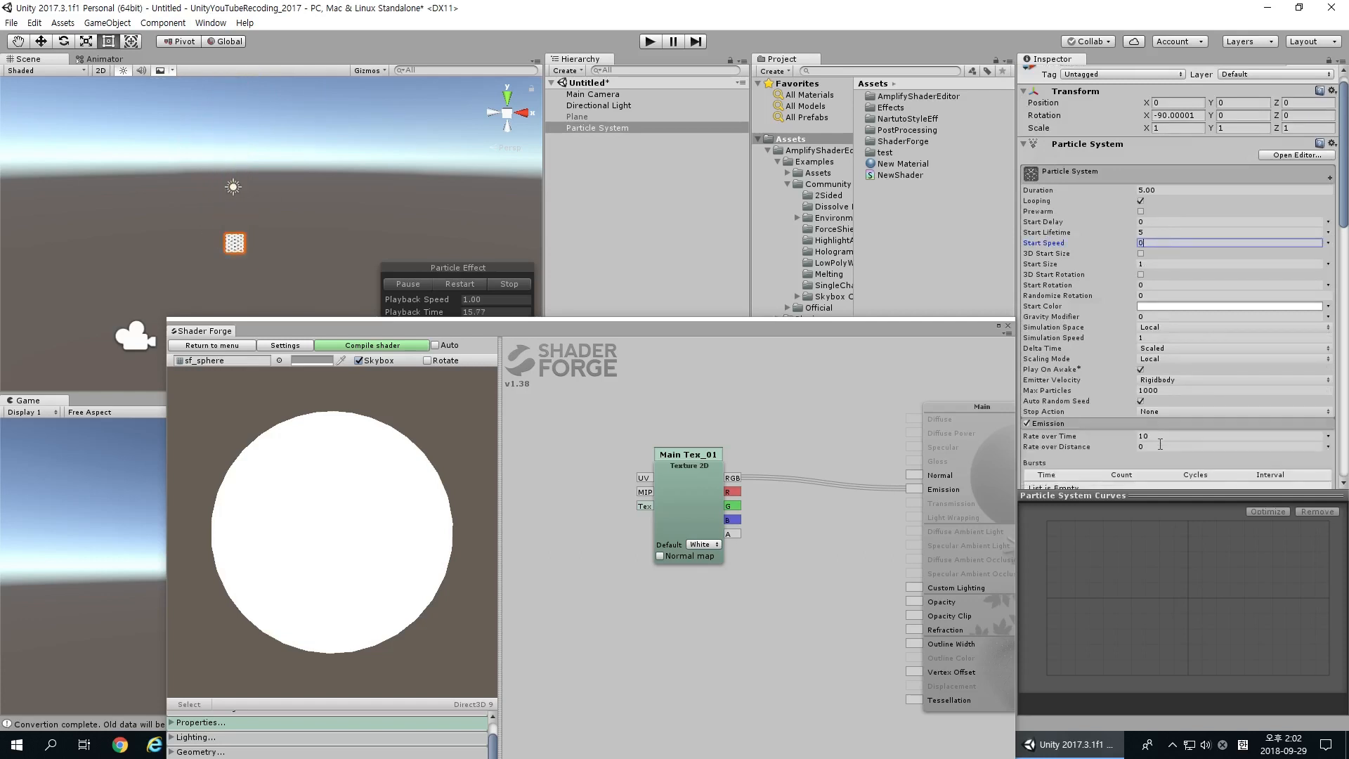
Set the Particle System's emission Rate over Time to 30 and its Max Particles to 1.
click(1167, 436)
text(1)
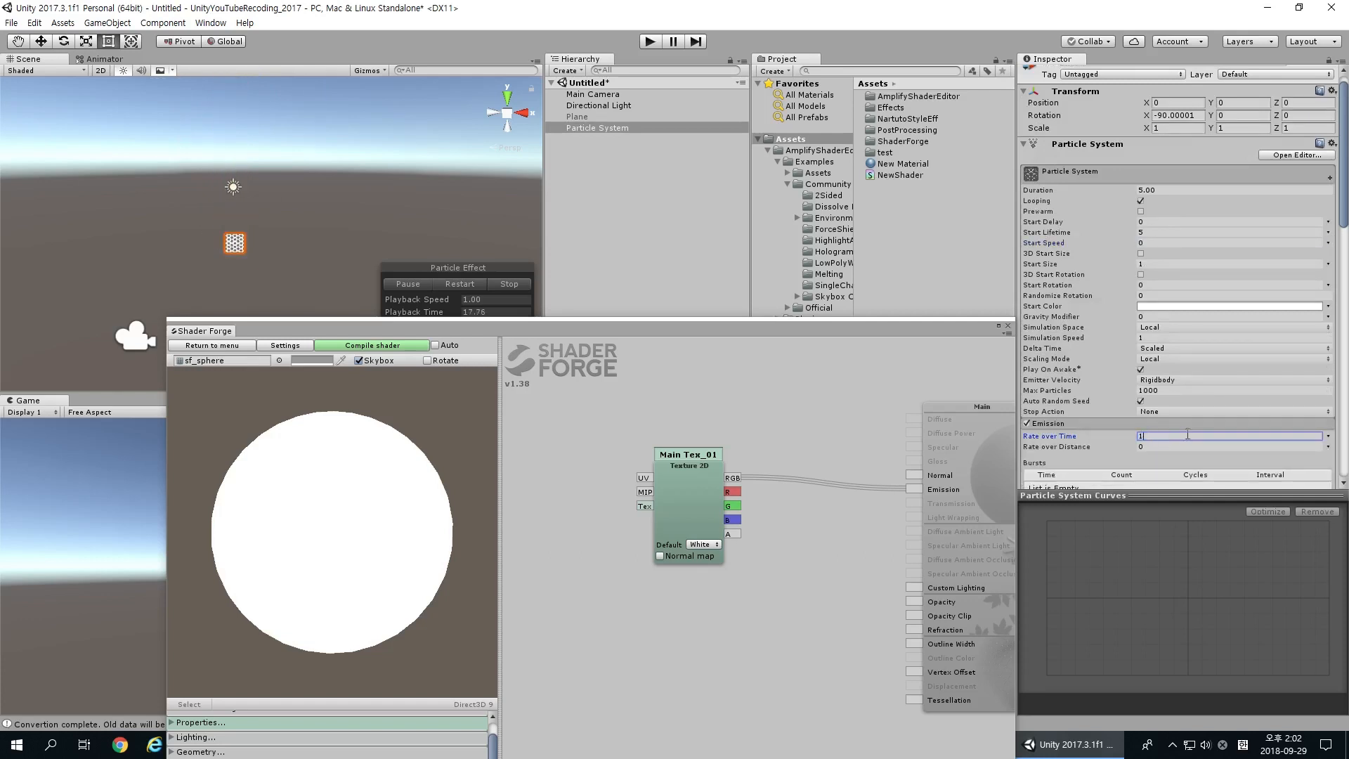
key(BackSpace)
text(30)
click(1176, 390)
text(1)
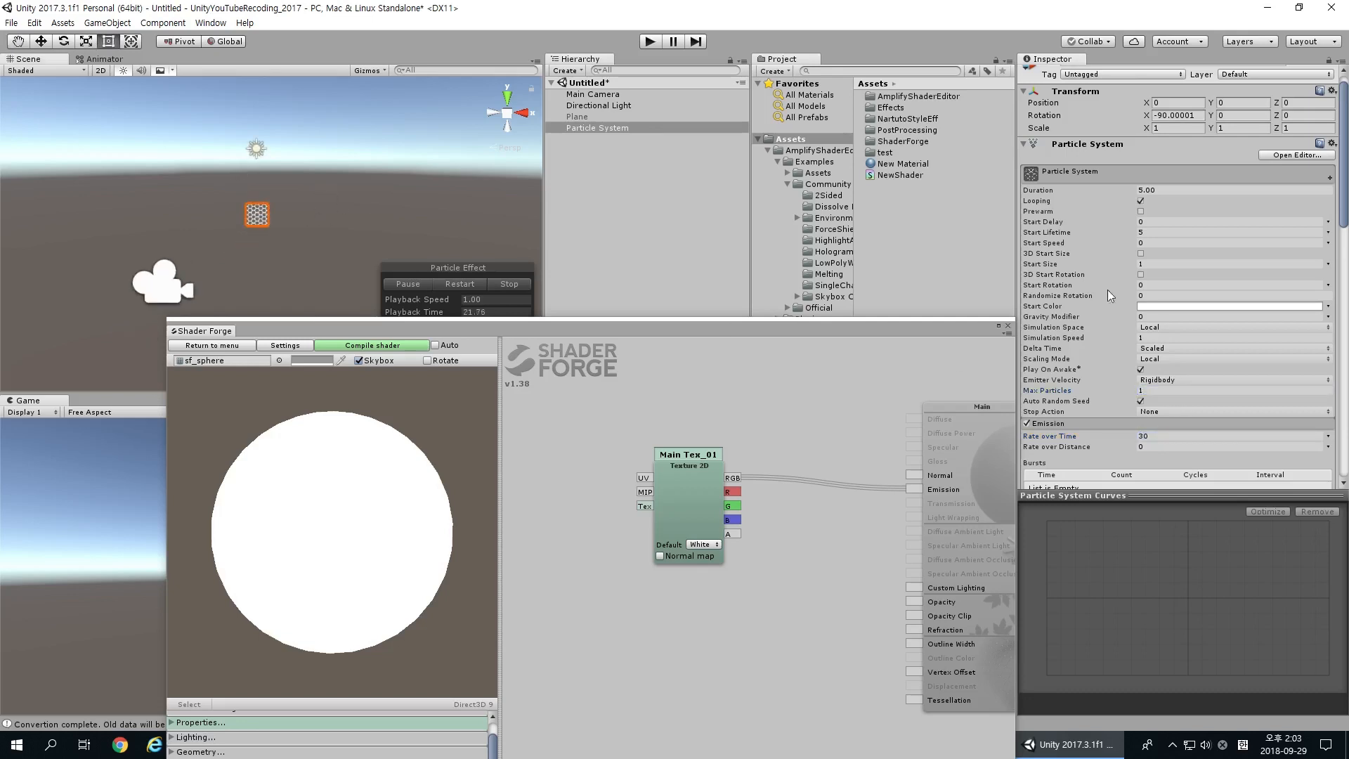
Increase the particle's Start Size to 8.74 and review the material settings below the particle modules.
click(1154, 264)
text(5.05)
drag(1154, 263, 1240, 266)
scroll(1232, 322, down, 15)
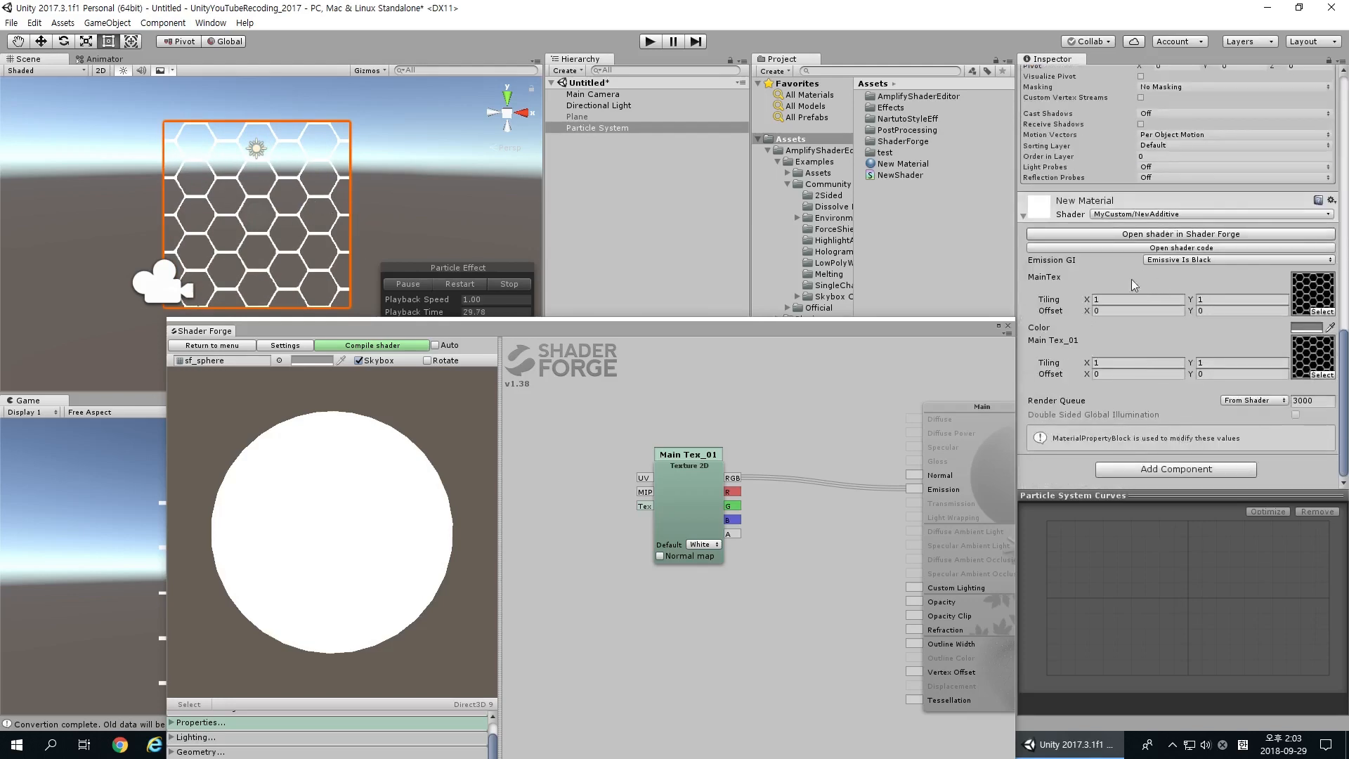
Change the Particle System's Start Color to pure red at full alpha, and reduce its saturation to light pink.
scroll(1147, 296, up, 15)
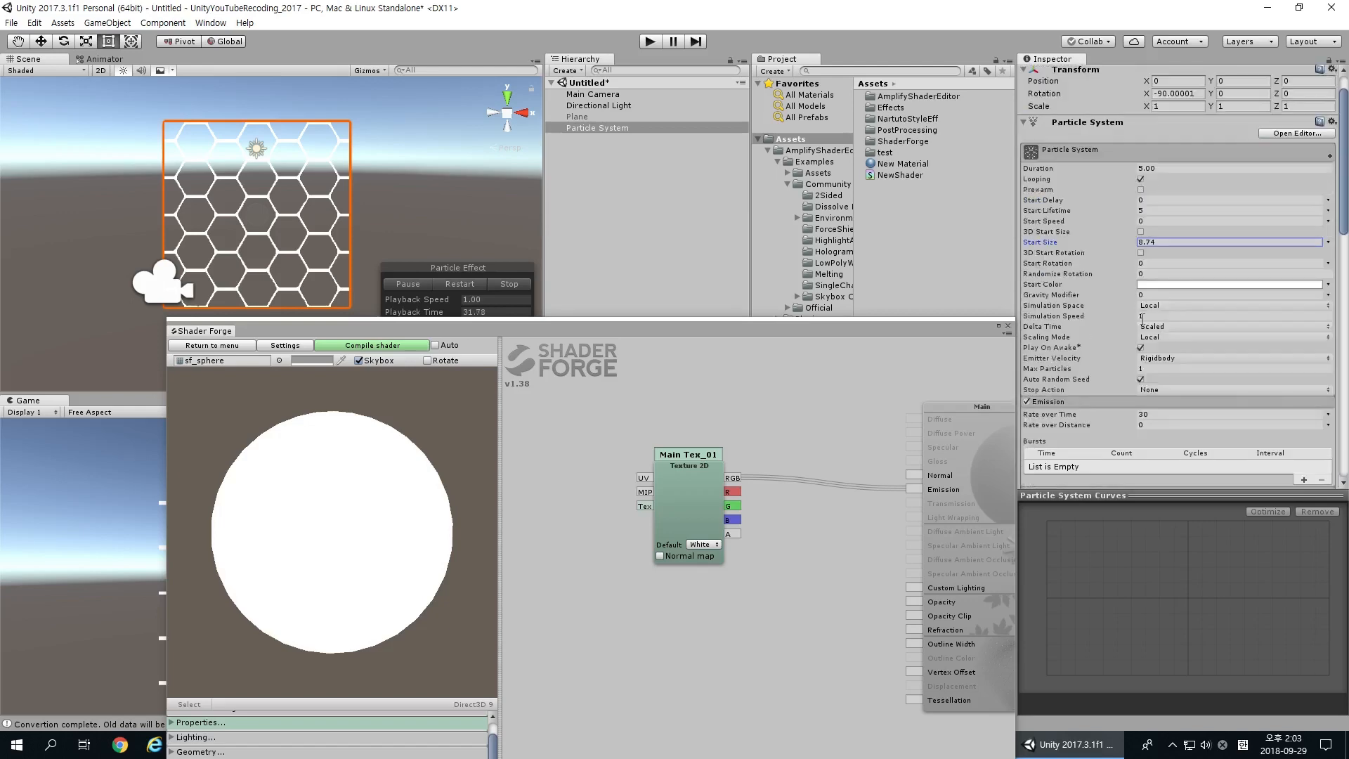
click(1176, 284)
mouse_move(867, 271)
mouse_down()
mouse_move(867, 297)
mouse_move(872, 243)
mouse_move(895, 248)
mouse_up()
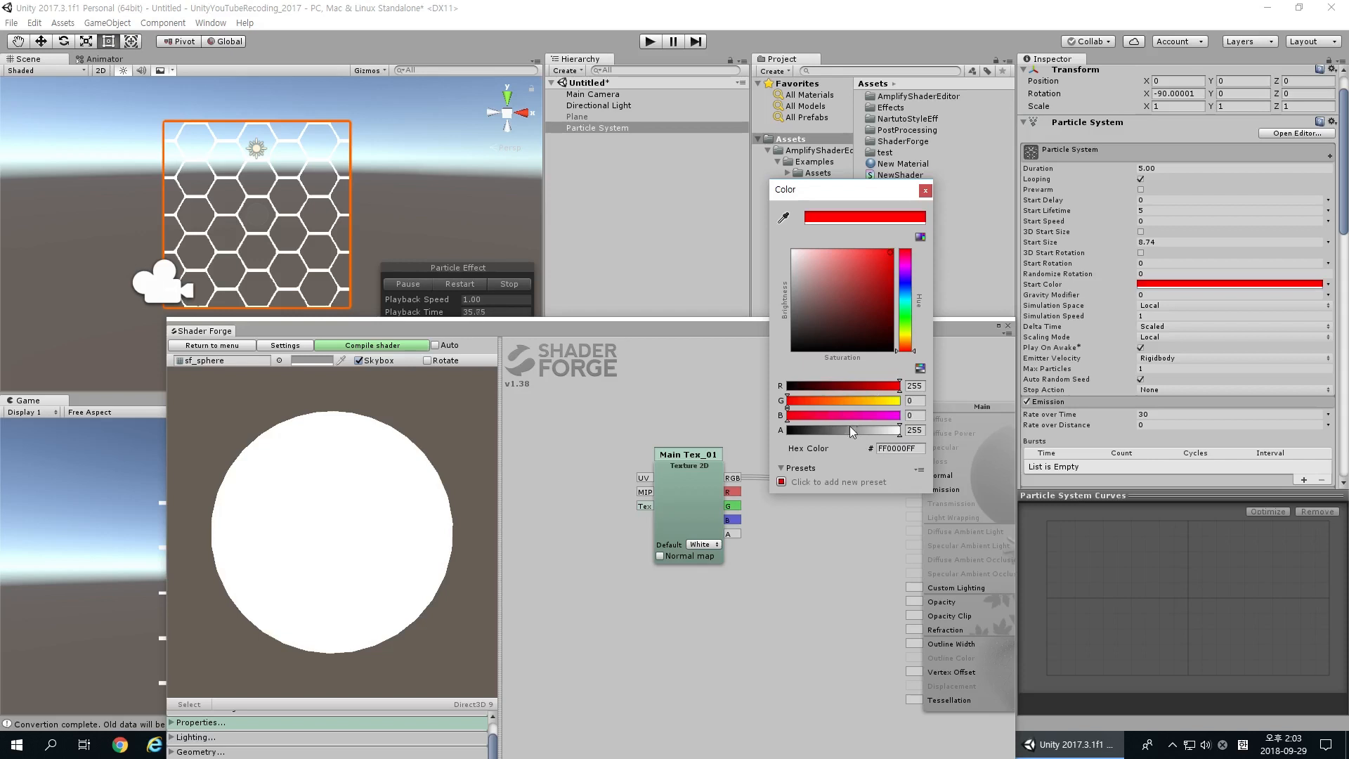
drag(850, 426, 905, 429)
drag(888, 252, 826, 245)
click(925, 191)
Move the Main Tex_01 node slightly closer to Multiply, and enlarge and reposition the node editor window.
drag(738, 320, 762, 203)
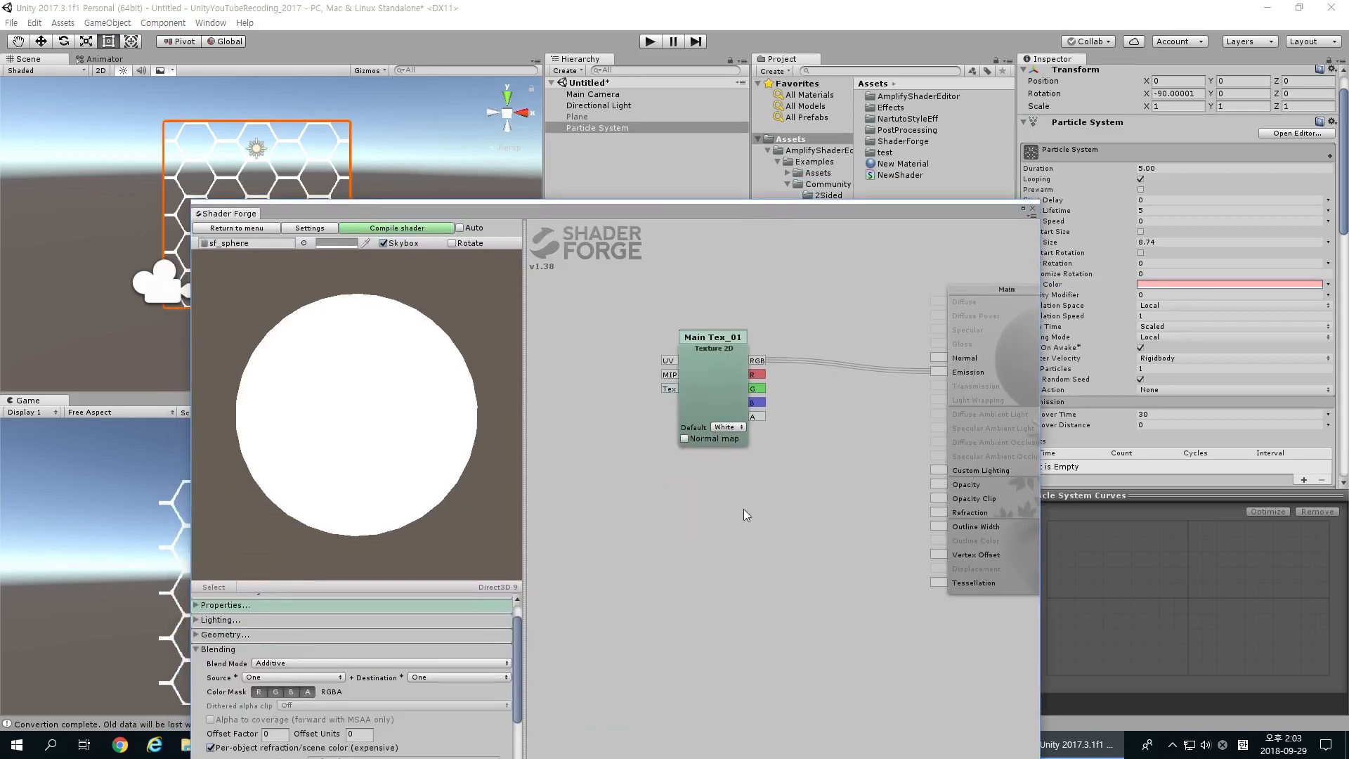
middle_drag(675, 515, 816, 471)
scroll(817, 471, down, 4)
middle_drag(713, 451, 860, 509)
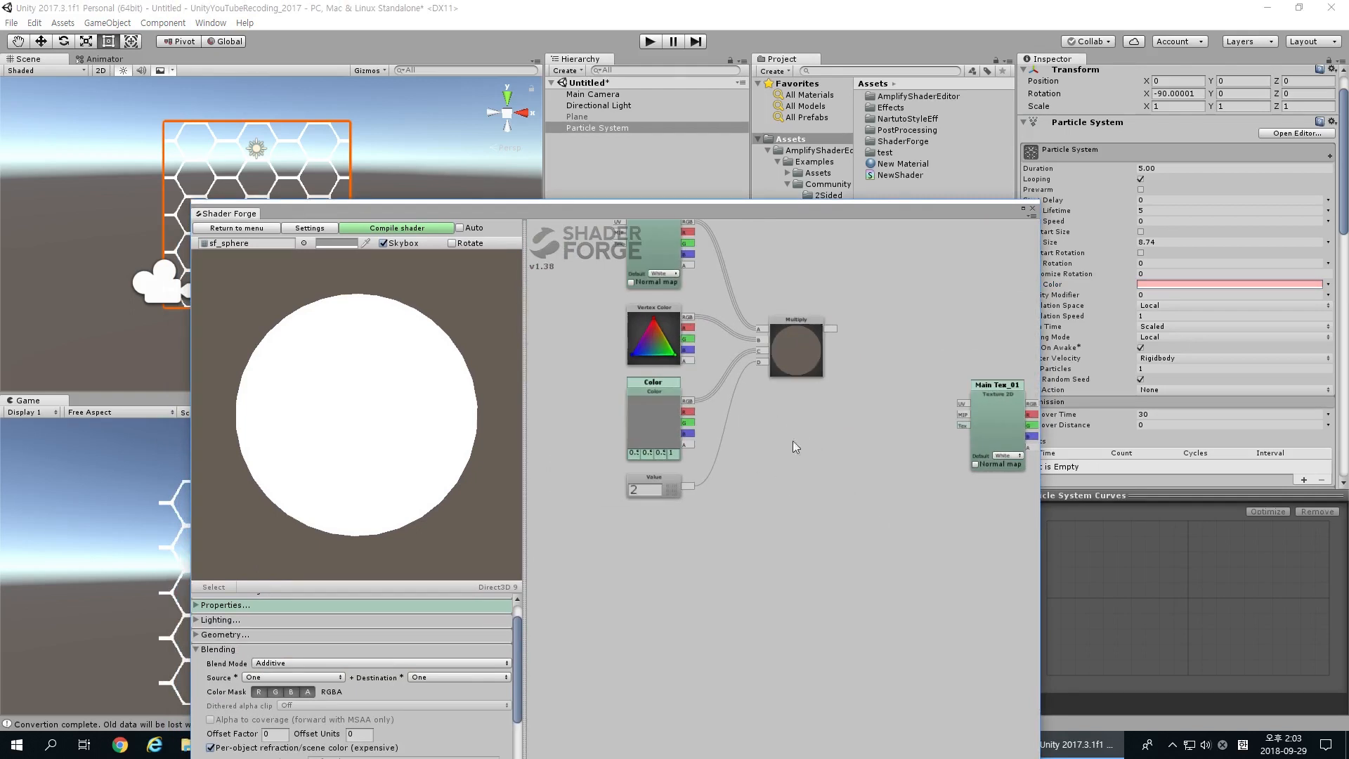
middle_drag(793, 440, 670, 446)
drag(880, 405, 853, 407)
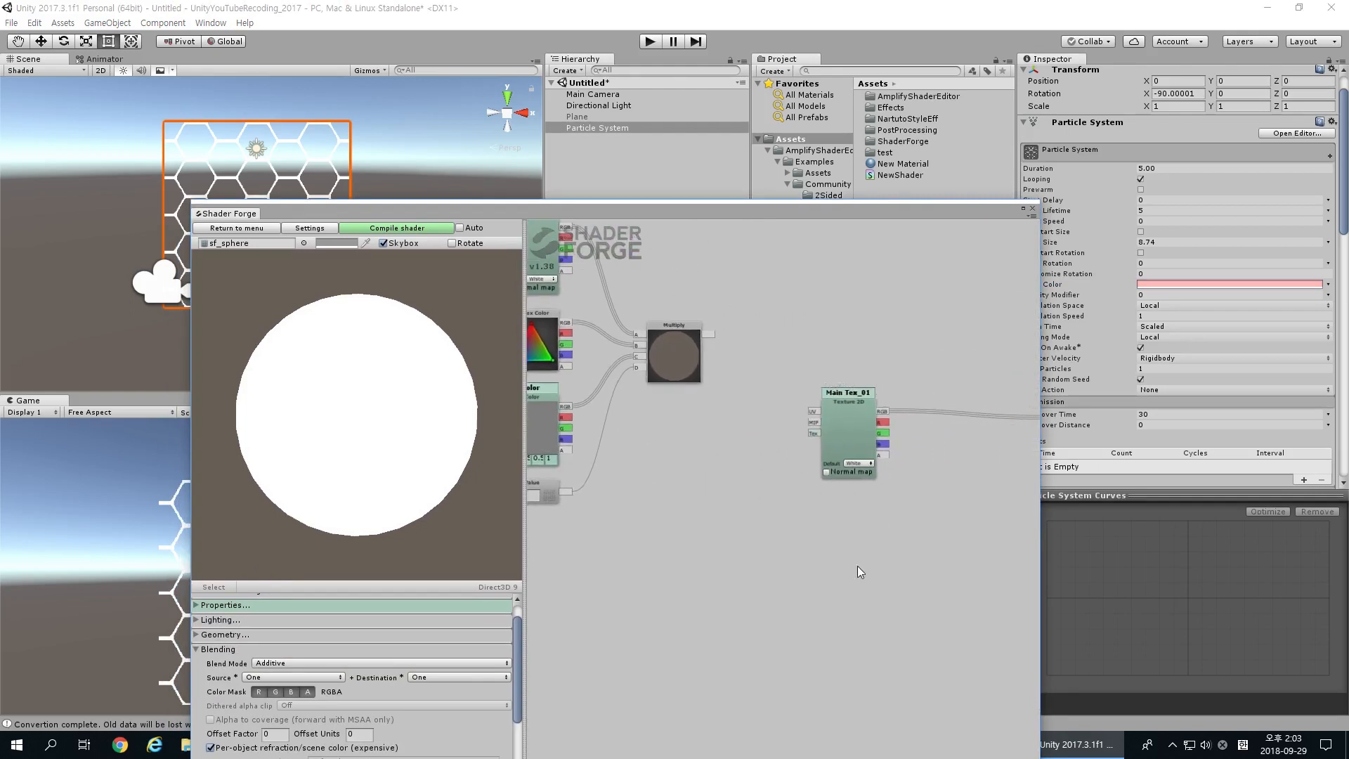
drag(191, 204, 83, 152)
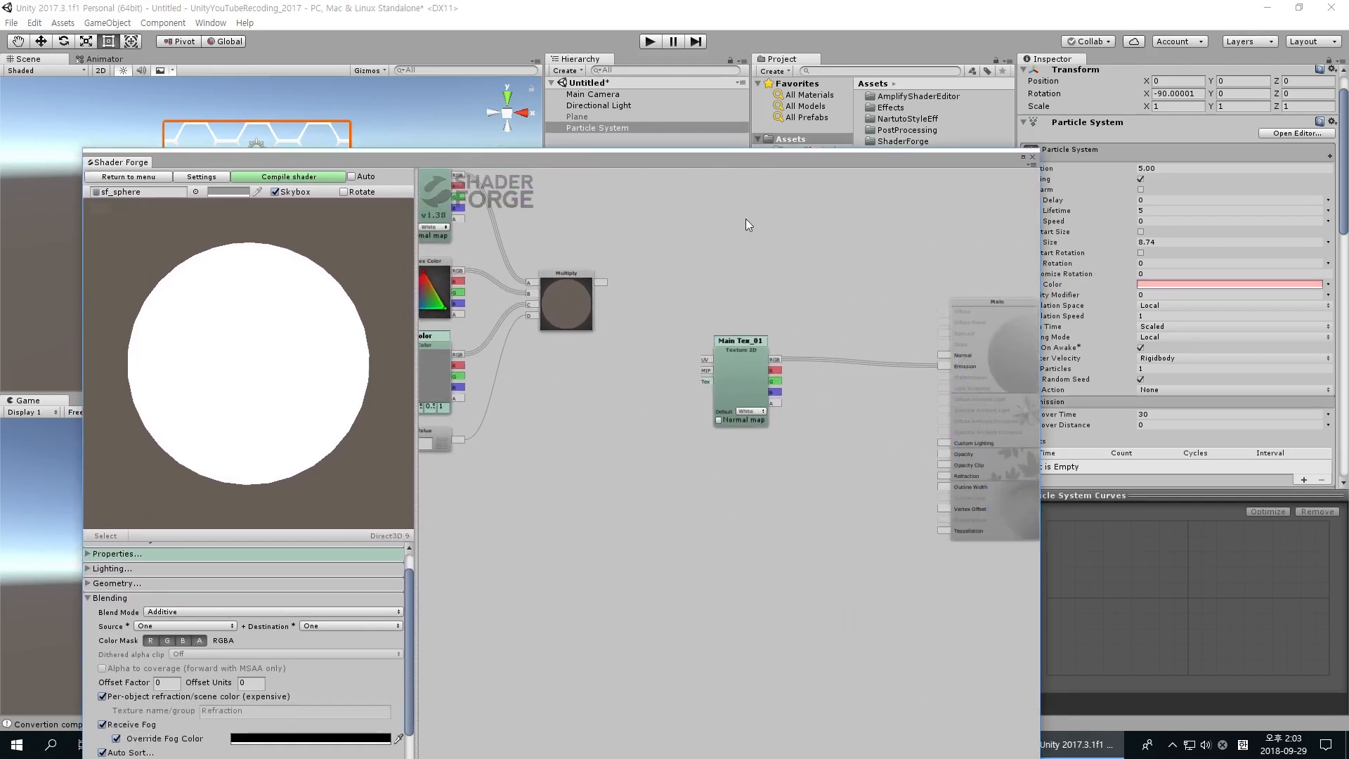
drag(1014, 159, 1014, 225)
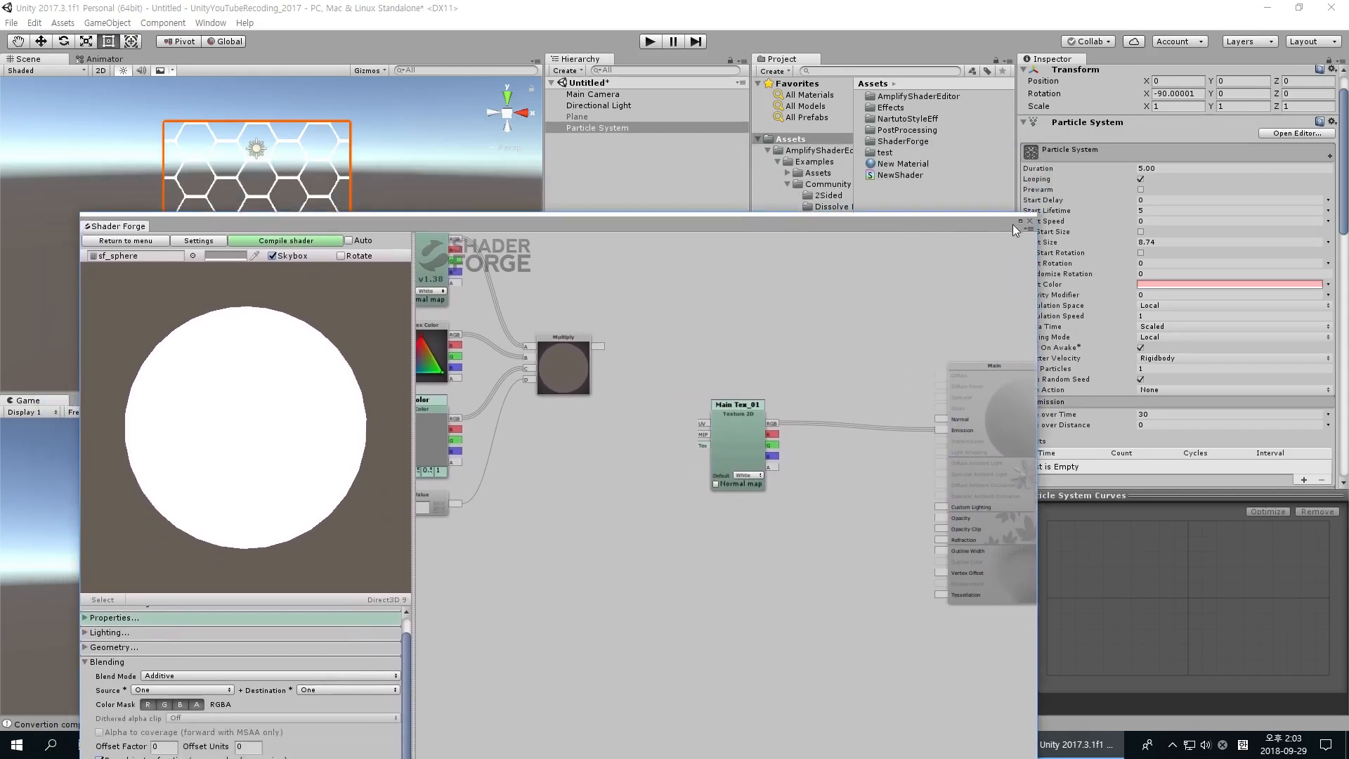
Change New Material's Color property to a muted blue and reselect the Particle System.
click(907, 164)
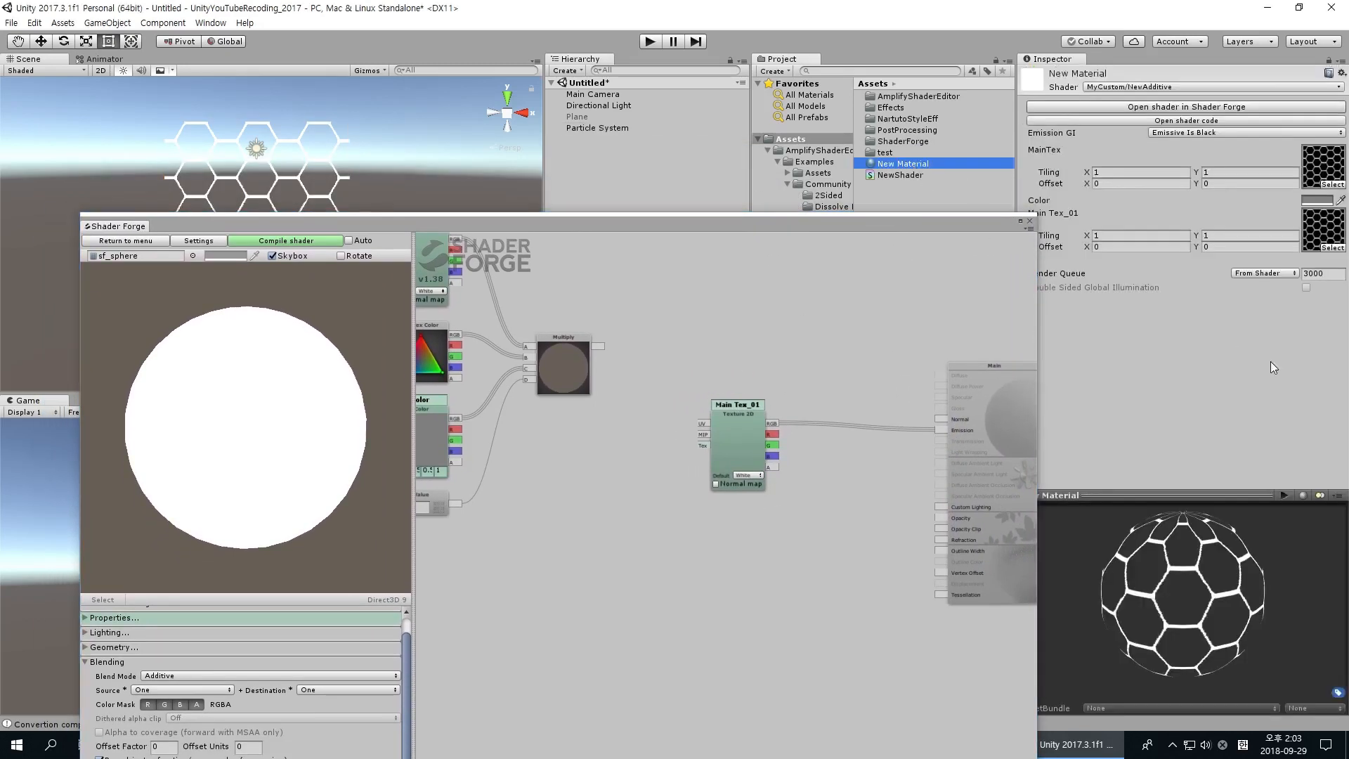
click(1318, 200)
mouse_move(801, 295)
mouse_down()
mouse_move(820, 252)
mouse_move(792, 298)
mouse_move(825, 298)
mouse_up()
click(926, 191)
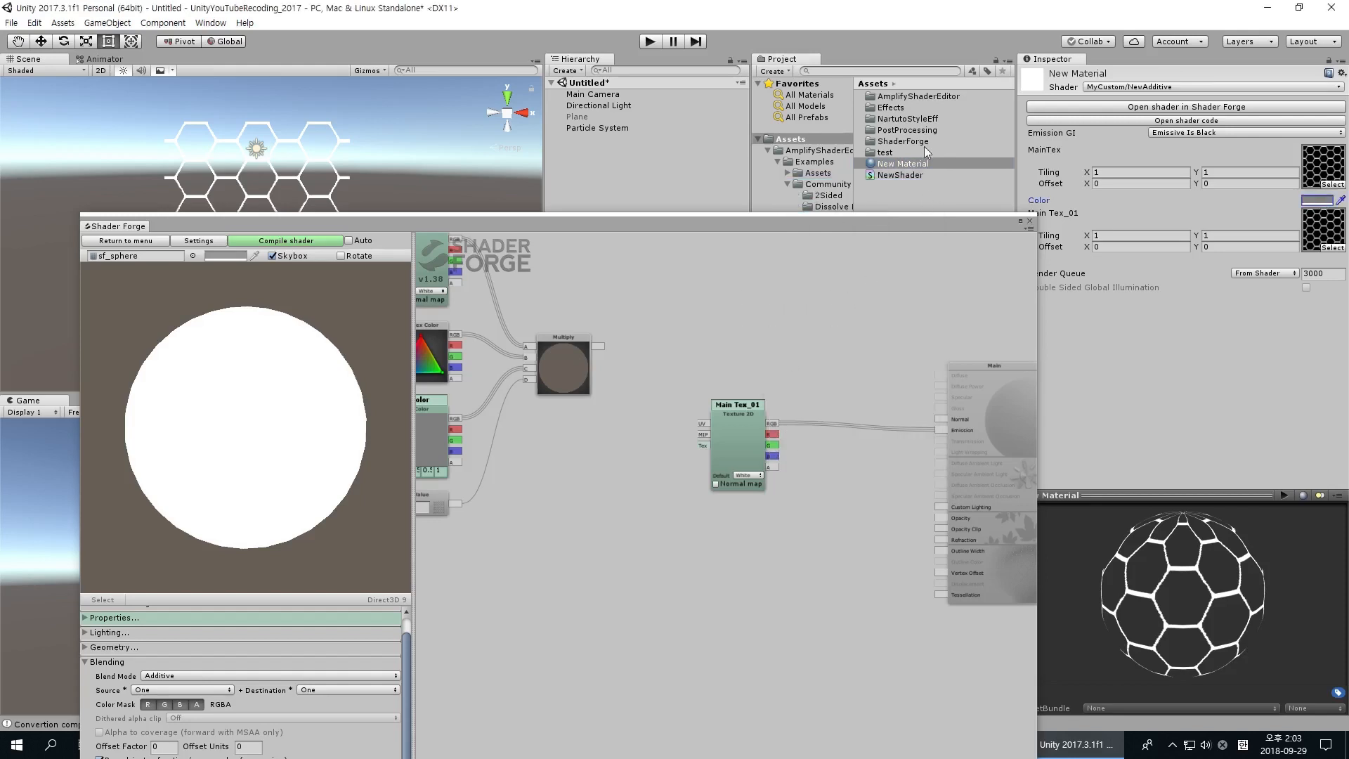
click(610, 129)
click(563, 415)
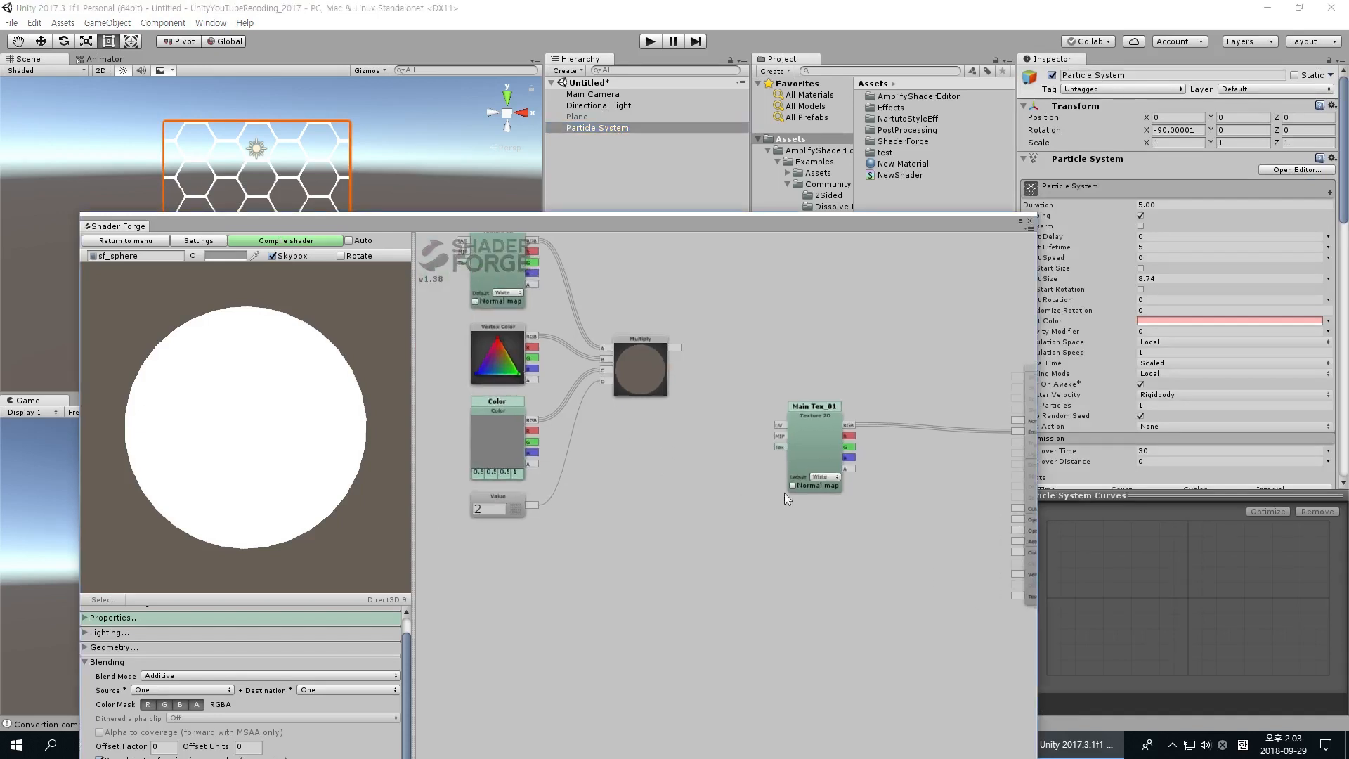
Set the Particle System's Start Color to white, FFFFFFFF.
click(1186, 325)
mouse_move(875, 275)
mouse_down()
mouse_move(854, 262)
mouse_move(741, 273)
mouse_move(731, 294)
mouse_move(755, 229)
mouse_up()
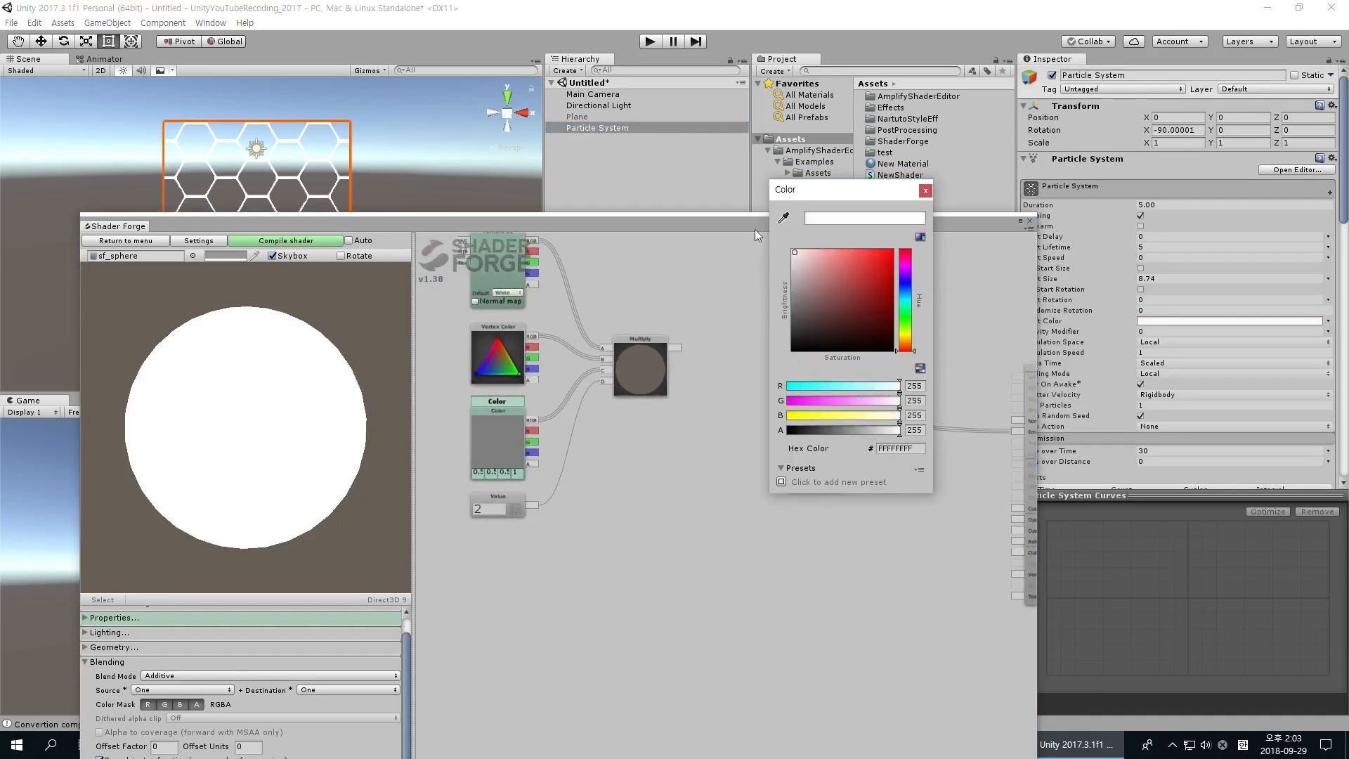
click(925, 191)
Add a second Vertex Color node to the shader graph and place it directly below the Main Tex_01 node.
middle_drag(784, 527, 755, 507)
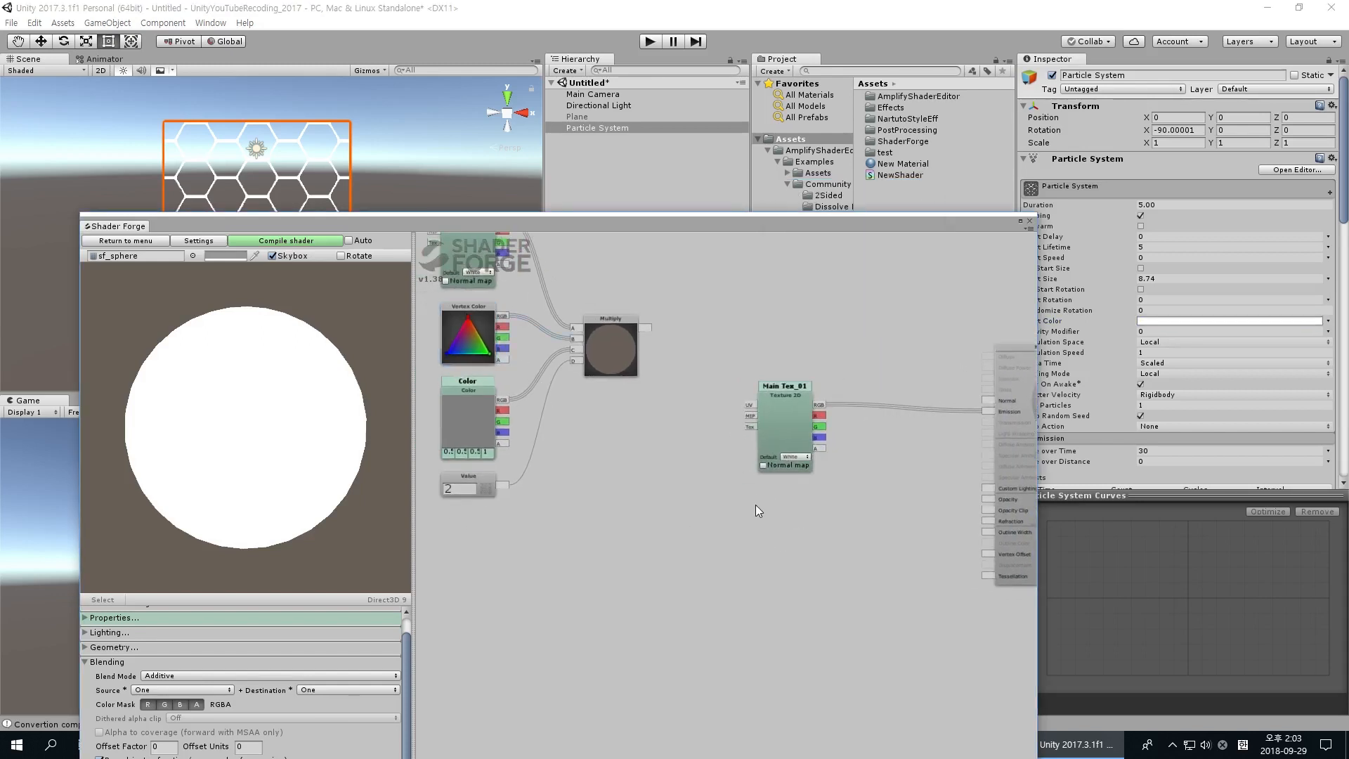
key(v)
key(v)
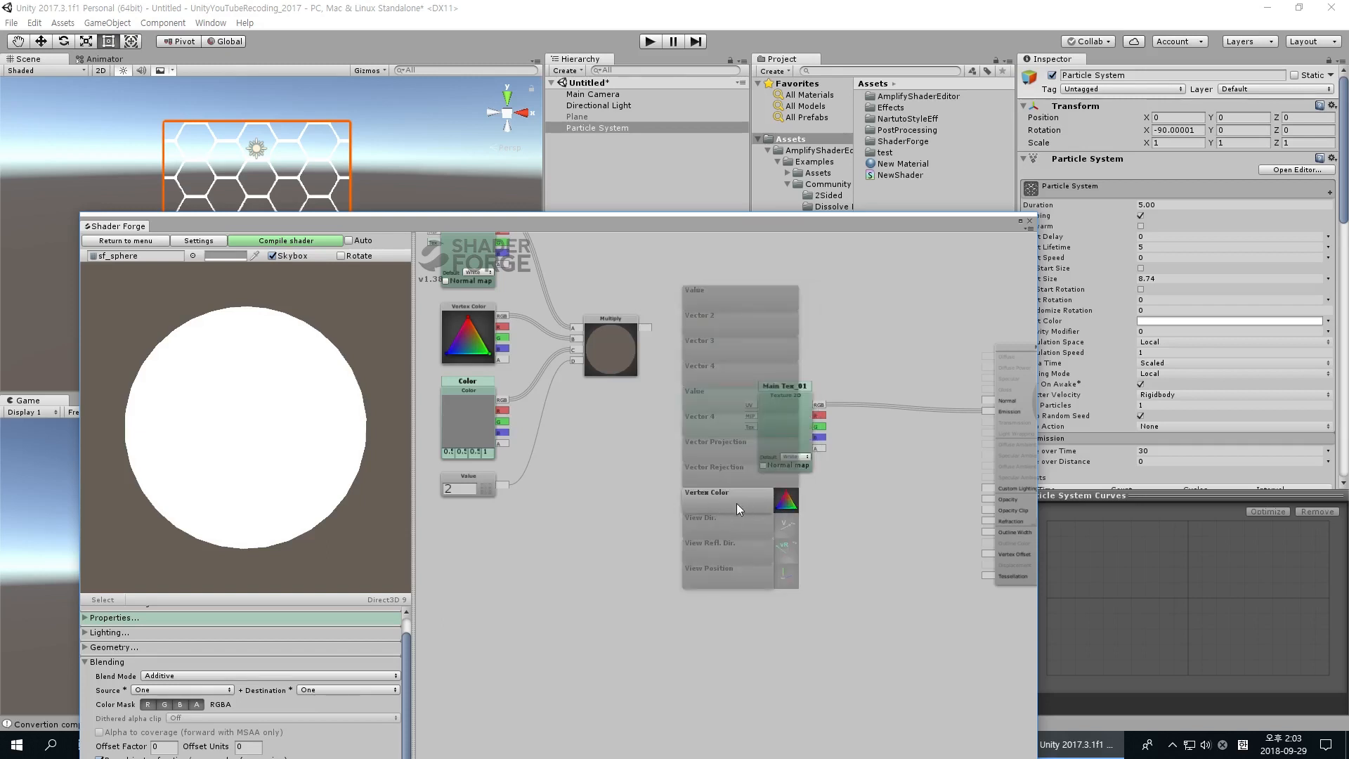
click(736, 503)
drag(737, 480, 786, 506)
drag(791, 397, 763, 385)
drag(791, 509, 764, 482)
scroll(876, 427, up, 1)
middle_drag(877, 426, 828, 444)
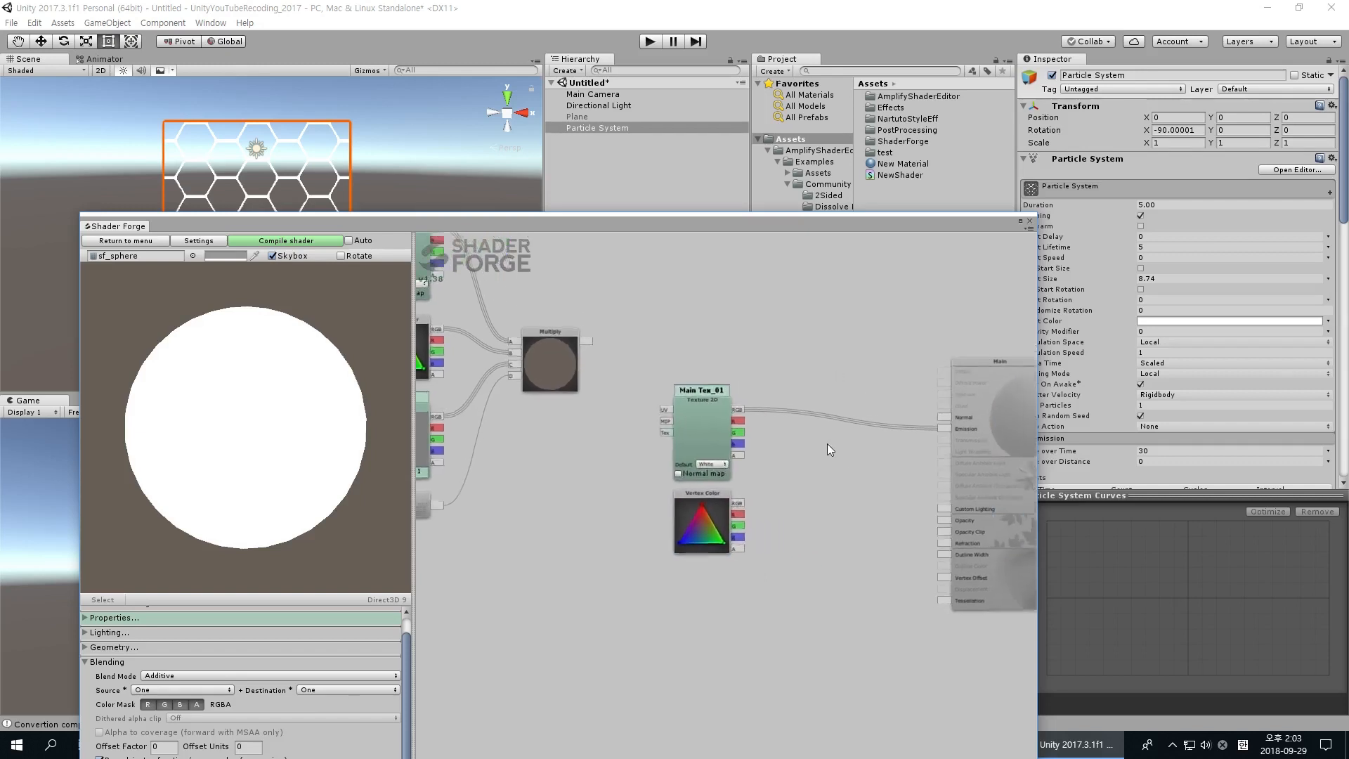
scroll(828, 444, up, 1)
middle_drag(747, 487, 809, 516)
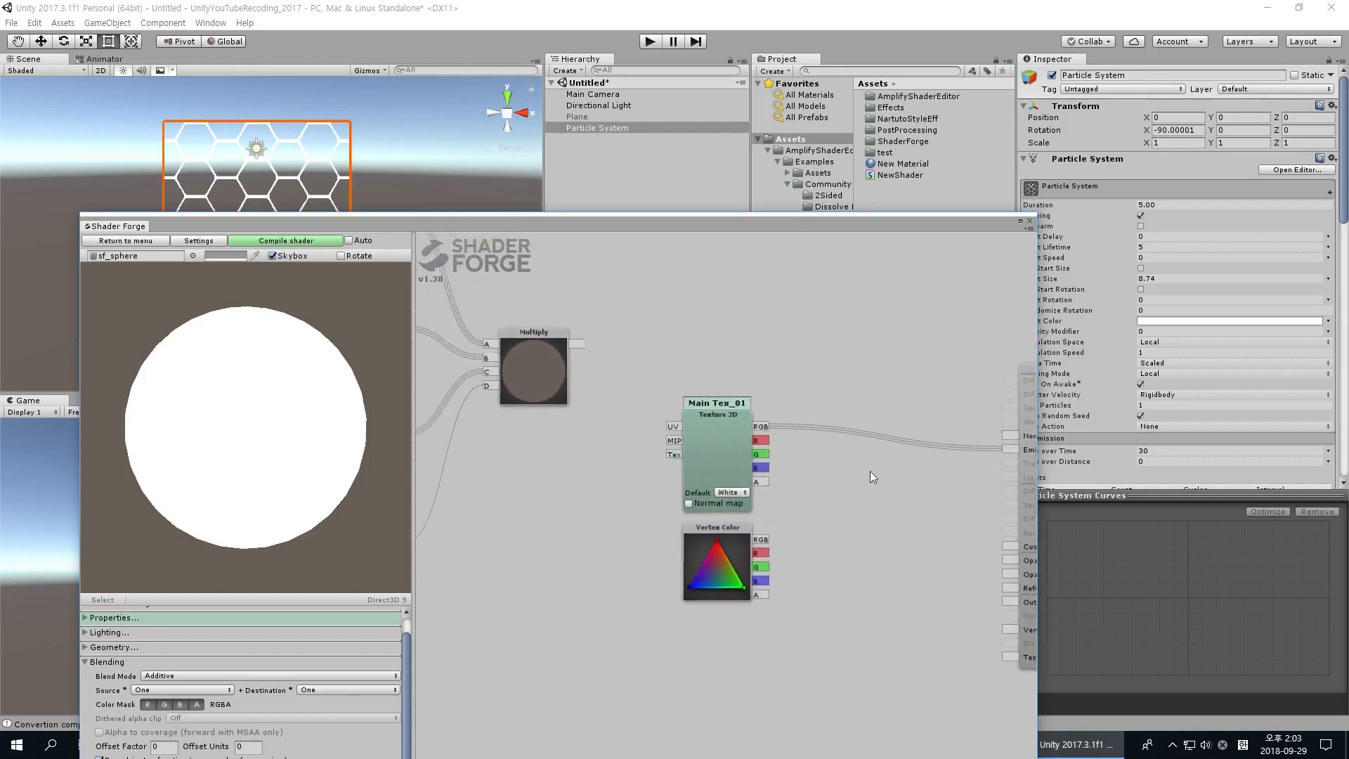
Add an Add node and a Subtract node side by side in the empty area above Main Tex_01.
click(570, 339)
click(815, 464)
middle_drag(815, 464, 697, 434)
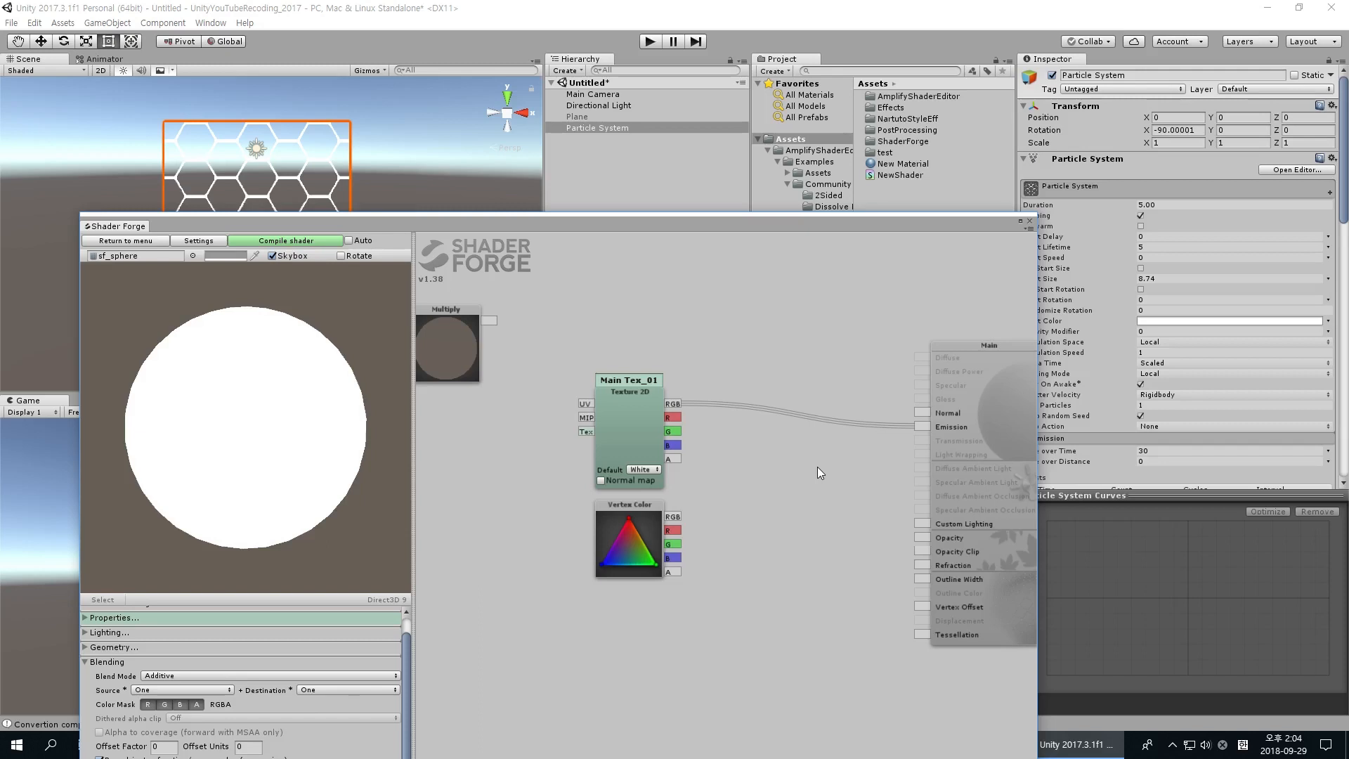
middle_drag(506, 324, 609, 369)
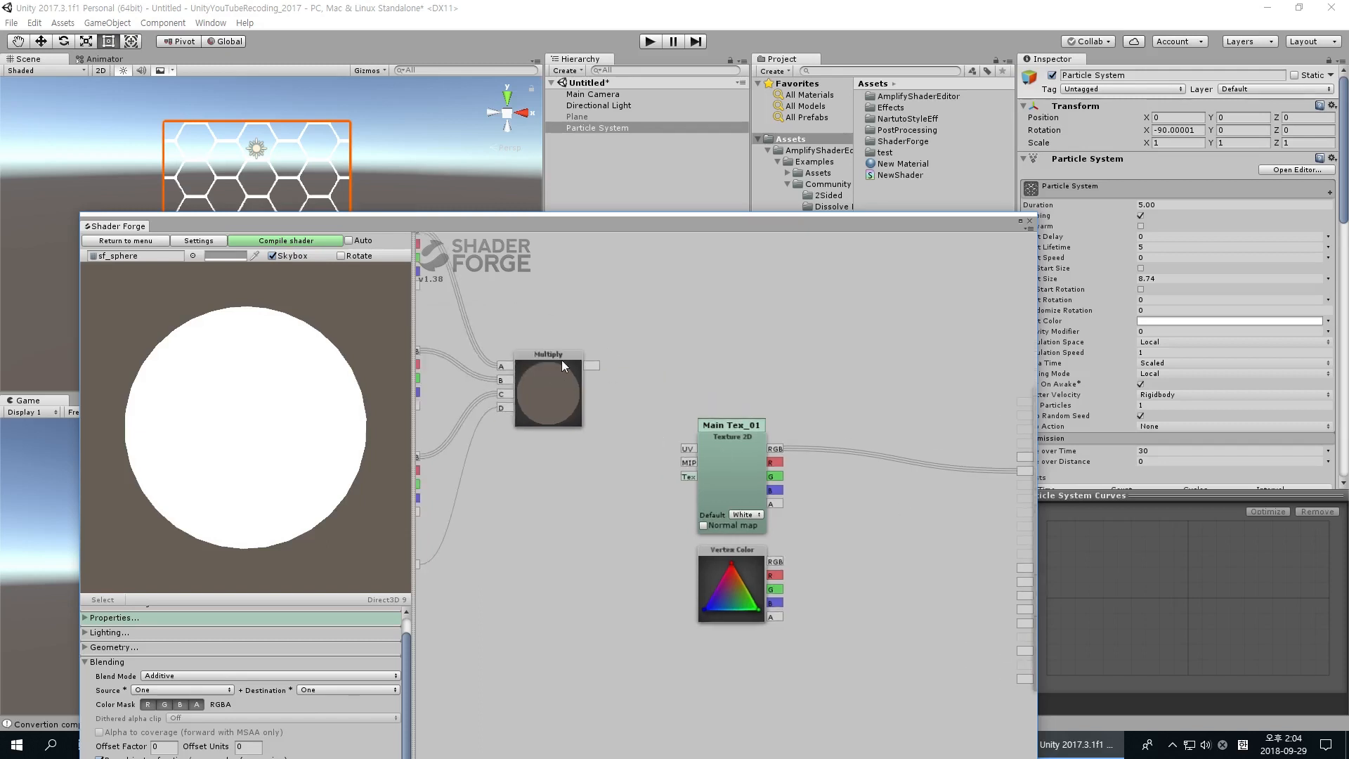
middle_drag(689, 319, 659, 369)
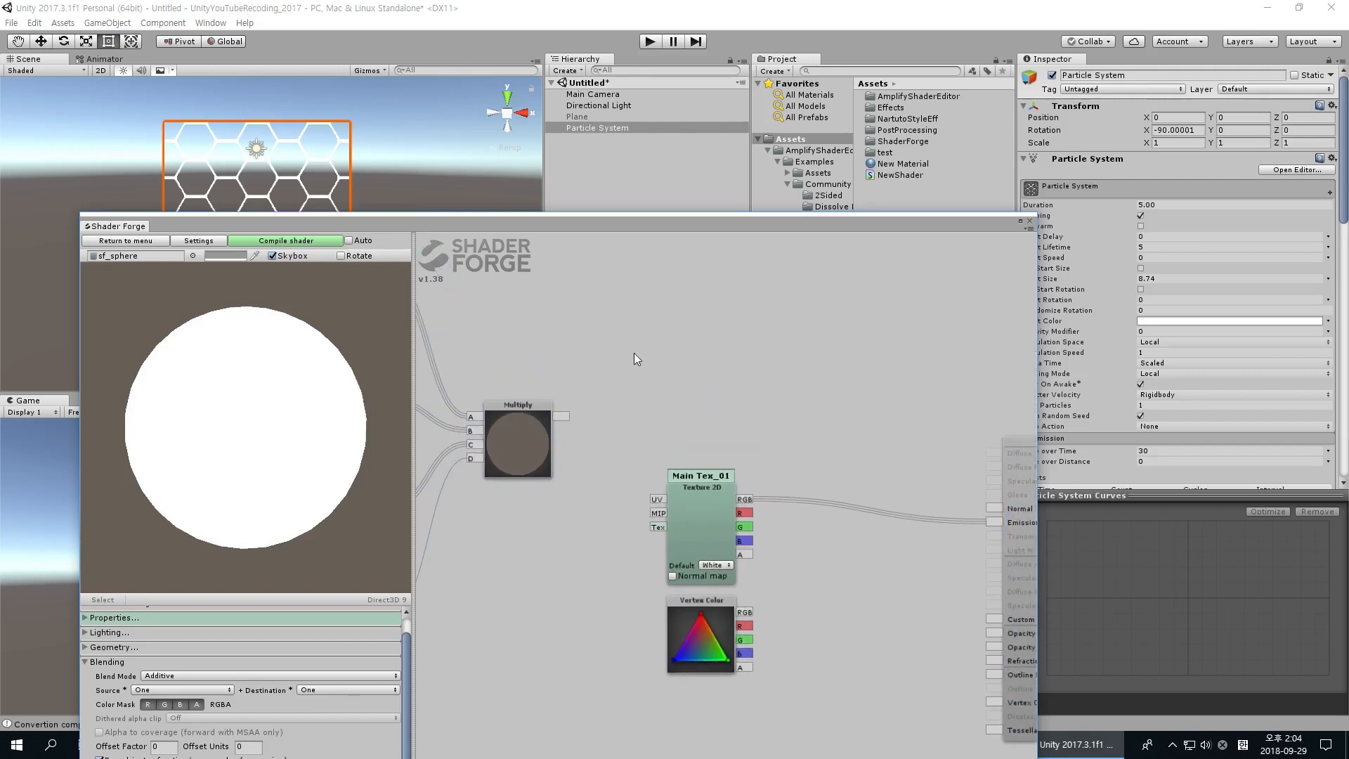
key(a)
click(629, 341)
middle_drag(760, 343, 701, 374)
key(s)
click(669, 344)
drag(681, 340, 719, 348)
click(580, 340)
click(702, 343)
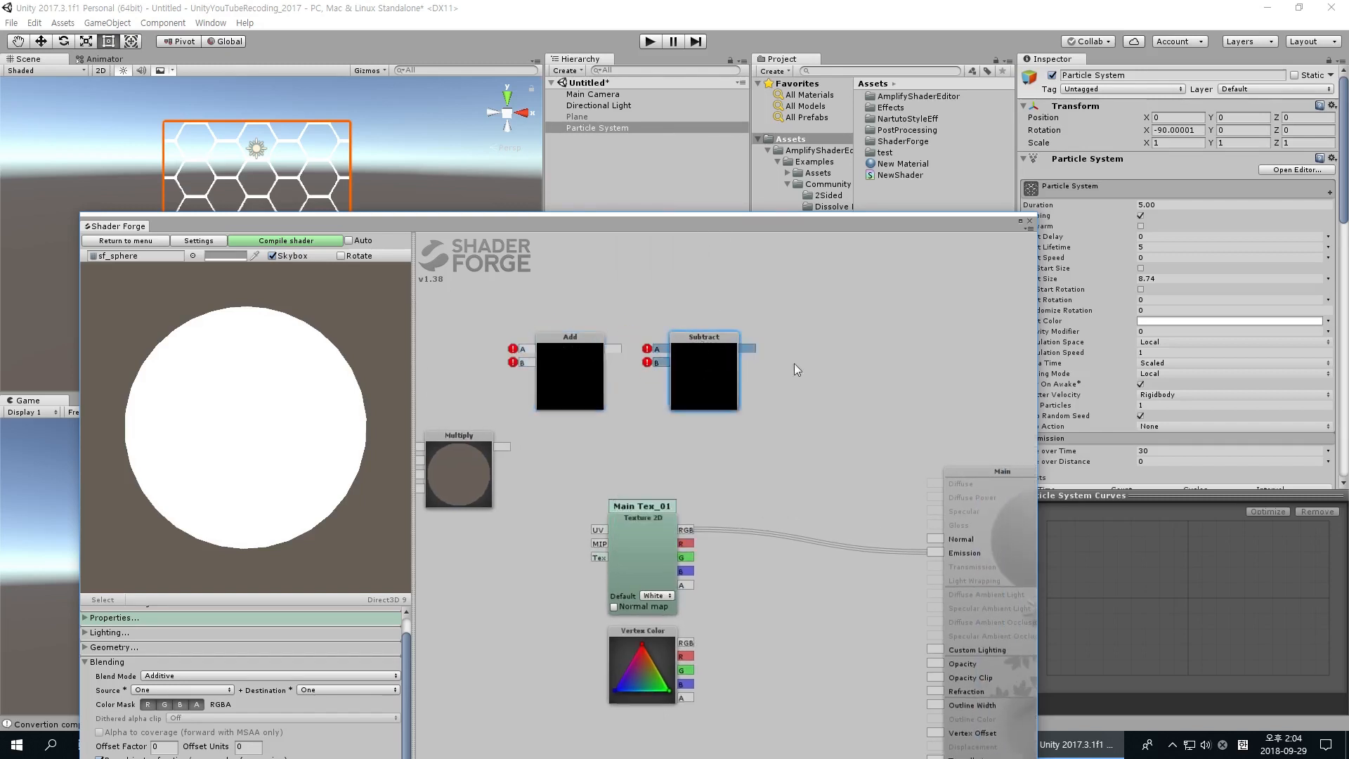
Add a Multiply node and a Divide node, lined up in one row after the Subtract node.
key(m)
click(801, 344)
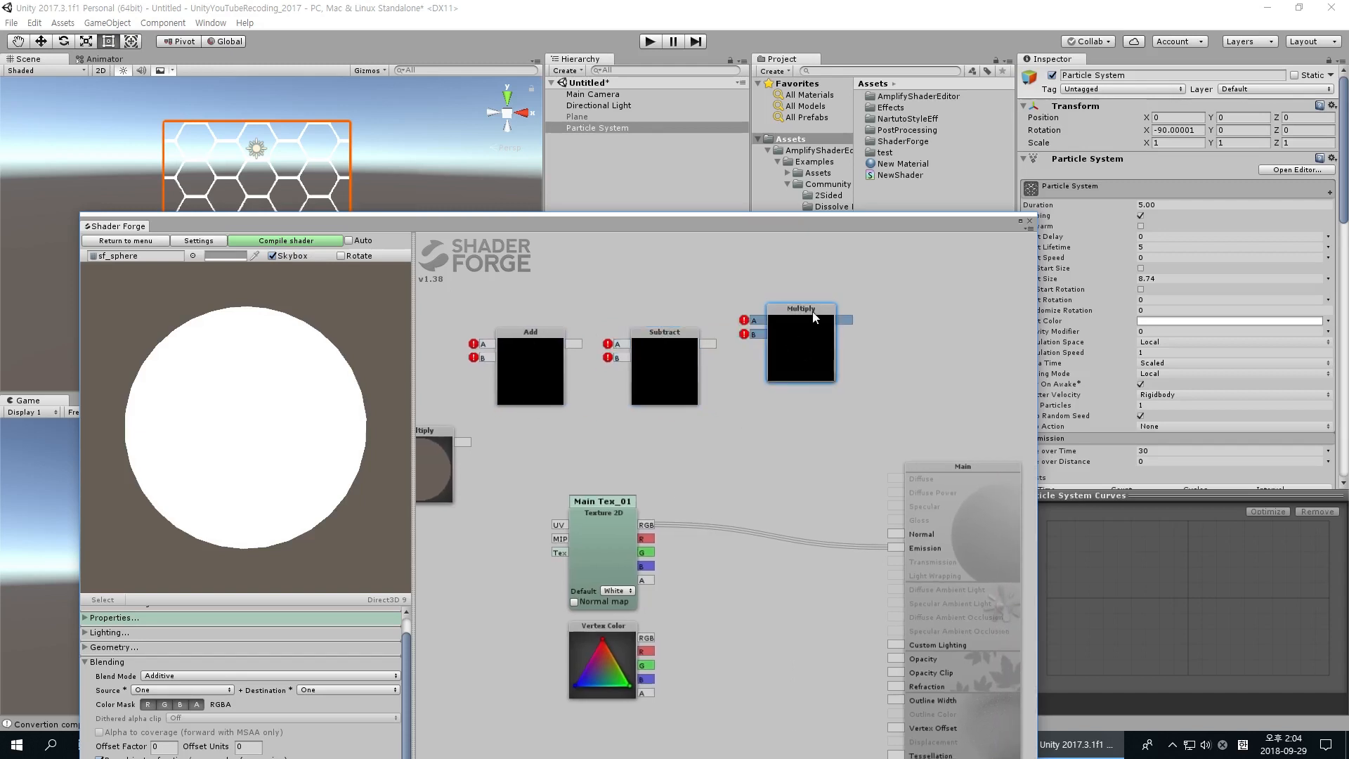
drag(816, 318, 816, 344)
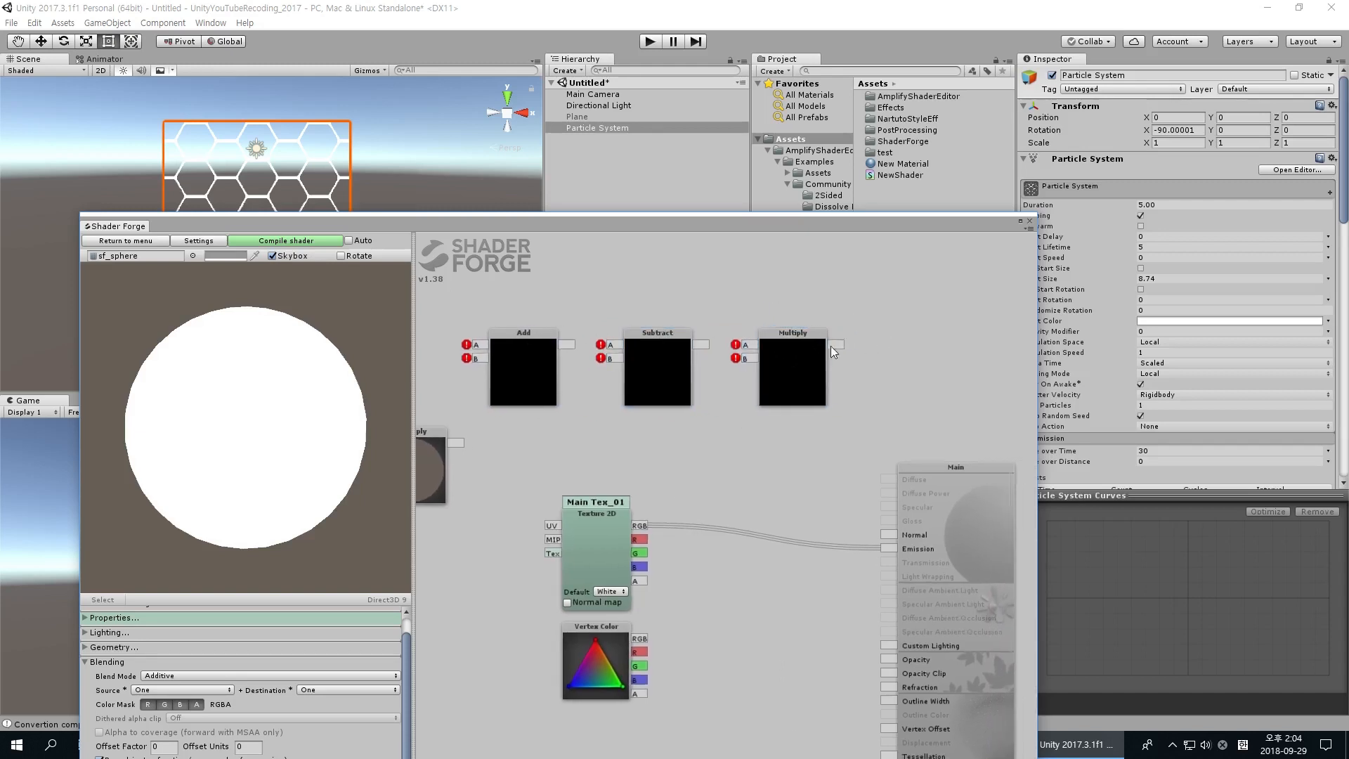
key(d)
click(822, 343)
drag(819, 318, 833, 350)
middle_drag(771, 303, 824, 304)
click(732, 312)
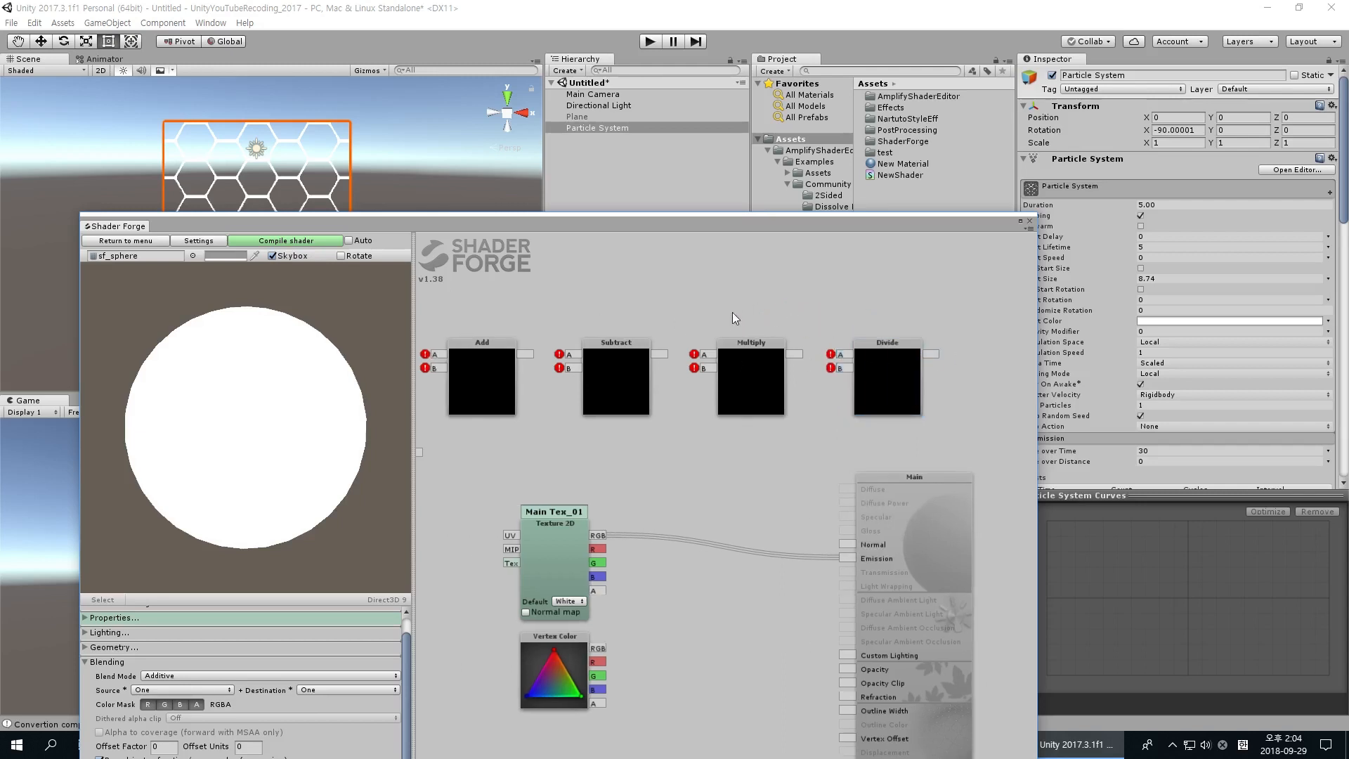
middle_drag(732, 312, 824, 335)
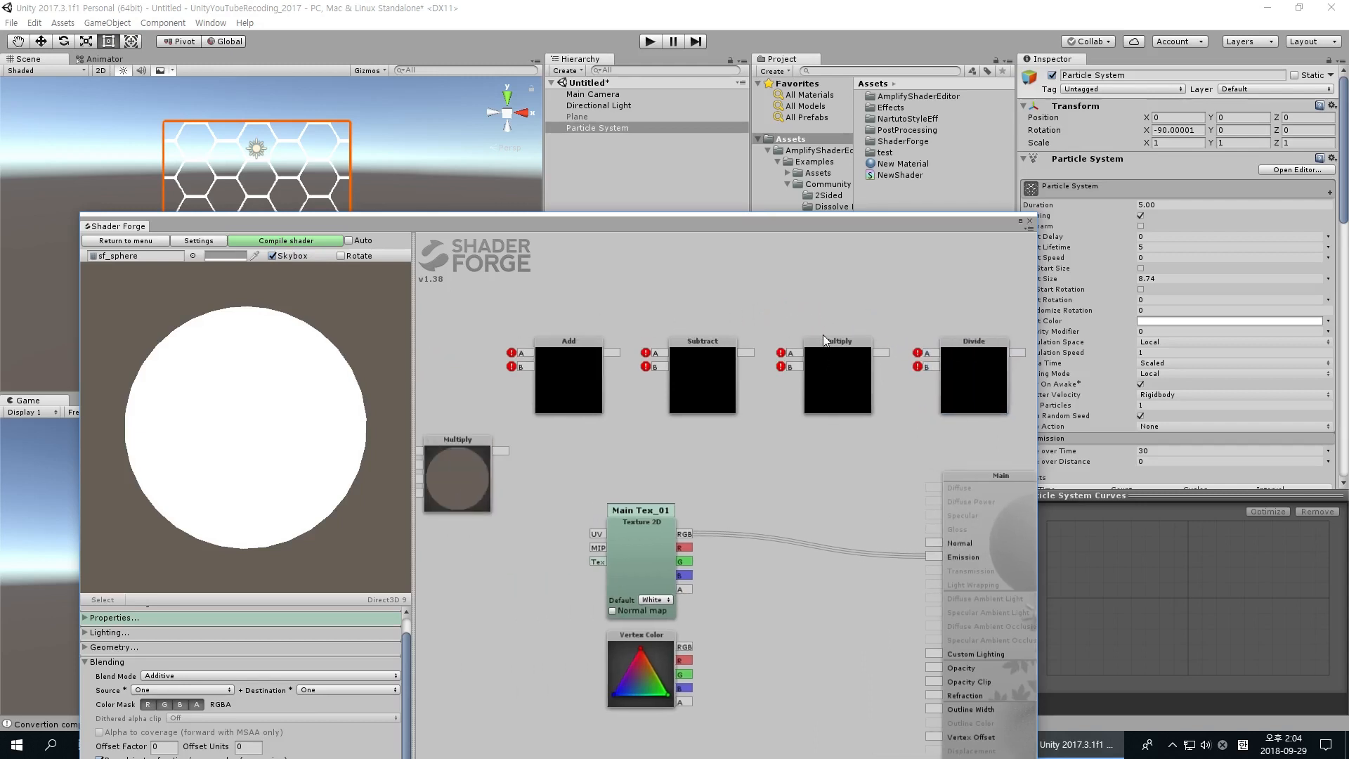
Rearrange the row of arithmetic nodes into the order Add, Multiply, Subtract, Divide with closer spacing.
middle_drag(851, 311, 802, 306)
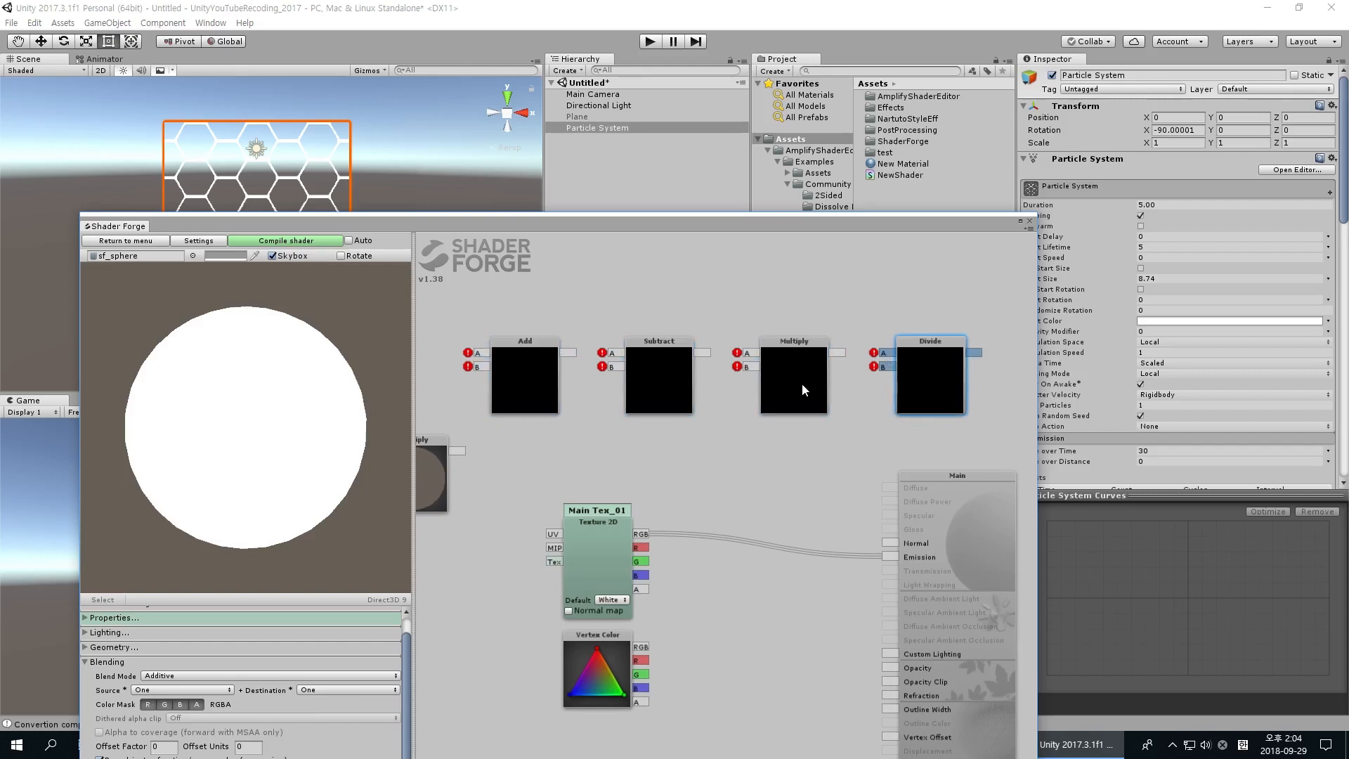
drag(652, 372, 787, 463)
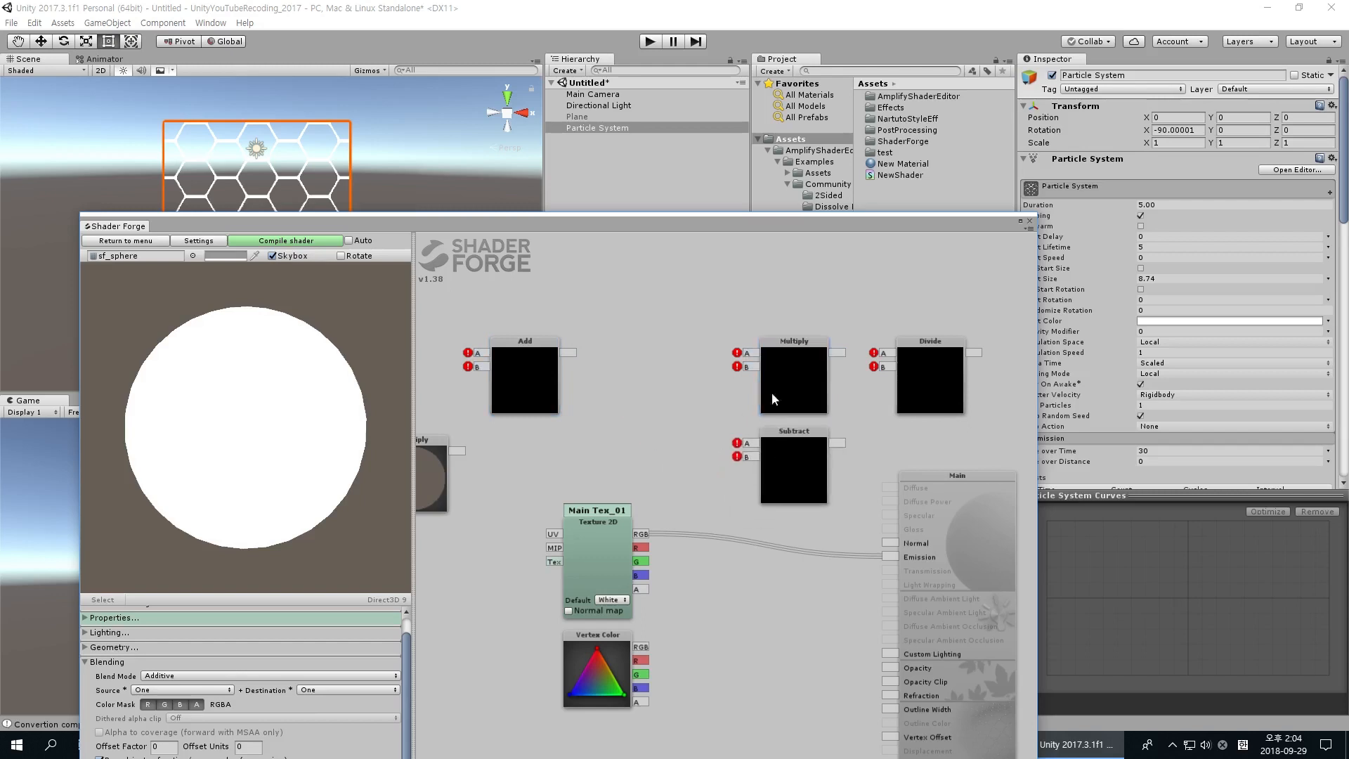
drag(773, 372, 627, 373)
drag(810, 437, 786, 350)
drag(952, 353, 926, 352)
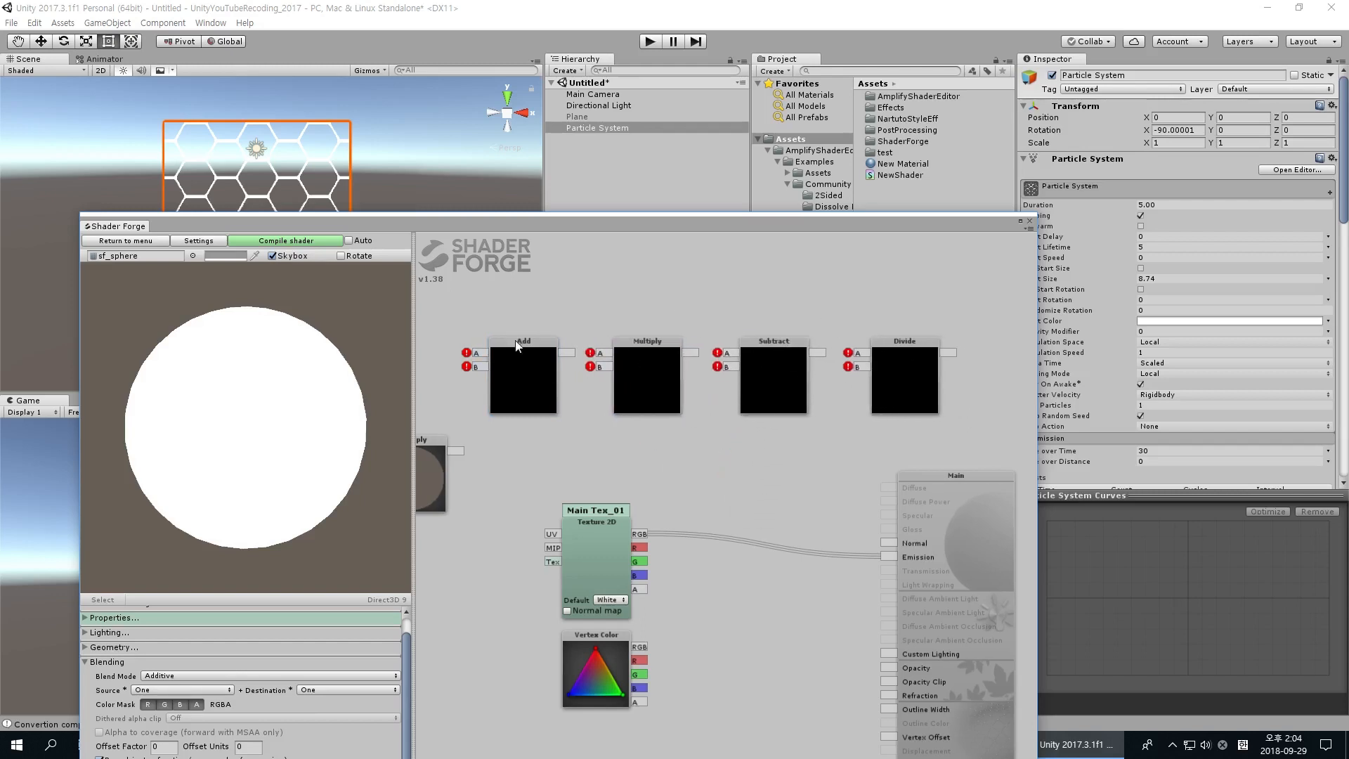
Examine the four arithmetic nodes and the existing Multiply node fed by texture, Vertex Color, Color and Value.
drag(562, 304, 659, 309)
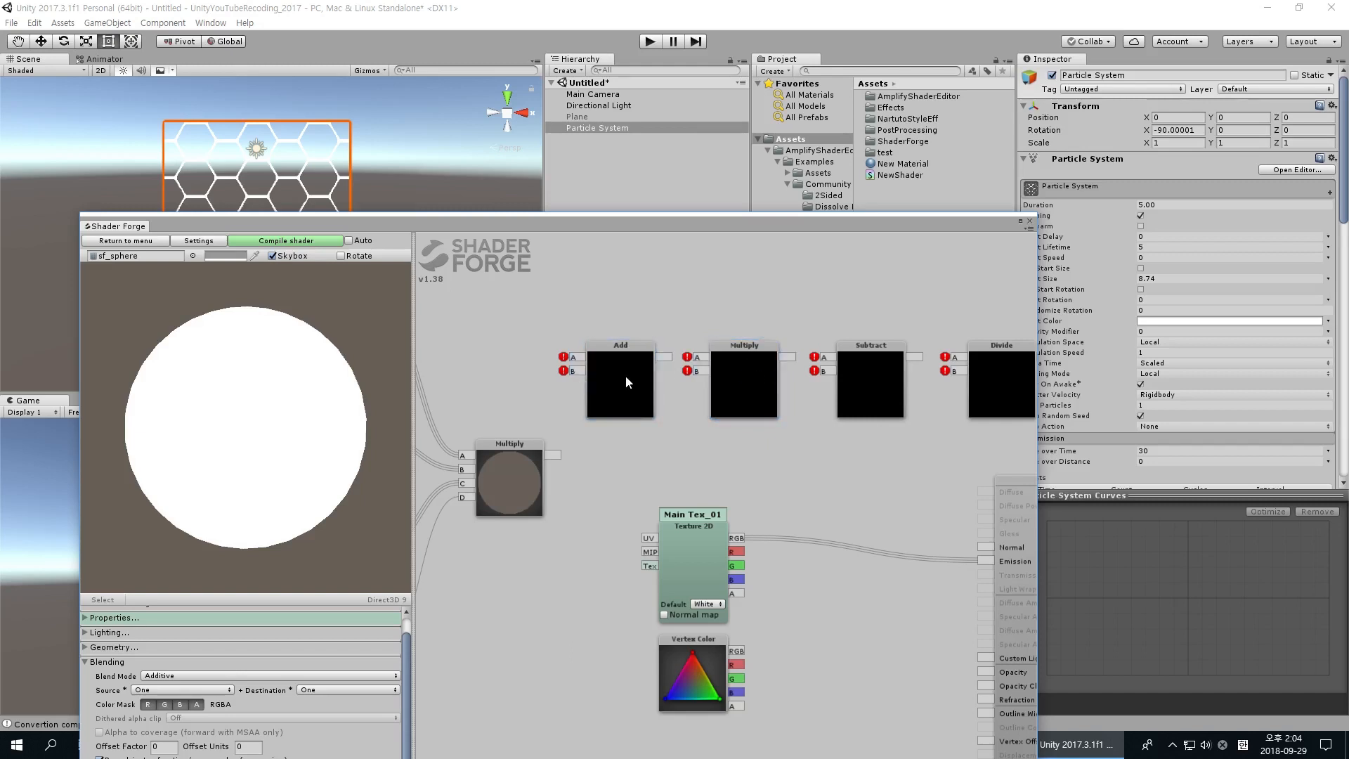
drag(775, 300, 728, 298)
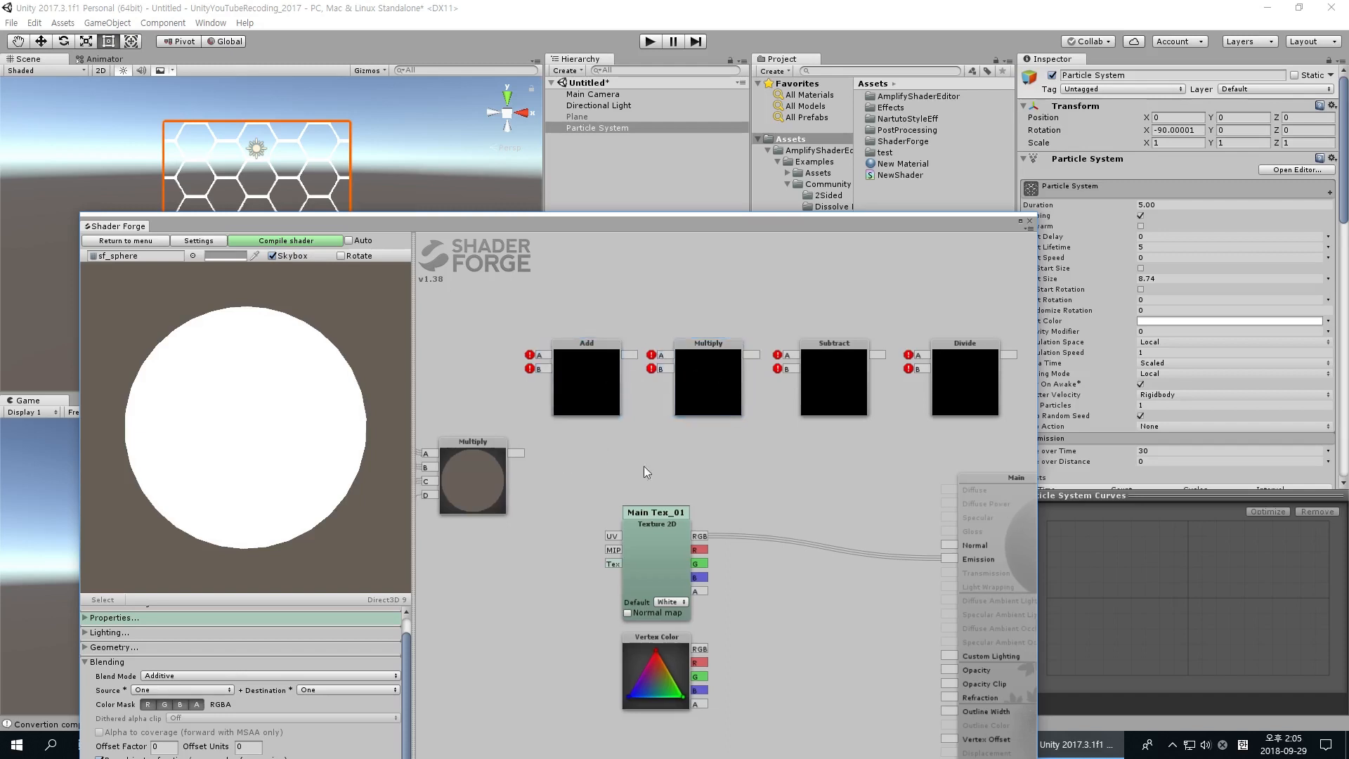
middle_drag(766, 499, 770, 410)
middle_drag(774, 525, 765, 537)
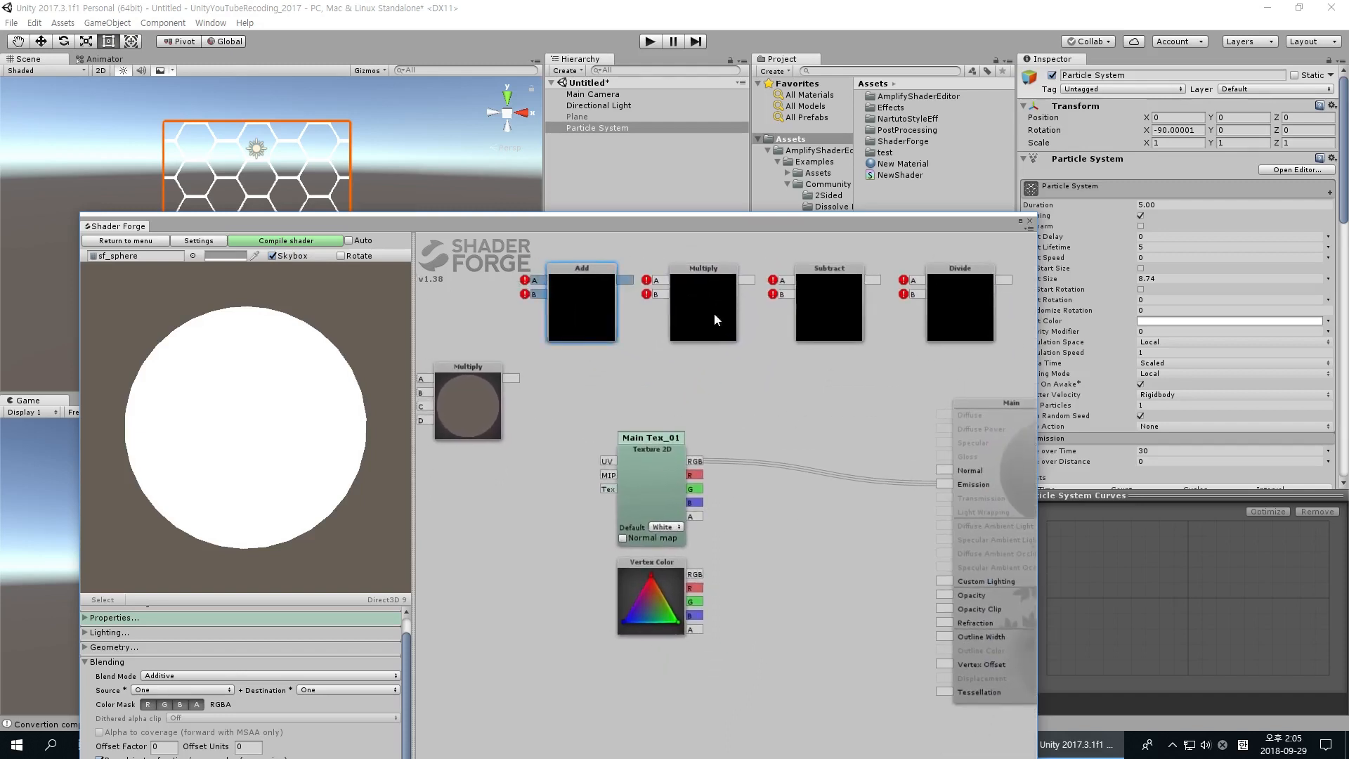
middle_drag(528, 431, 771, 386)
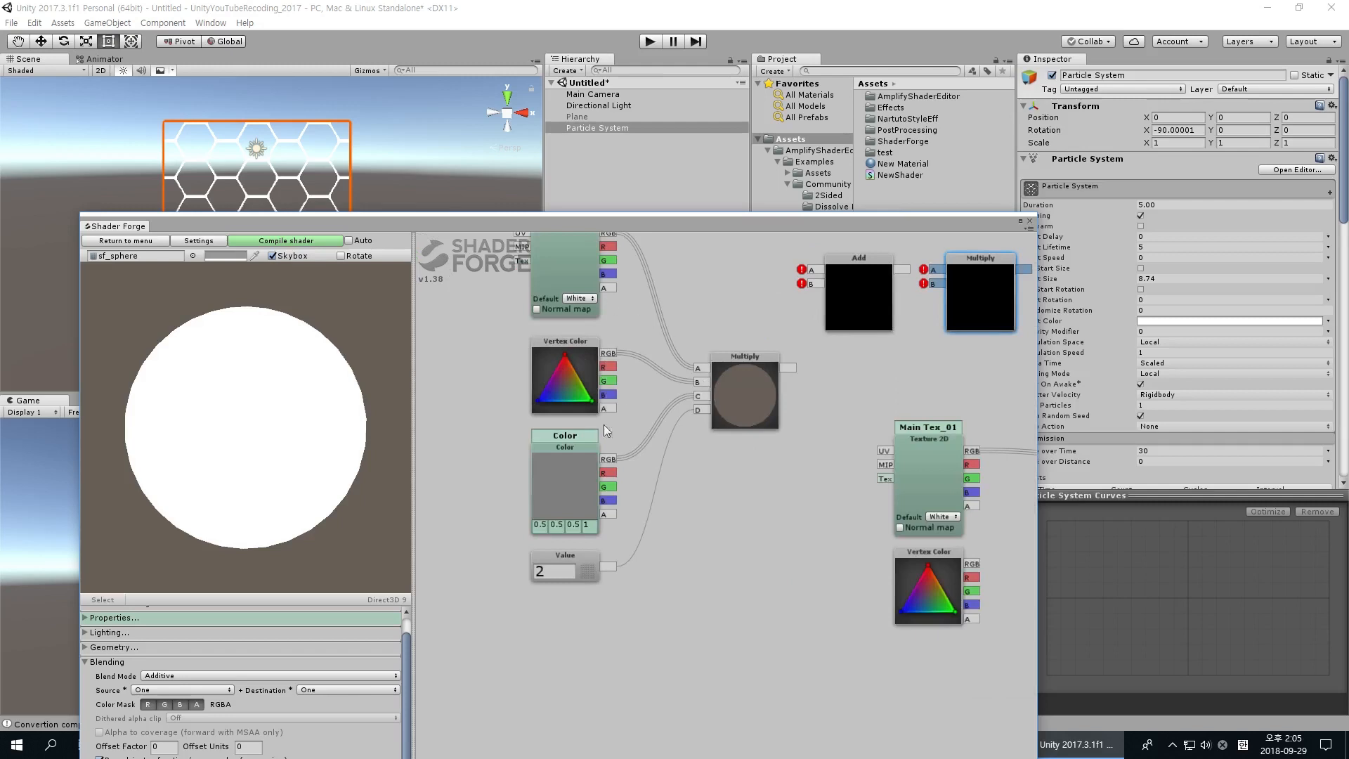
middle_drag(857, 386, 769, 429)
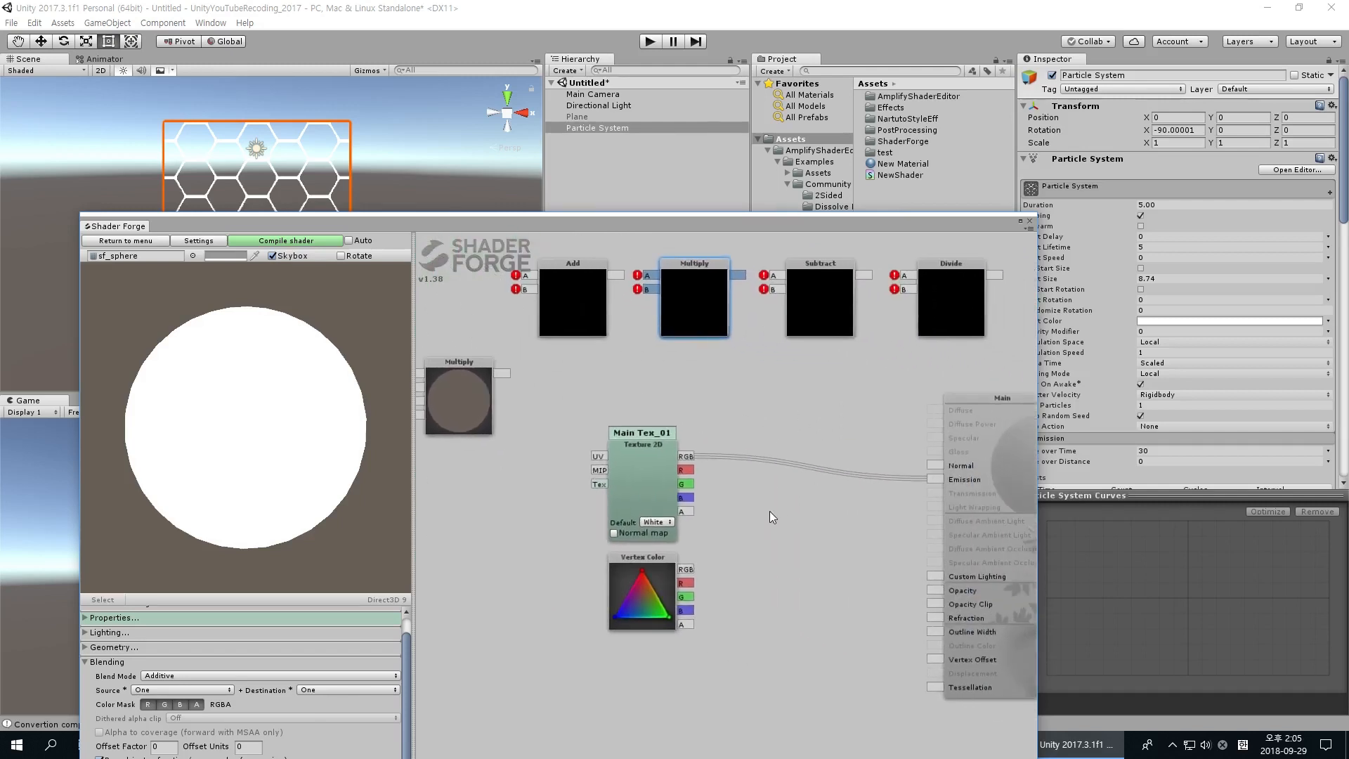
middle_drag(736, 322, 811, 387)
click(643, 362)
click(759, 360)
Multiply Main Tex_01's RGB by Vertex Color's RGB in a new node feeding Emission, and compile the shader.
middle_drag(828, 445, 790, 404)
key(m)
click(833, 548)
drag(840, 514, 851, 478)
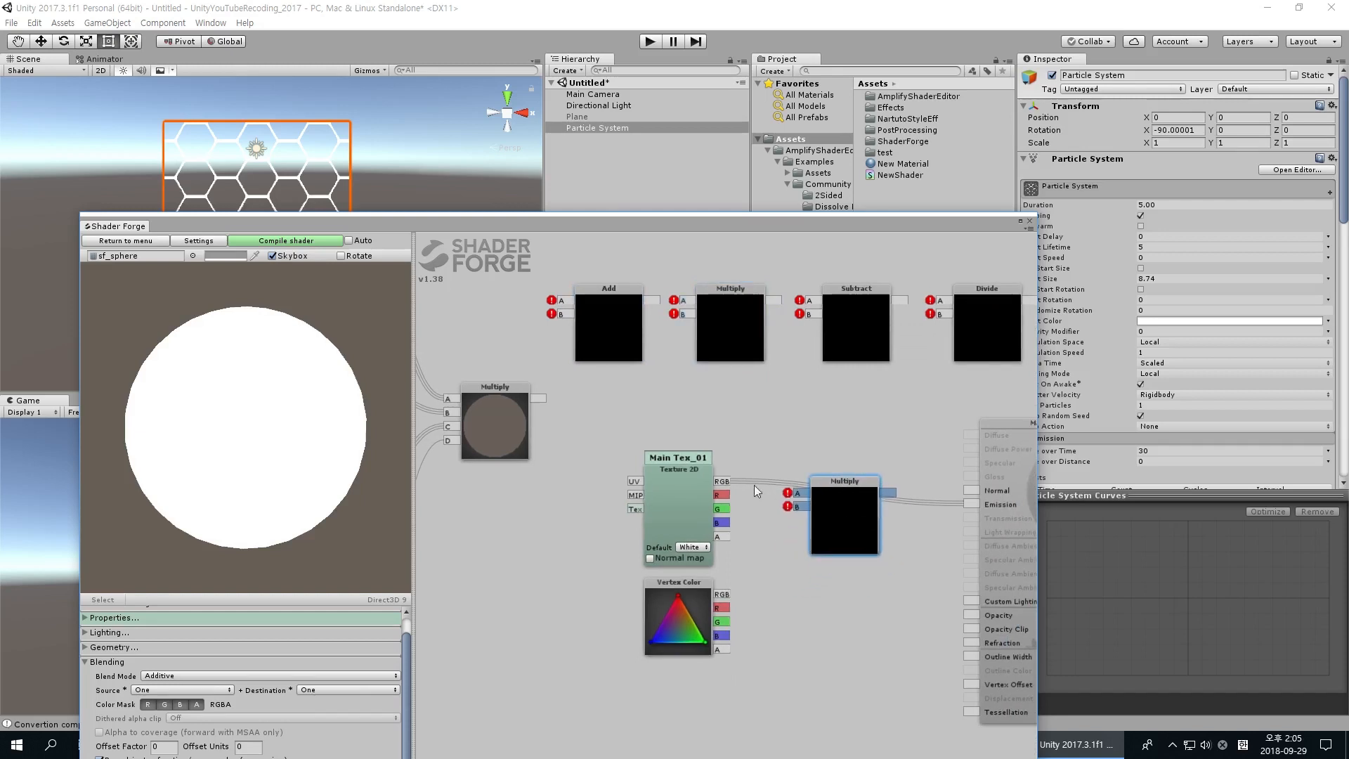
drag(723, 483, 791, 494)
drag(723, 593, 970, 504)
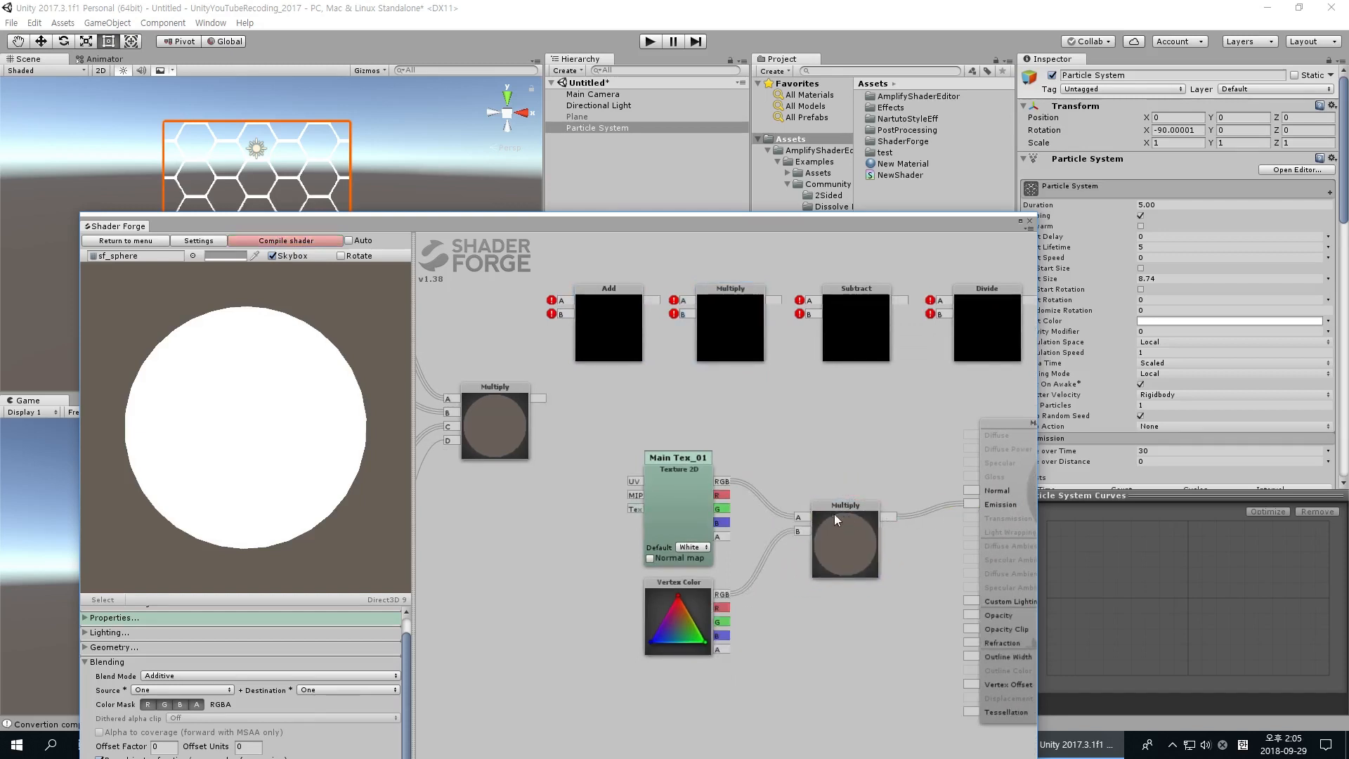
drag(852, 508, 863, 486)
click(327, 243)
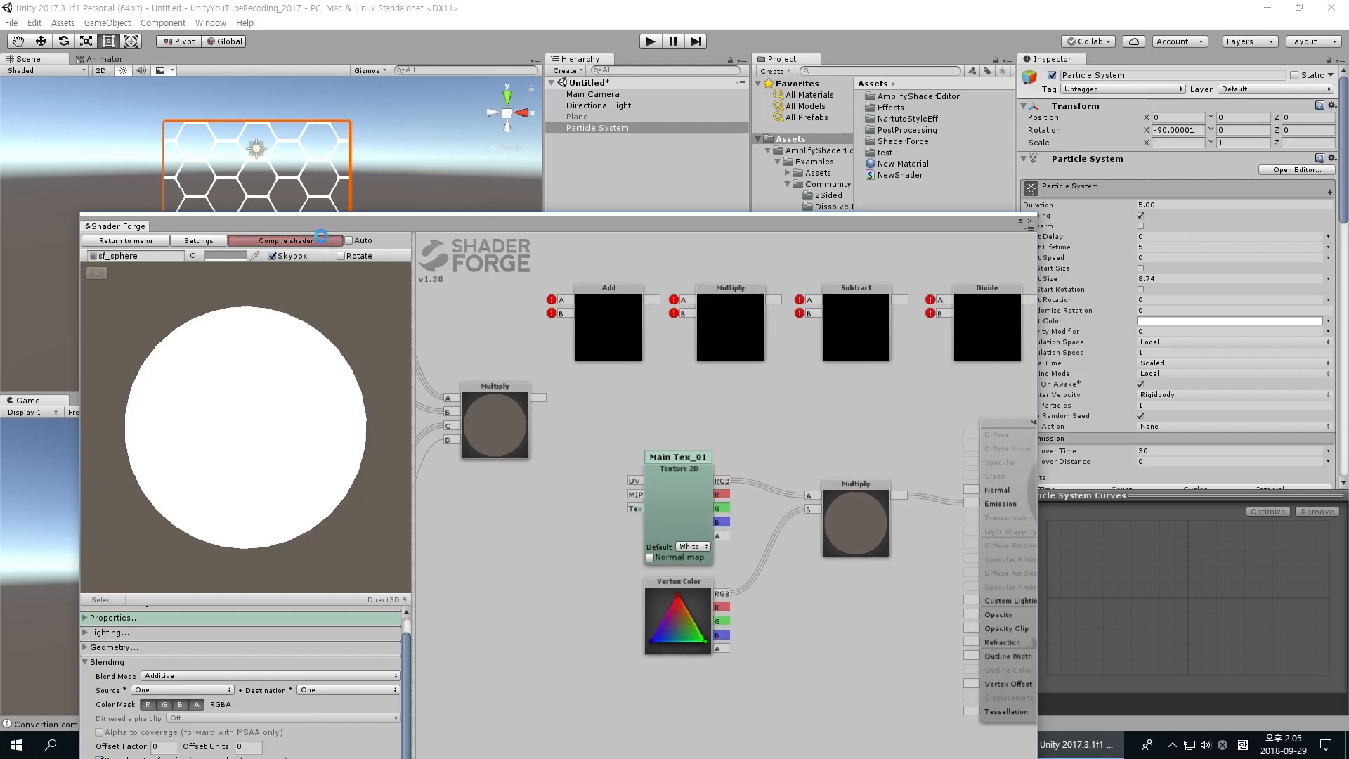
Change the Particle System's Start Color to light red, F28585FF.
click(1205, 322)
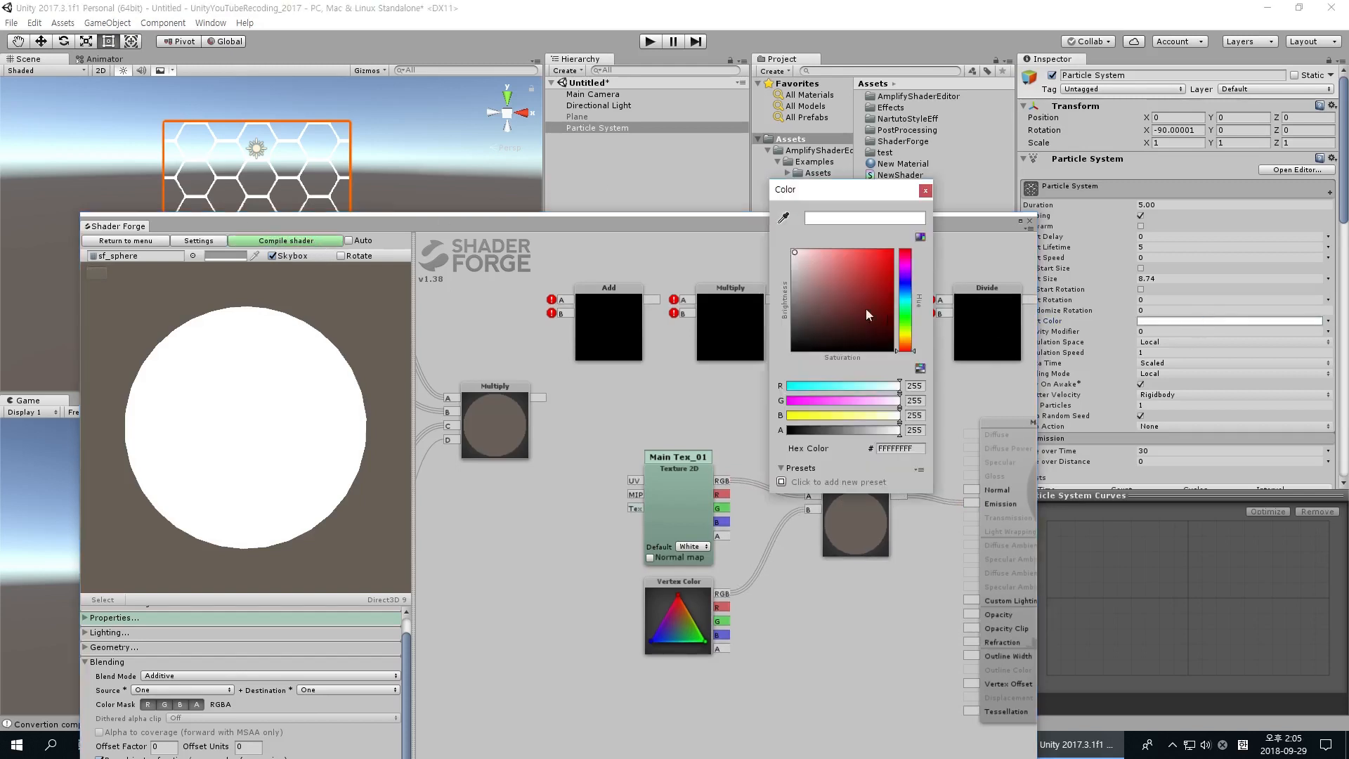
drag(866, 310, 837, 257)
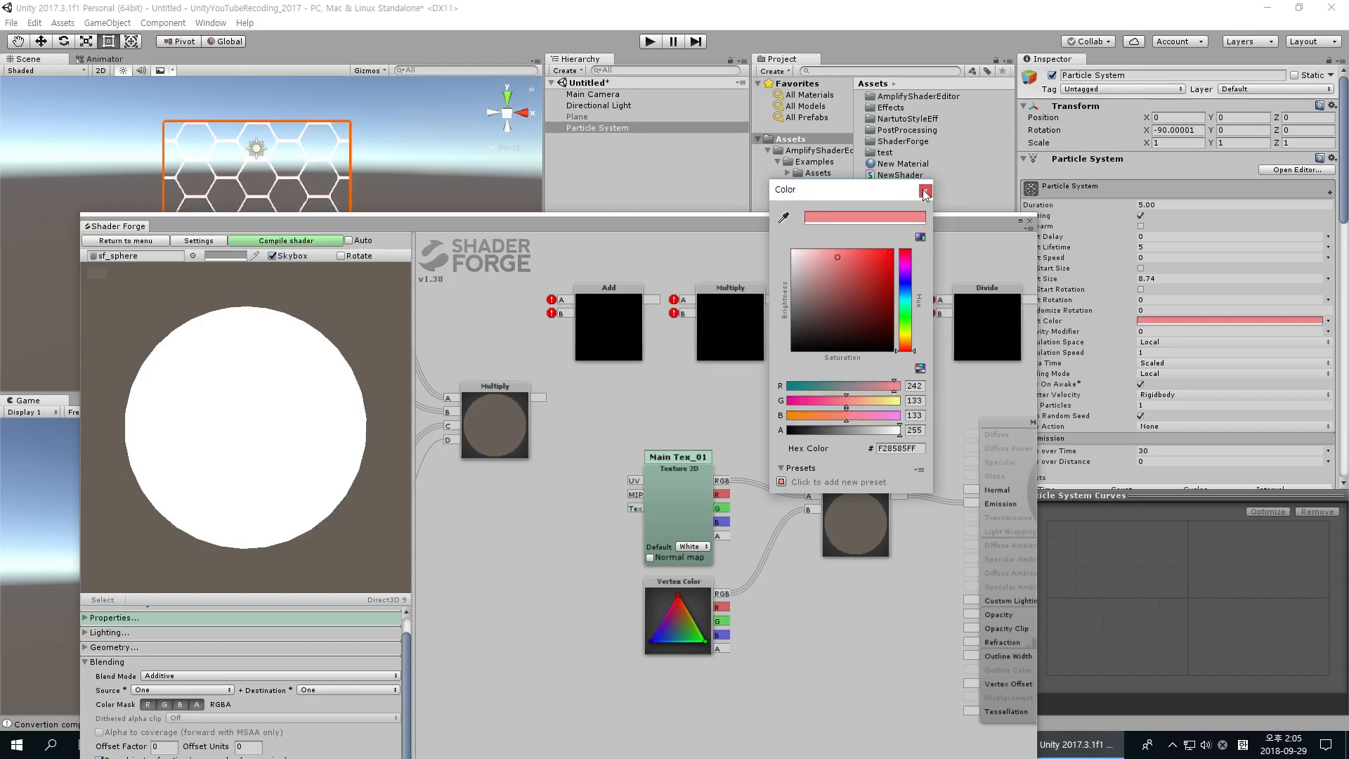
click(926, 191)
Add an Add node combining Main Tex_01 and Vertex Color RGB, connect it to Emission instead of Multiply, and compile the shader.
drag(807, 414, 779, 435)
drag(836, 503, 835, 555)
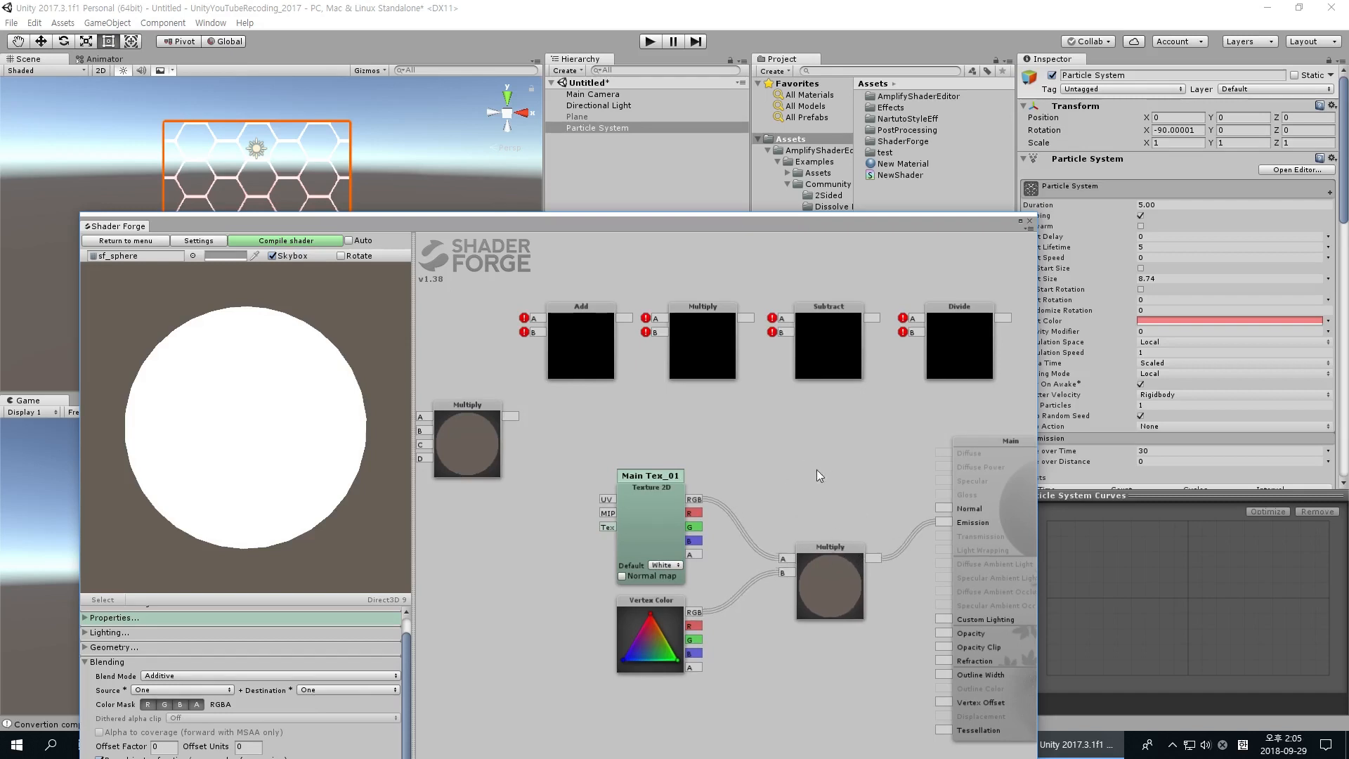
key(a)
click(808, 470)
drag(694, 500, 762, 449)
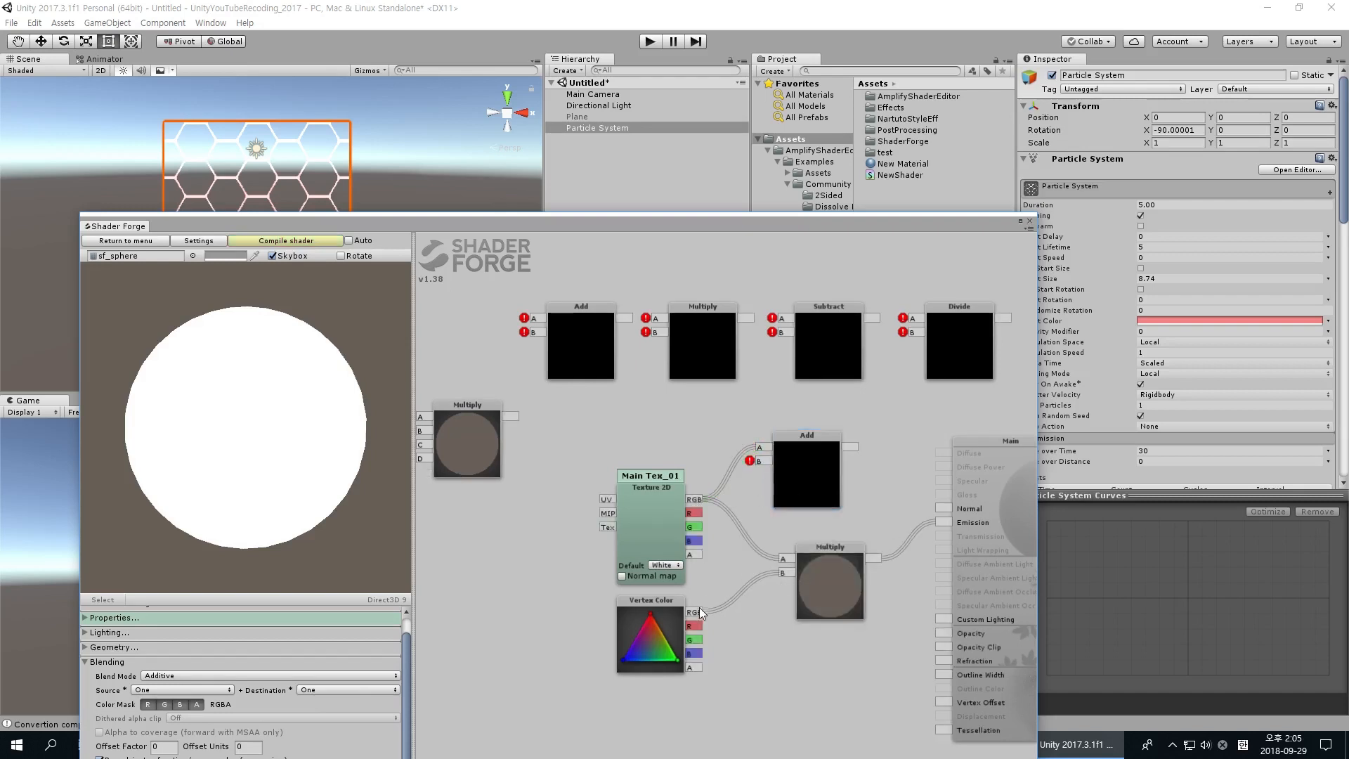
drag(700, 612, 759, 461)
drag(850, 447, 950, 520)
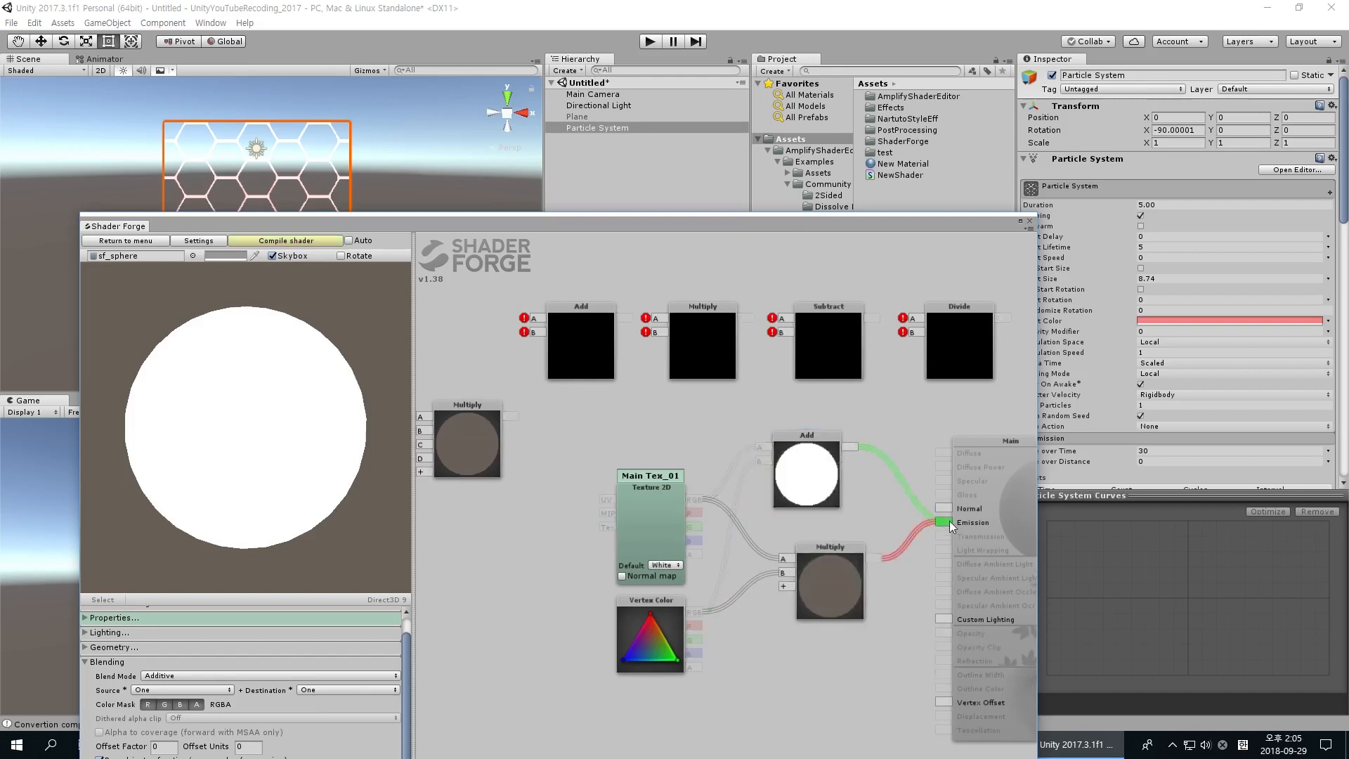
drag(806, 435, 848, 459)
click(318, 244)
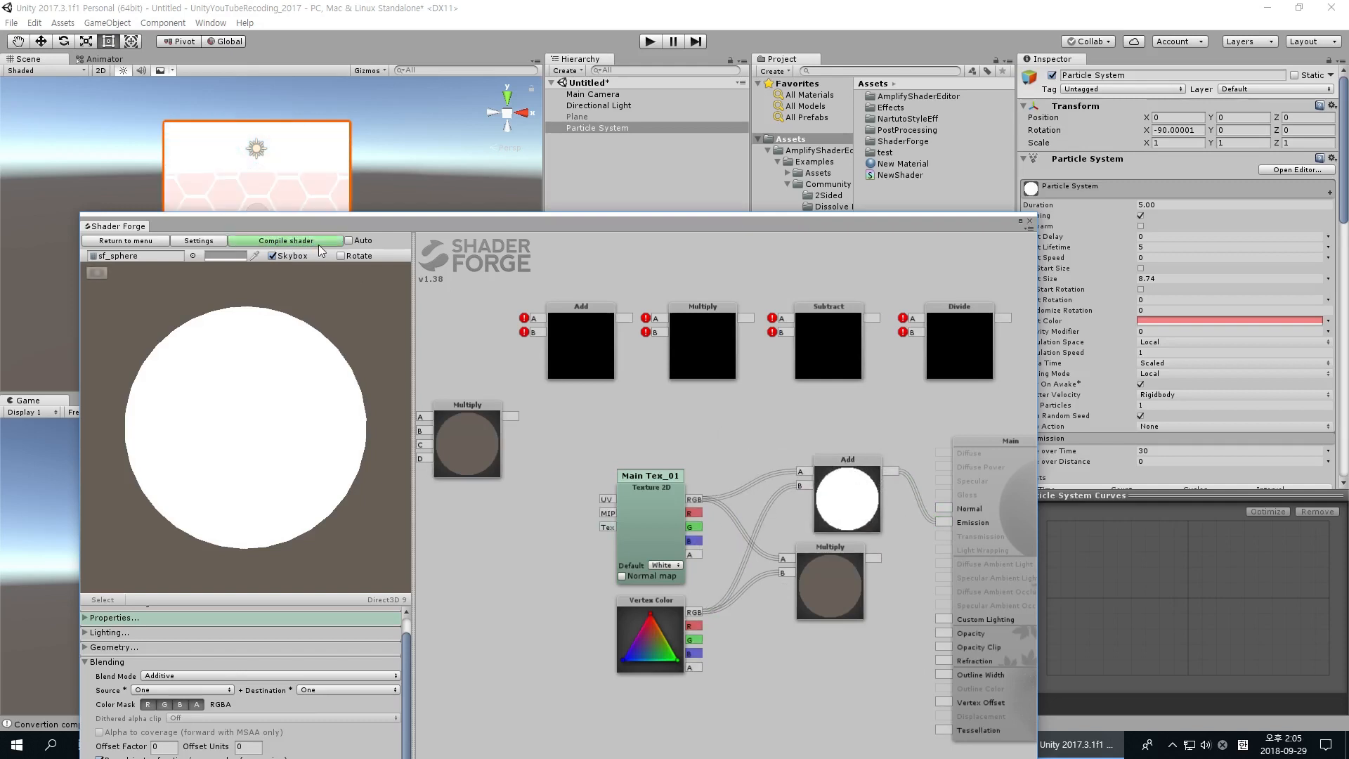
Change the Particle System's Start Color to near-white, EAEAEAFF, and close the color picker.
click(1167, 321)
drag(846, 264, 780, 260)
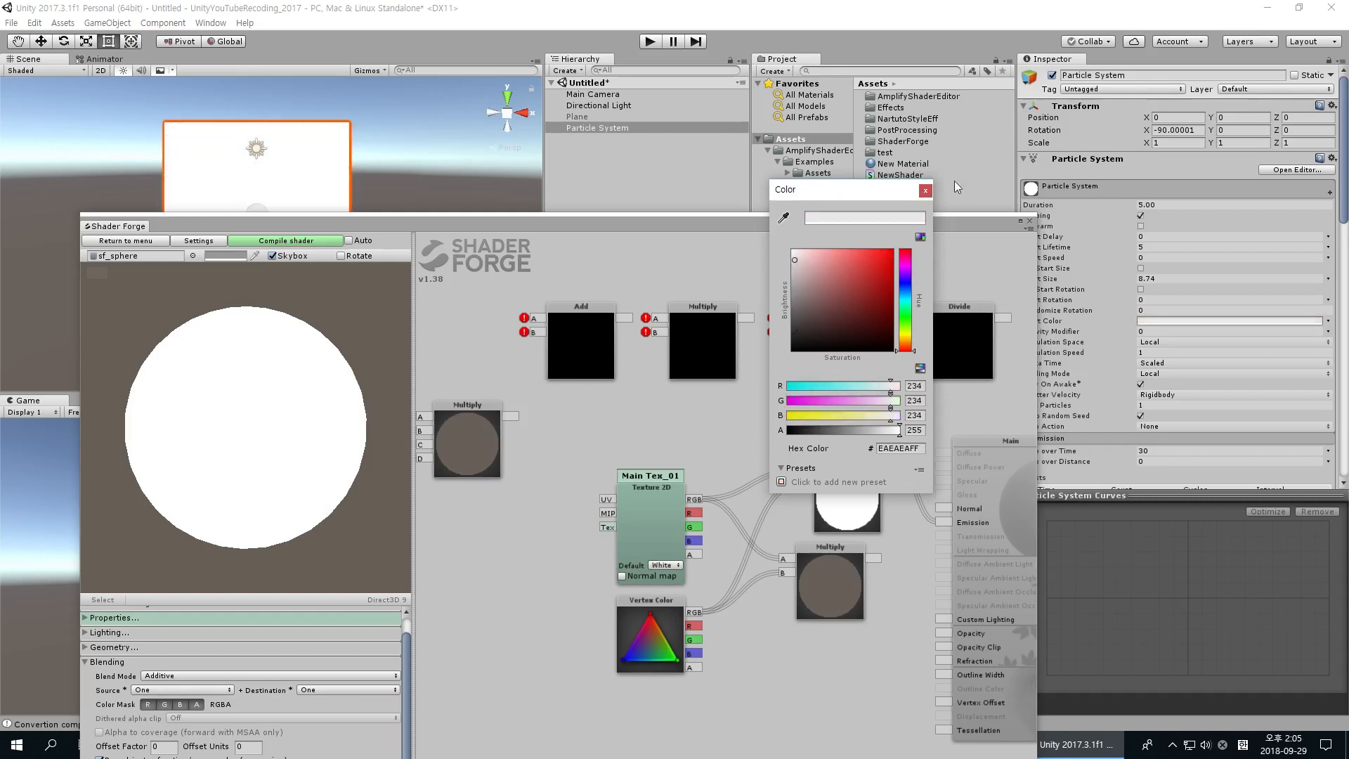
click(954, 180)
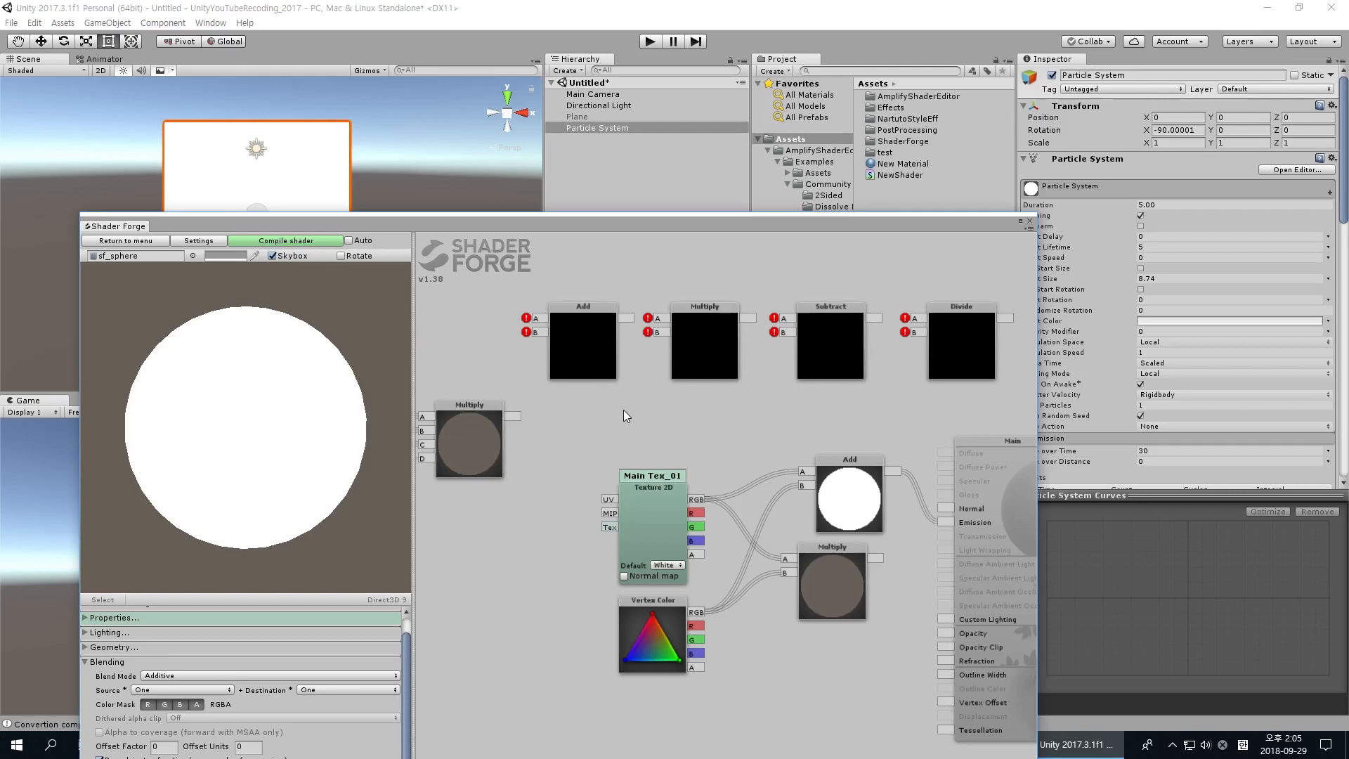
Review New Material's texture and color properties, and align the connected Add node above the Multiply node.
scroll(1311, 318, down, 15)
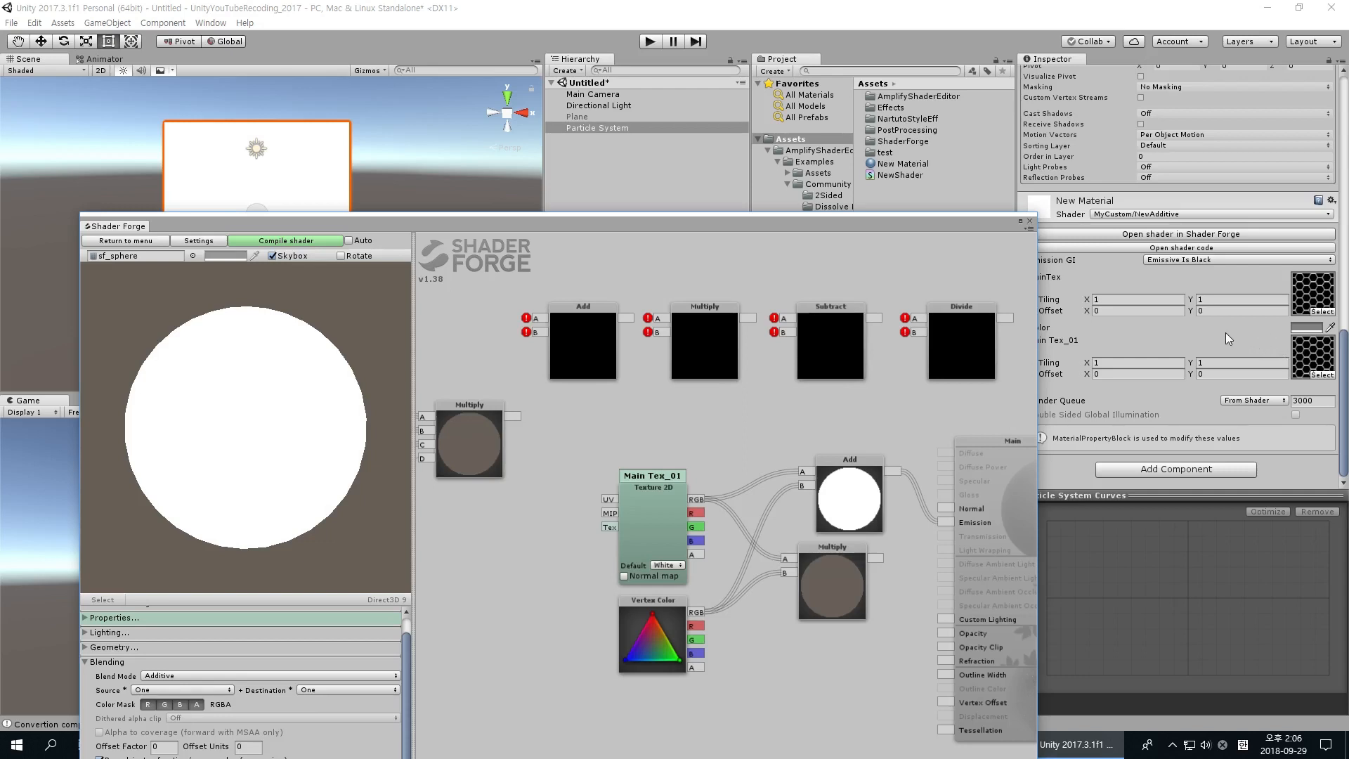
middle_drag(871, 436, 818, 426)
drag(820, 453, 804, 451)
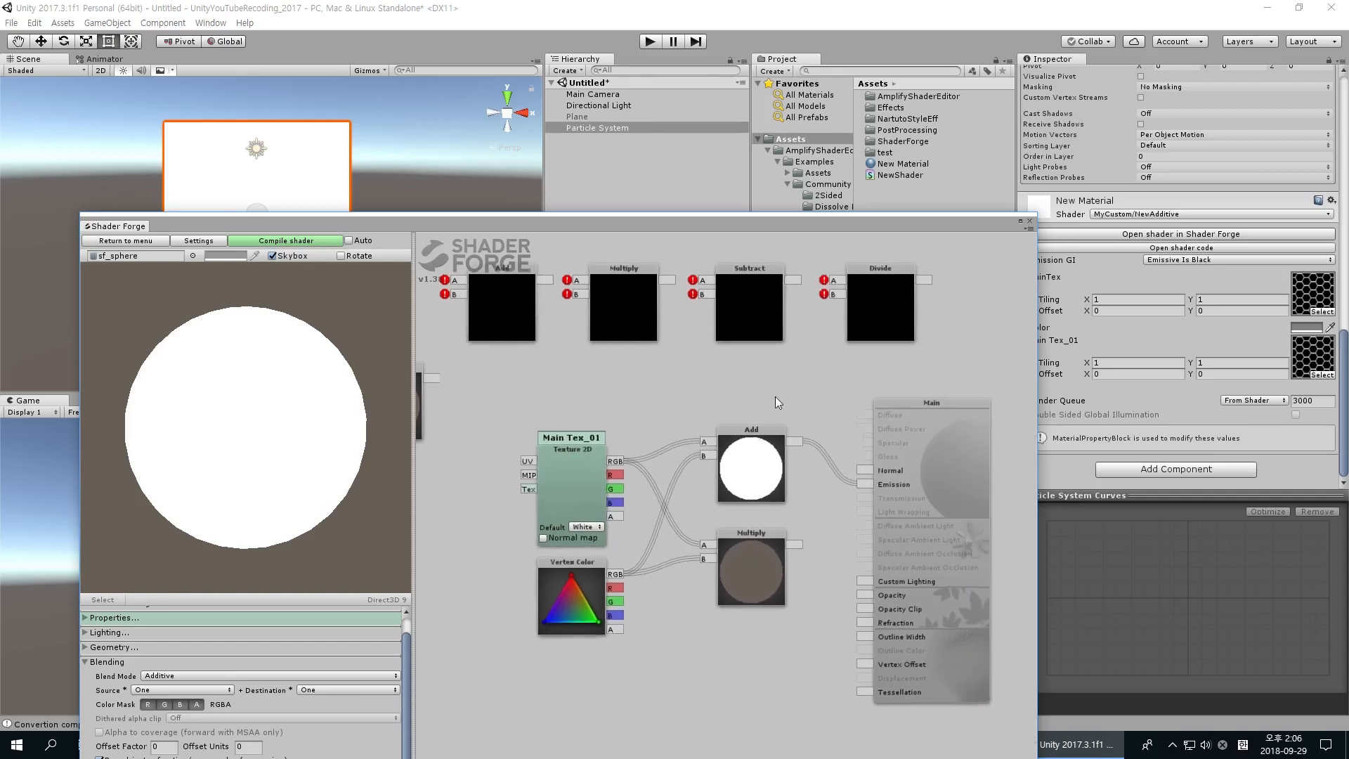
middle_drag(802, 423, 775, 396)
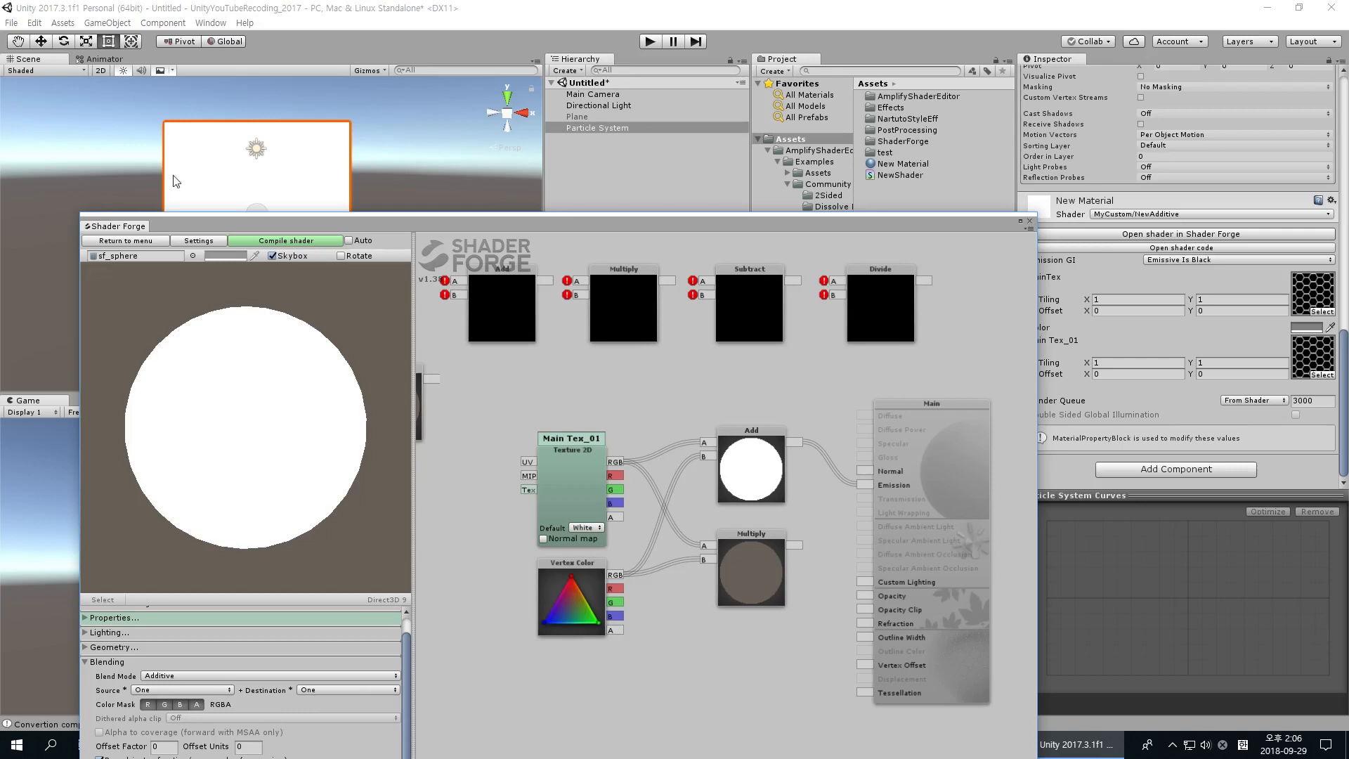
Locate the texture assigned to New Material's Main Tex_01 in the project and inspect its import settings and preview.
middle_drag(662, 331, 707, 376)
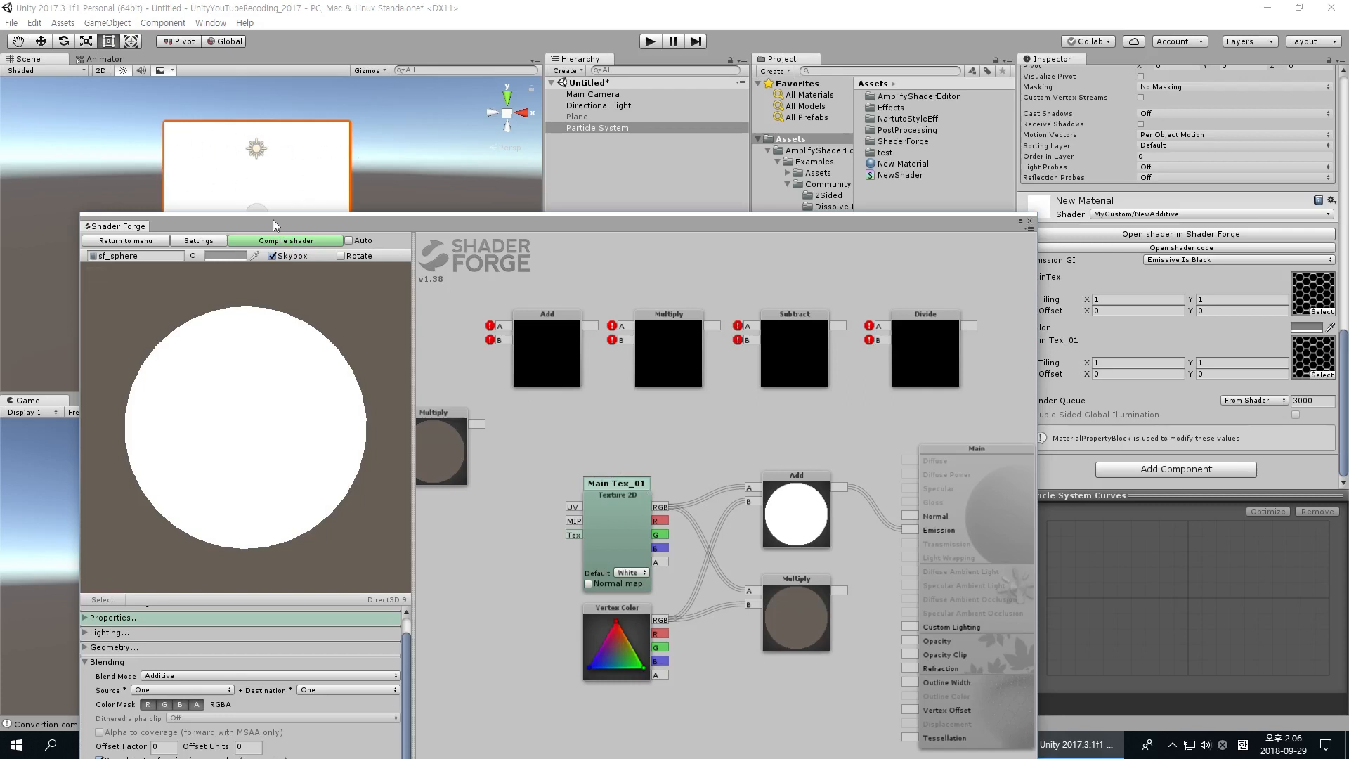
drag(777, 433, 716, 431)
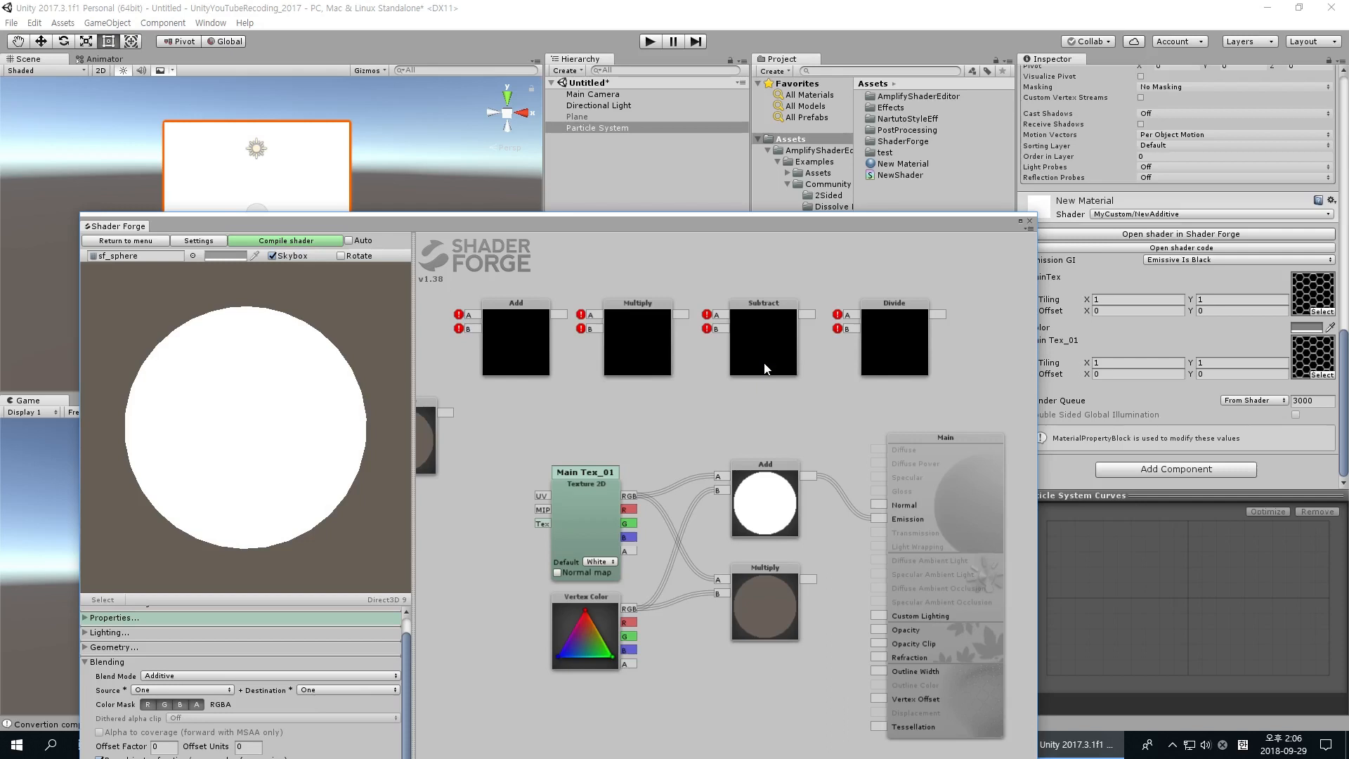
middle_drag(774, 592, 794, 551)
click(792, 537)
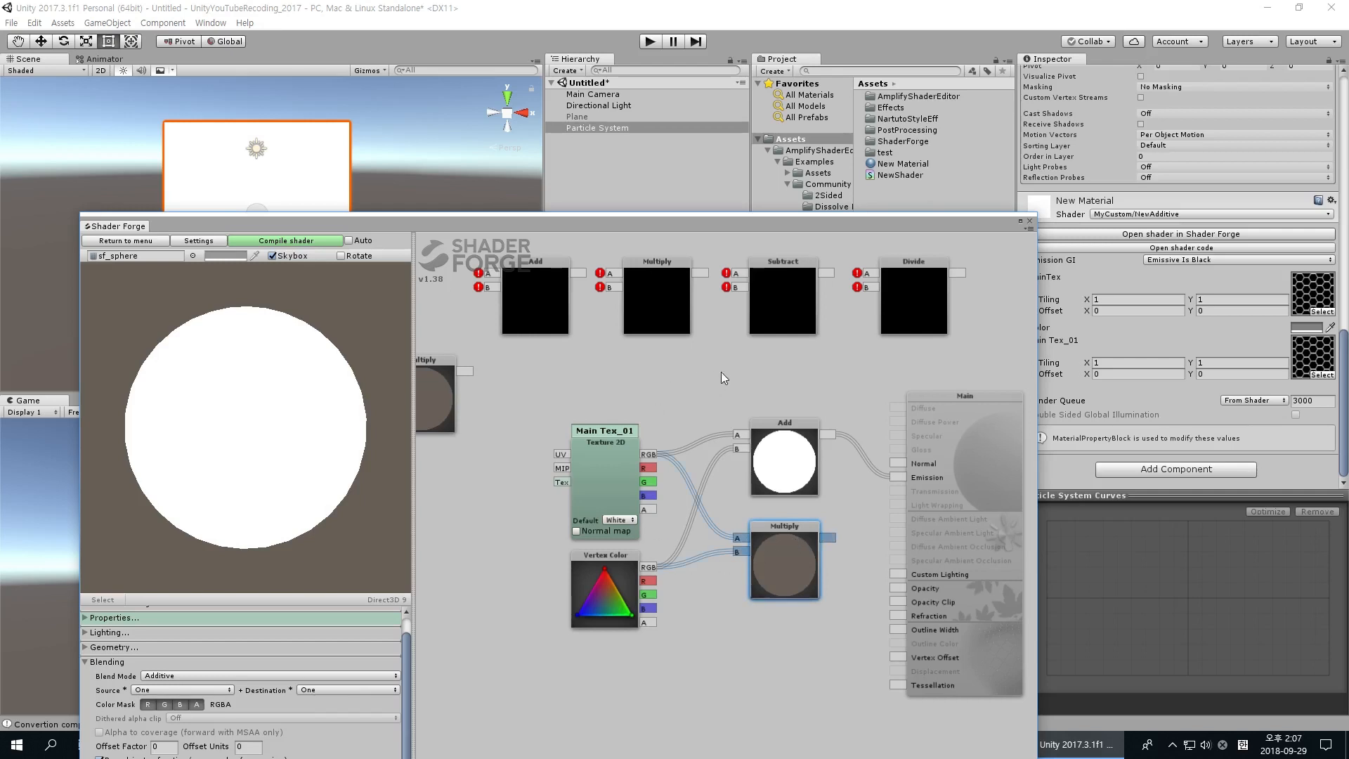
click(1312, 356)
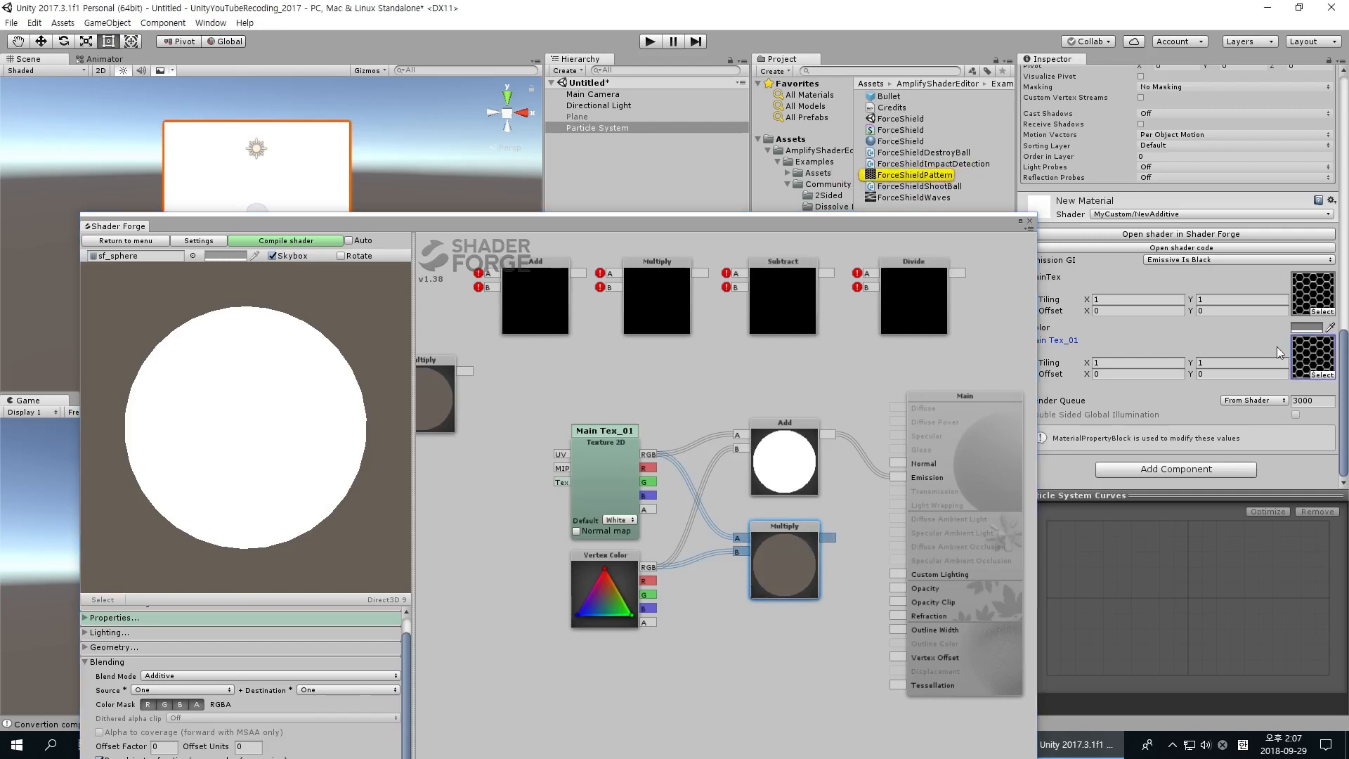
click(915, 177)
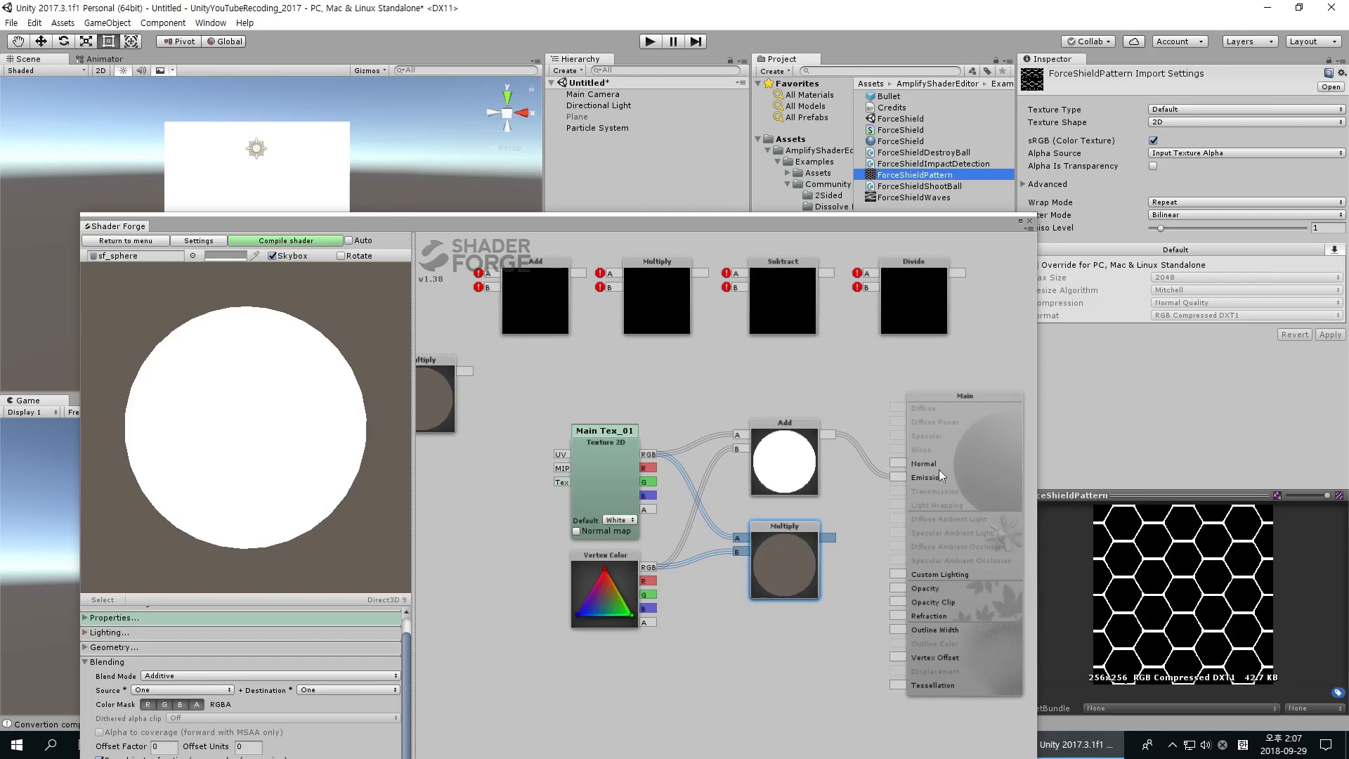
Delete the Add node, connect the Multiply output to Emission, compile the shader, and select the Particle System.
drag(825, 402, 793, 391)
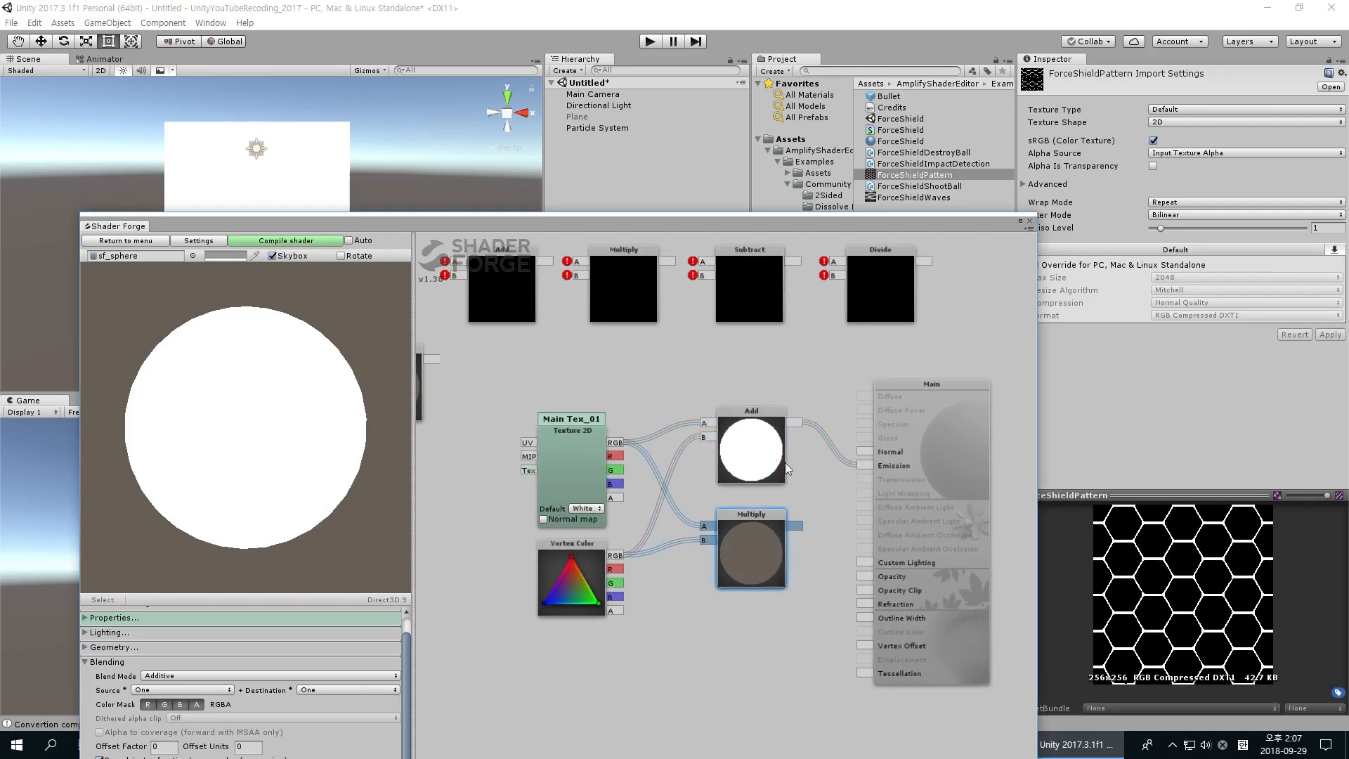
click(764, 456)
key(Delete)
drag(759, 507, 865, 466)
drag(738, 478, 764, 461)
click(306, 242)
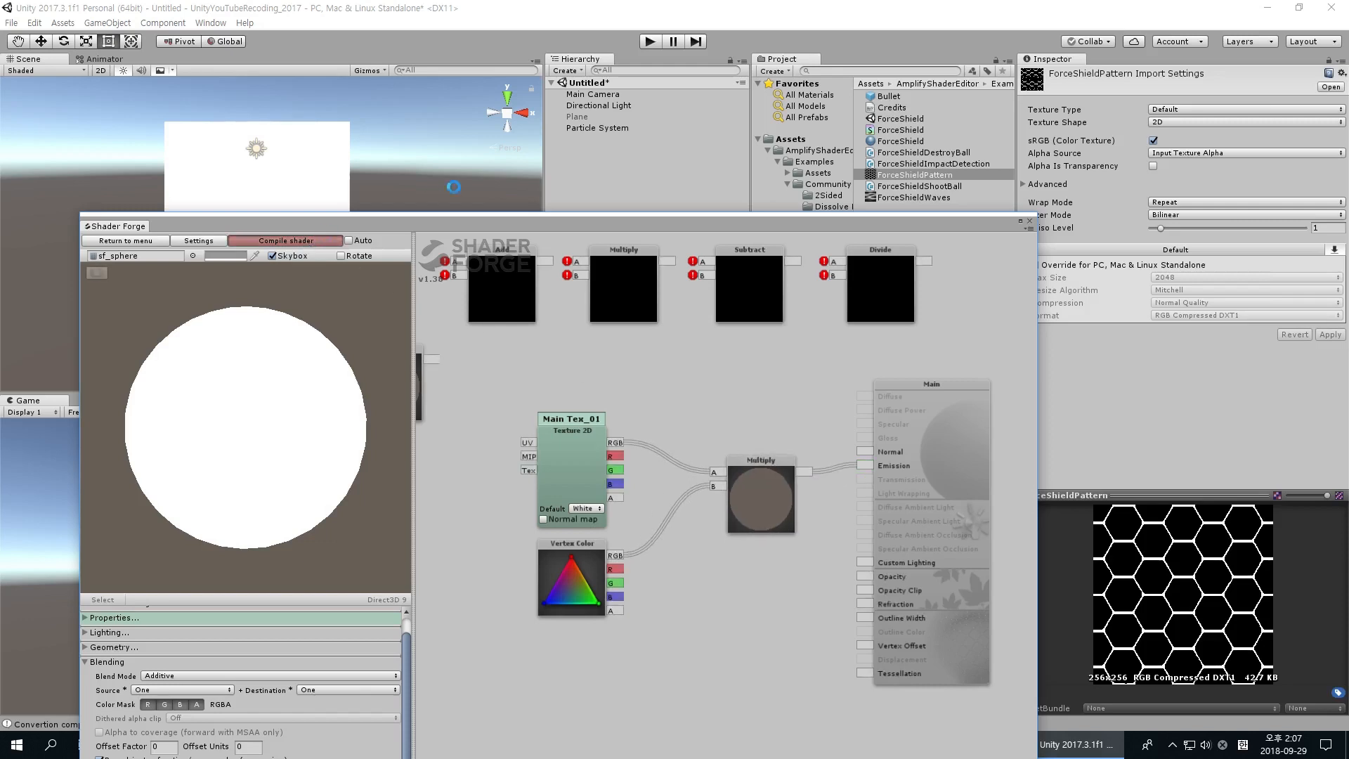
click(639, 128)
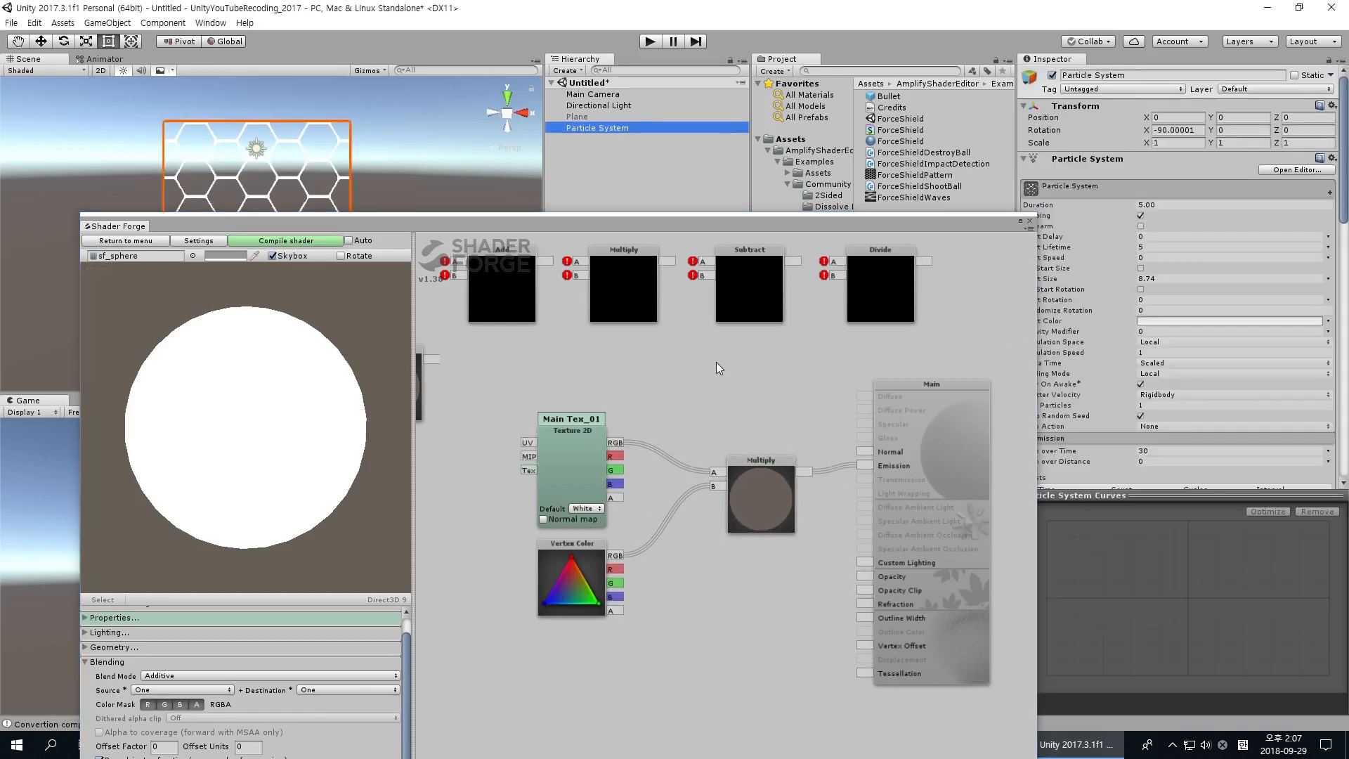
Move the Main Tex_01 and Vertex Color nodes together closer to the Multiply node and adjust Multiply's position beside them.
middle_drag(716, 362, 703, 447)
click(664, 292)
click(547, 304)
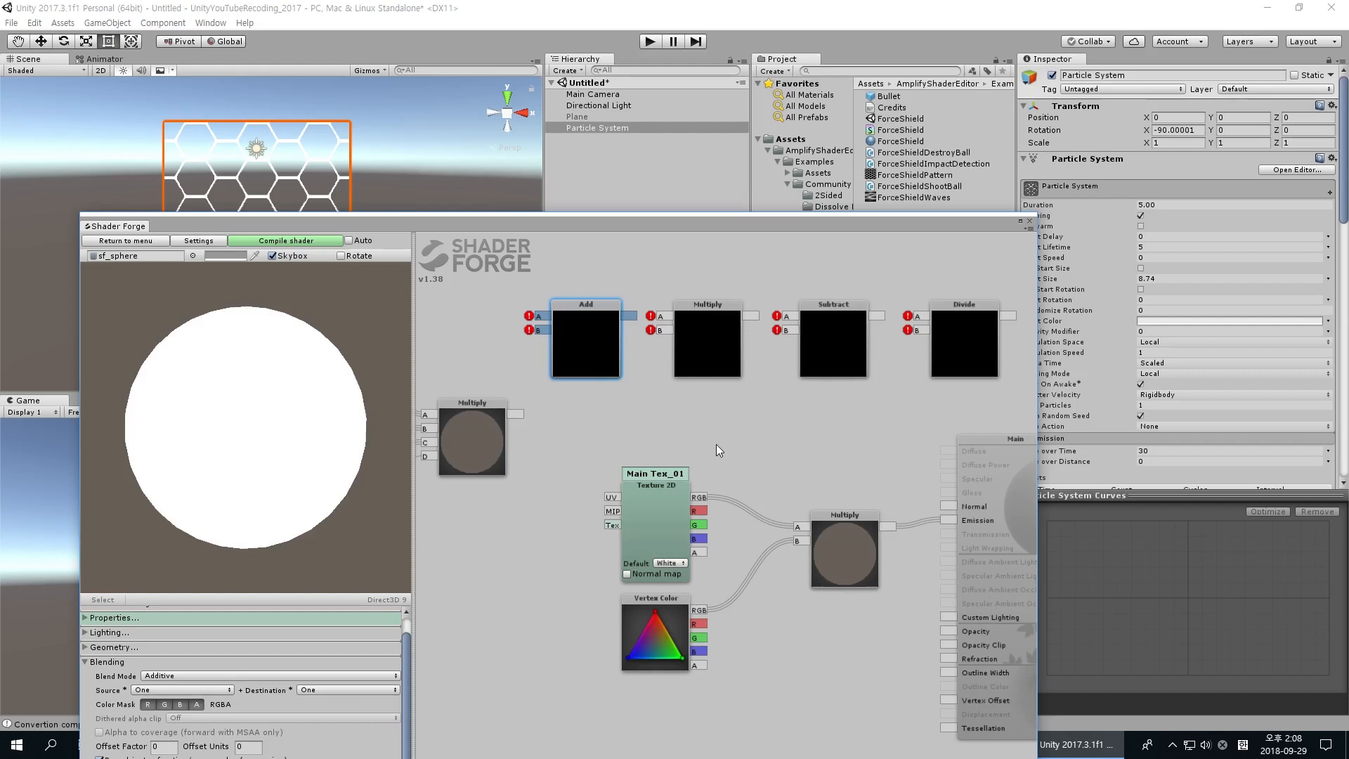
drag(717, 445, 775, 419)
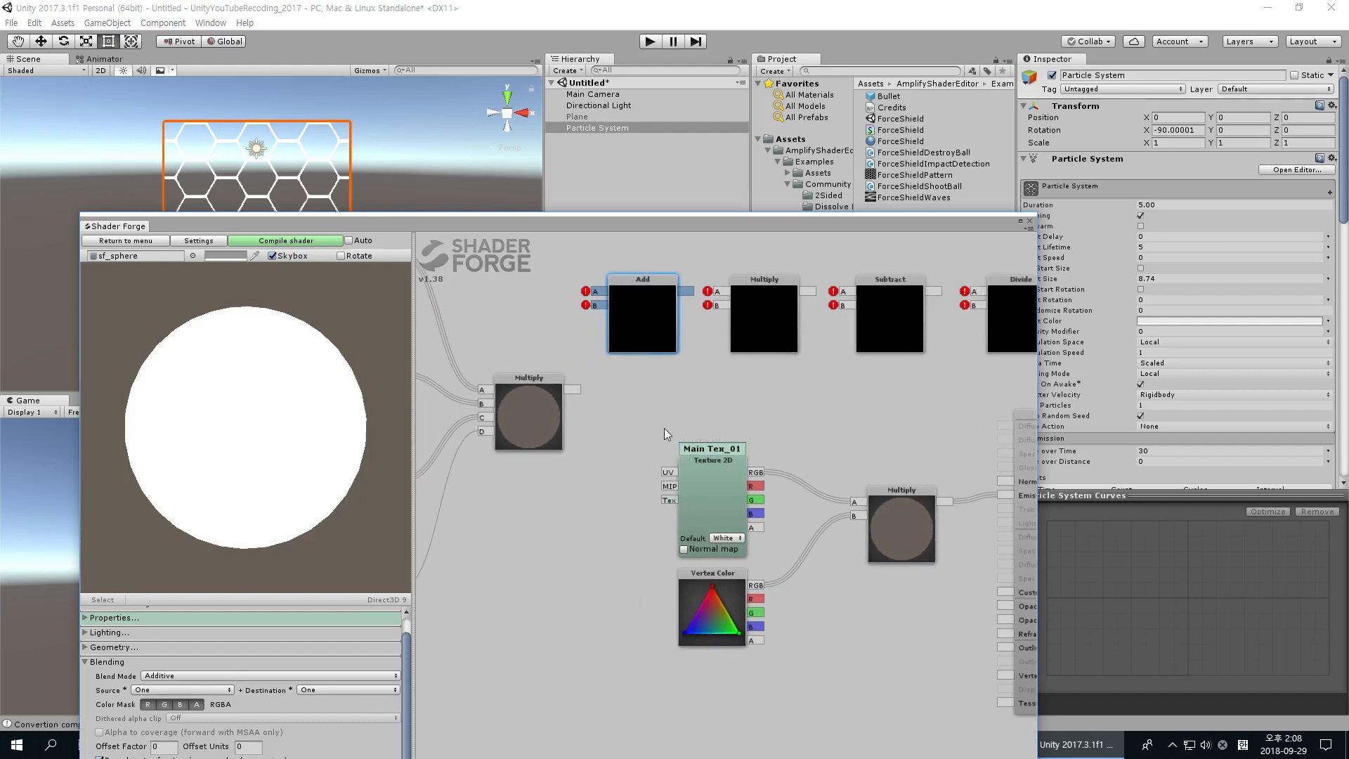
drag(639, 419, 747, 630)
drag(709, 575, 745, 562)
middle_drag(922, 480, 922, 483)
drag(907, 496, 914, 483)
middle_drag(913, 483, 911, 484)
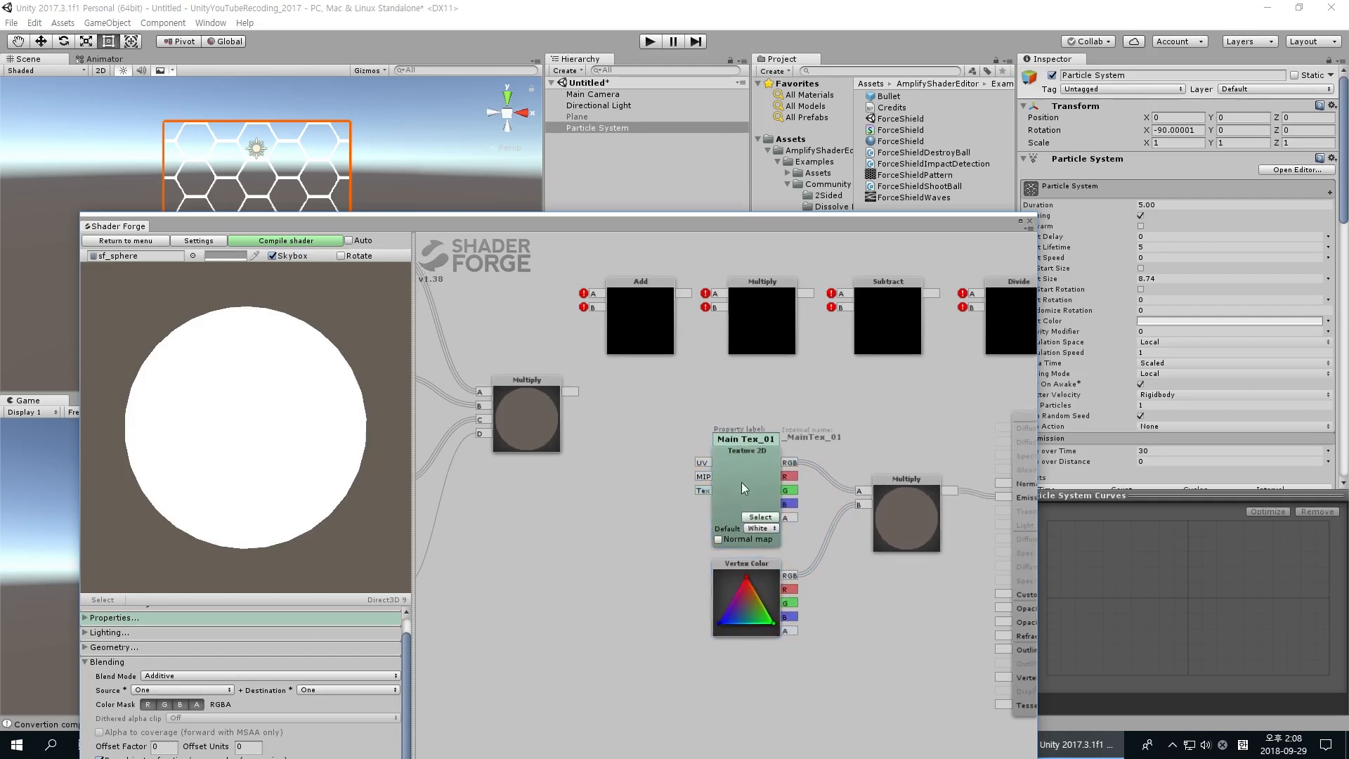
Review the reference Multiply graph's Vertex Color, Color and Value inputs alongside New Material's properties.
click(755, 582)
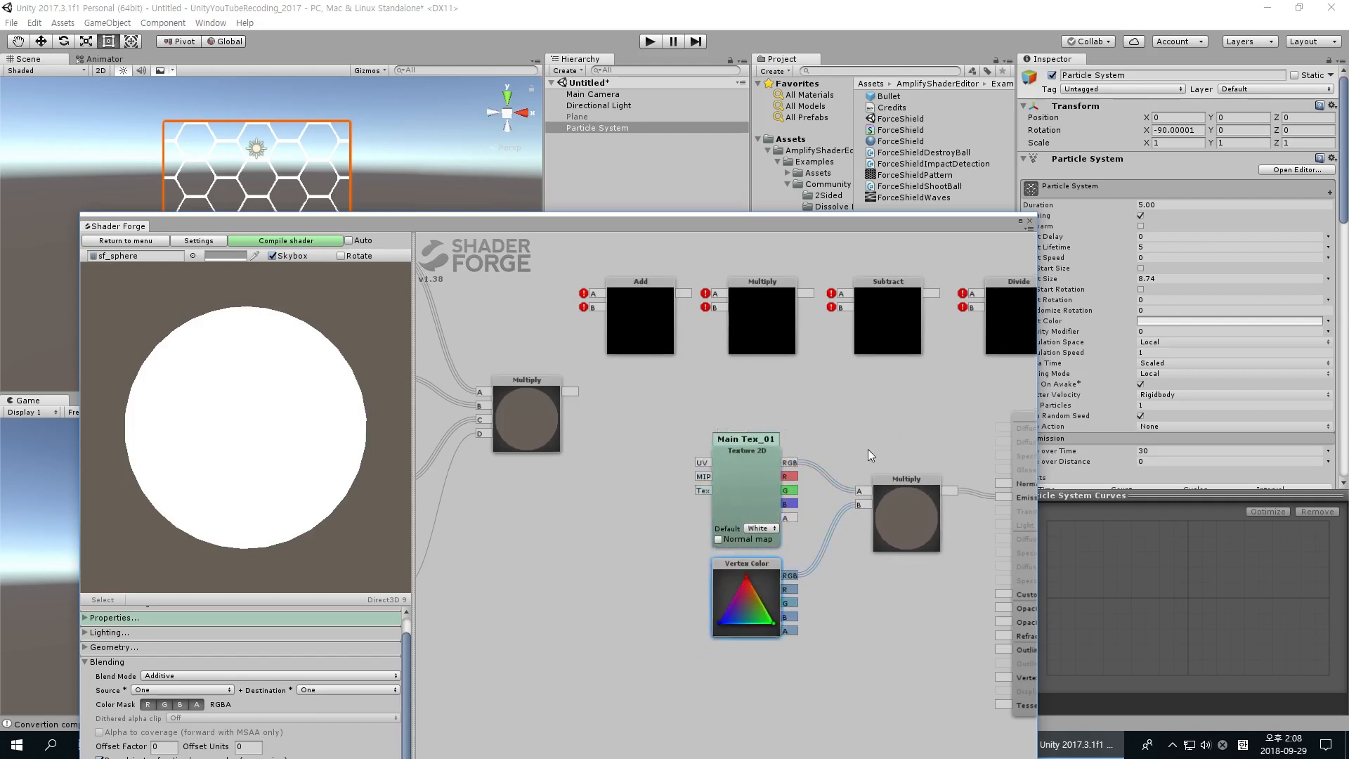
drag(867, 449, 799, 402)
click(779, 573)
middle_drag(691, 611, 913, 662)
middle_drag(733, 594, 717, 575)
middle_drag(582, 512, 663, 475)
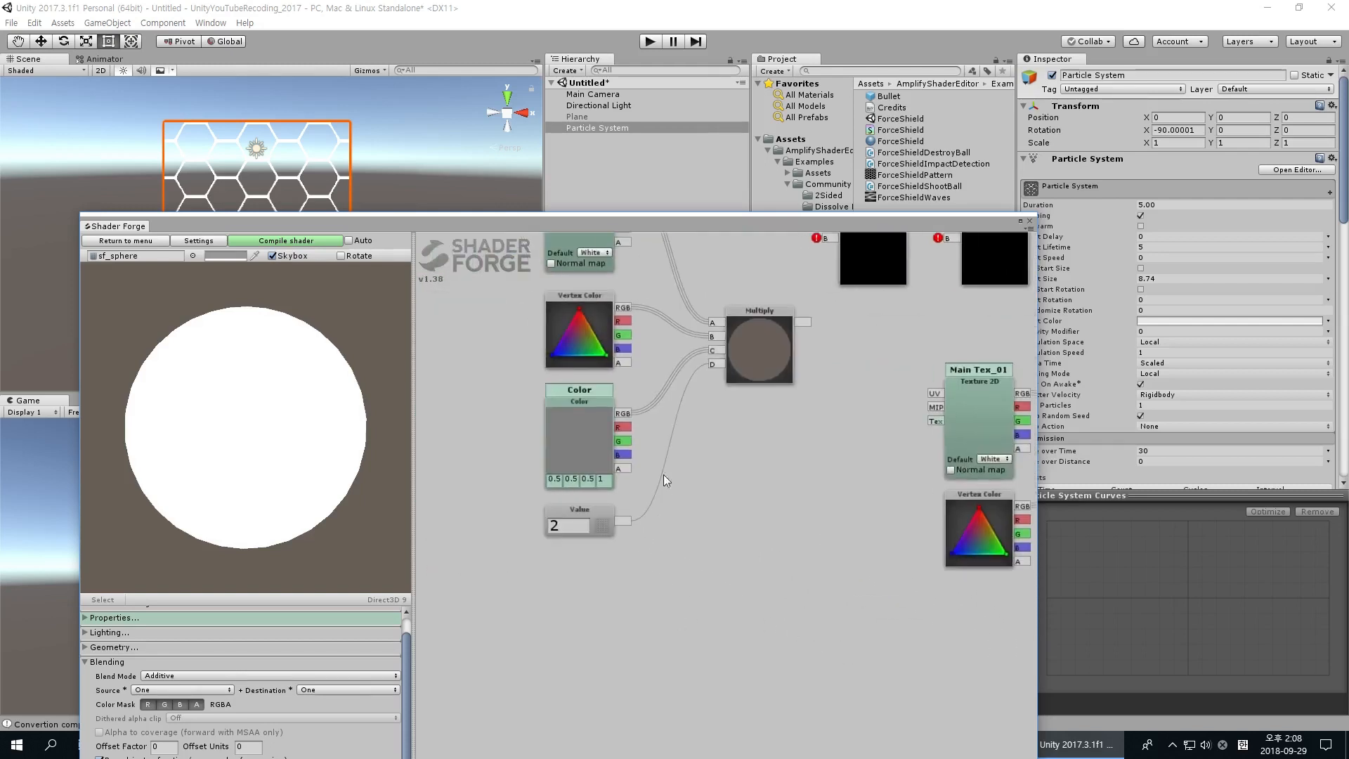
click(598, 407)
middle_drag(814, 608, 677, 604)
middle_drag(768, 580, 725, 558)
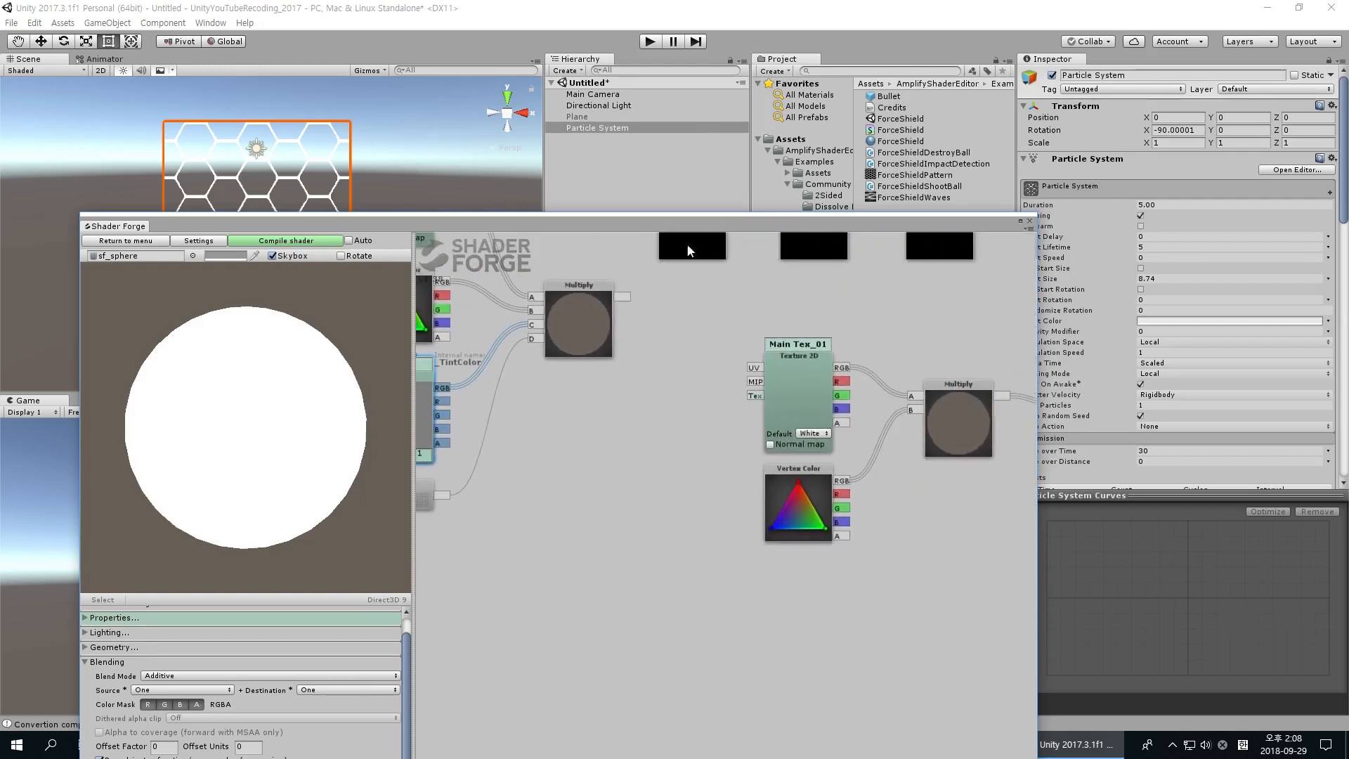
scroll(1200, 385, down, 15)
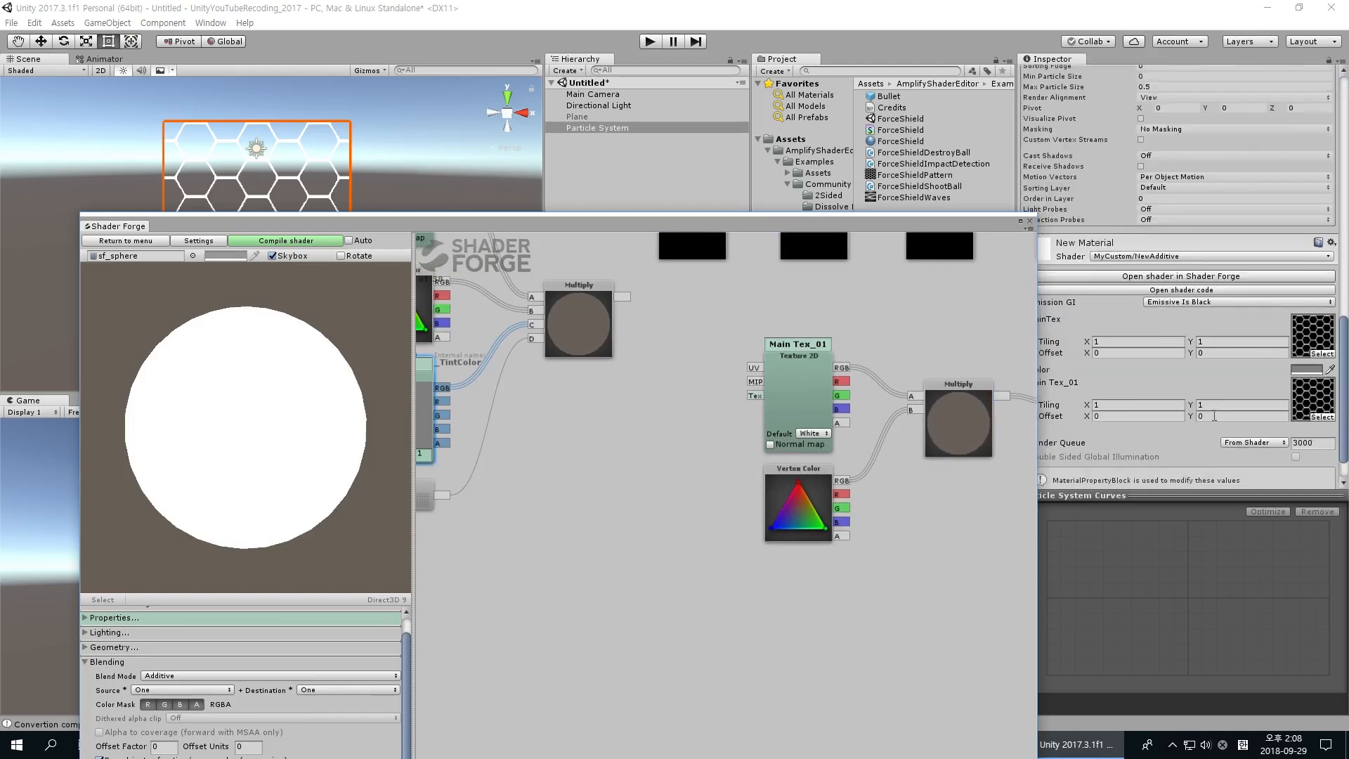
middle_drag(524, 469, 627, 468)
click(783, 591)
middle_drag(876, 597, 746, 581)
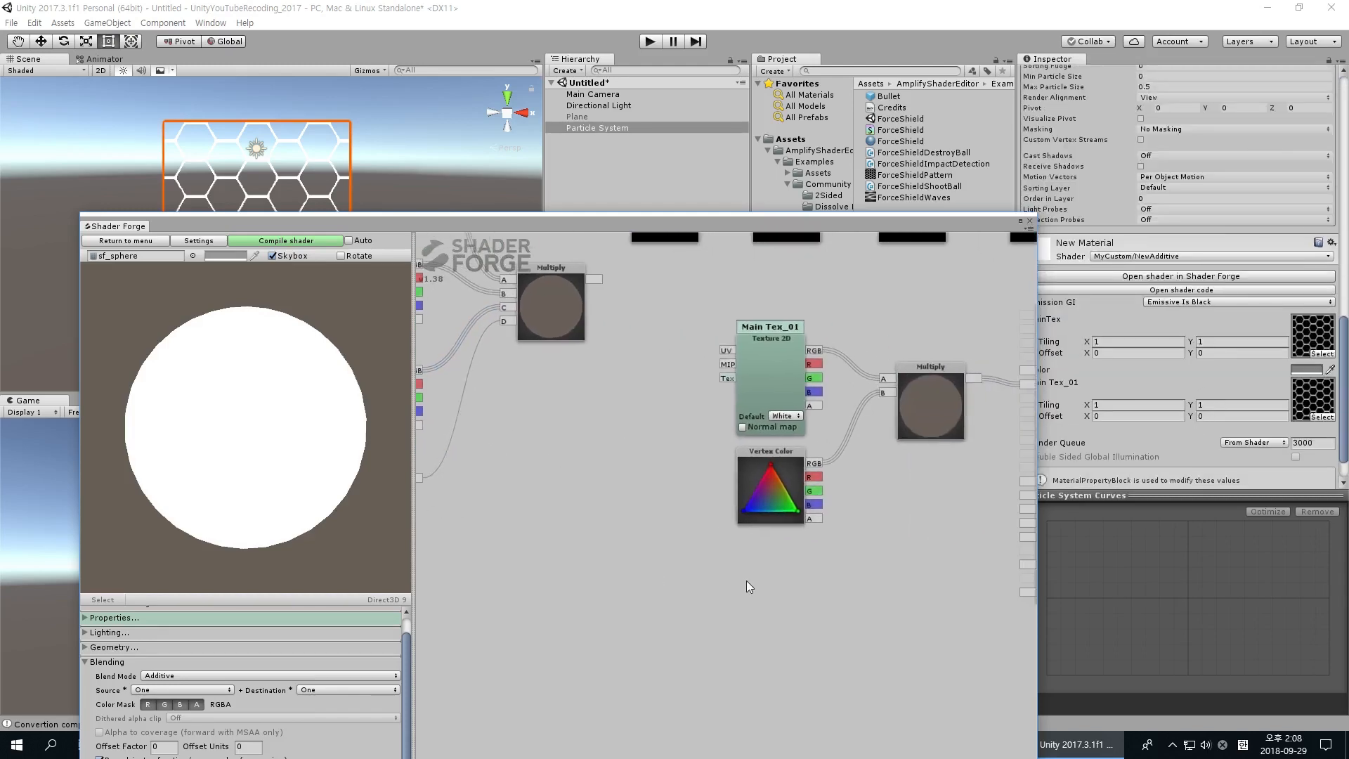
Add a Color node and place it below the Vertex Color node that feeds the two-input Multiply.
key(c)
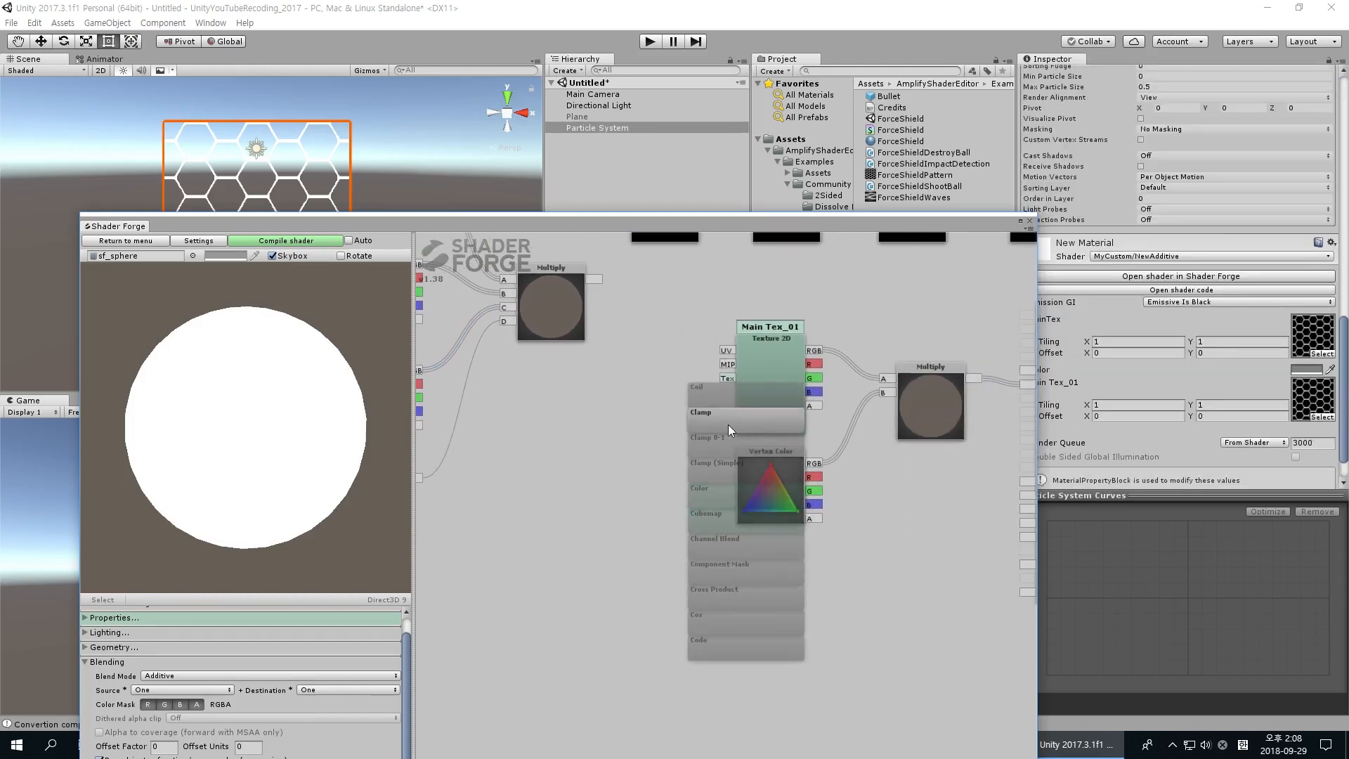
click(733, 491)
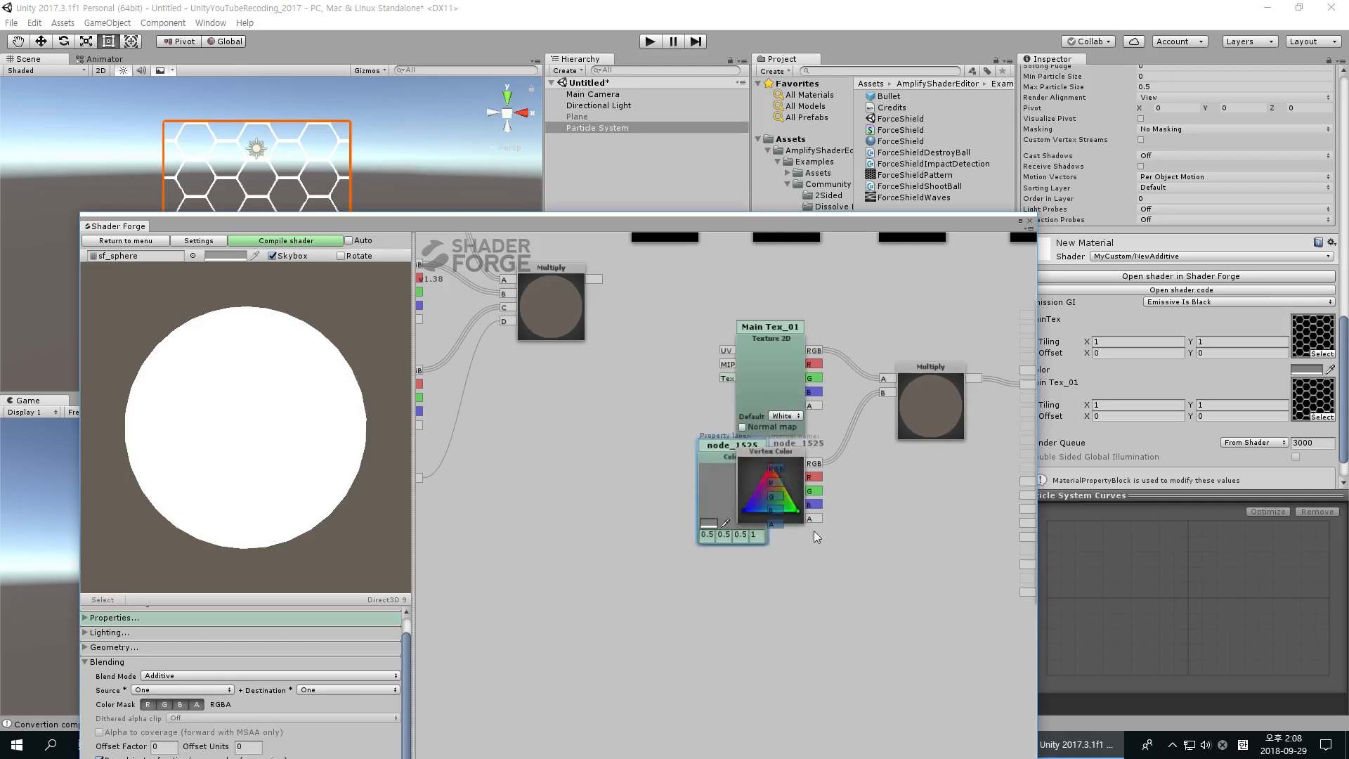
drag(712, 455, 742, 578)
Check the reference Color node's property label, move the Shader Forge window up, and expand the shader's property list.
middle_drag(559, 455, 784, 565)
click(609, 478)
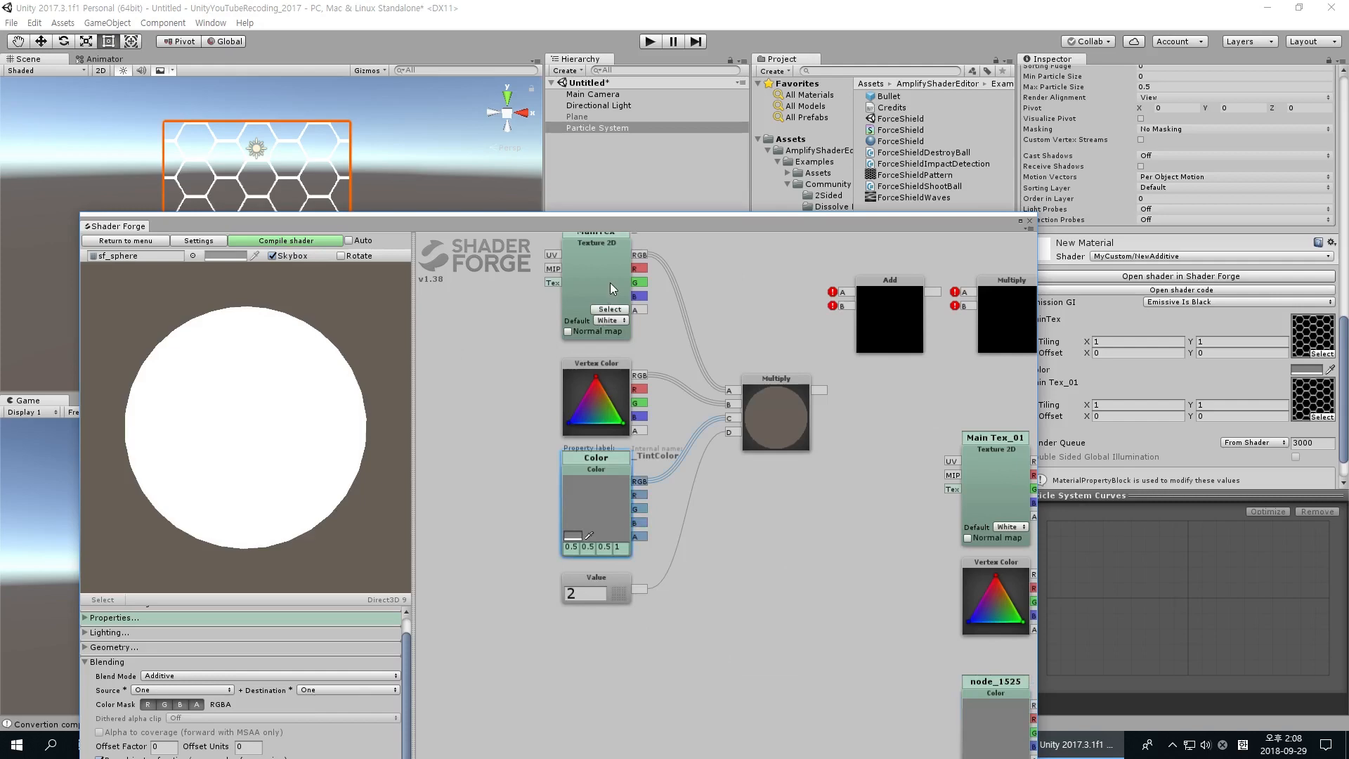
drag(759, 212, 900, 70)
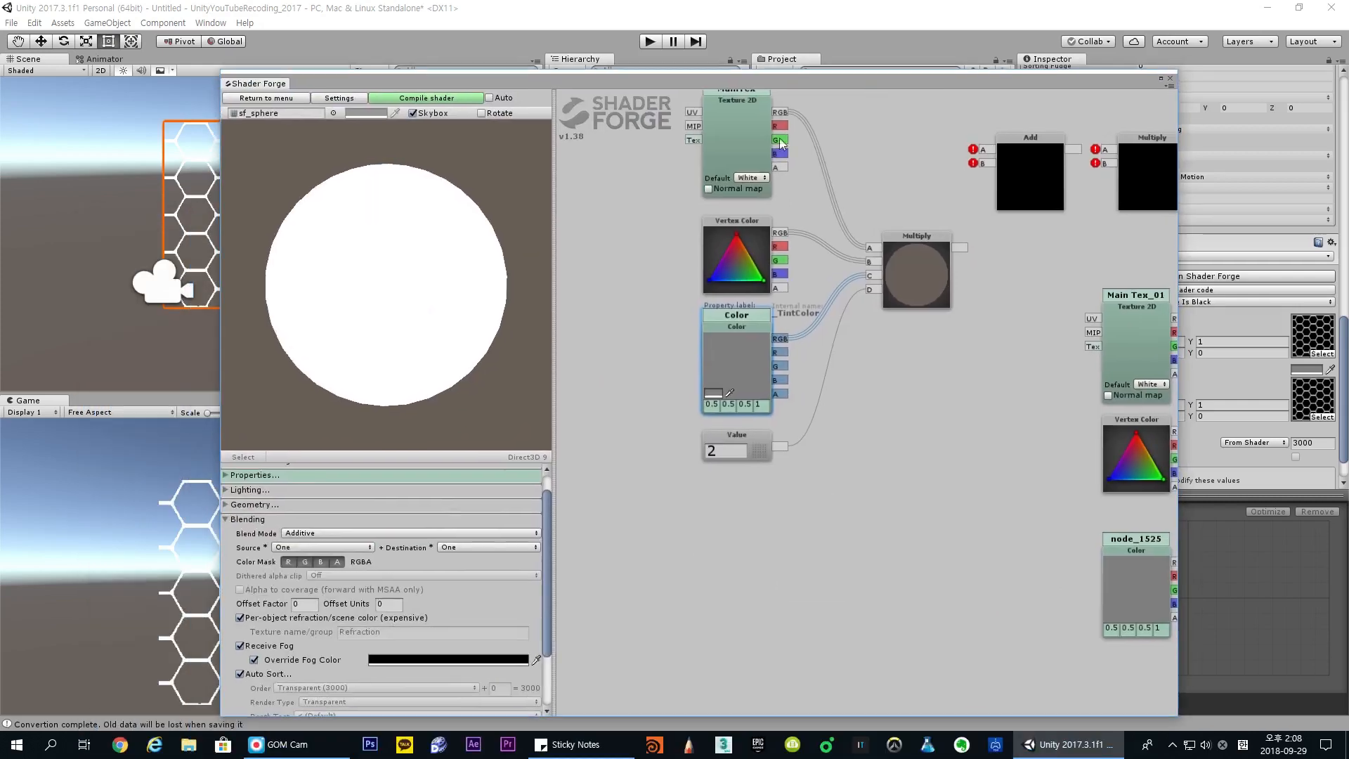
click(230, 476)
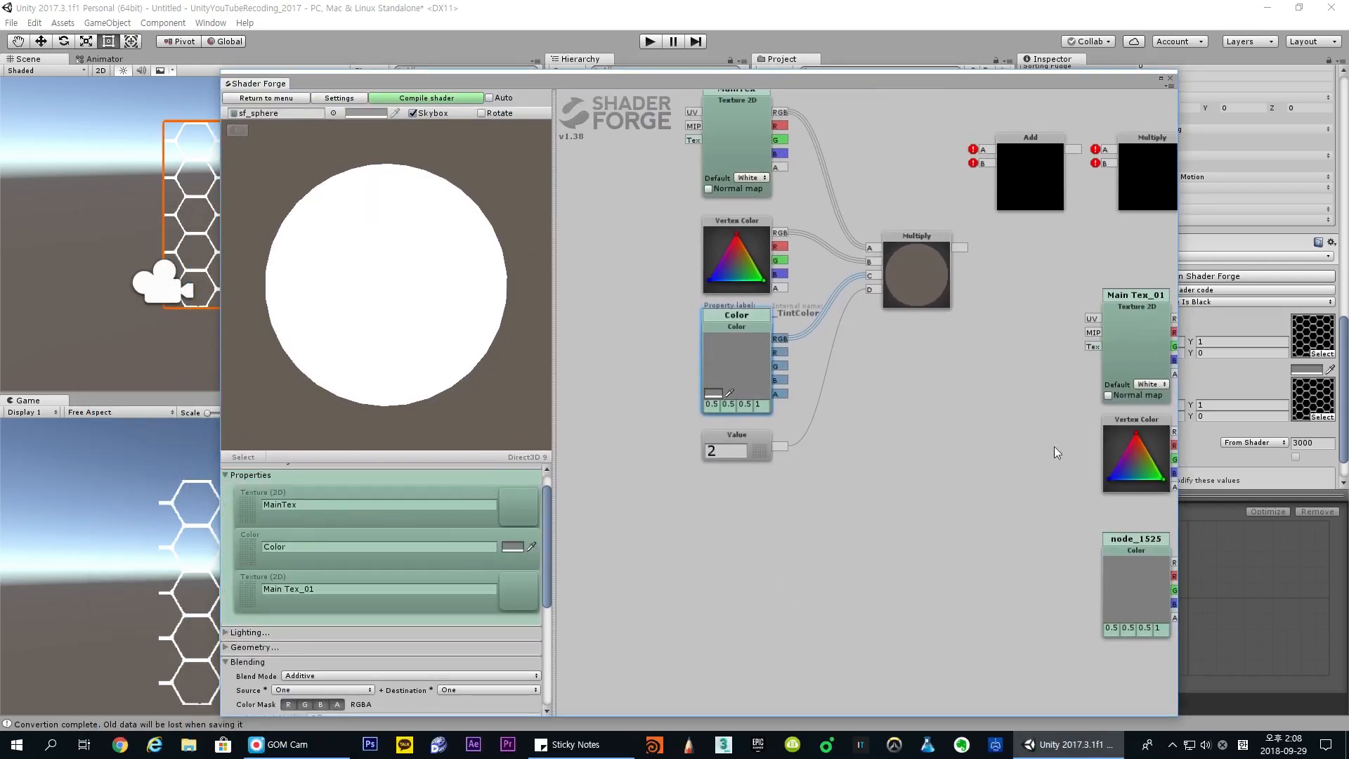
Rename the new Color node as Color_01 and move it directly beneath the Vertex Color node.
middle_drag(1076, 442, 901, 425)
right_click(865, 525)
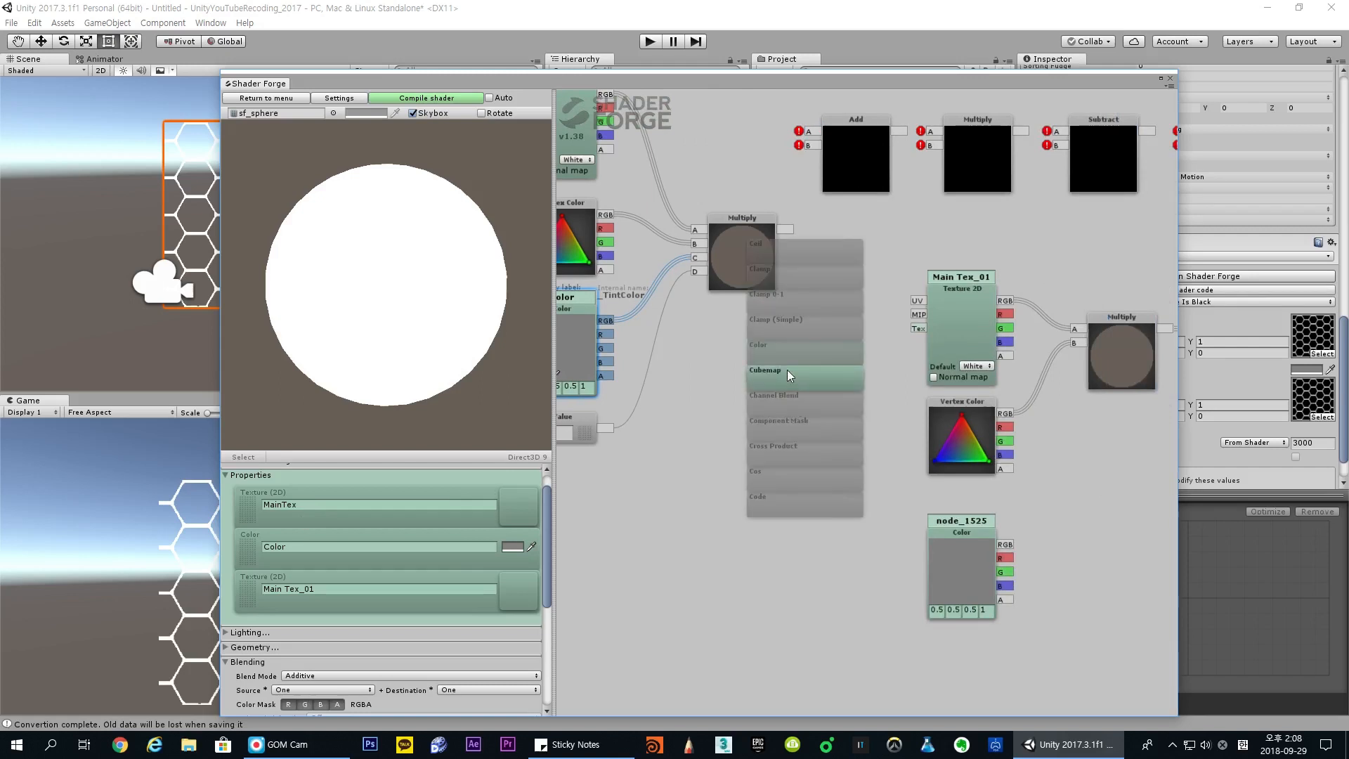
click(812, 563)
middle_drag(811, 563, 721, 560)
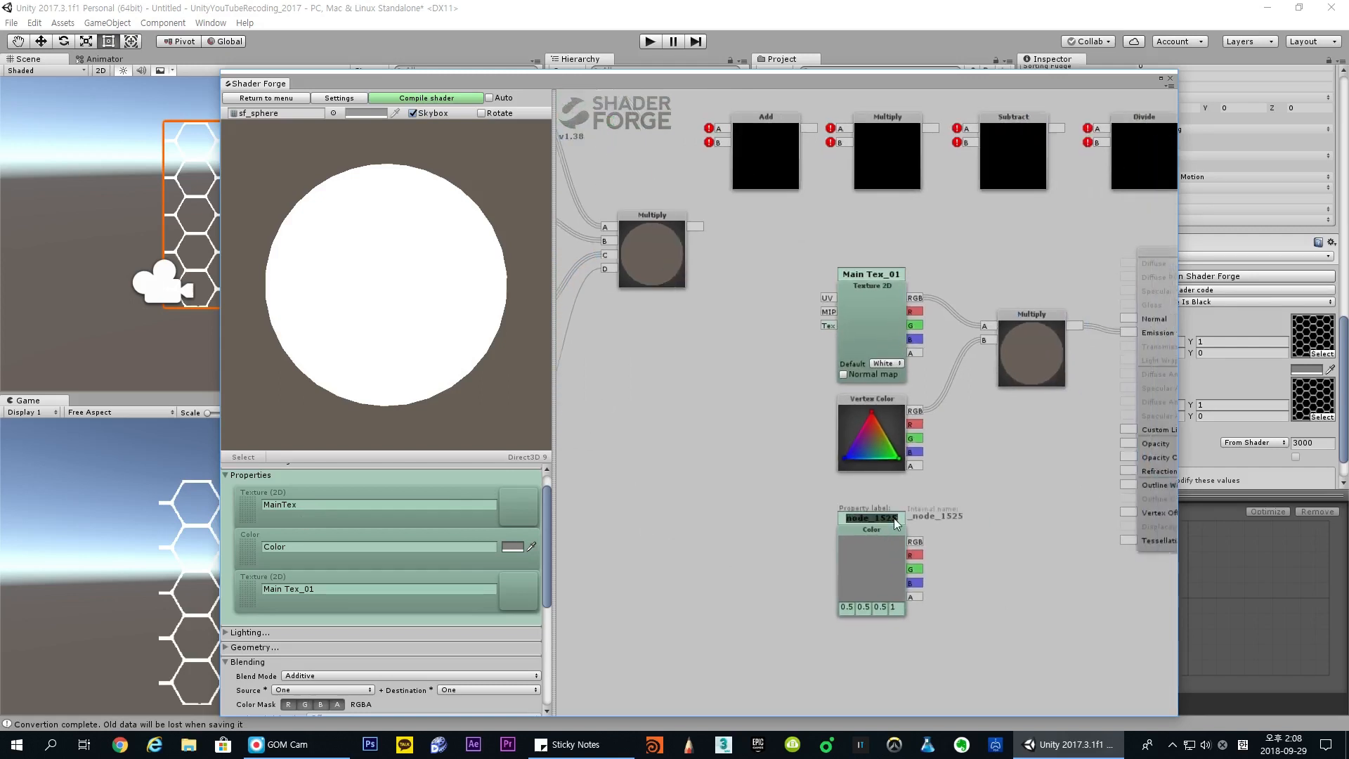
text(Color_01)
drag(883, 509, 883, 490)
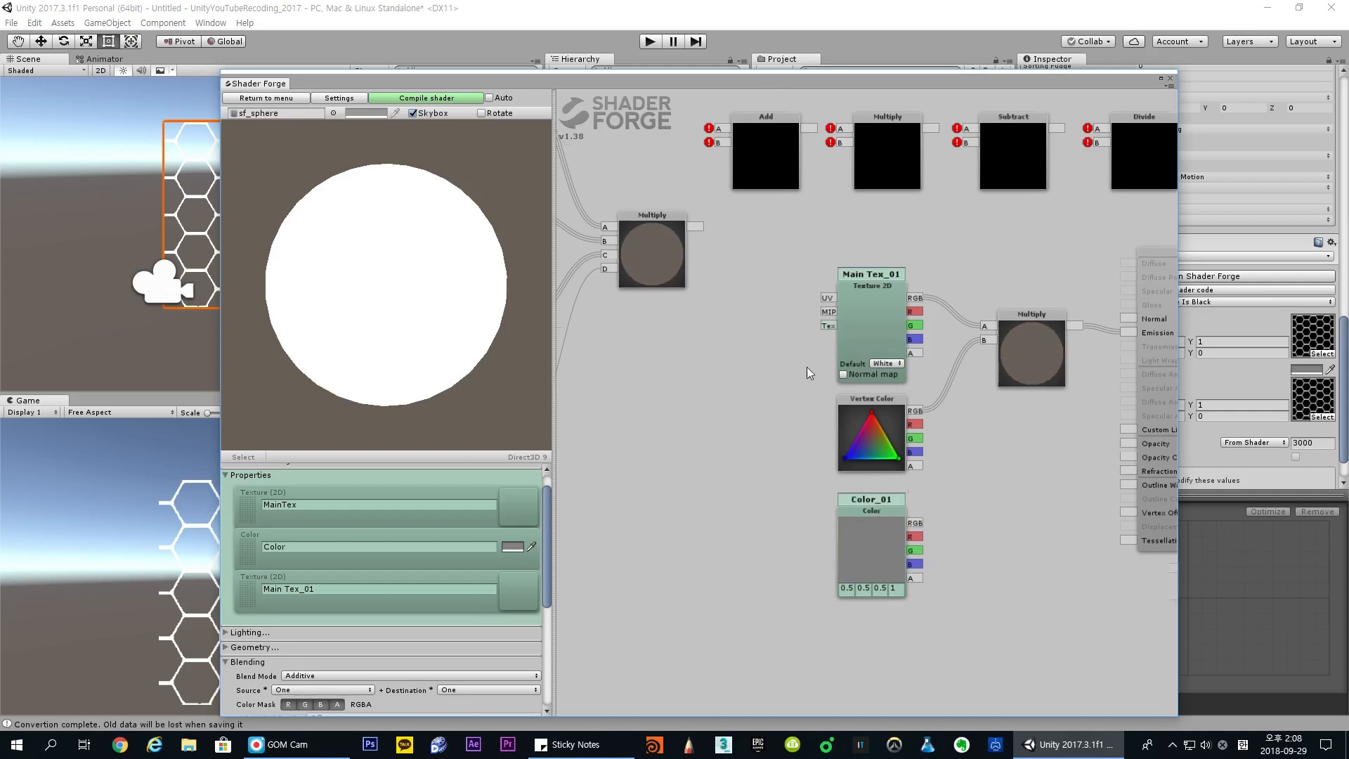
Examine the inputs of the Multiply node feeding Emission and the unconnected Color_01 output.
middle_drag(807, 367, 719, 425)
middle_drag(735, 505, 874, 523)
click(1099, 372)
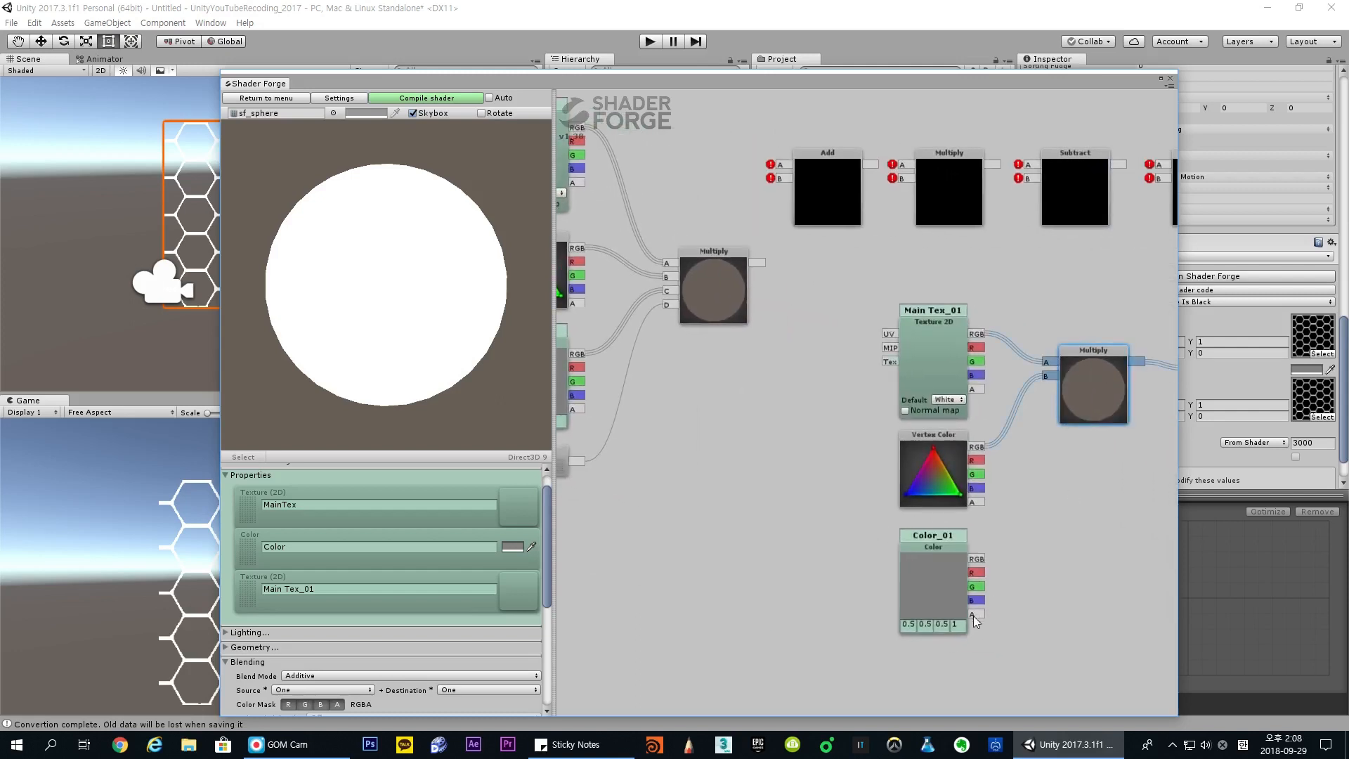
mouse_move(762, 430)
middle_down()
mouse_move(871, 449)
mouse_move(768, 426)
middle_up()
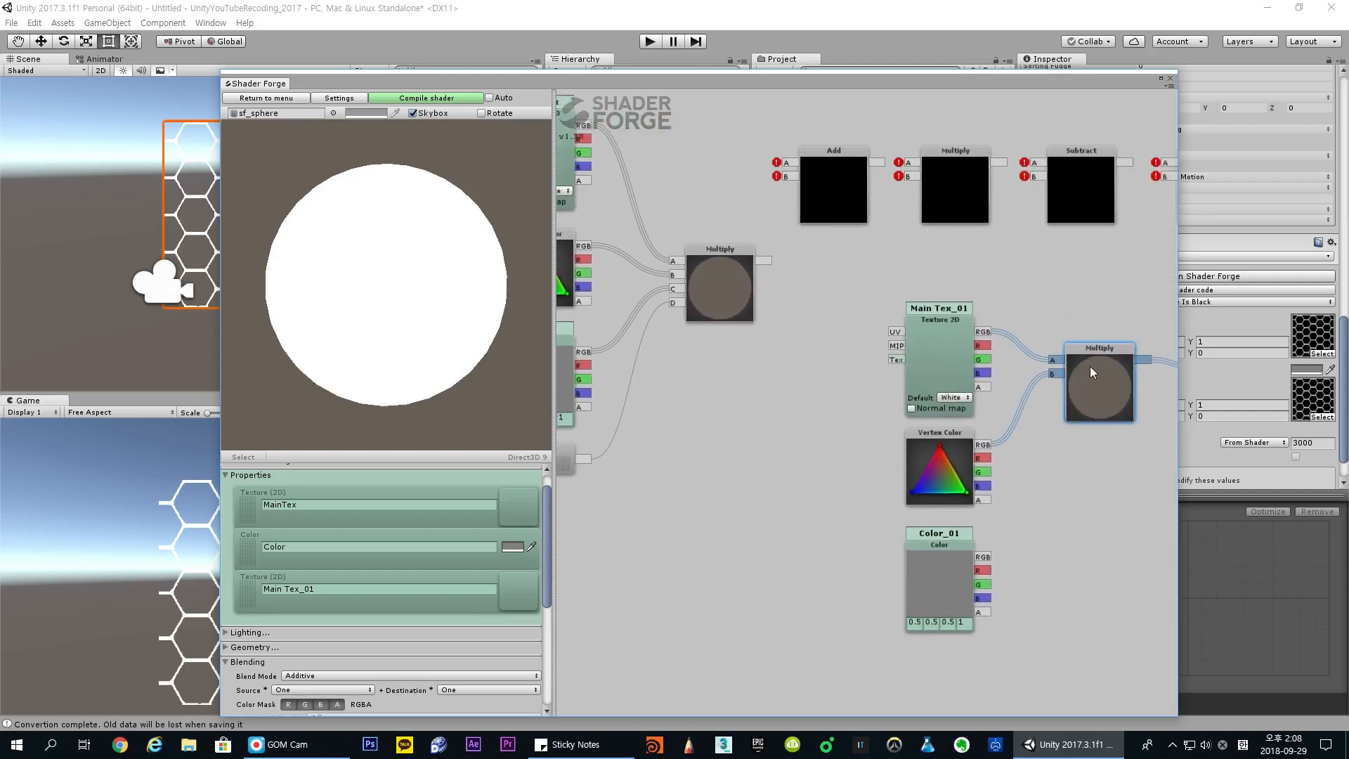
middle_drag(1011, 462, 946, 463)
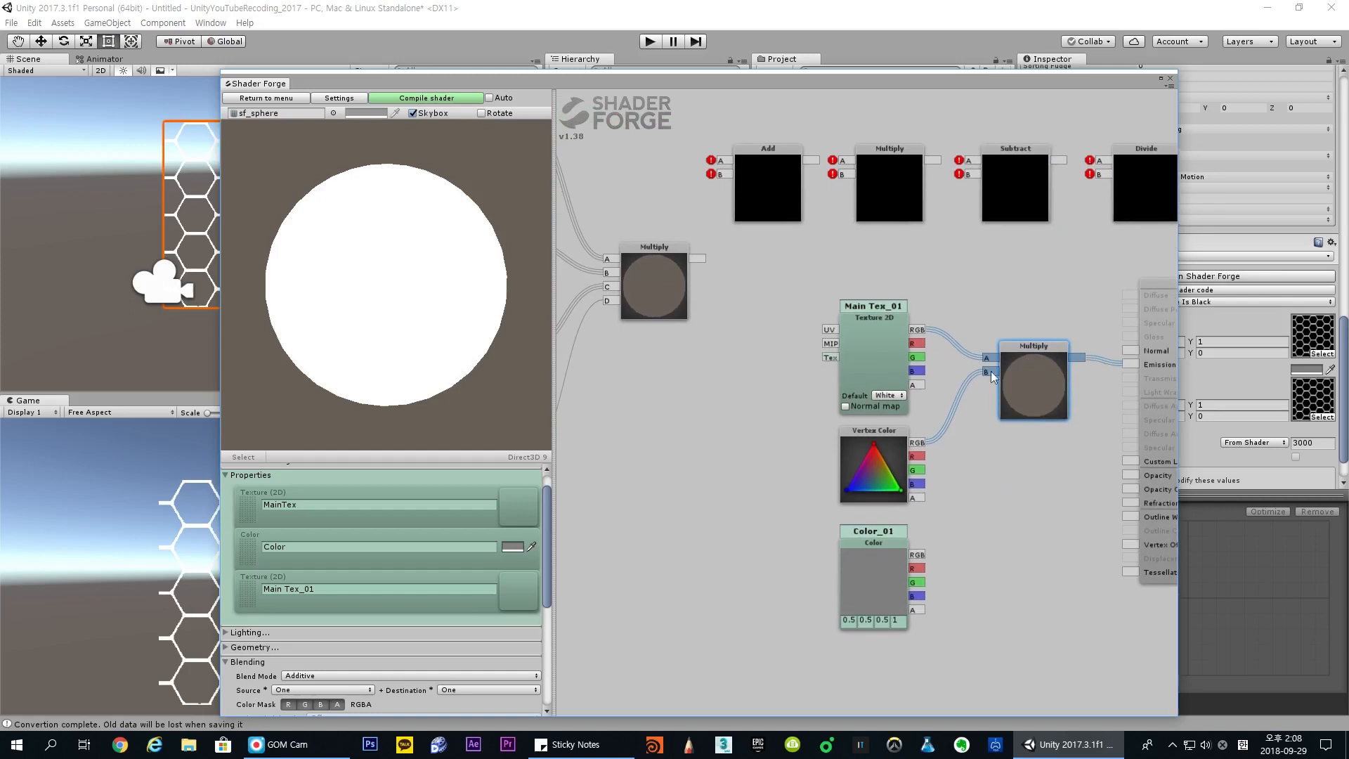
drag(918, 555, 981, 578)
middle_drag(1010, 436, 820, 407)
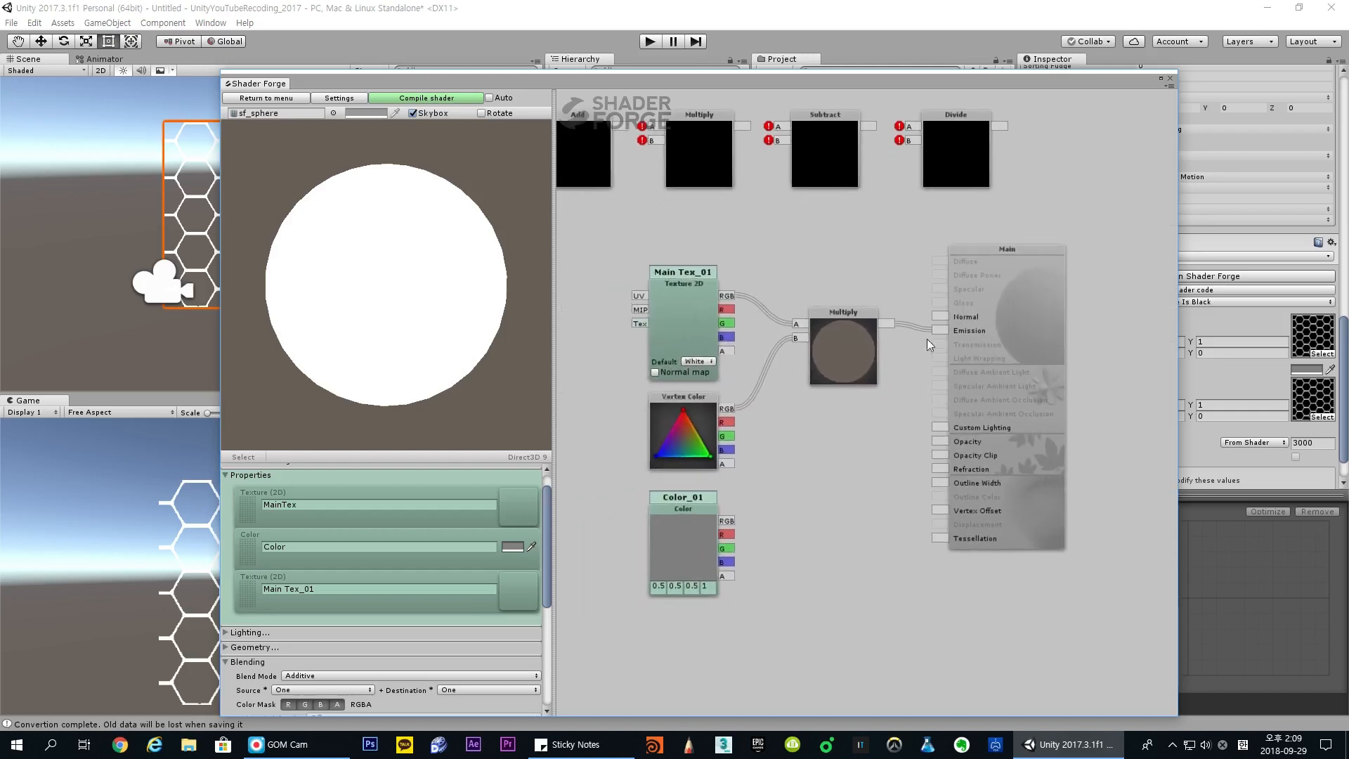
click(842, 330)
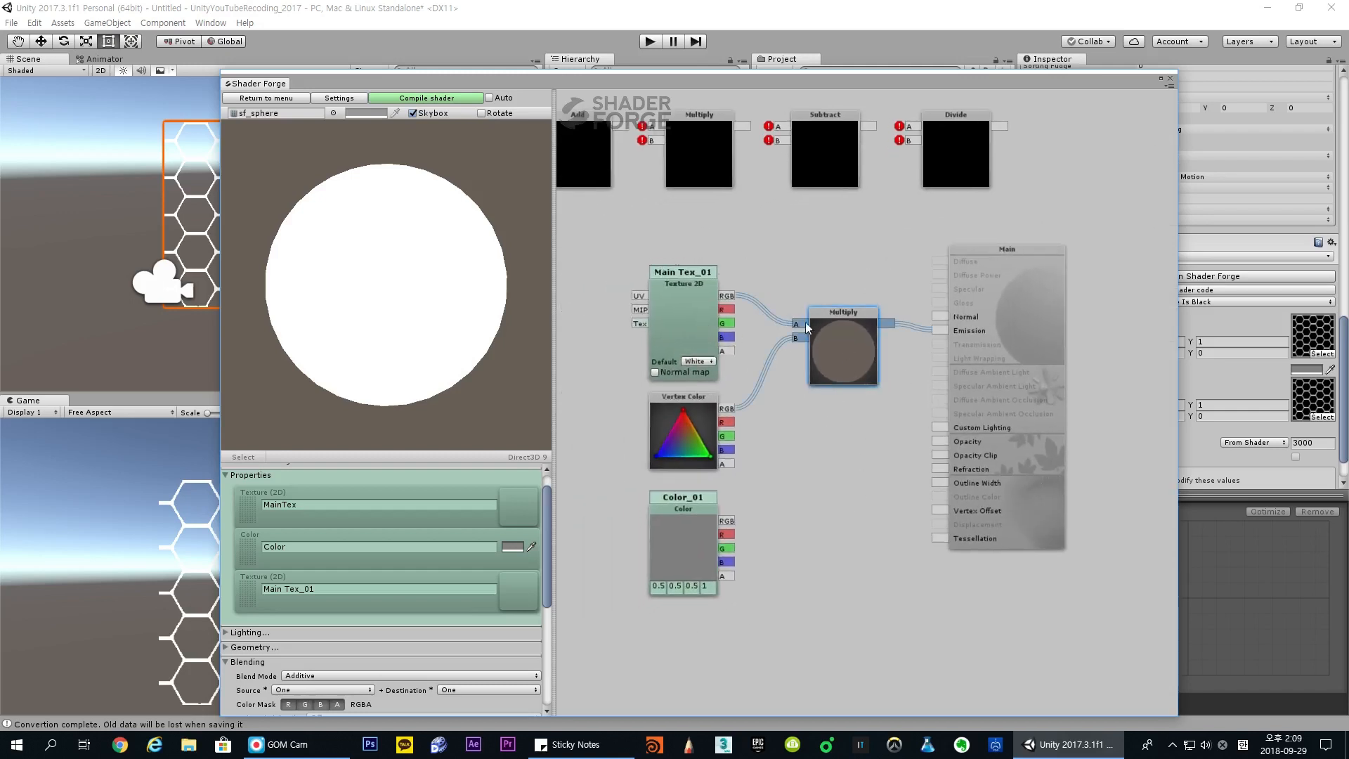
Try combining the existing Multiply output and Color_01 RGB in a second Multiply node, and delete that node.
drag(962, 288, 1086, 295)
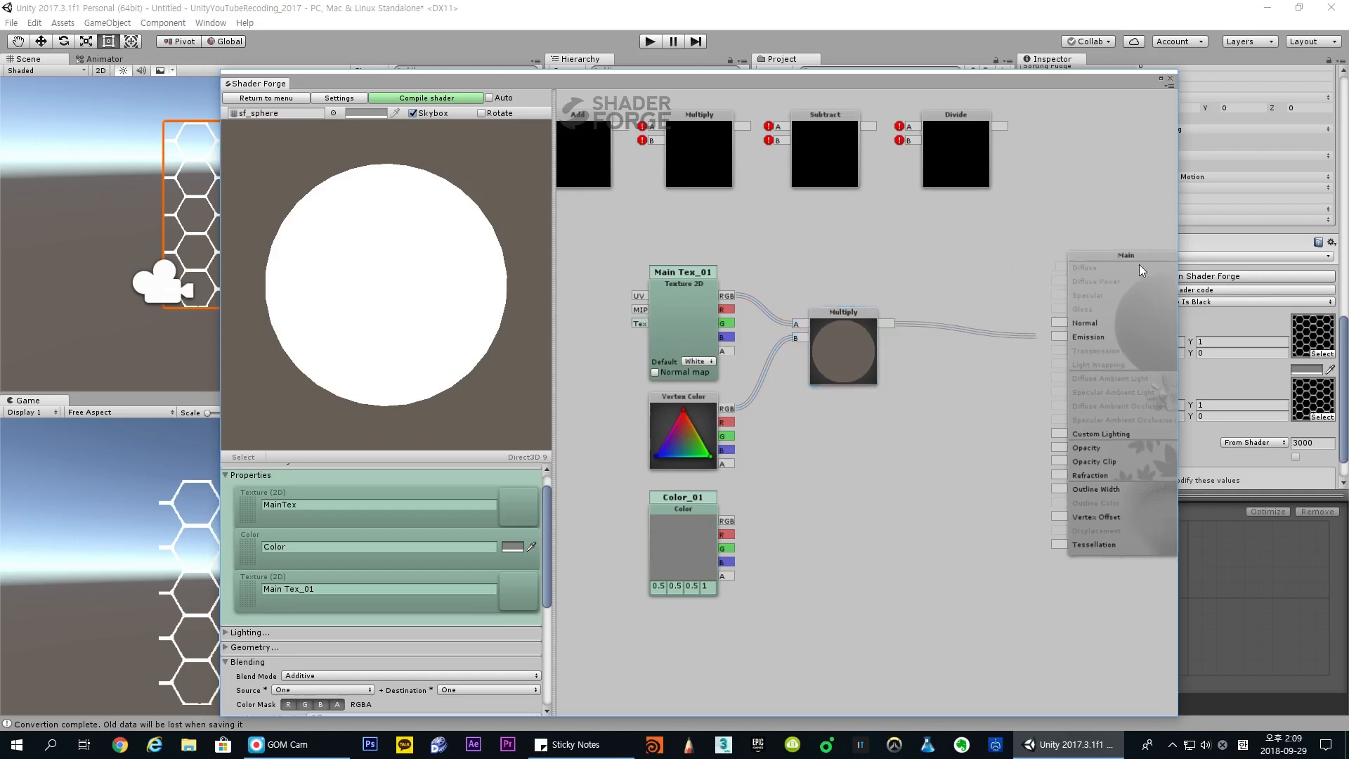
key(m)
click(961, 329)
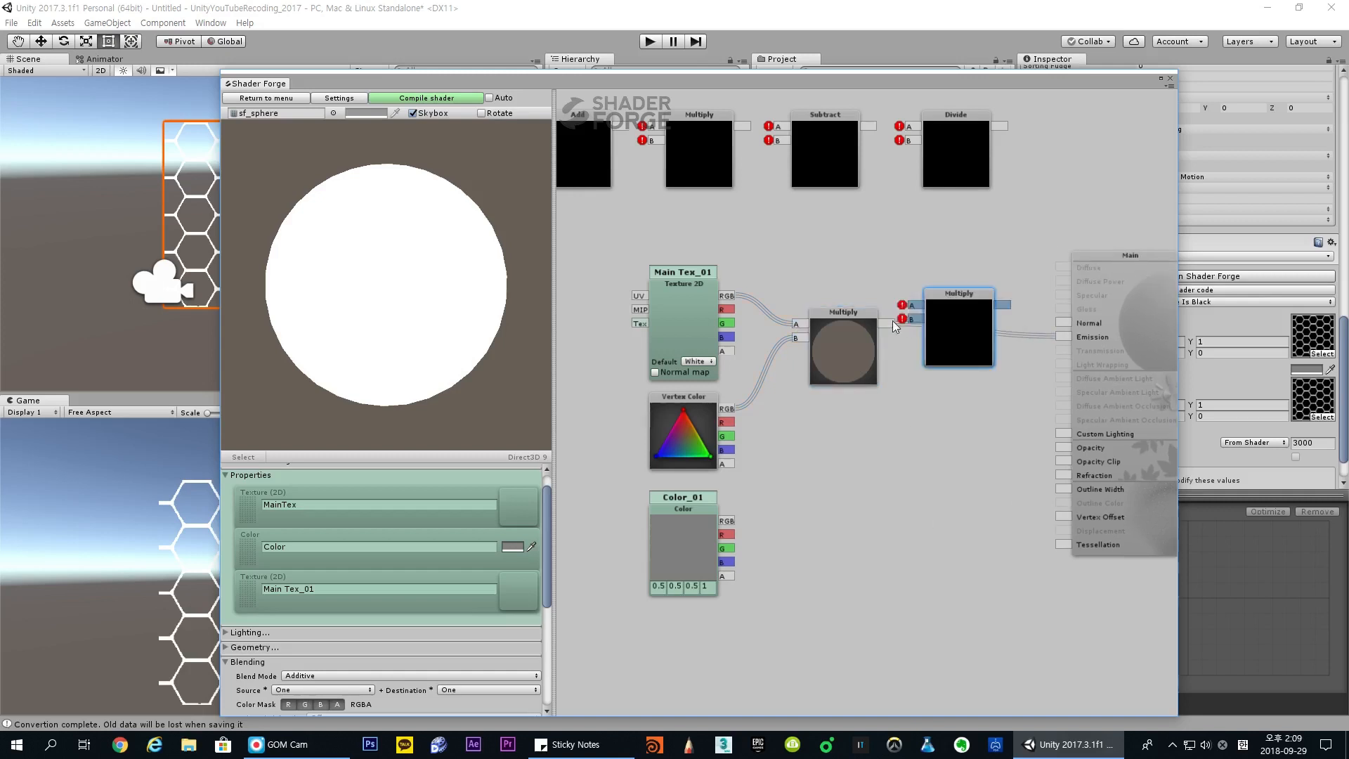
drag(891, 323, 913, 307)
drag(951, 302, 994, 319)
drag(726, 521, 954, 338)
drag(993, 327, 963, 387)
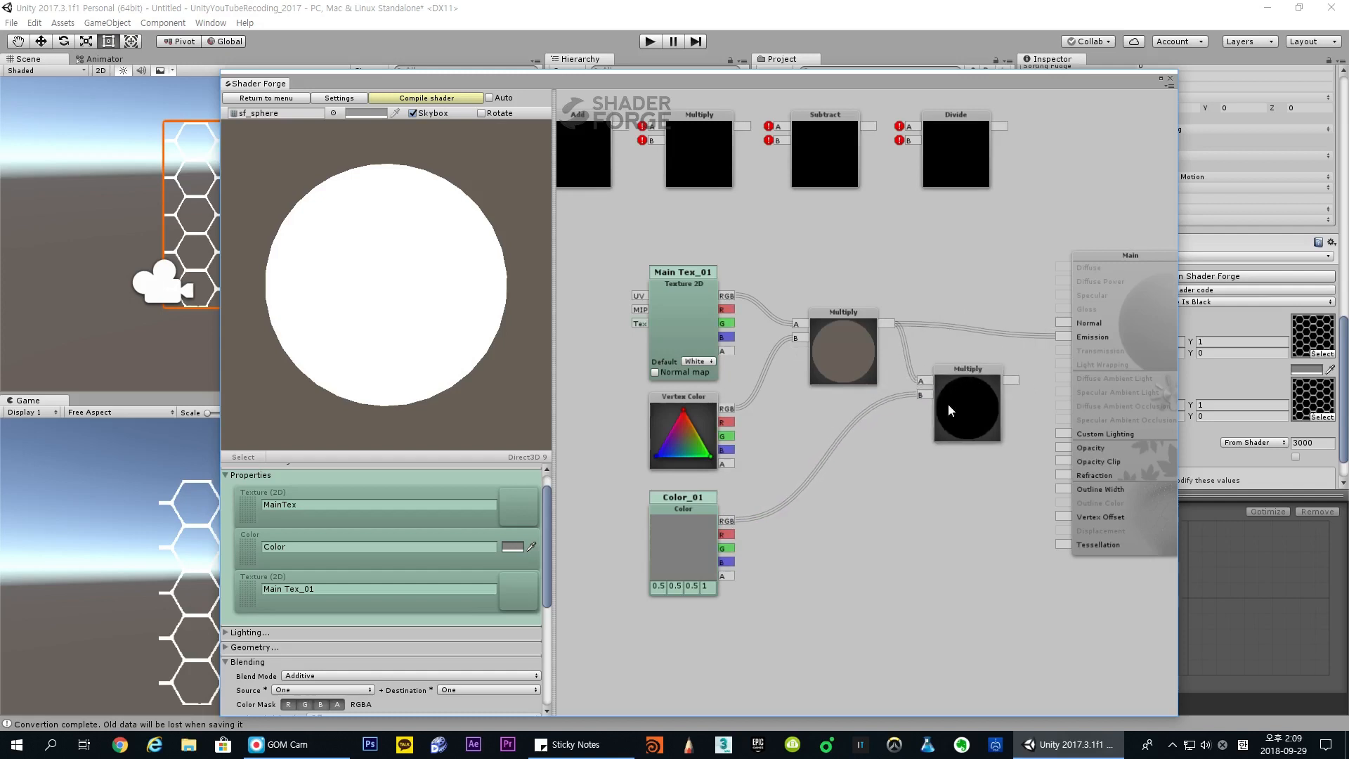
click(947, 403)
key(Delete)
Connect Color_01 RGB to input C of the Multiply node feeding Emission, and compare with the reference Multiply graph.
drag(728, 521, 800, 352)
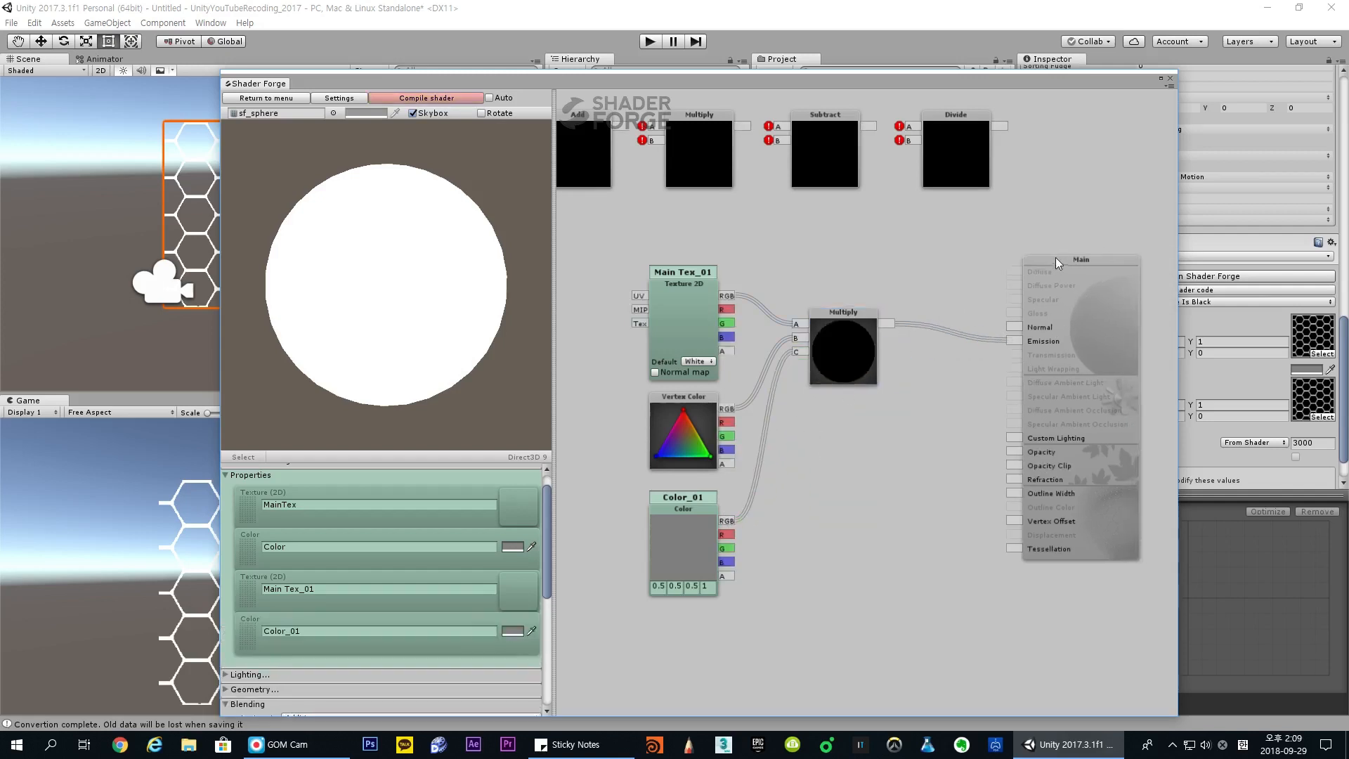
drag(874, 251, 967, 277)
drag(597, 300, 863, 331)
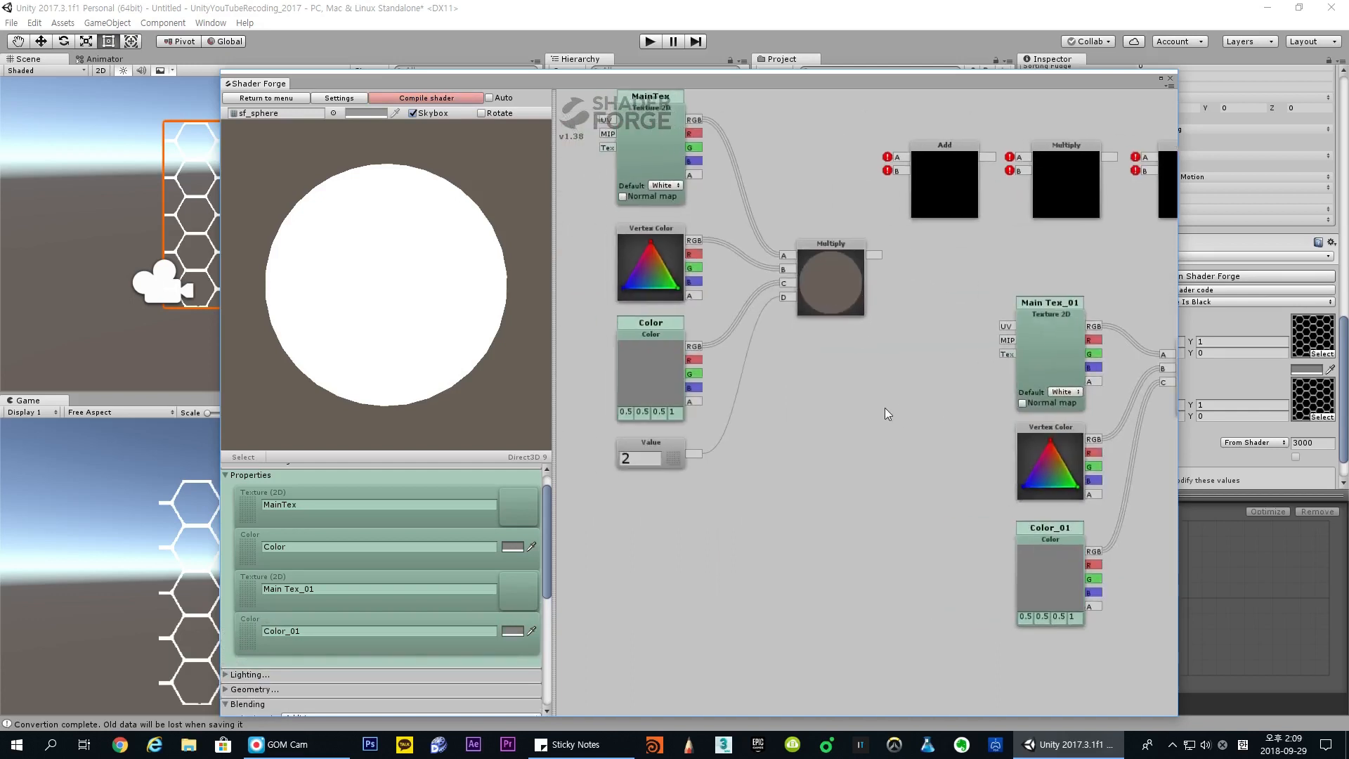
drag(886, 408, 772, 373)
drag(1061, 486, 886, 488)
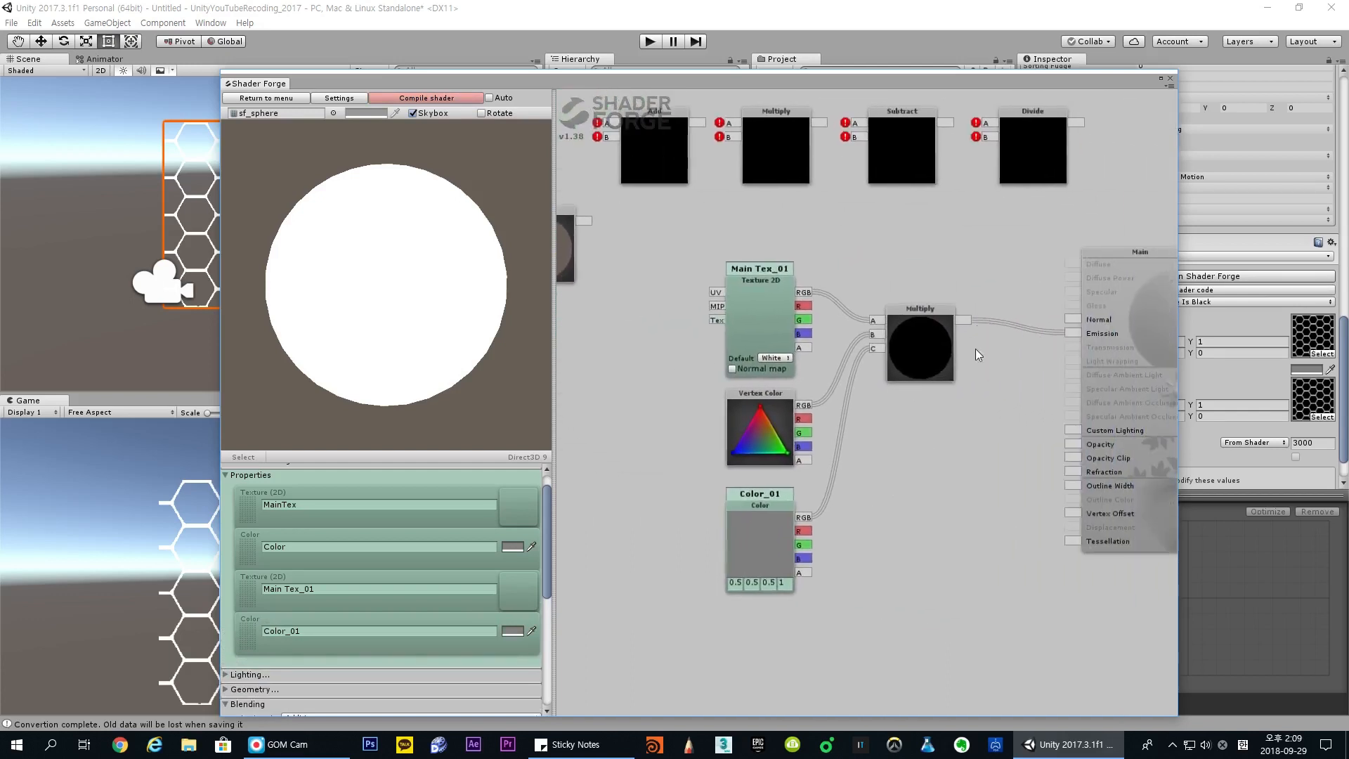
Compile the shader and move the Shader Forge window clear of the scene view and material settings.
click(436, 99)
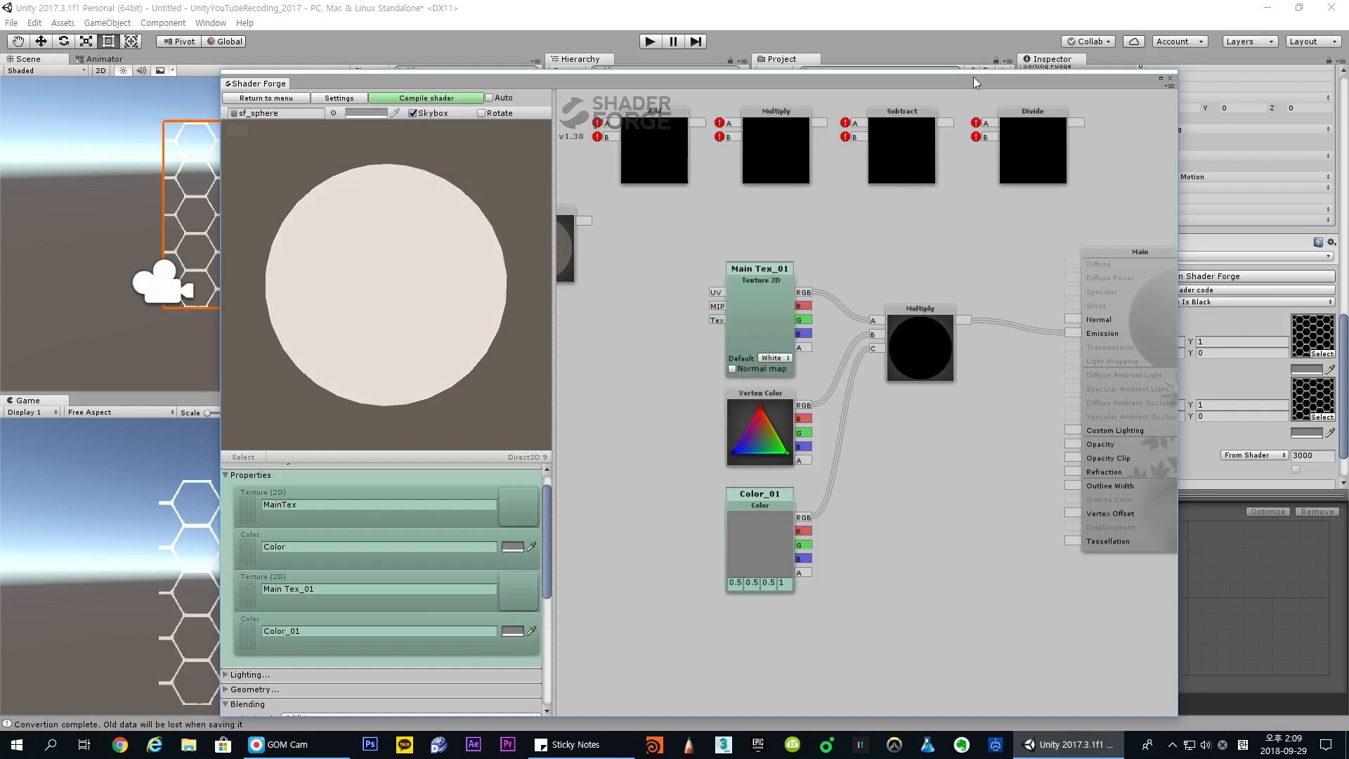
drag(973, 78, 863, 336)
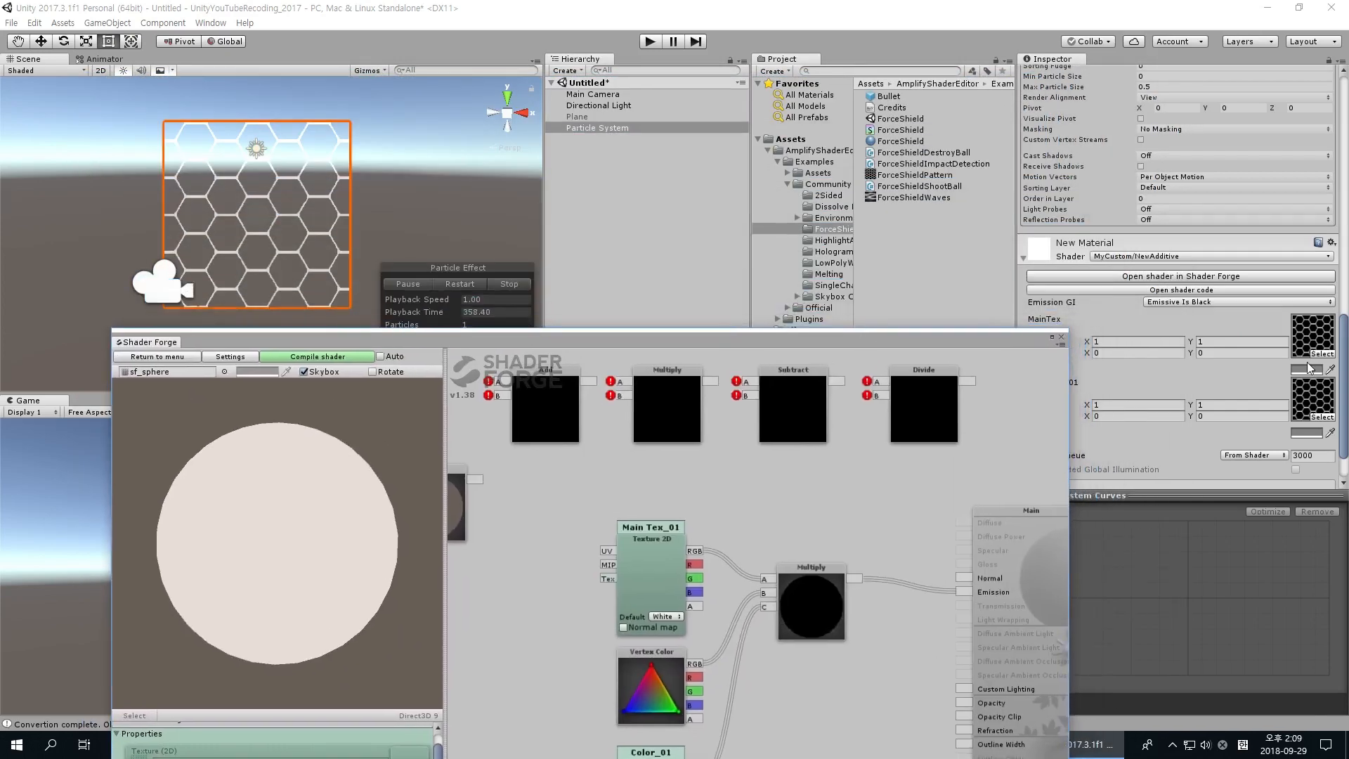
drag(1001, 339, 937, 336)
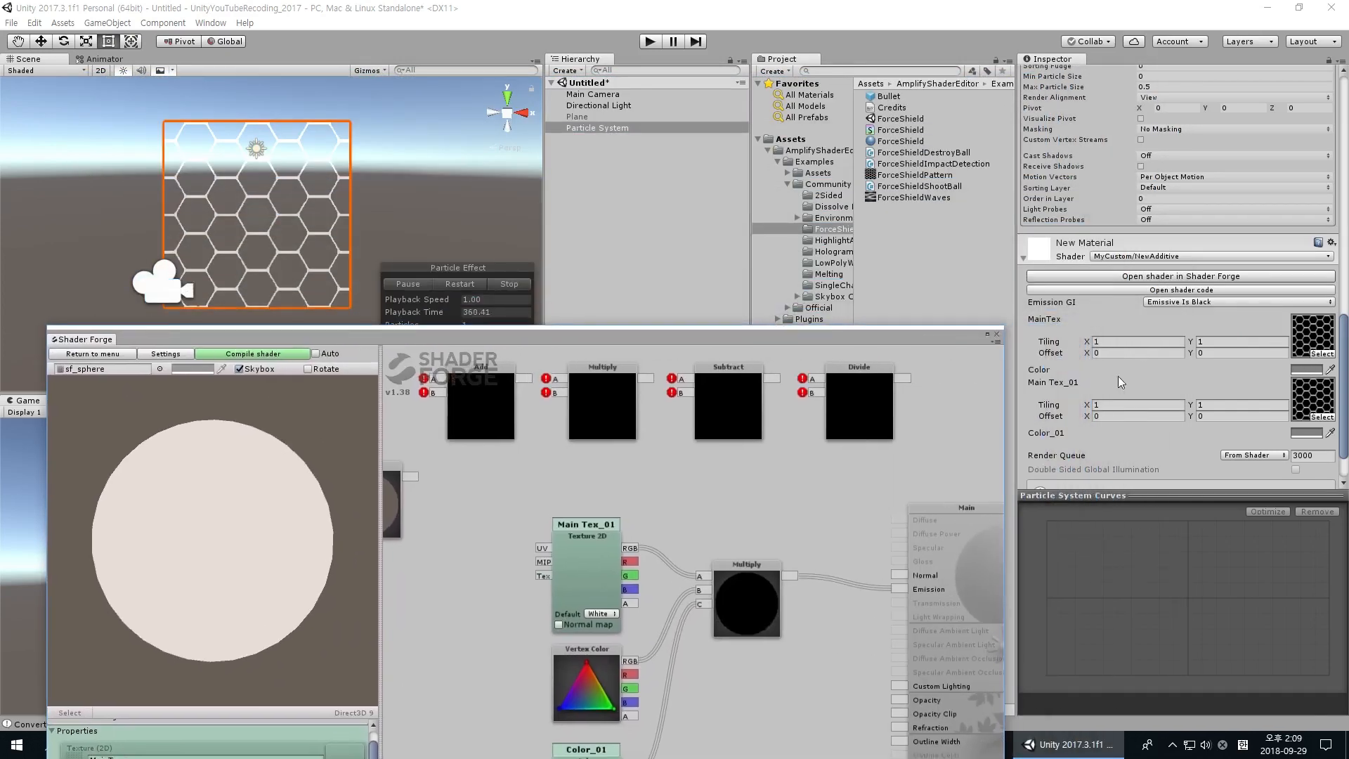
Try a bright red for the material's Color_01 property.
click(1306, 433)
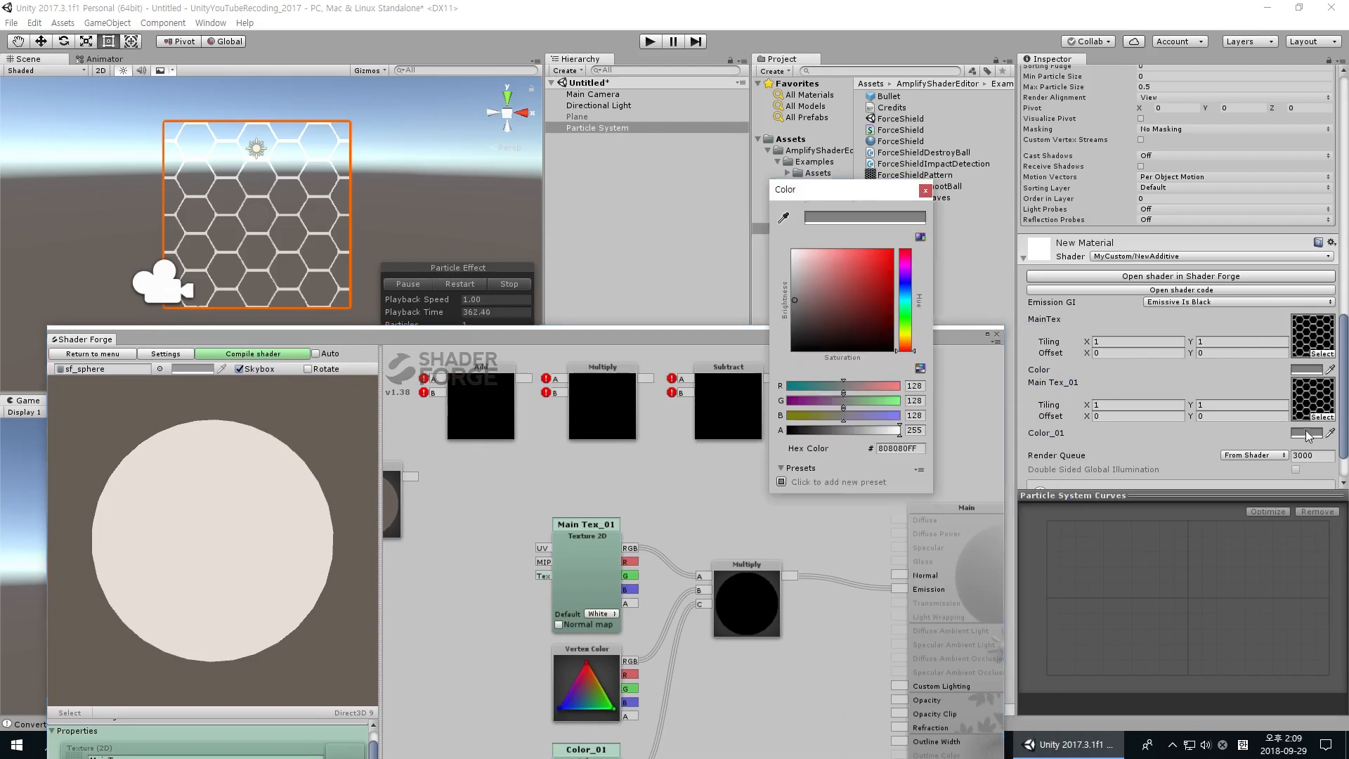
drag(814, 270, 894, 239)
click(878, 251)
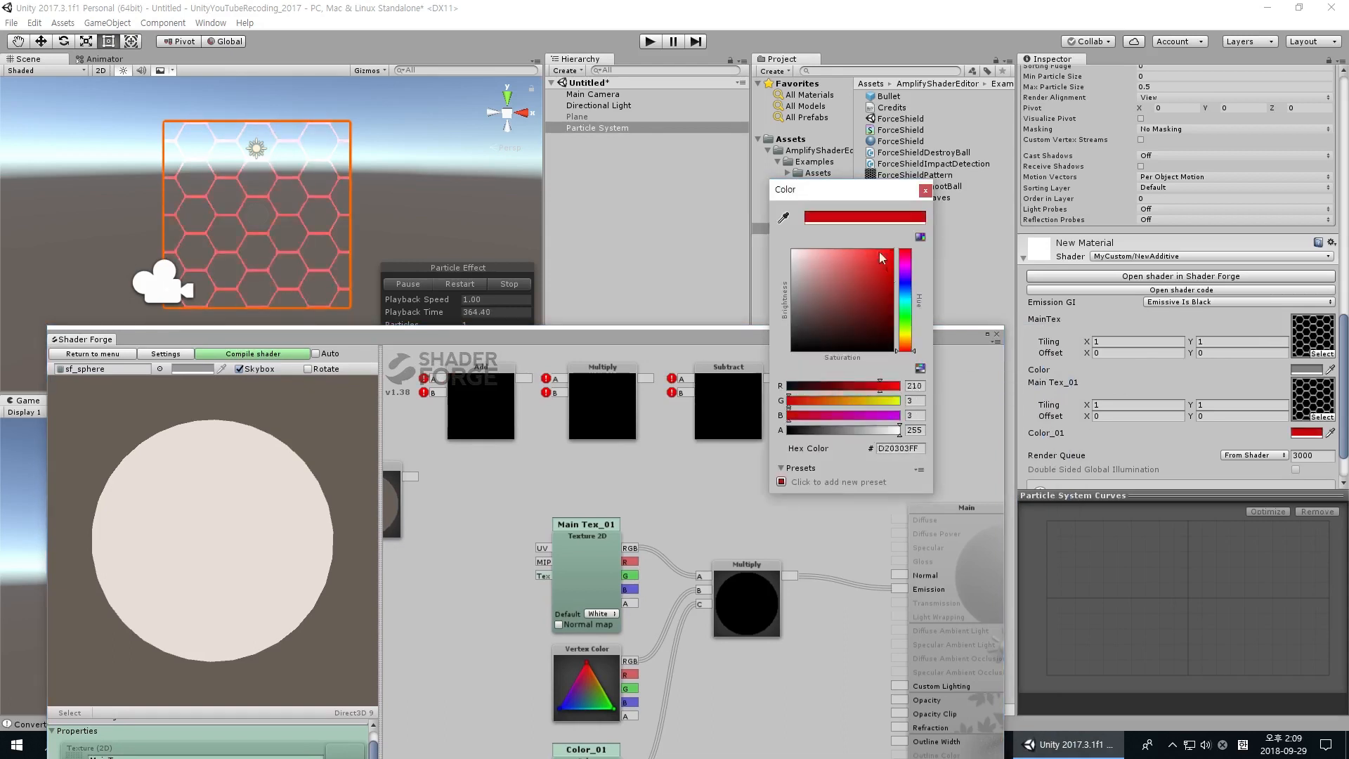
click(925, 190)
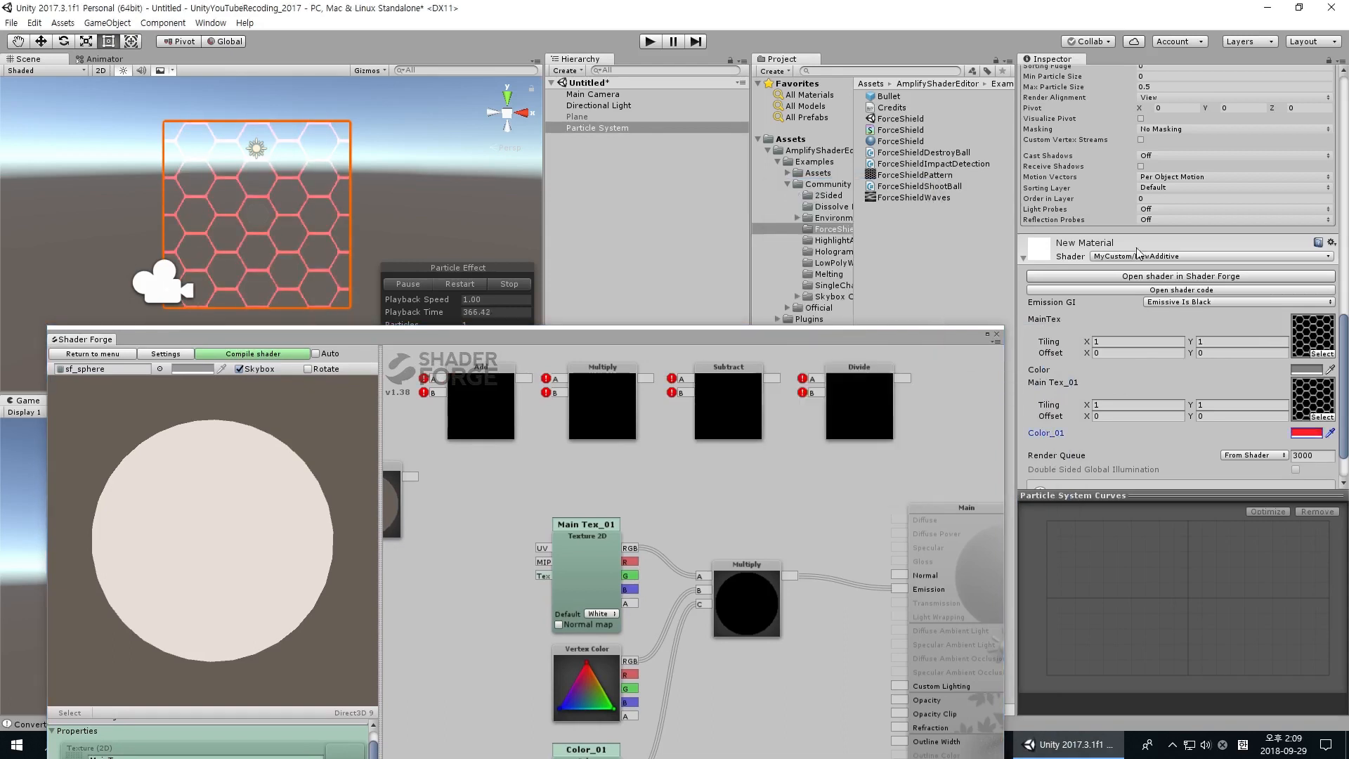
Try several hues for the Particle System's Start Color and set it to white.
scroll(1175, 218, up, 15)
click(1178, 321)
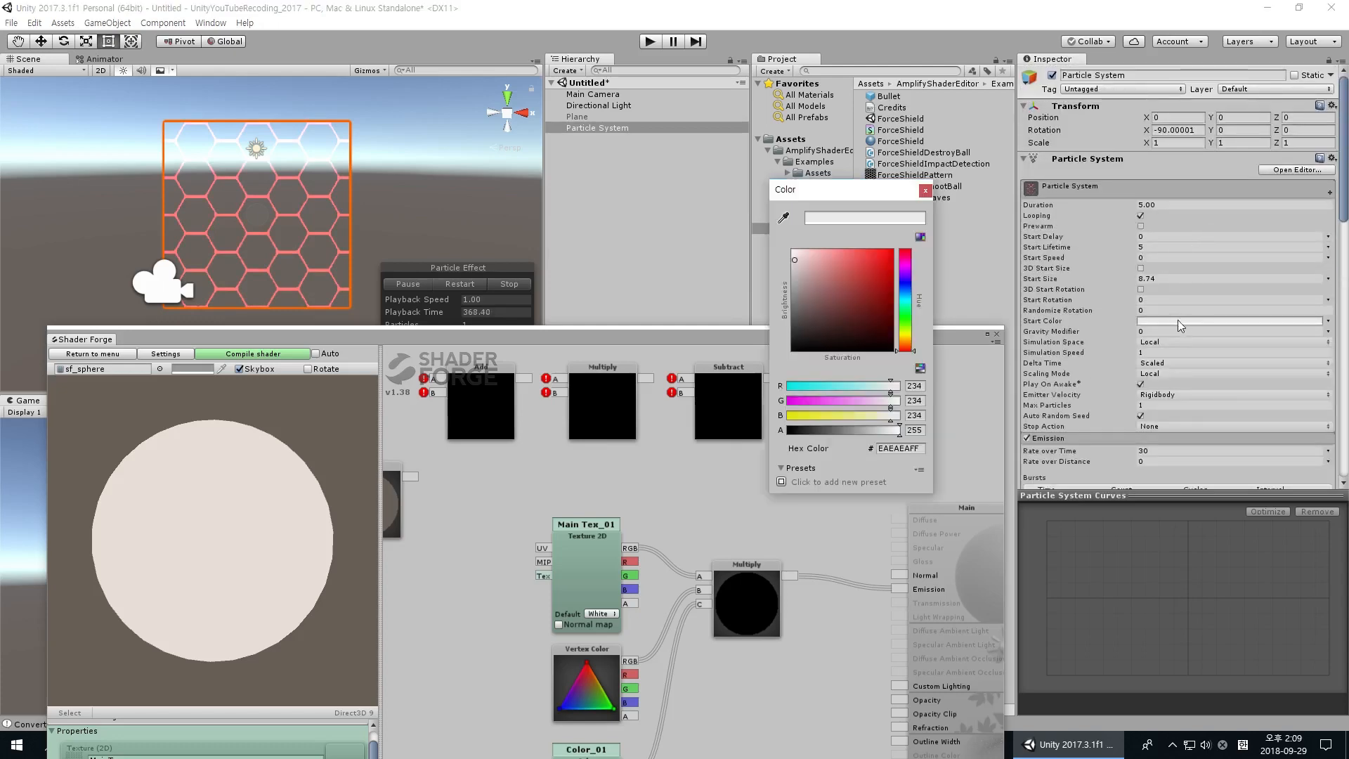
click(861, 318)
drag(860, 319, 849, 285)
click(906, 337)
click(846, 305)
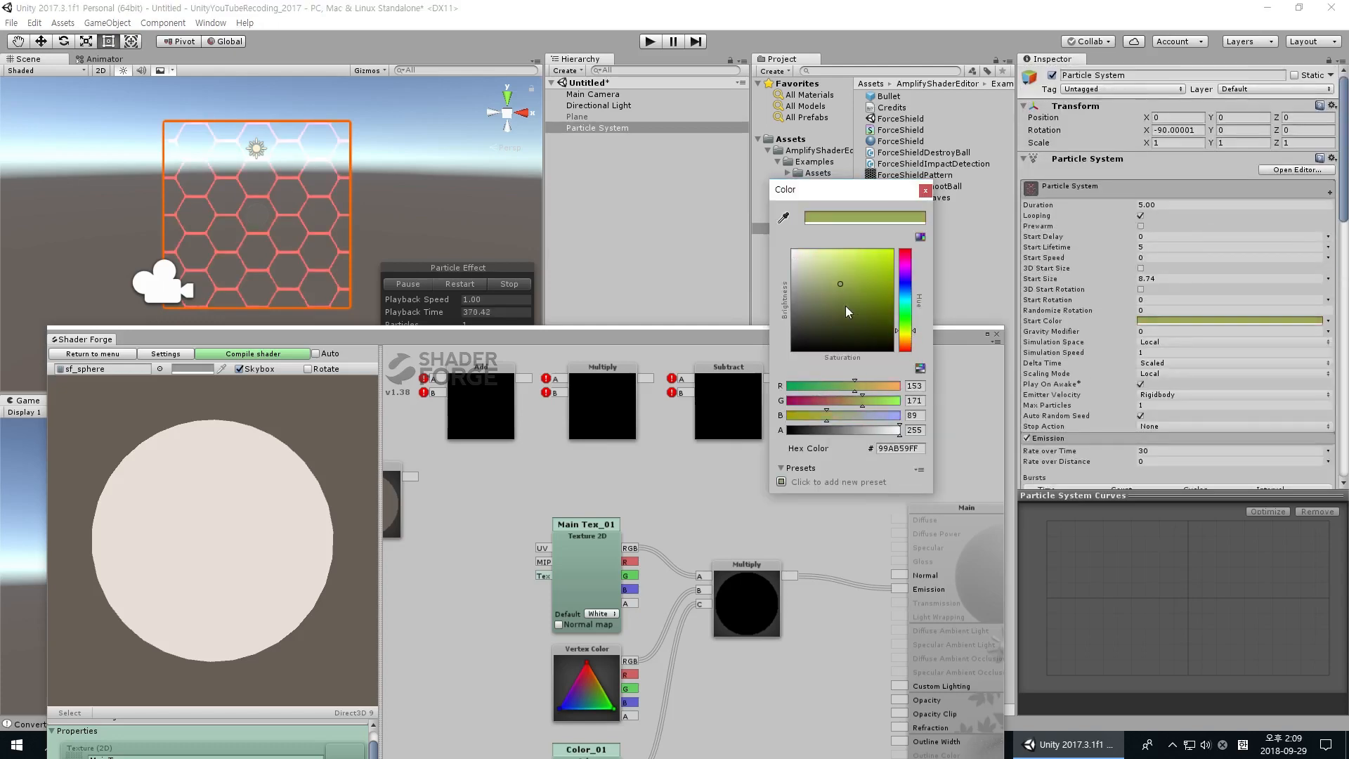
click(888, 250)
click(905, 285)
mouse_move(916, 298)
mouse_down()
mouse_move(917, 316)
mouse_move(916, 279)
mouse_up()
drag(827, 269, 789, 246)
click(1040, 317)
Set the material's Color_01 property to white.
scroll(1136, 322, down, 18)
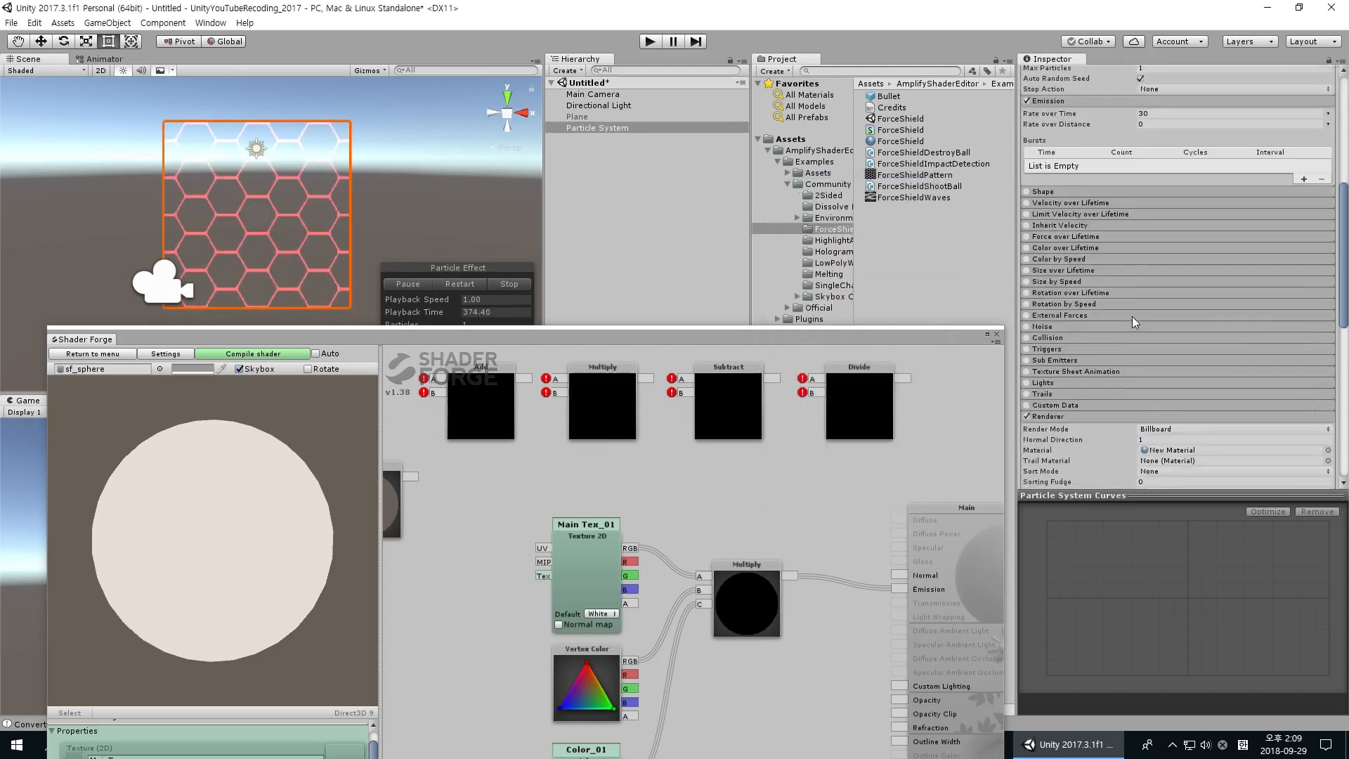
click(1306, 378)
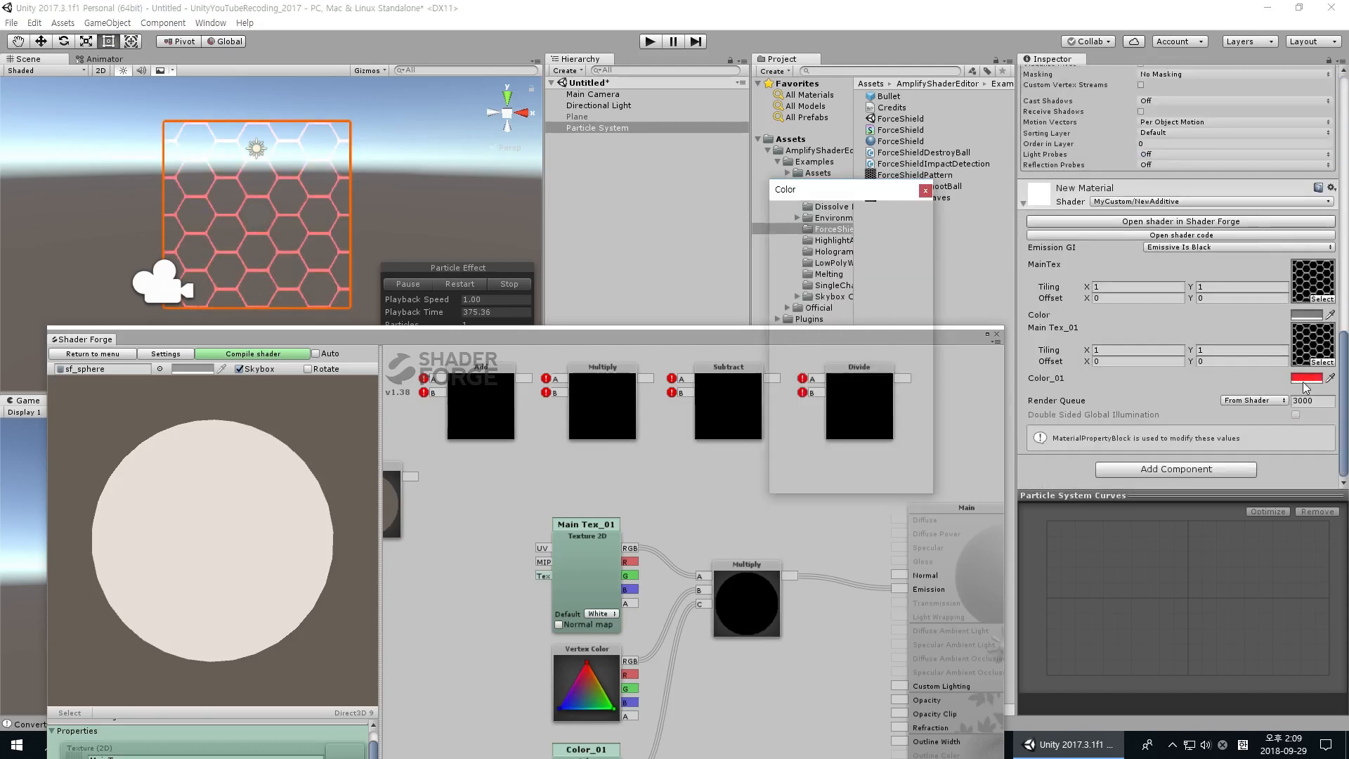
click(926, 191)
Bring the shader graph back into view and add a Value property node below the Color_01 node.
drag(824, 331, 903, 128)
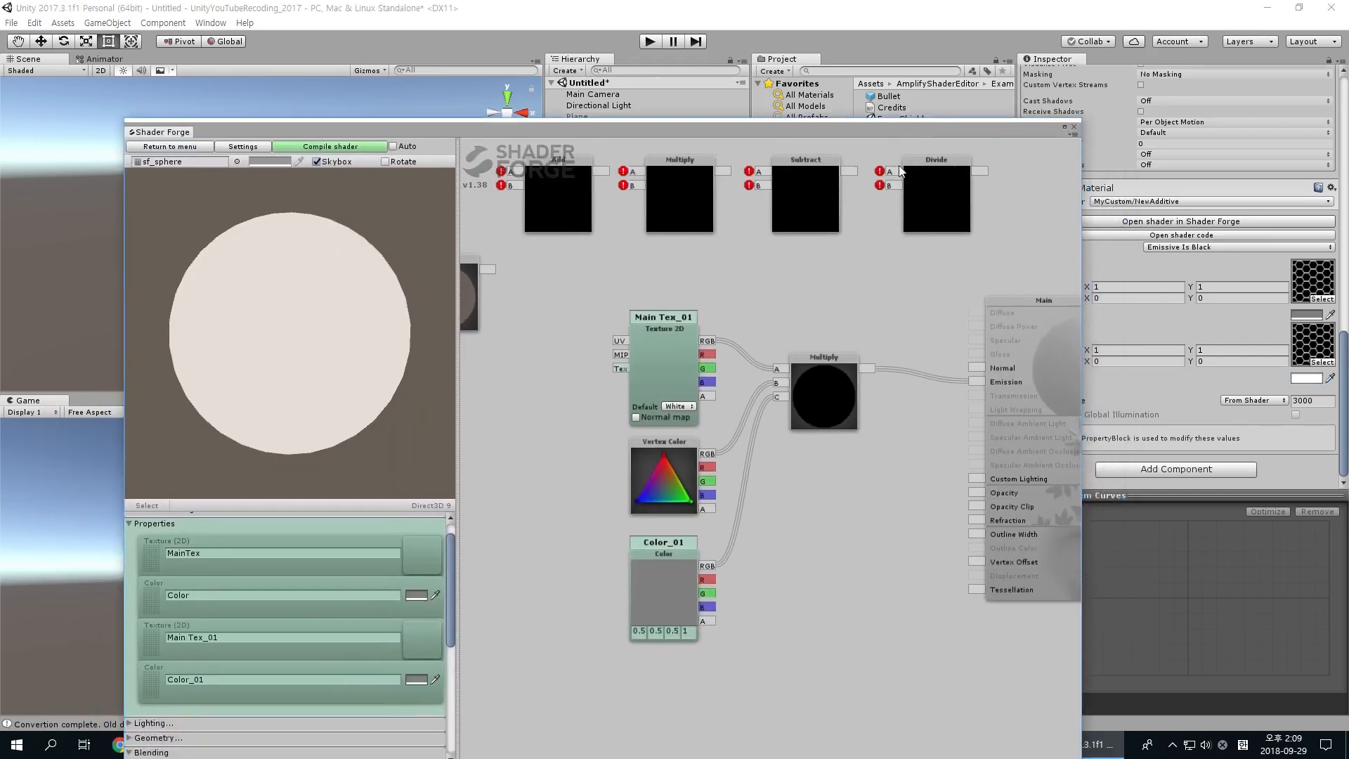
scroll(756, 506, down, 3)
middle_drag(698, 572, 825, 532)
click(716, 540)
drag(920, 369, 926, 377)
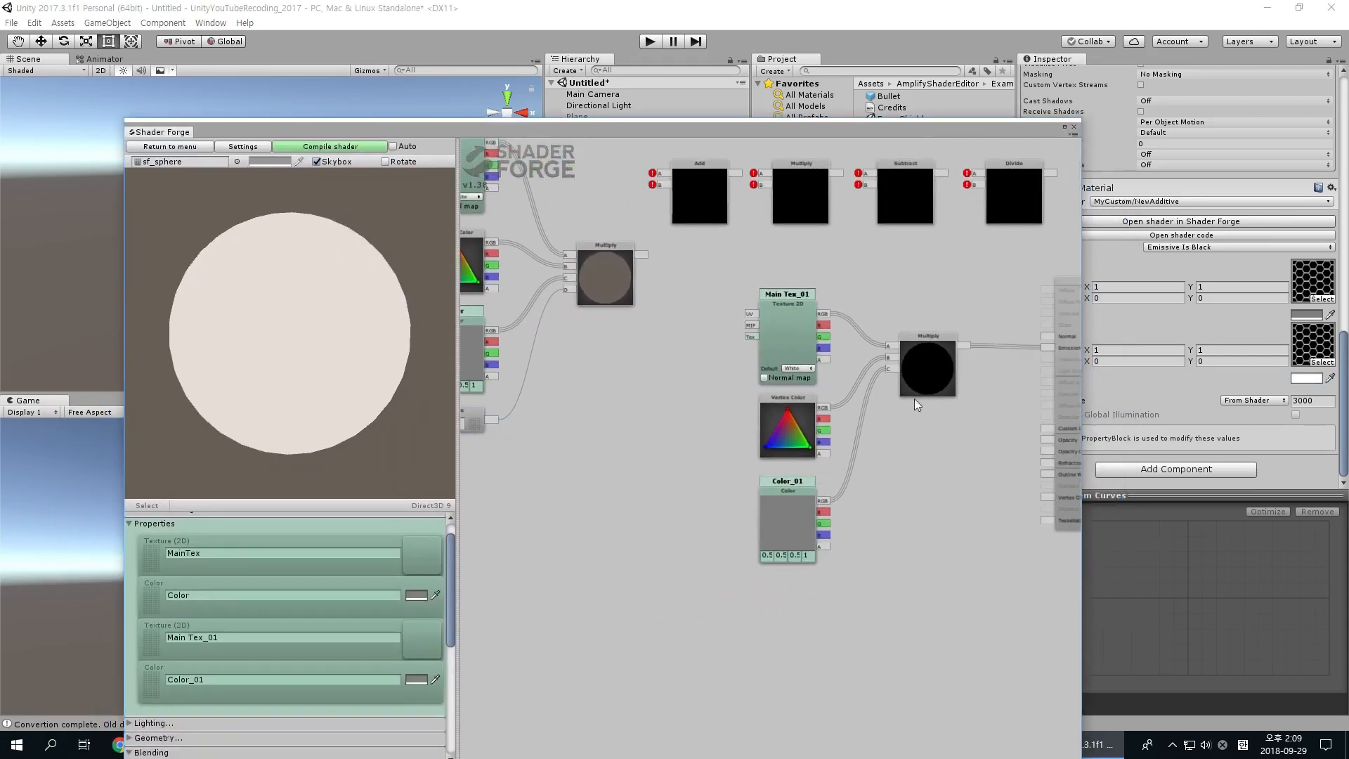
middle_drag(796, 615, 797, 612)
key(v)
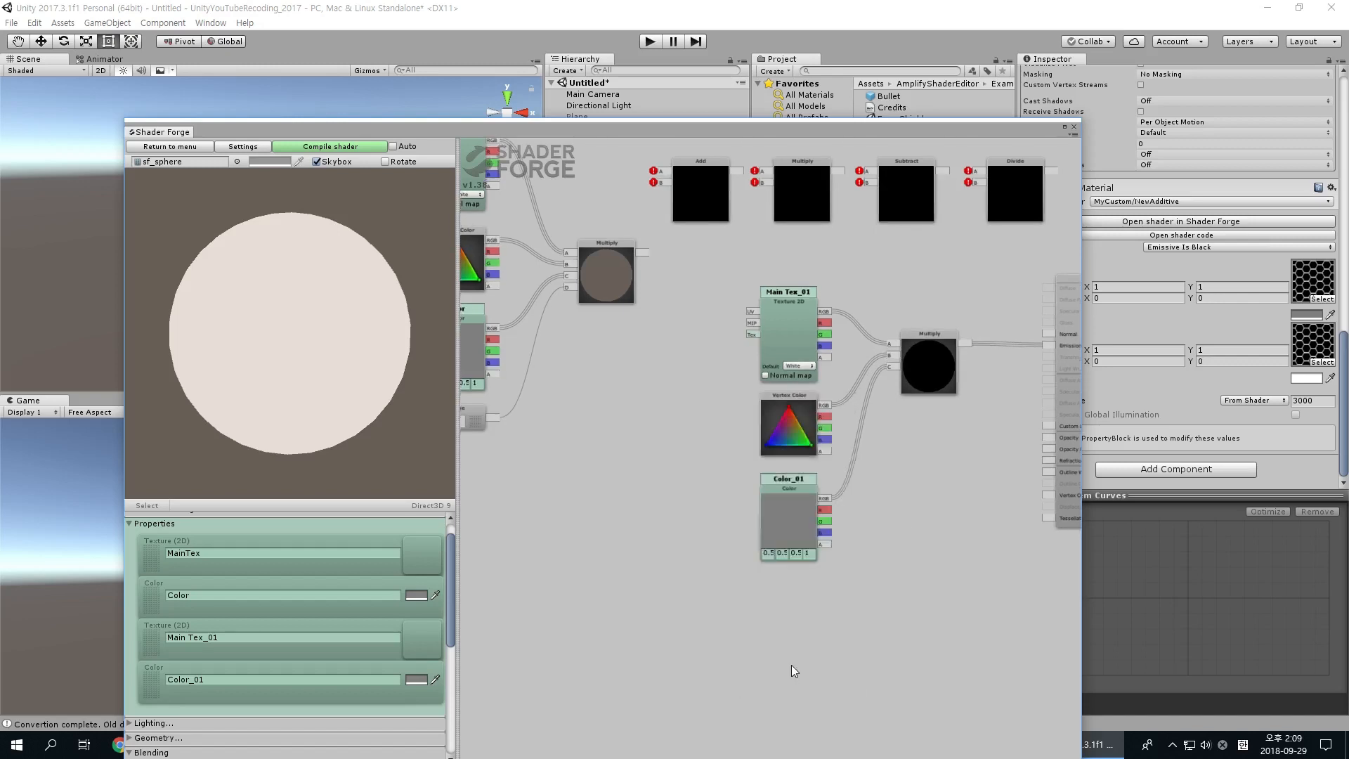
key(v)
key(v)
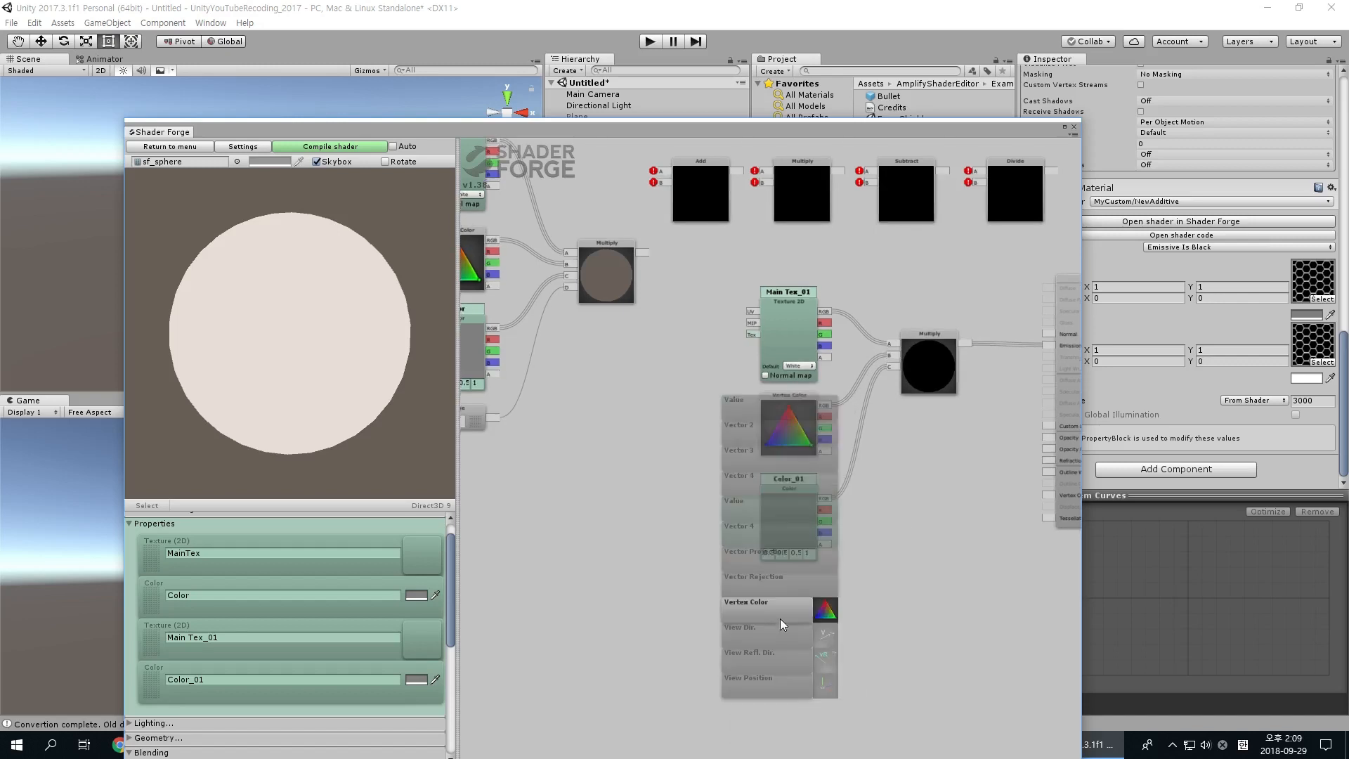
click(752, 520)
drag(739, 490, 774, 598)
Position the new Value property node directly beneath Color_01.
middle_drag(732, 584, 825, 586)
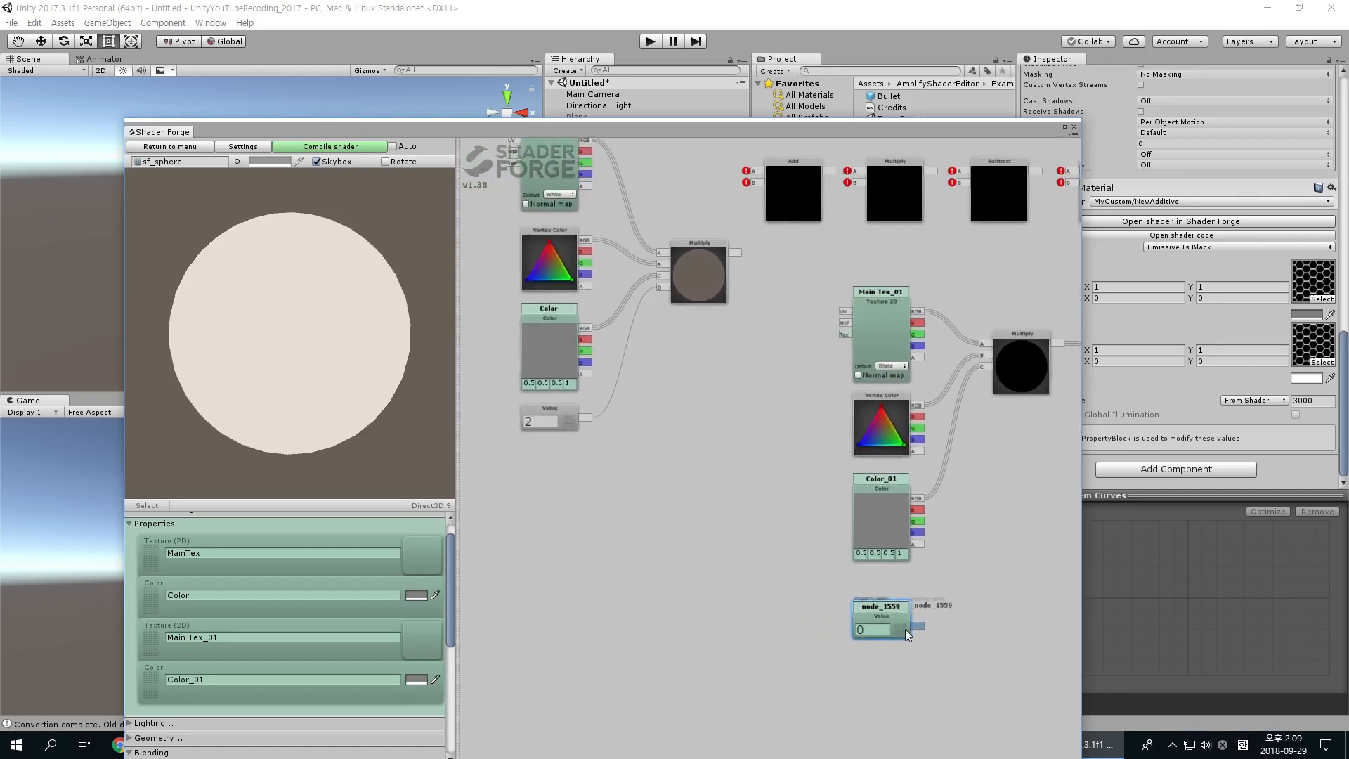
drag(903, 630, 903, 604)
middle_drag(951, 601, 948, 580)
scroll(947, 580, up, 1)
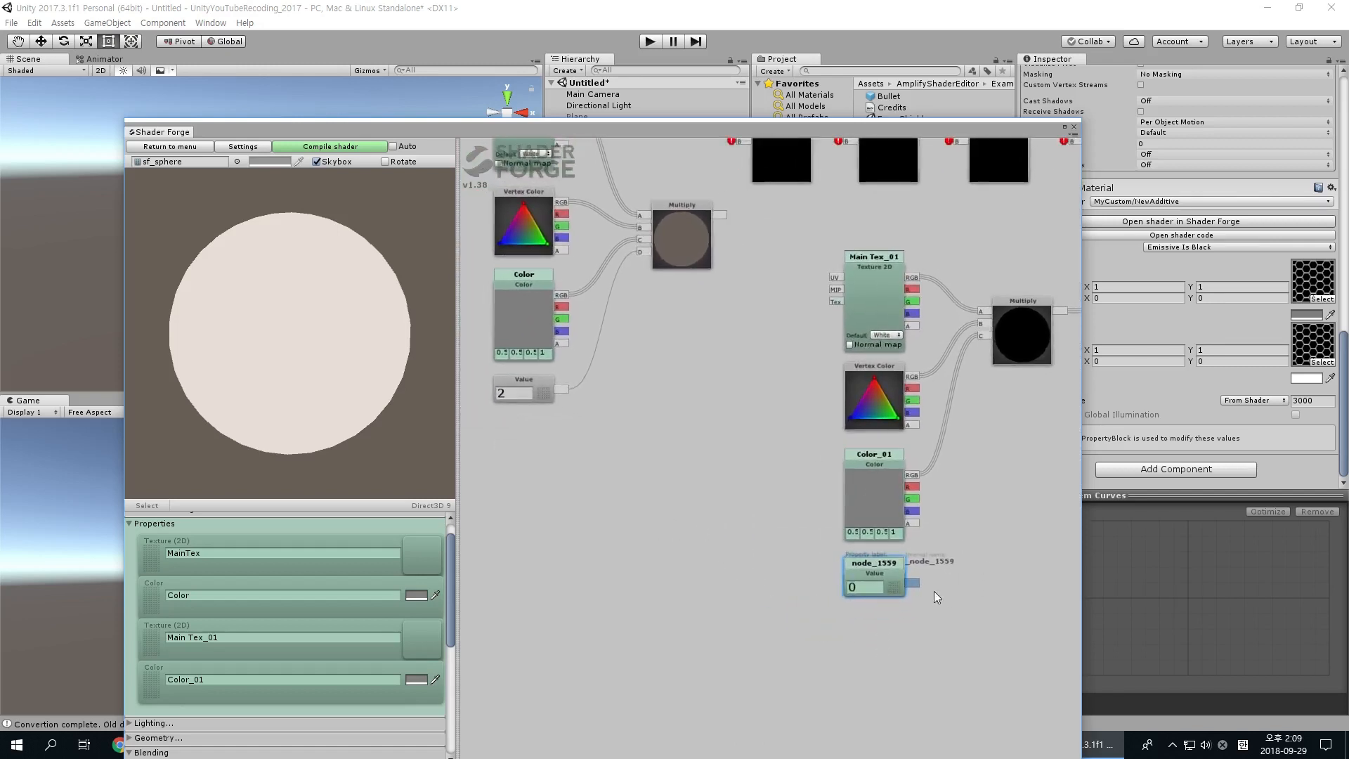
Check the reference Value node and rename the new property node as Value.
click(527, 381)
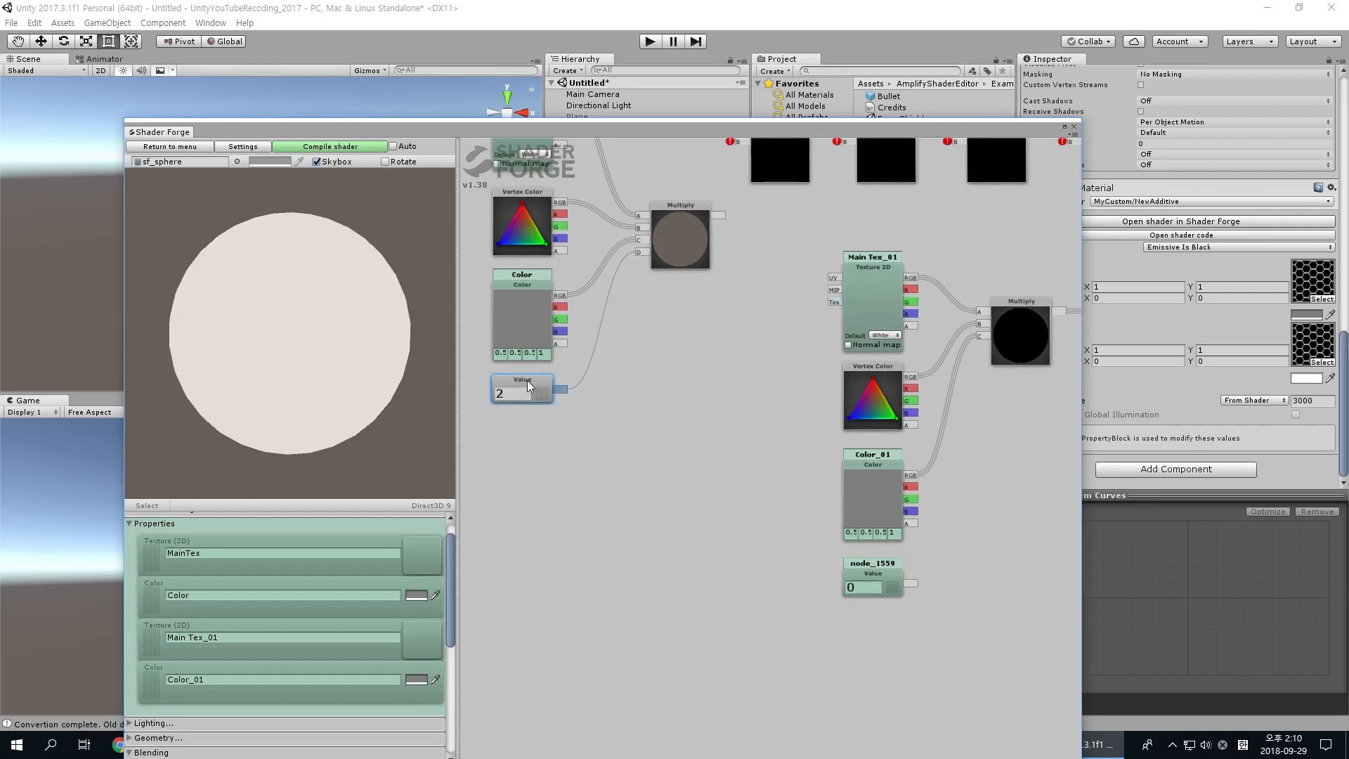
click(891, 592)
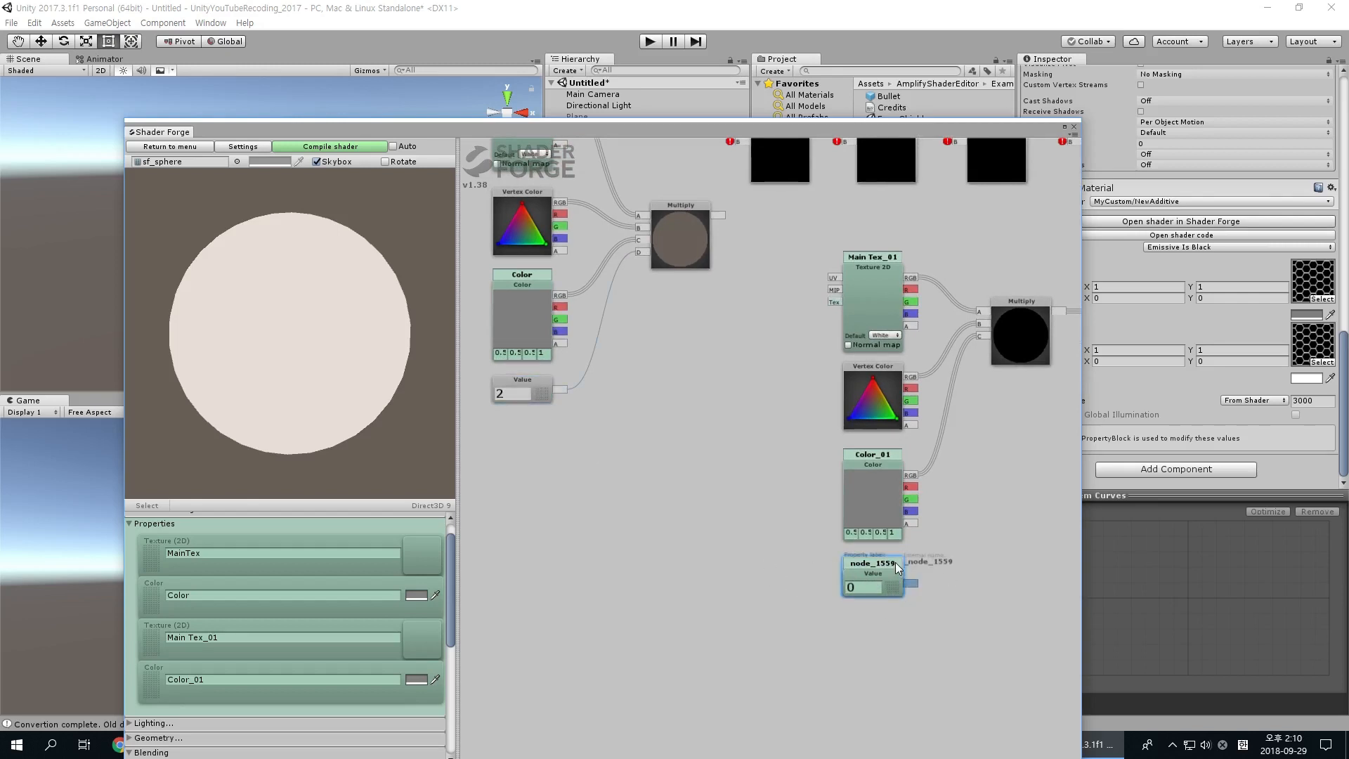
key(Tab)
key(BackSpace)
text(Value)
key(Return)
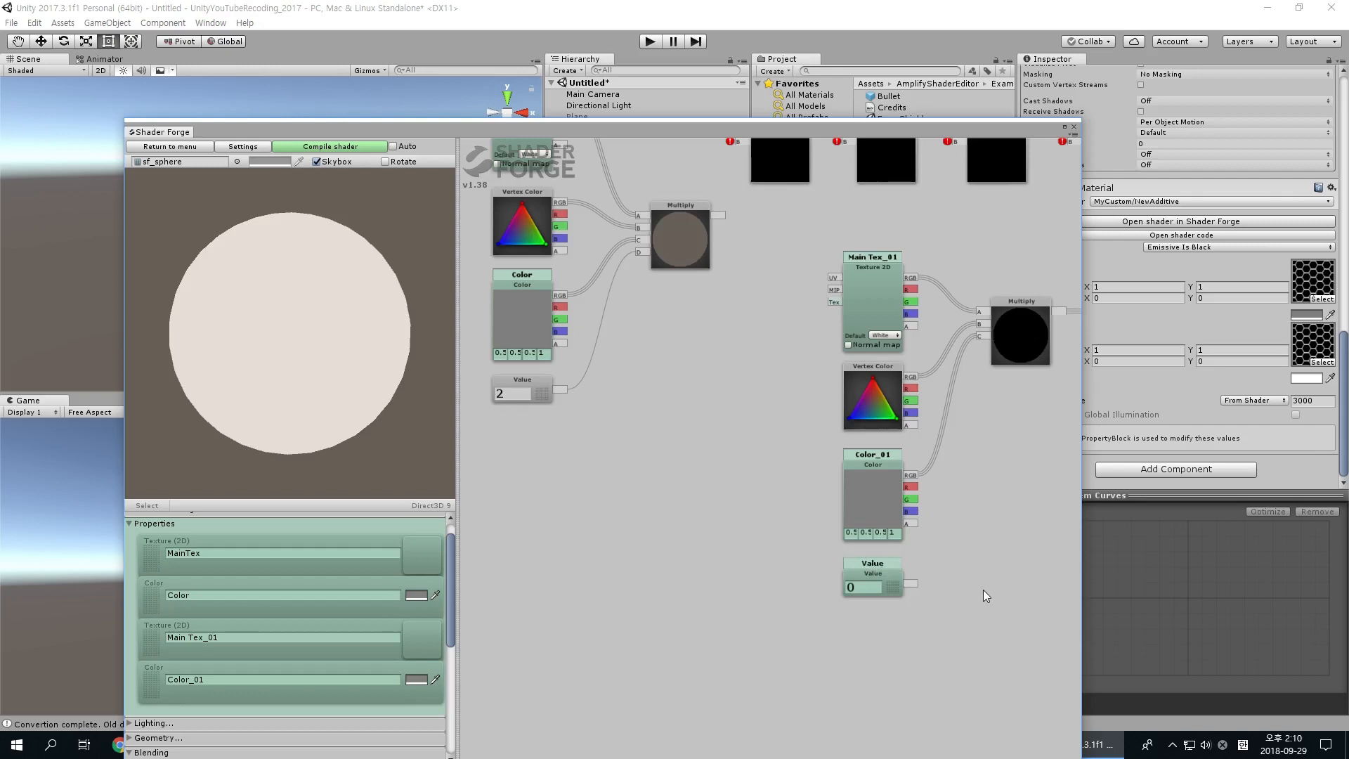
Set the Value property node to 2 and connect it to input D of the Multiply node feeding Emission.
click(860, 588)
text(2)
drag(911, 583, 983, 347)
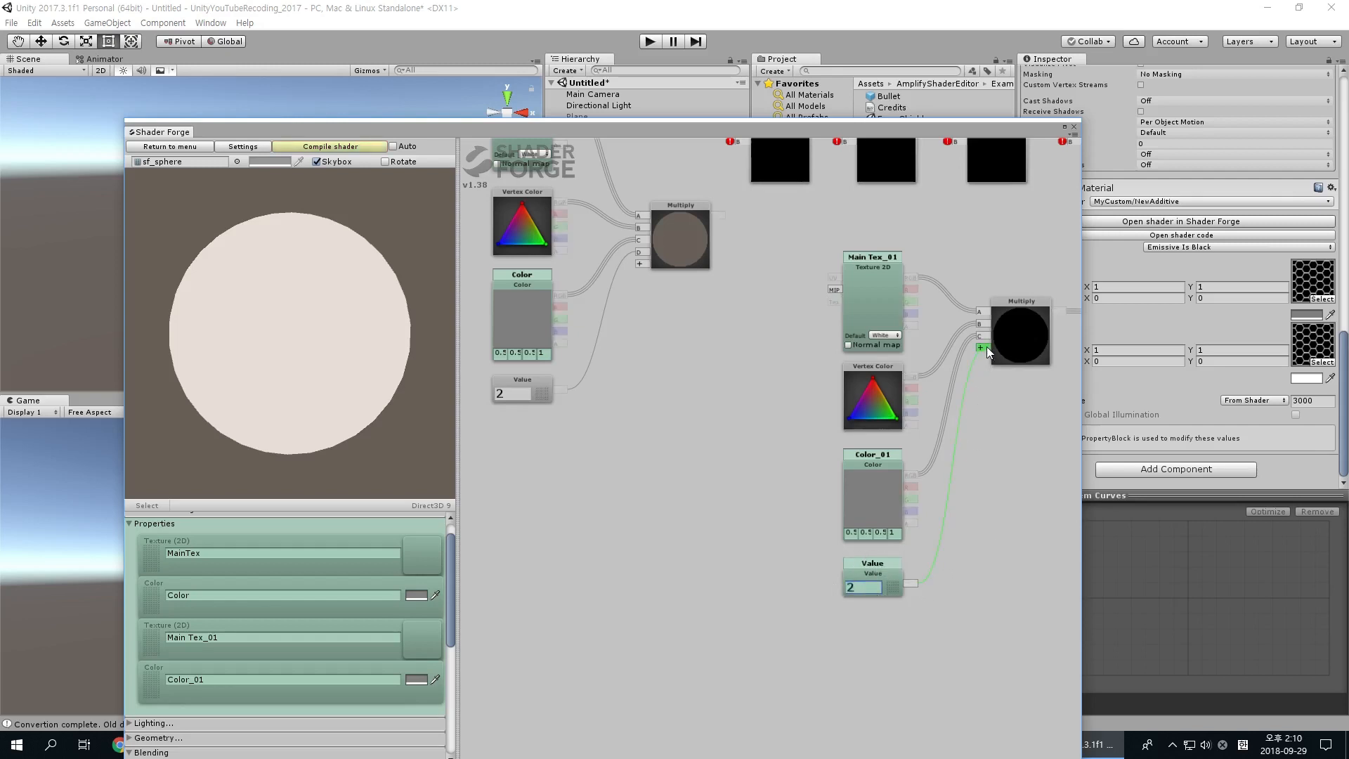
Compile the shader and try the material's Value property at 0 and at 2.
click(355, 148)
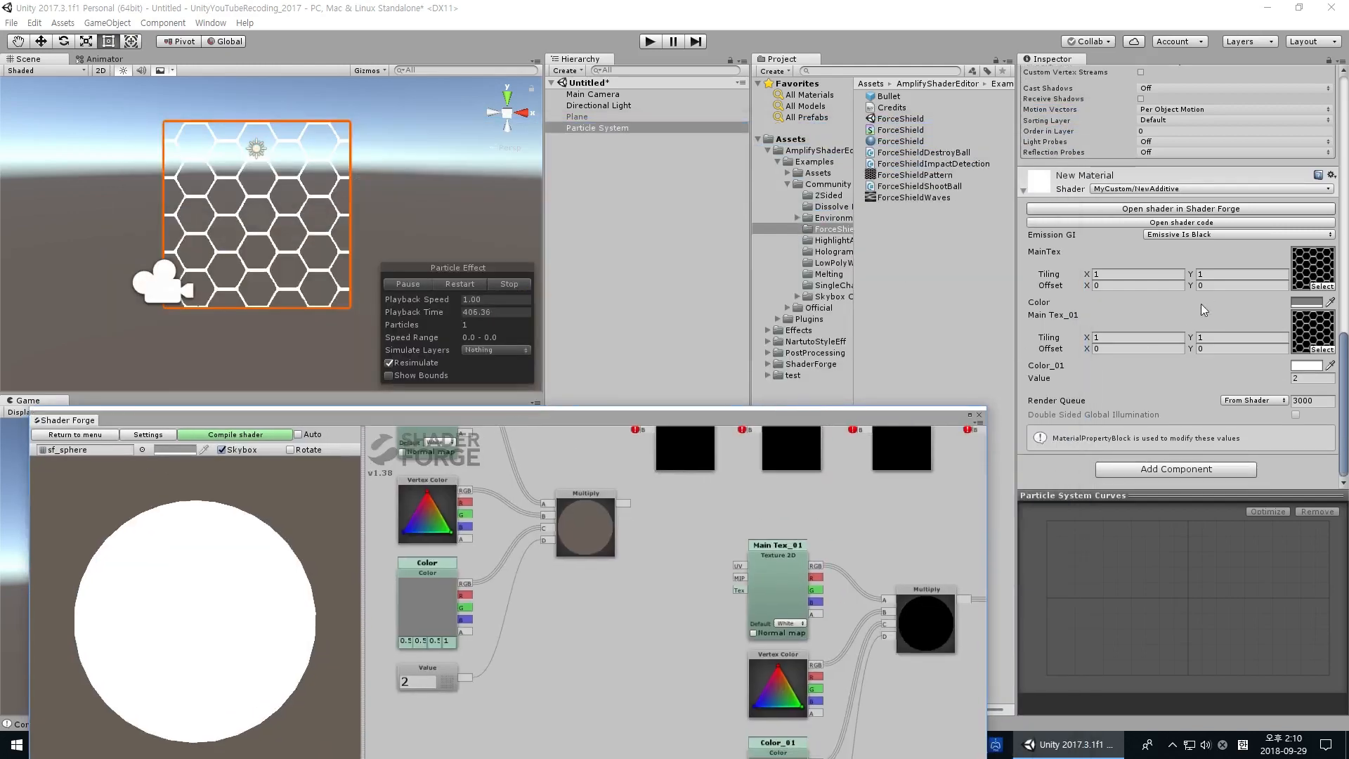
mouse_move(1041, 383)
mouse_down()
mouse_move(1166, 383)
mouse_move(892, 380)
mouse_move(1186, 383)
mouse_move(1030, 383)
mouse_move(1052, 383)
mouse_up()
drag(854, 583, 751, 650)
drag(775, 569, 745, 527)
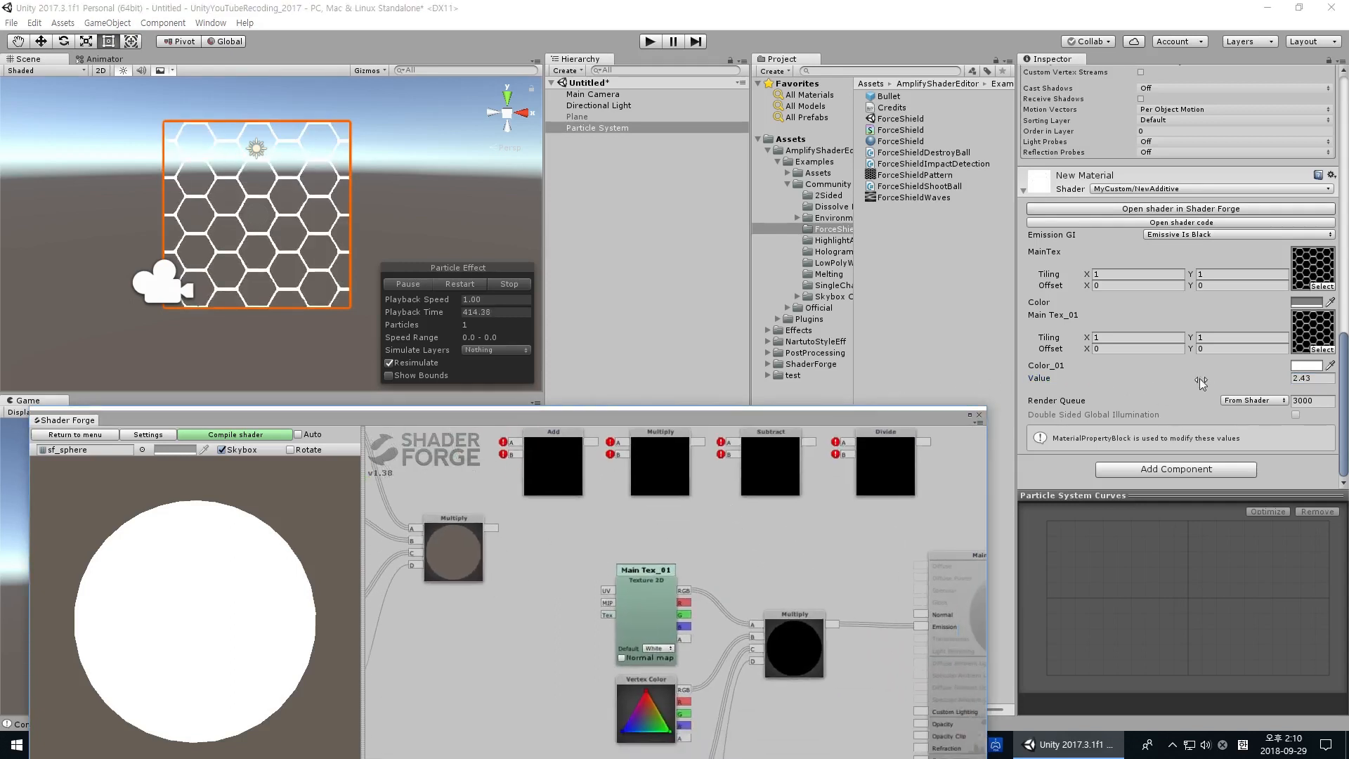
drag(1202, 382, 1010, 364)
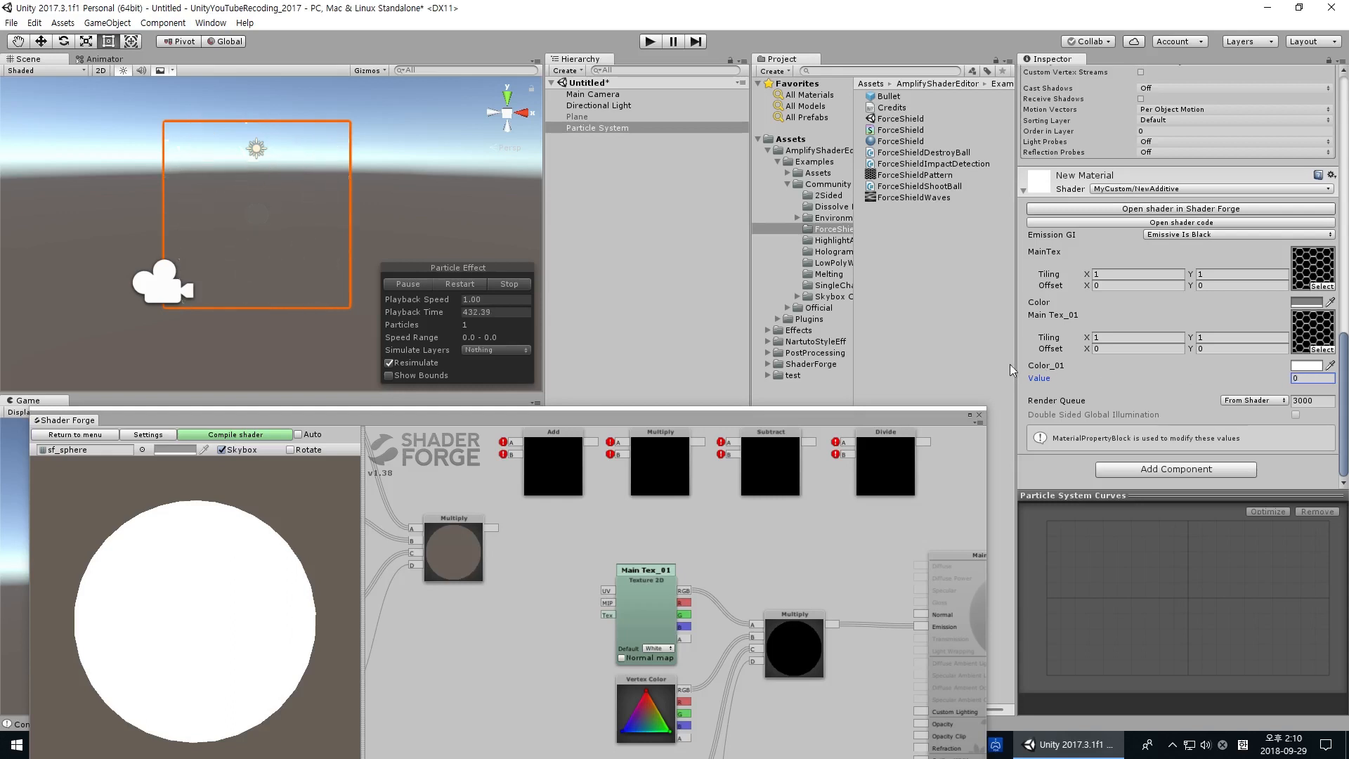
text(2)
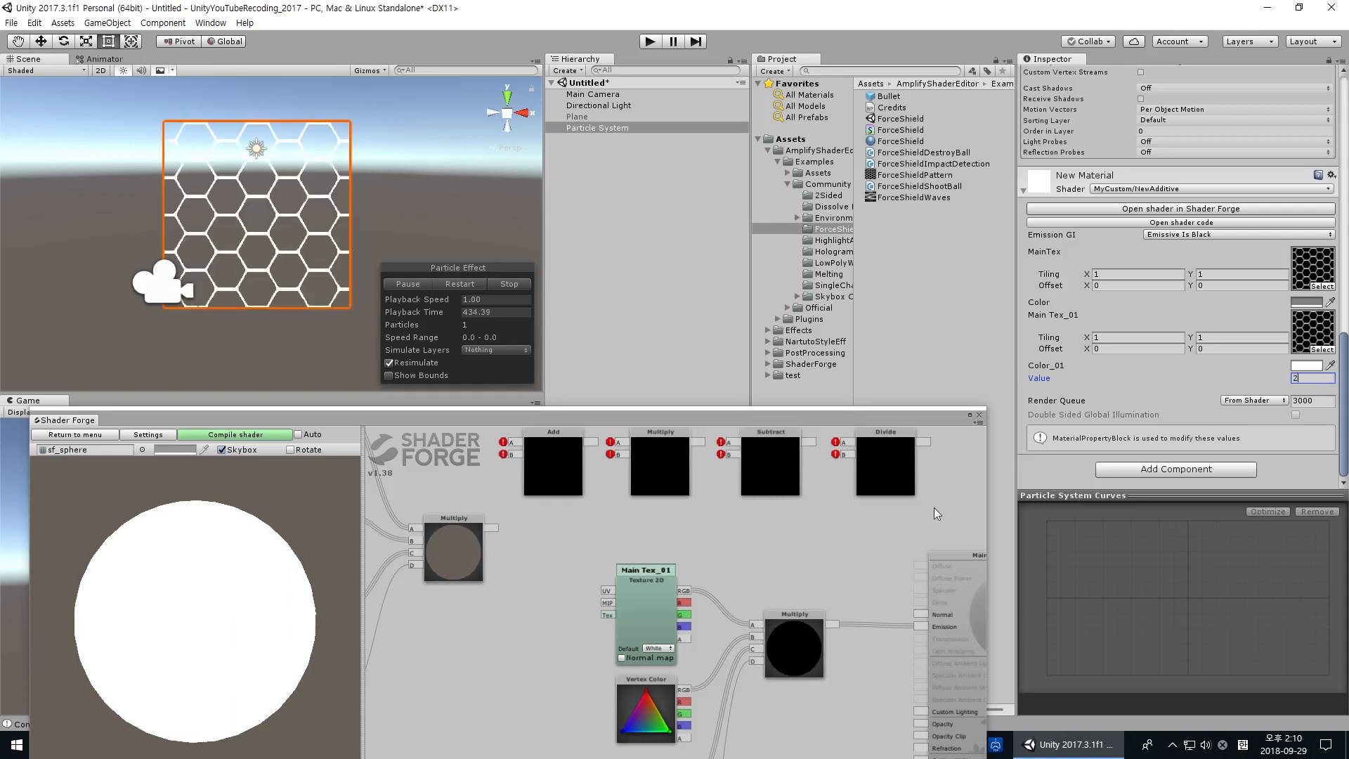
Delete the Value property node beneath Color_01 and recompile the shader.
drag(841, 411, 891, 151)
middle_drag(849, 604, 758, 462)
middle_drag(493, 340, 621, 442)
click(822, 642)
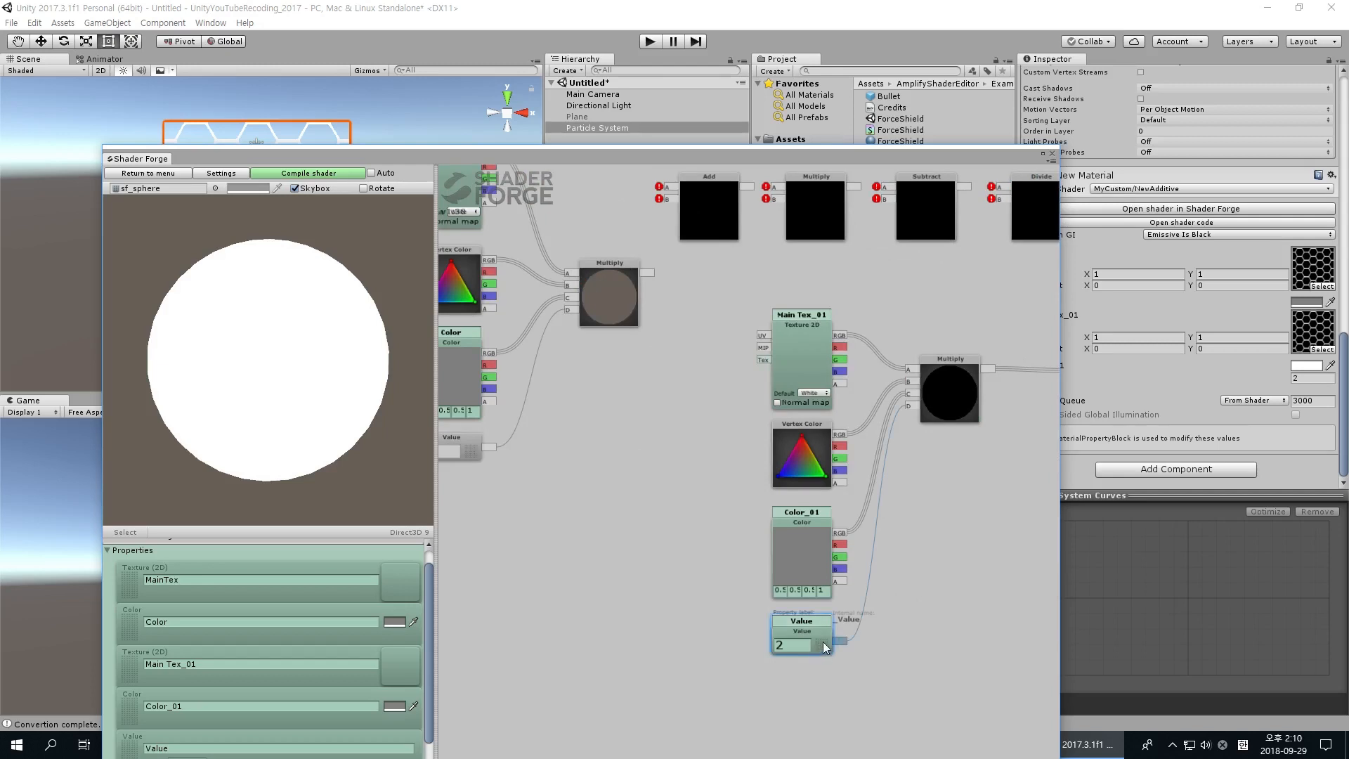
key(Delete)
click(310, 173)
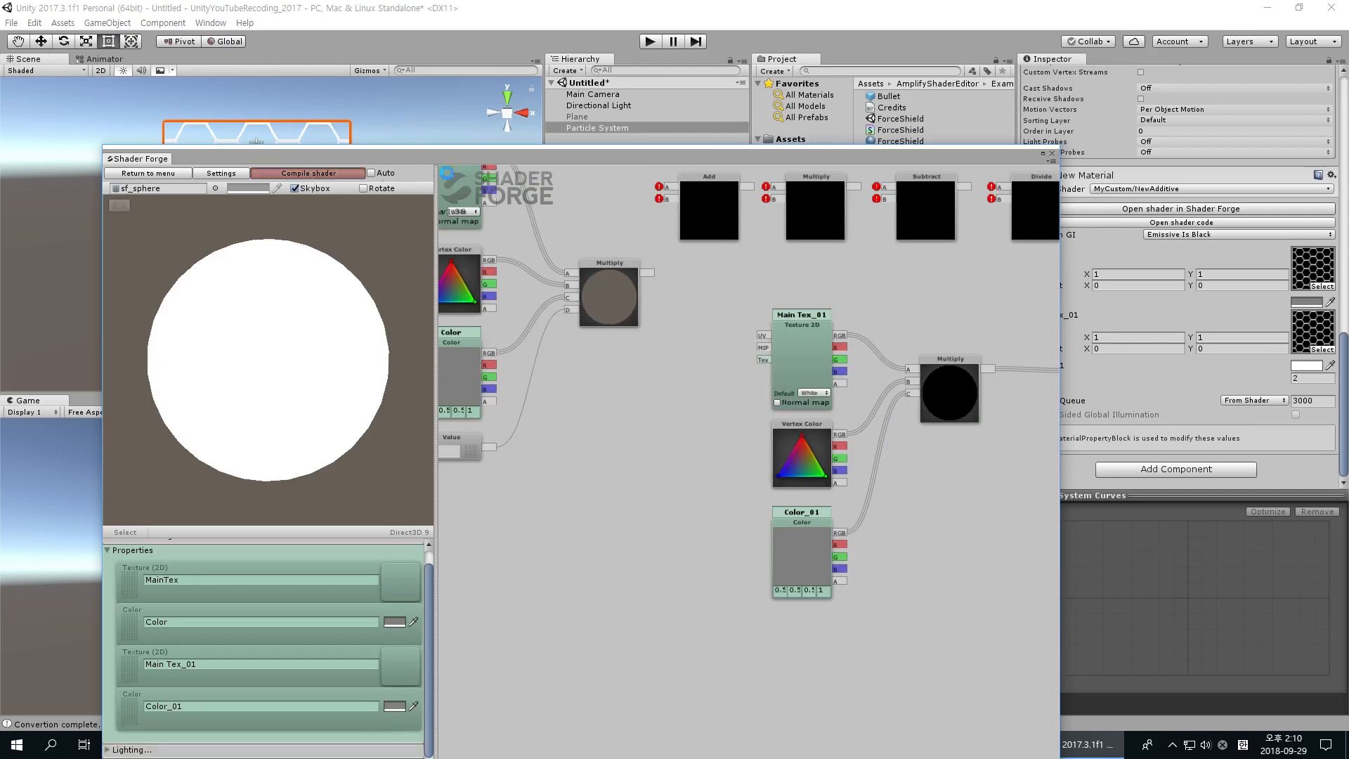
Compare the reference graph with the Main Tex_01, Vertex Color and Color_01 chain feeding Emission.
drag(557, 157, 530, 214)
middle_drag(604, 455, 519, 428)
middle_drag(772, 342, 842, 449)
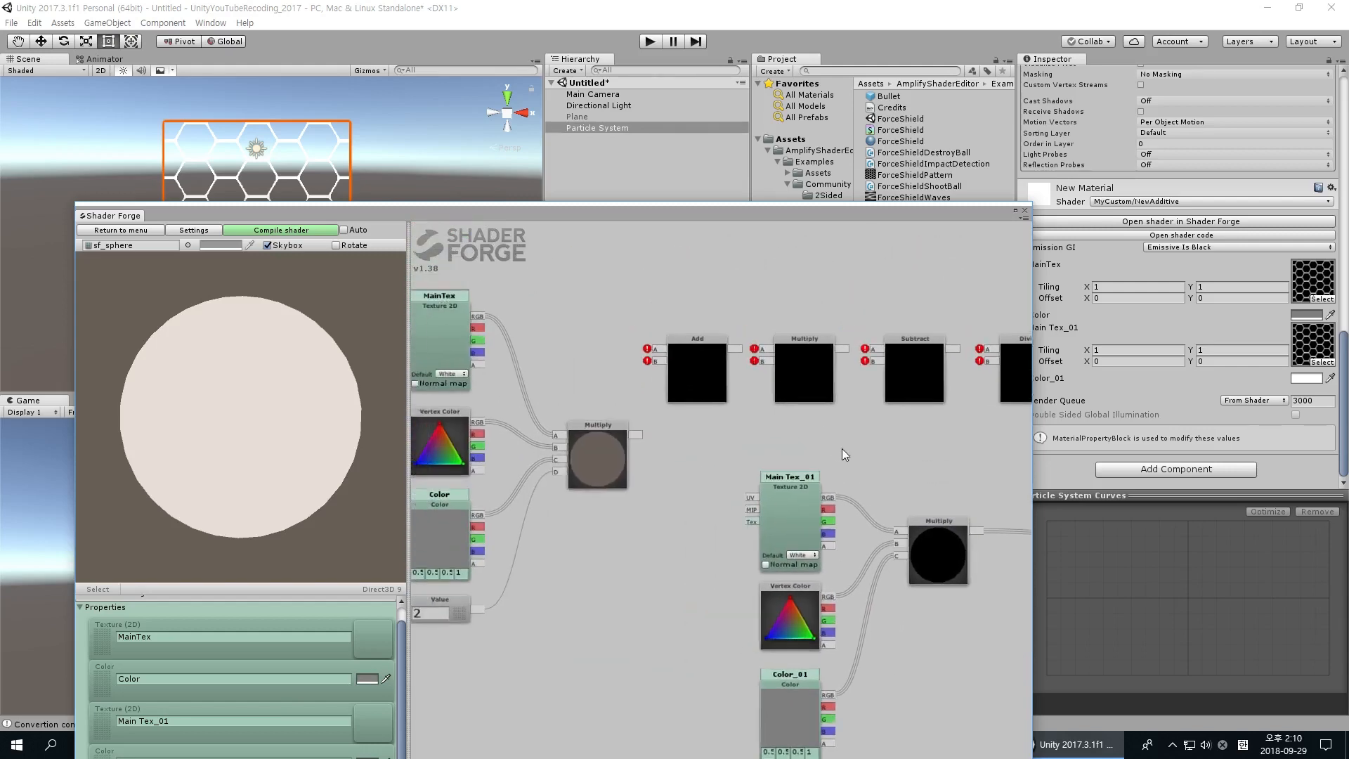
drag(822, 210, 821, 114)
middle_drag(661, 365, 690, 361)
middle_drag(834, 396, 694, 360)
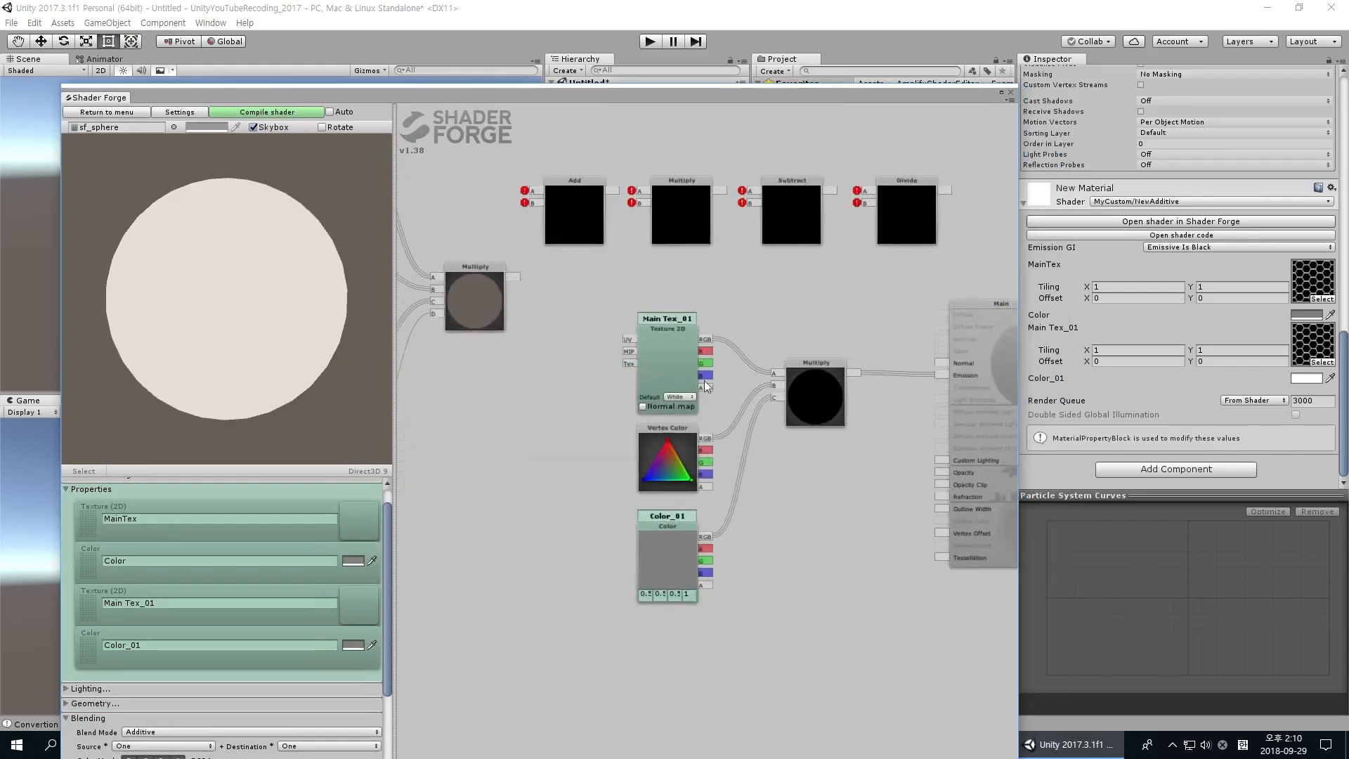
scroll(697, 360, up, 3)
middle_drag(690, 291, 725, 294)
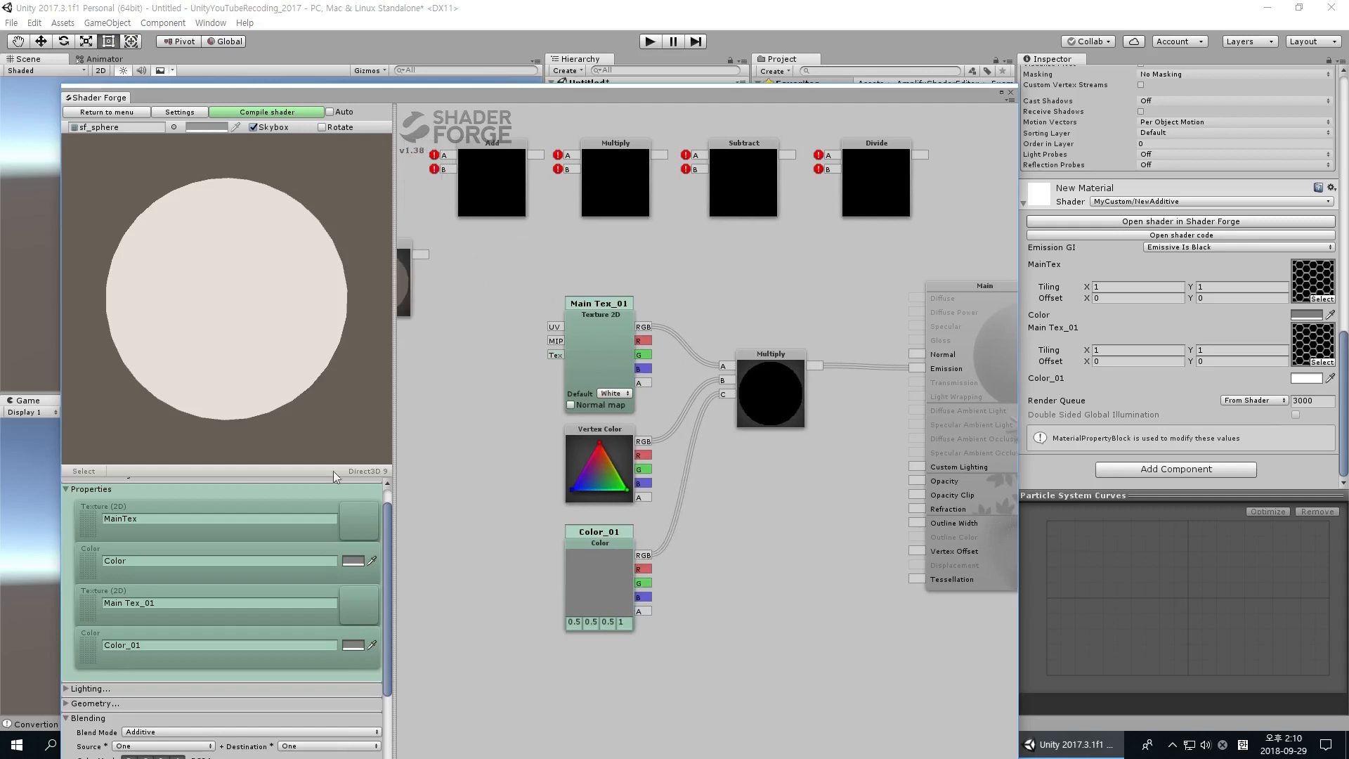
Collapse the Properties section and move the Multiply node feeding Emission farther from its input nodes.
click(100, 491)
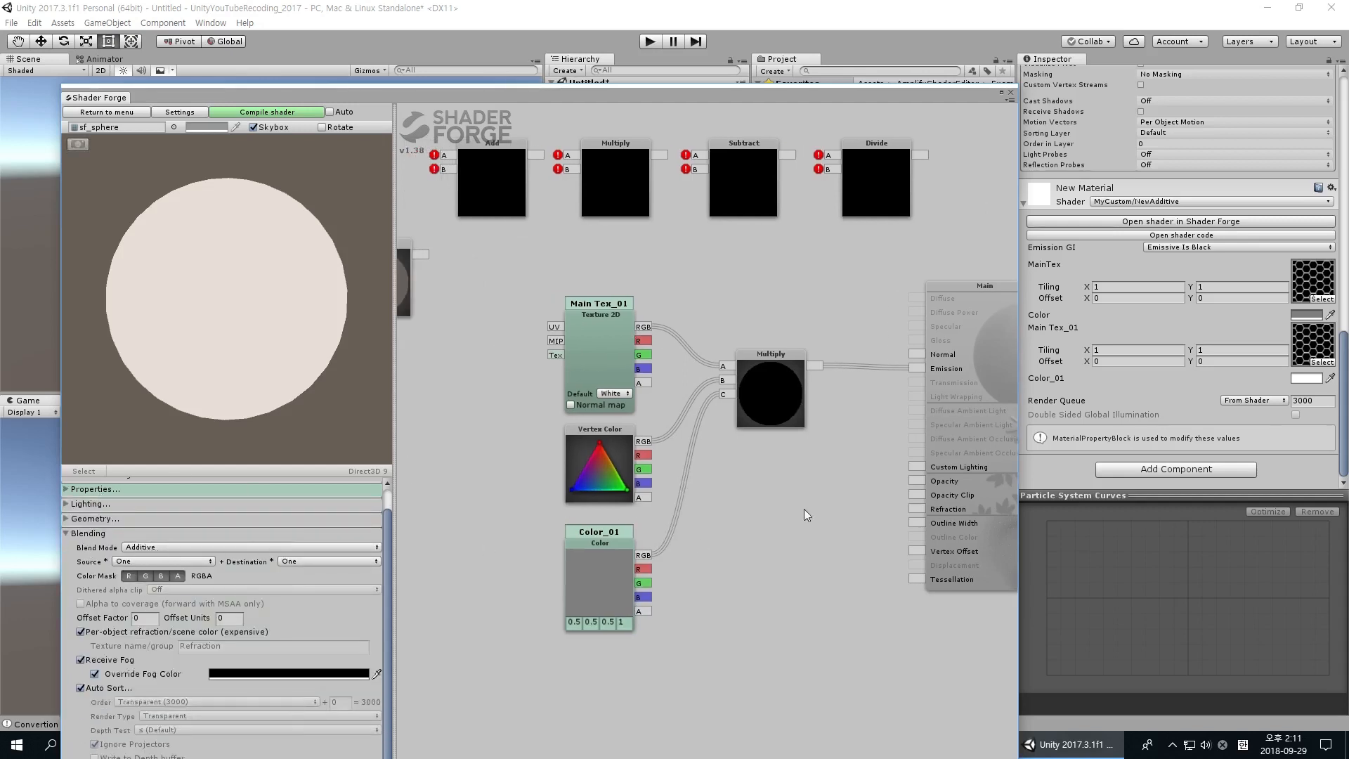
middle_drag(804, 508, 842, 508)
drag(809, 383, 854, 388)
drag(648, 311, 643, 306)
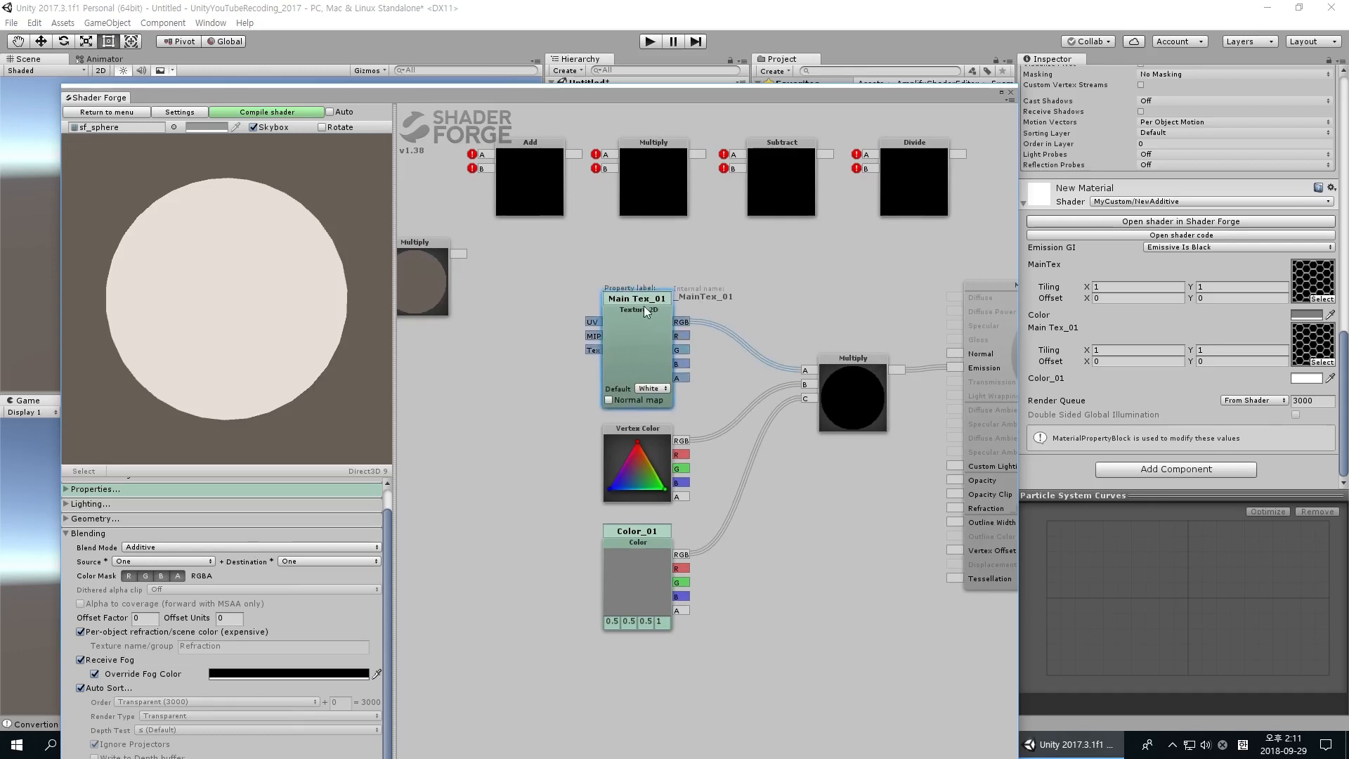
click(795, 306)
Shift the Multiply node slightly back toward its inputs and nudge Color_01 closer to Vertex Color.
middle_drag(725, 360, 695, 326)
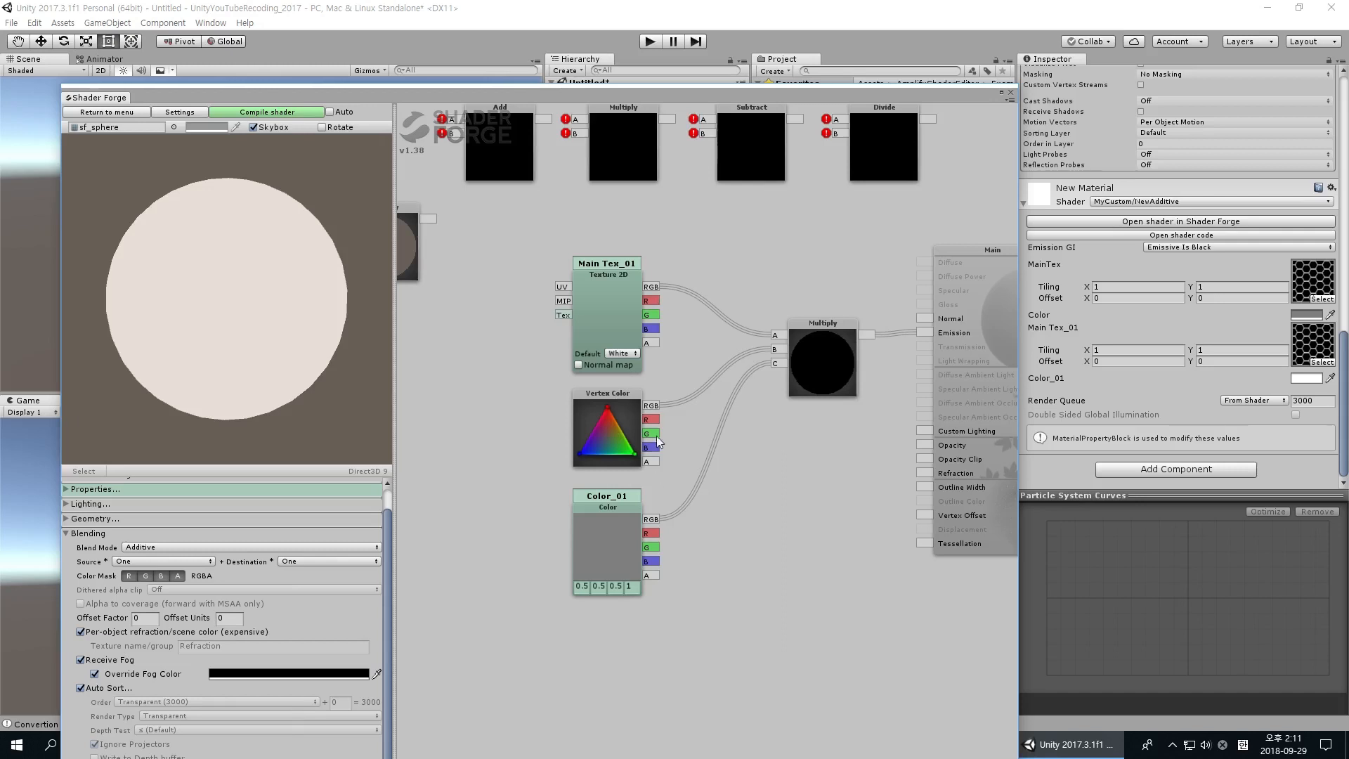
click(621, 395)
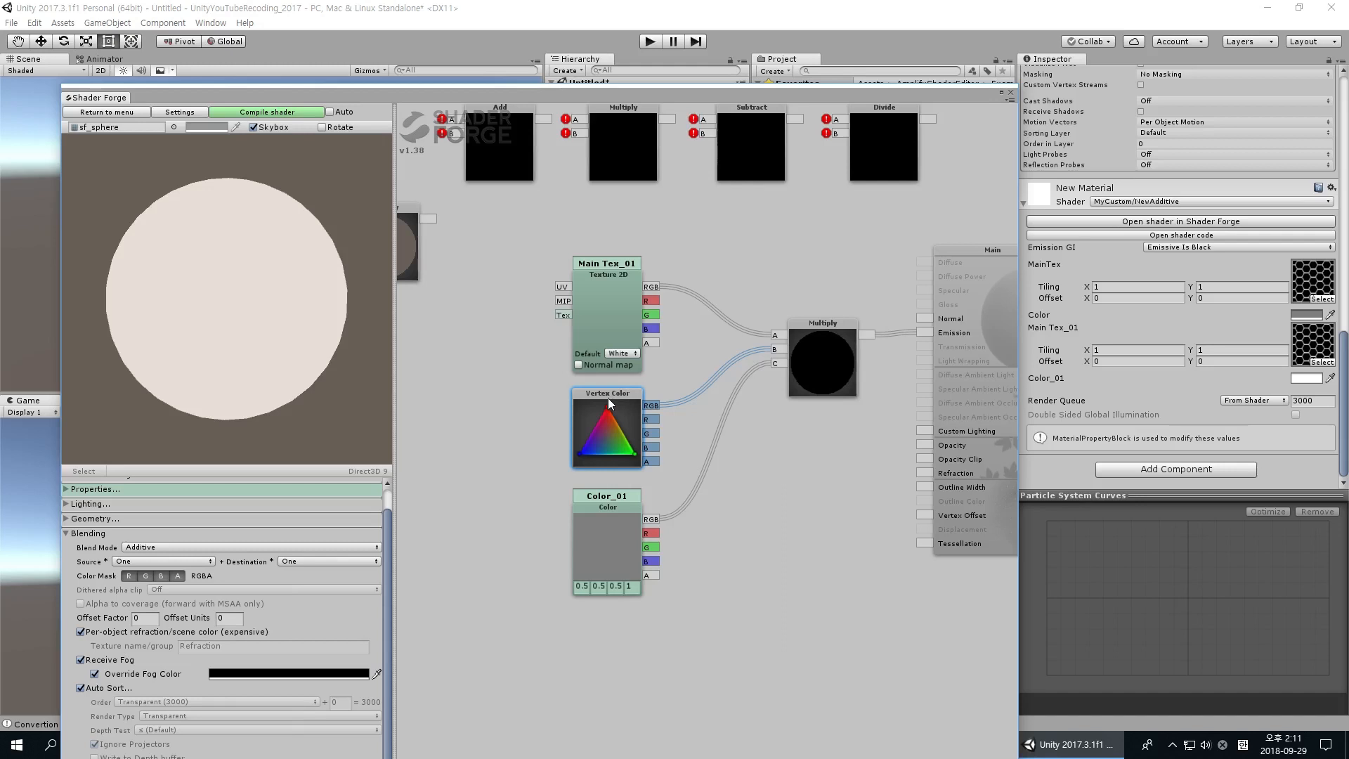
drag(833, 326, 816, 327)
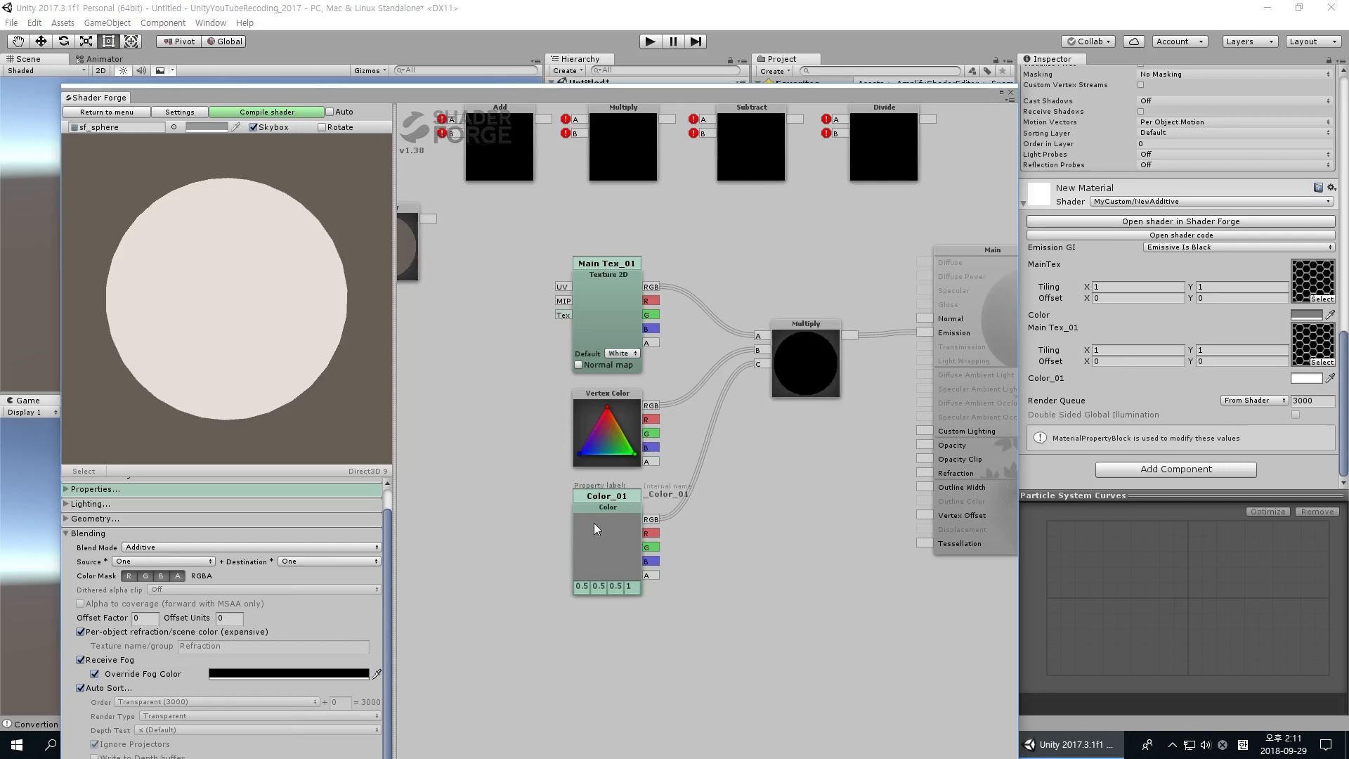
drag(621, 508, 618, 504)
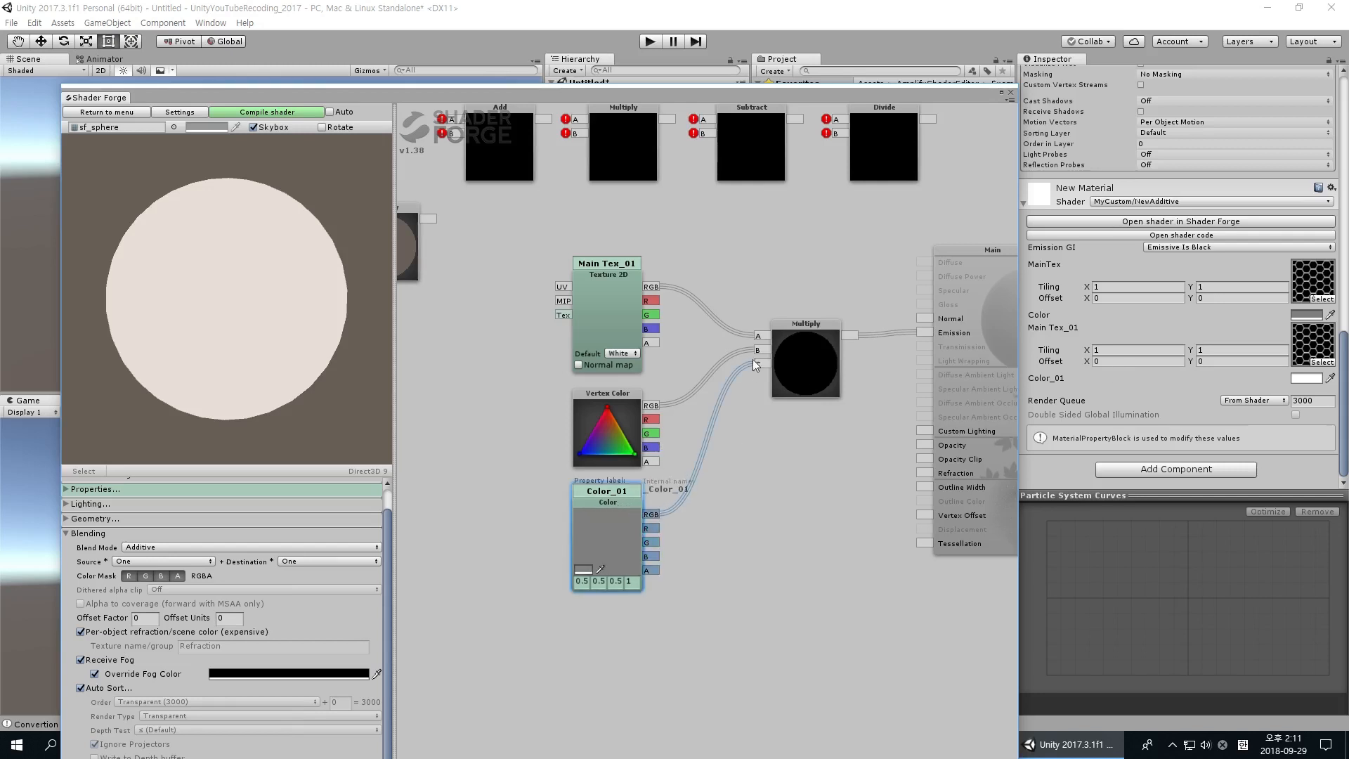
Nudge the Multiply node toward its inputs and move the Main node closer to it.
drag(809, 329, 798, 329)
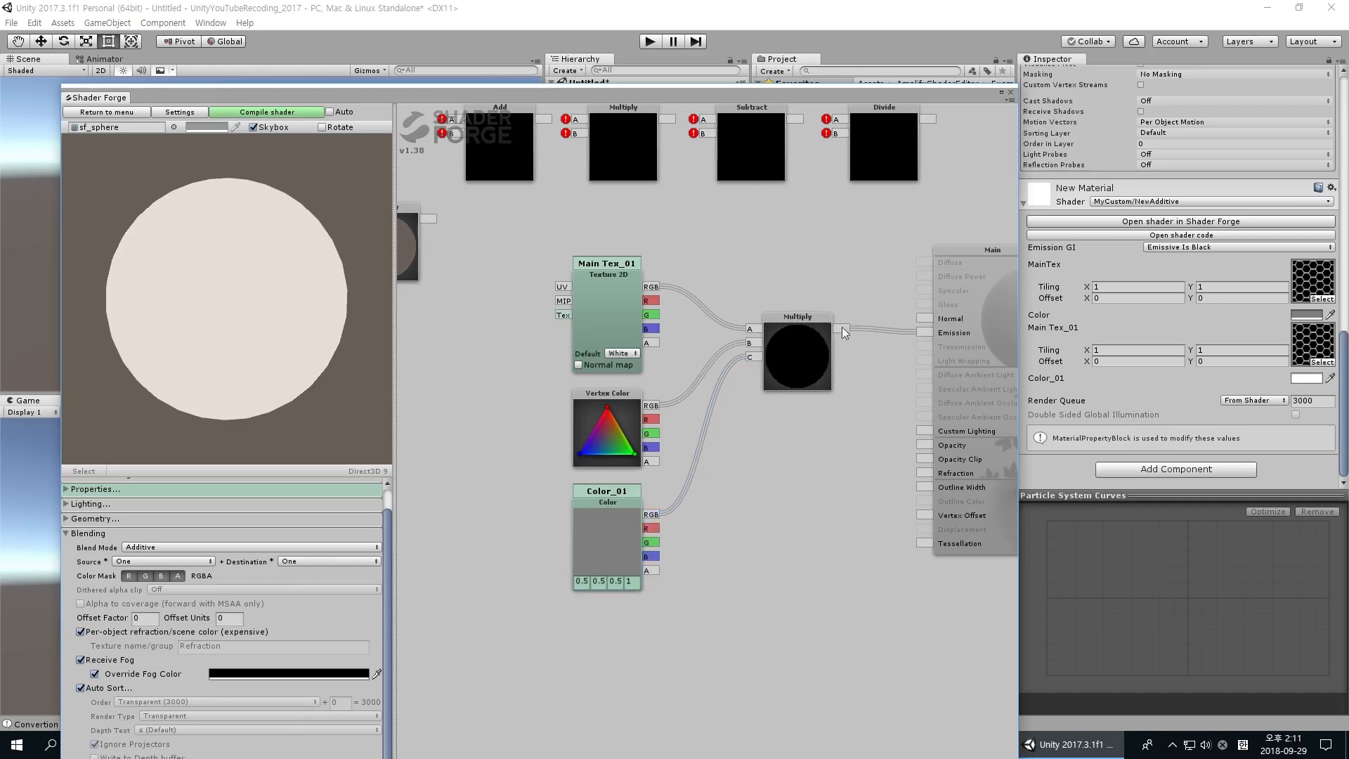
middle_drag(830, 314, 753, 329)
drag(913, 278, 876, 277)
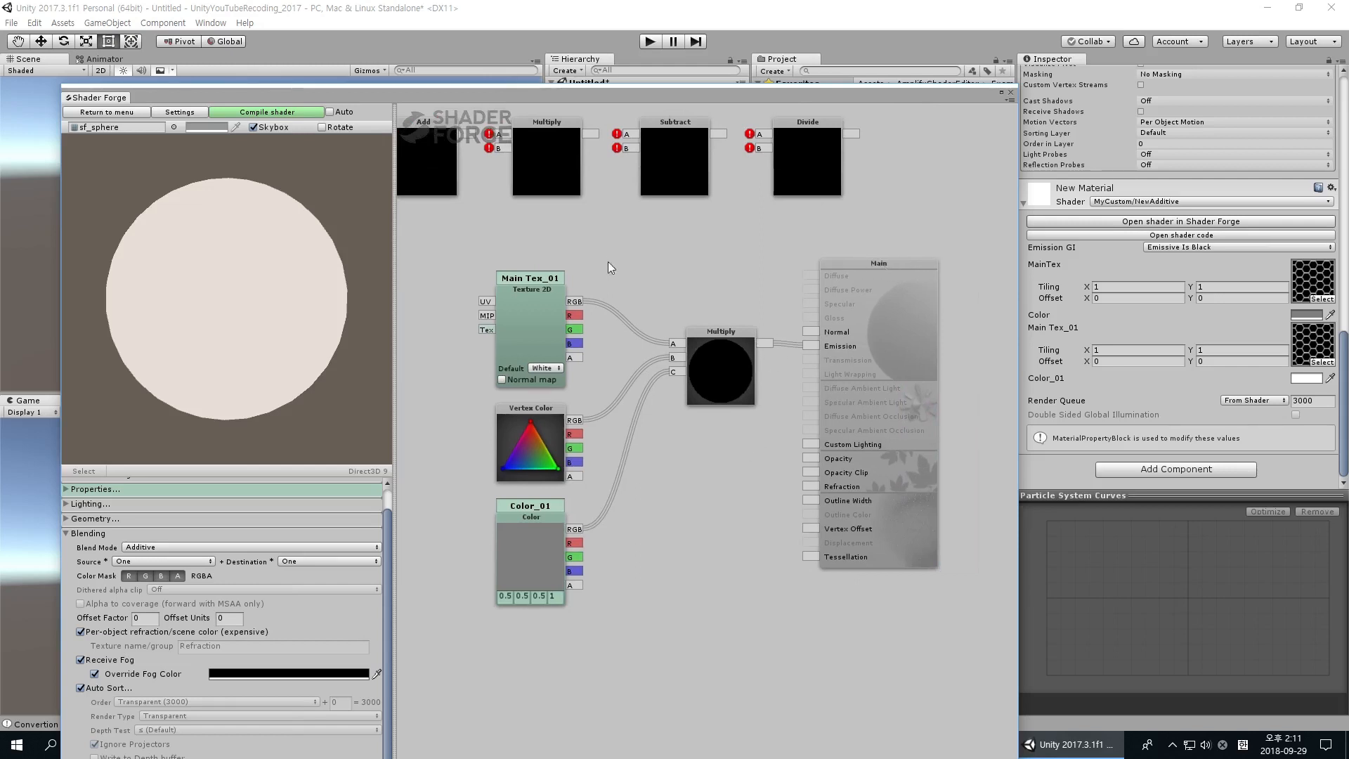
Delete the Color_01 node from the graph and recompile the shader.
middle_drag(608, 263, 757, 288)
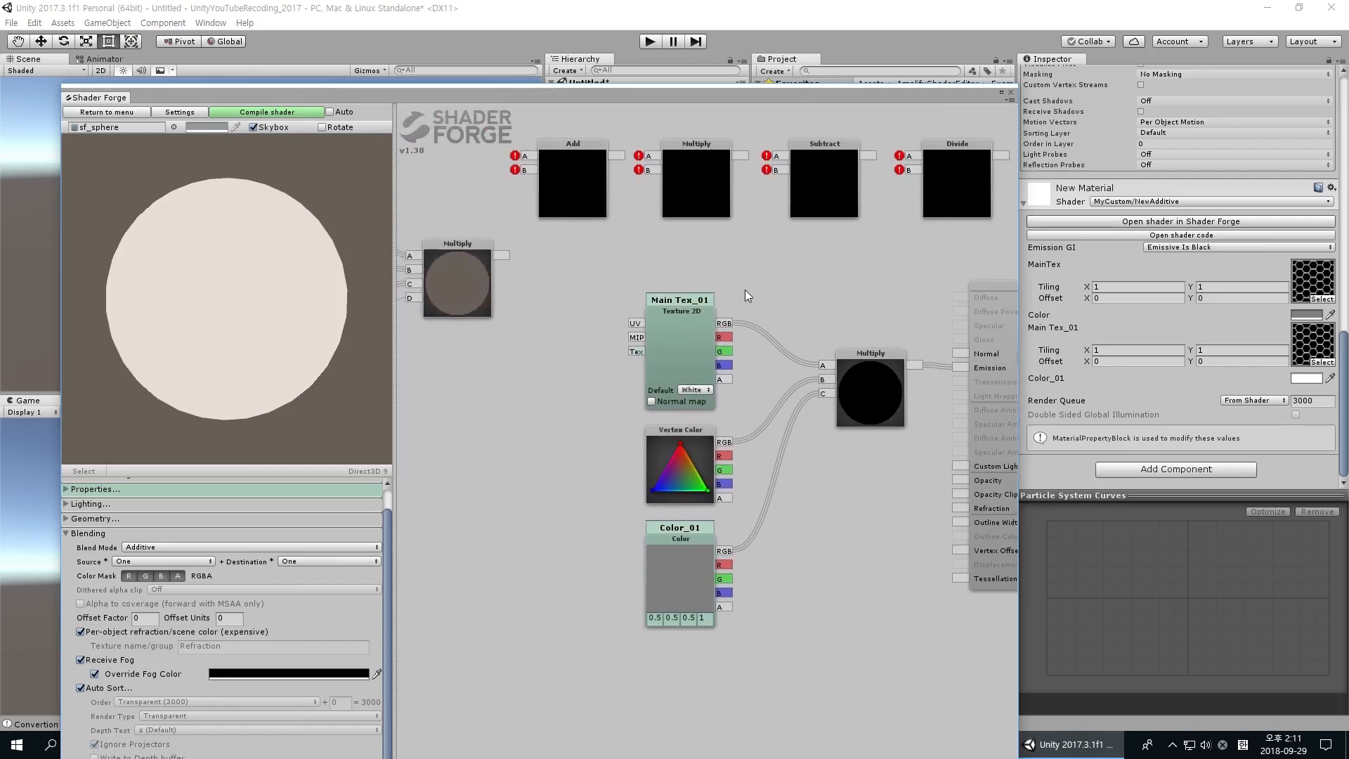
middle_drag(611, 304, 472, 277)
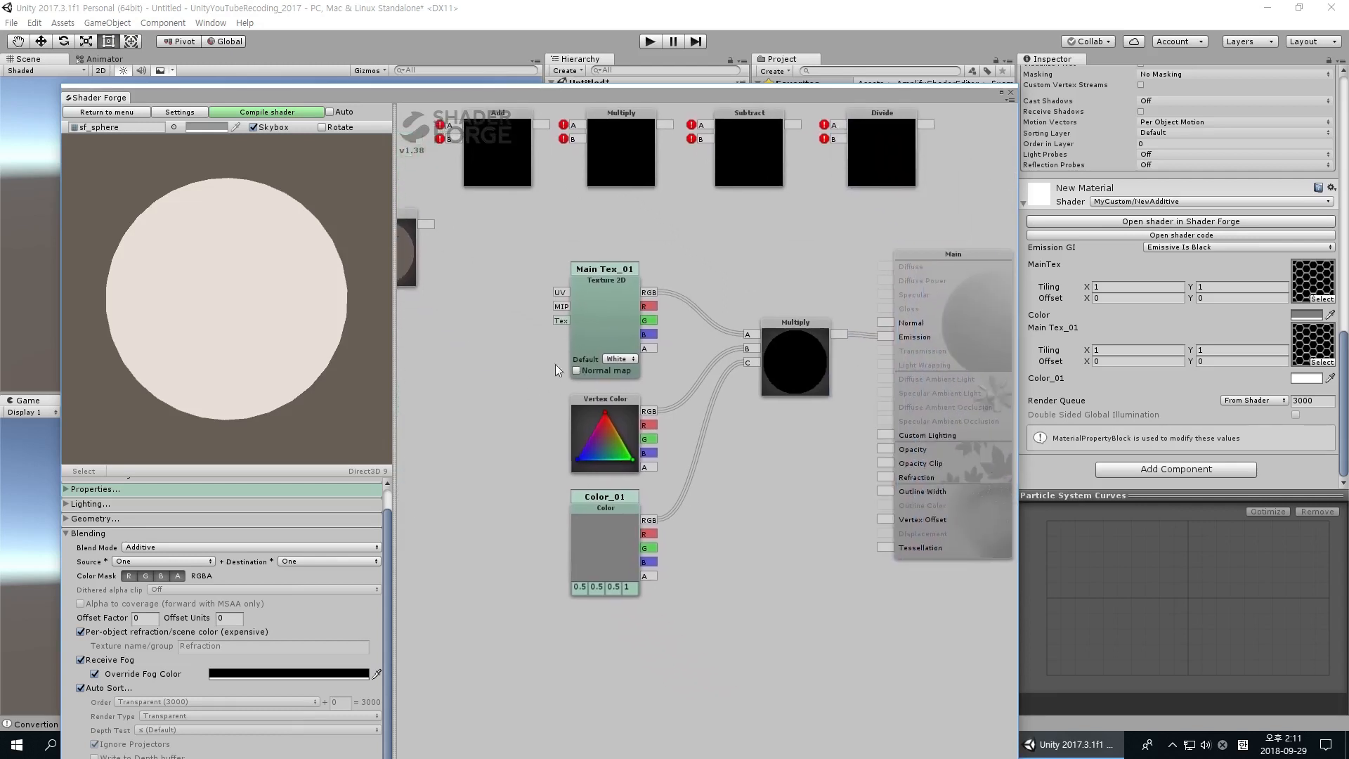
click(626, 509)
key(Delete)
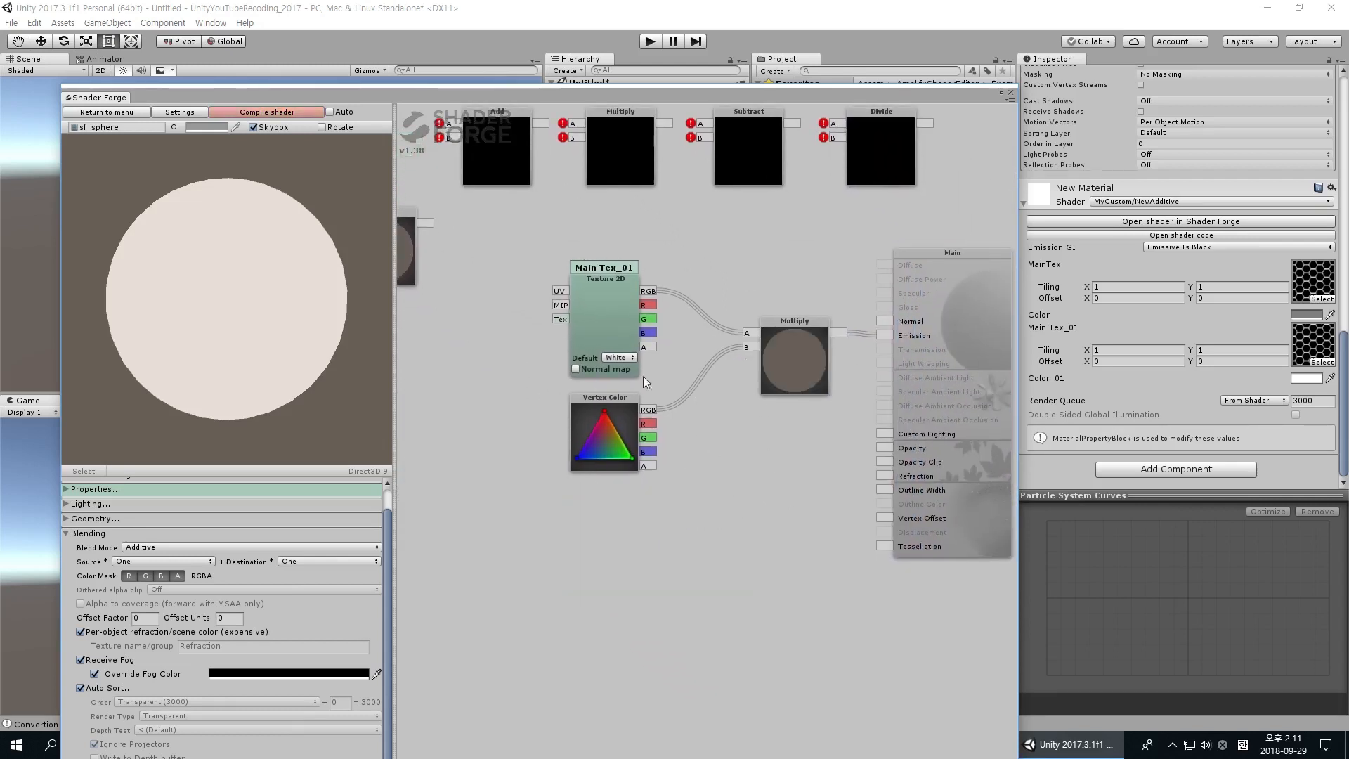
click(243, 112)
Move the Shader Forge window clear of the scene and check the Particle System's Start Color in the color picker.
drag(707, 98, 749, 306)
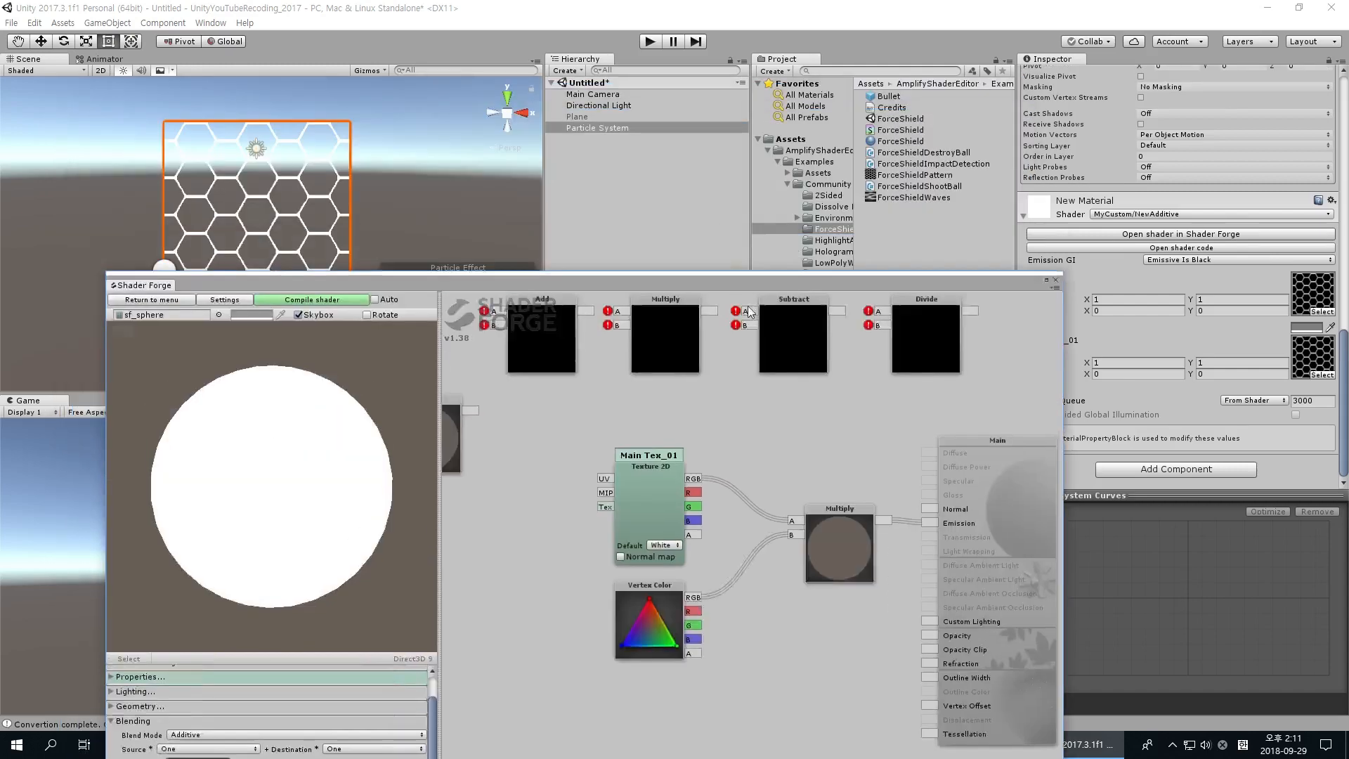
scroll(1209, 276, up, 10)
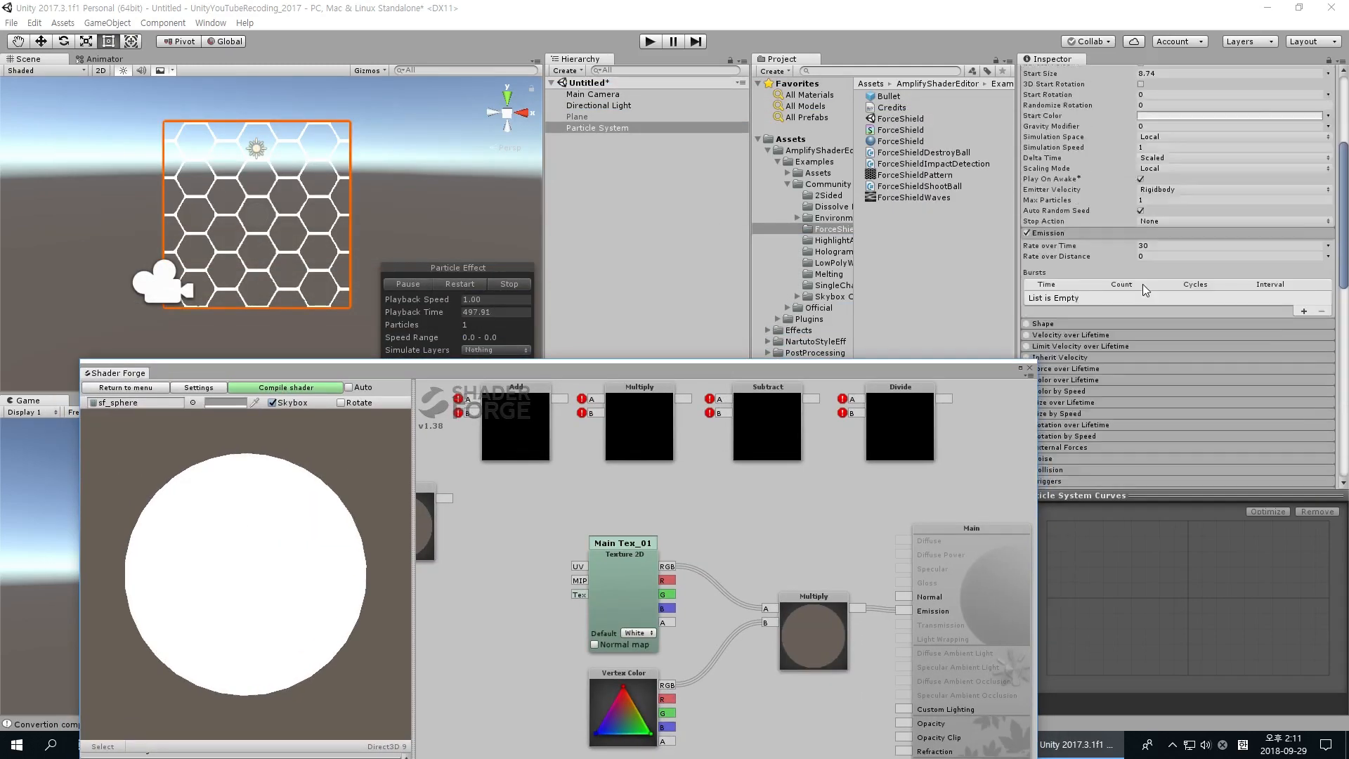
scroll(1199, 283, up, 5)
click(1162, 322)
drag(841, 271, 730, 235)
click(929, 191)
Delete the reference graph with MainTex, Vertex Color, Color and Value, plus the unconnected Add, Multiply, Subtract and Divide nodes.
drag(710, 362, 797, 143)
middle_drag(653, 386, 800, 408)
middle_drag(819, 528, 702, 570)
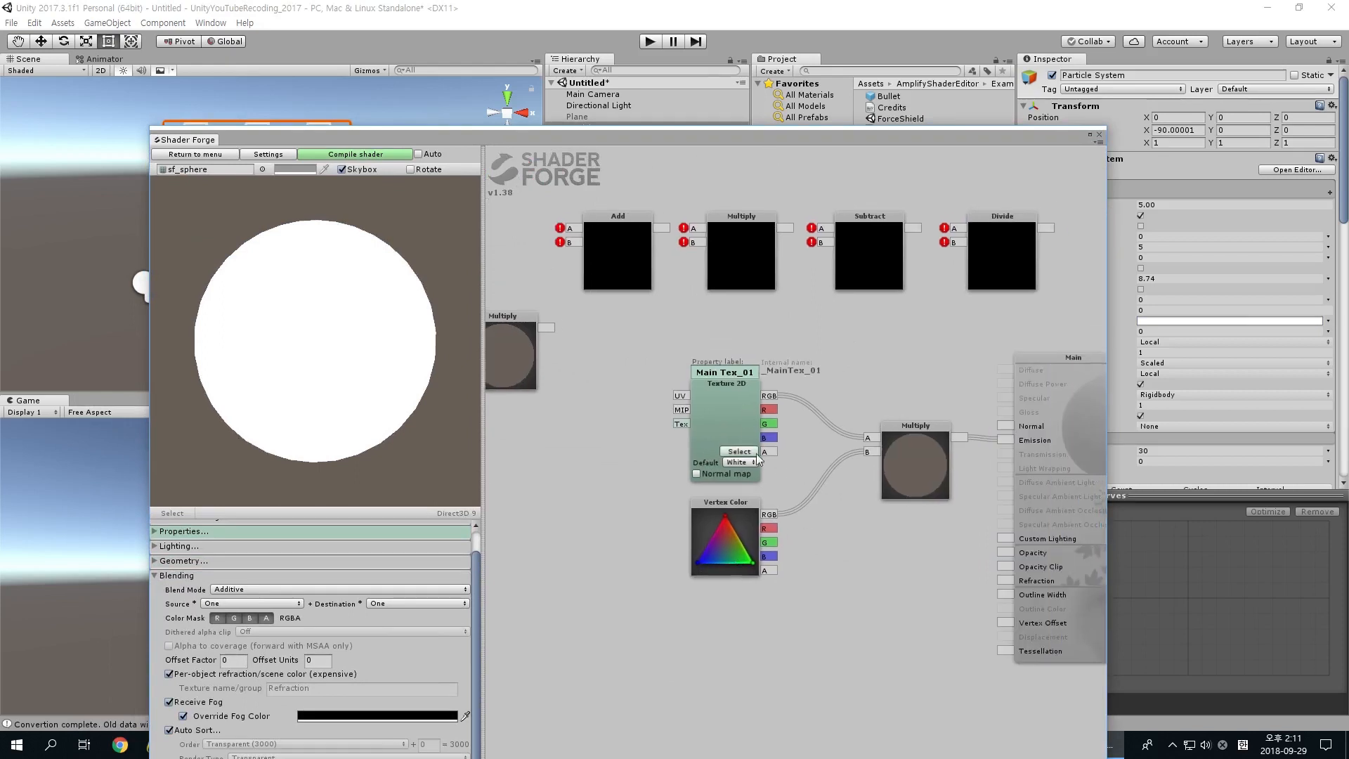
middle_drag(606, 421, 787, 415)
middle_drag(835, 458, 670, 399)
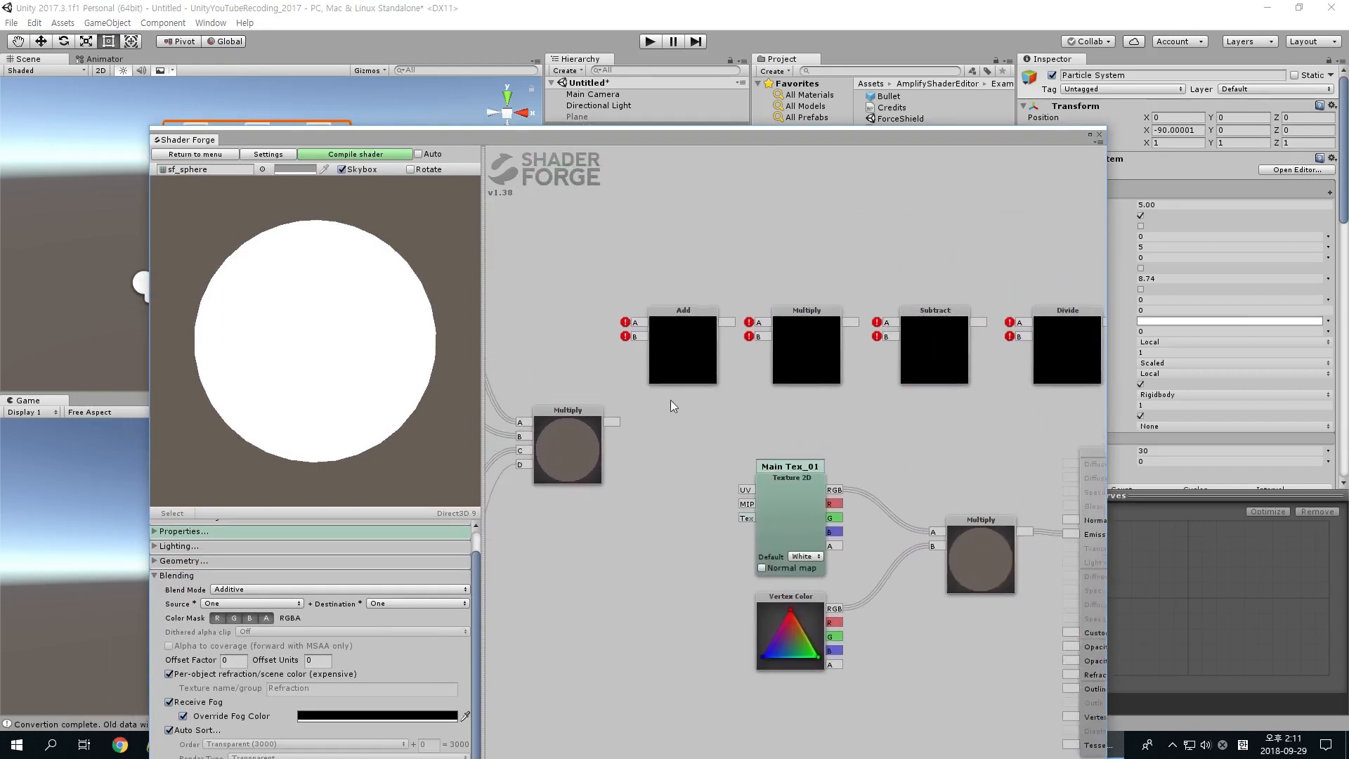
scroll(673, 397, down, 8)
middle_drag(608, 339, 702, 337)
middle_drag(546, 267, 557, 229)
alt+drag(540, 221, 728, 458)
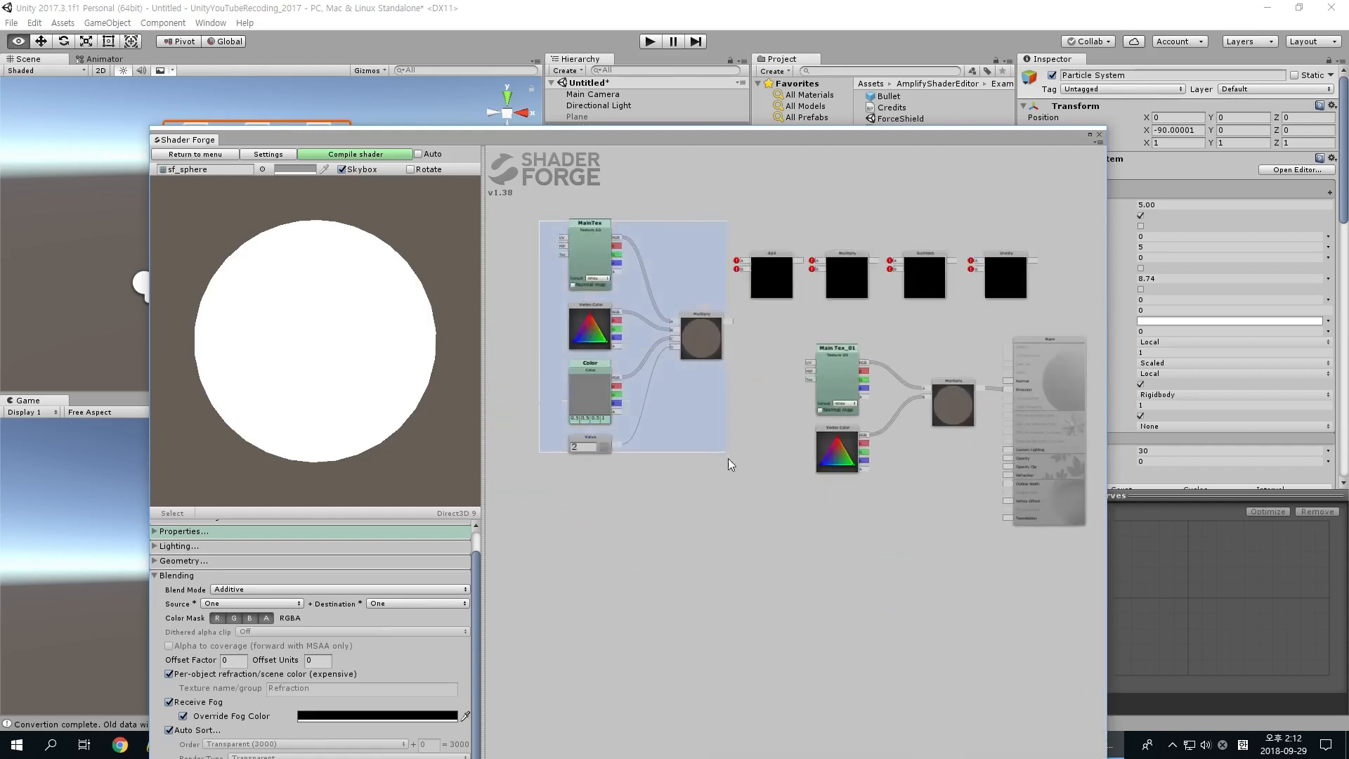
key(Delete)
alt+drag(679, 255, 1094, 305)
key(Delete)
Check the texture properties of New Material in the Inspector, shifting the Shader Forge window aside to uncover them.
drag(733, 131, 726, 85)
scroll(1205, 327, down, 10)
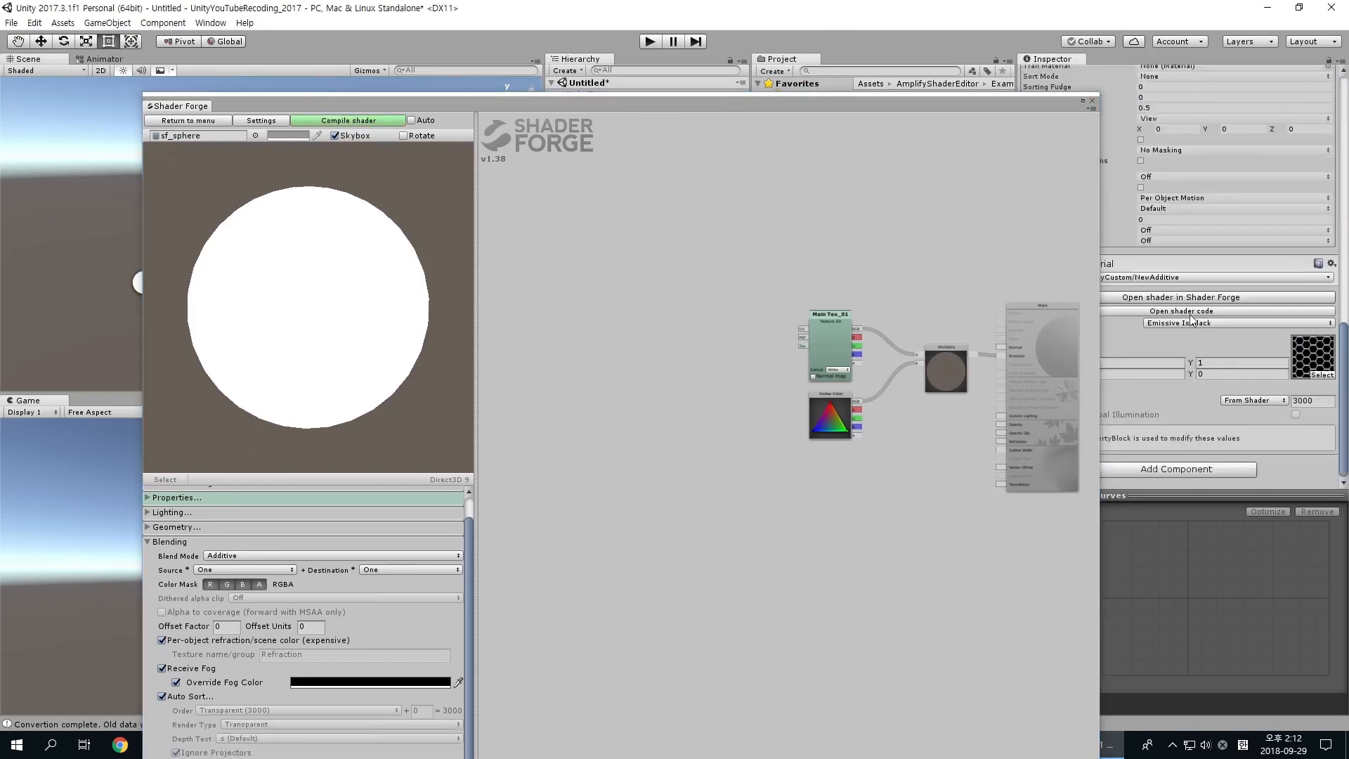
drag(969, 121, 780, 162)
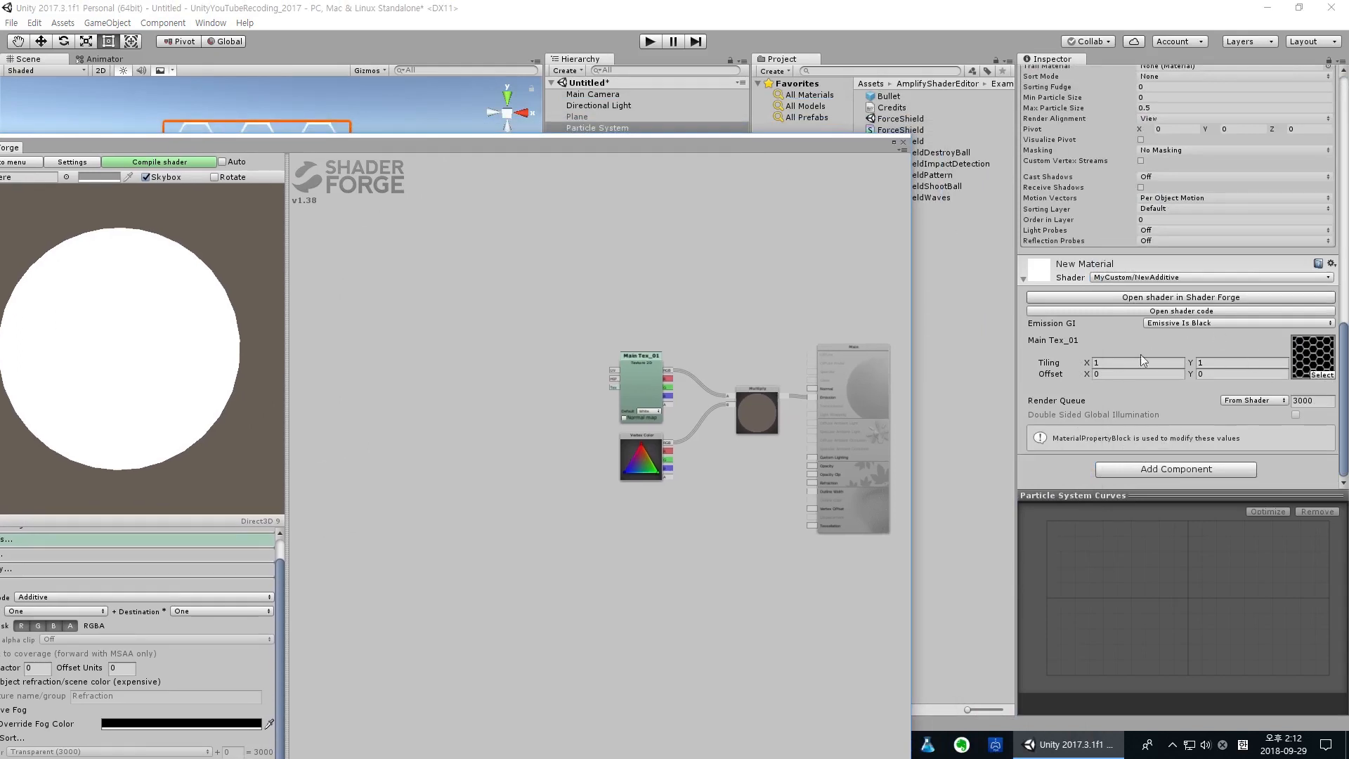
drag(683, 148, 852, 116)
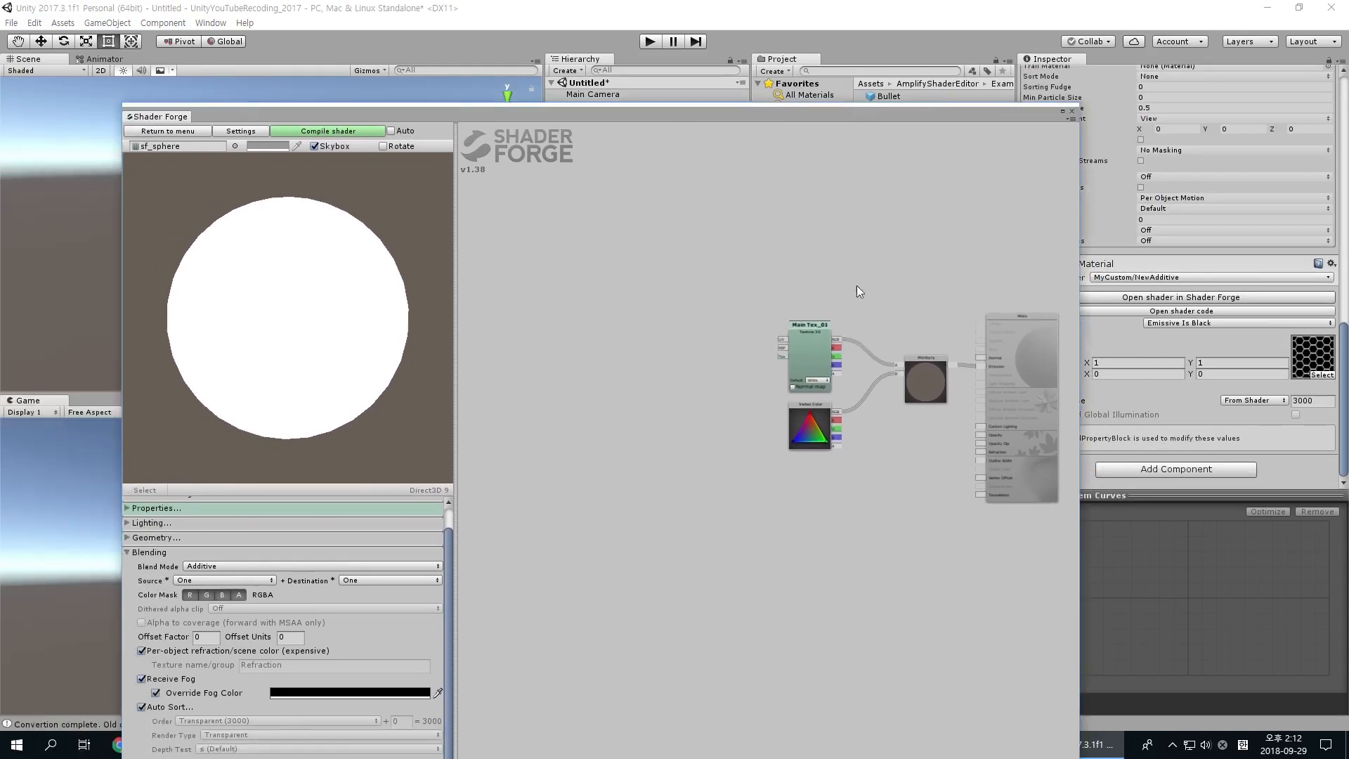
Move the Main node slightly away from the Multiply node and align Multiply with the Emission input.
middle_drag(883, 316, 766, 267)
scroll(786, 267, up, 5)
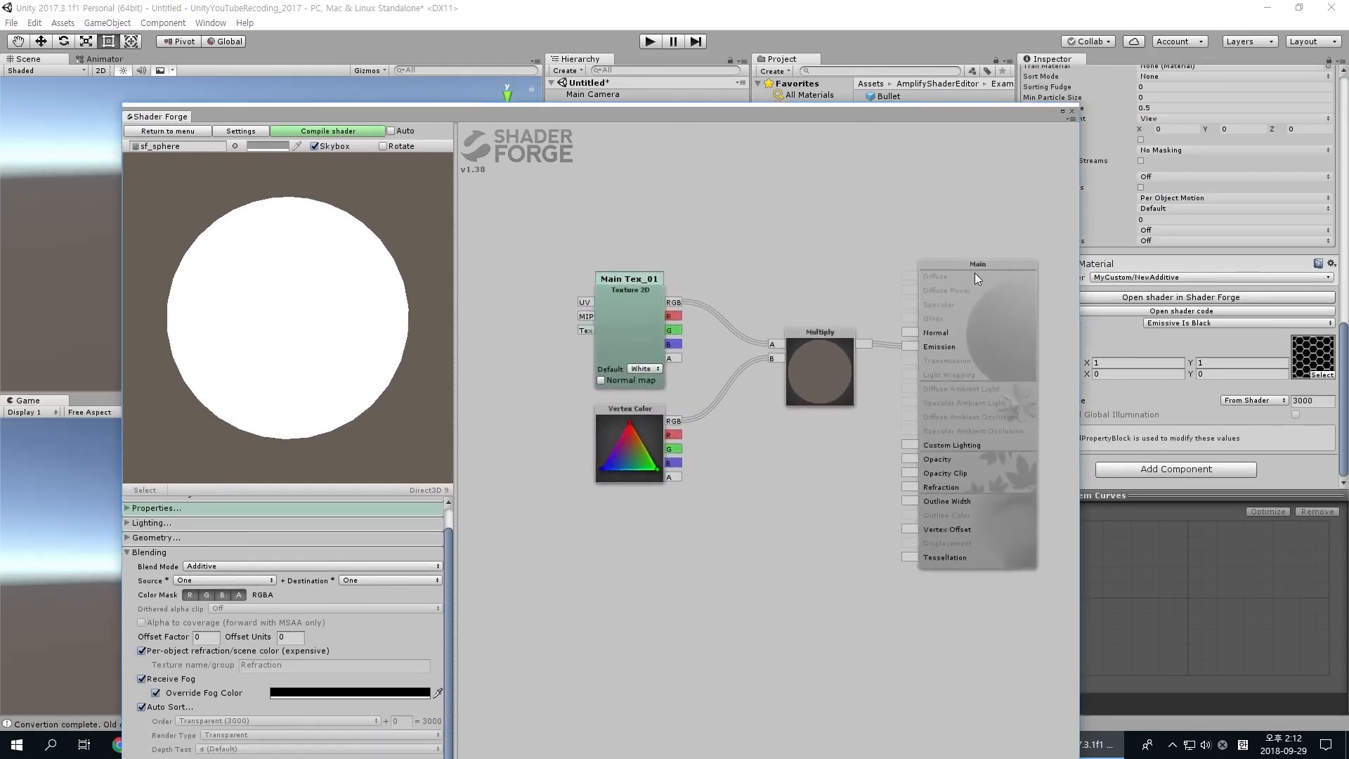
drag(975, 273, 998, 274)
drag(812, 336, 800, 336)
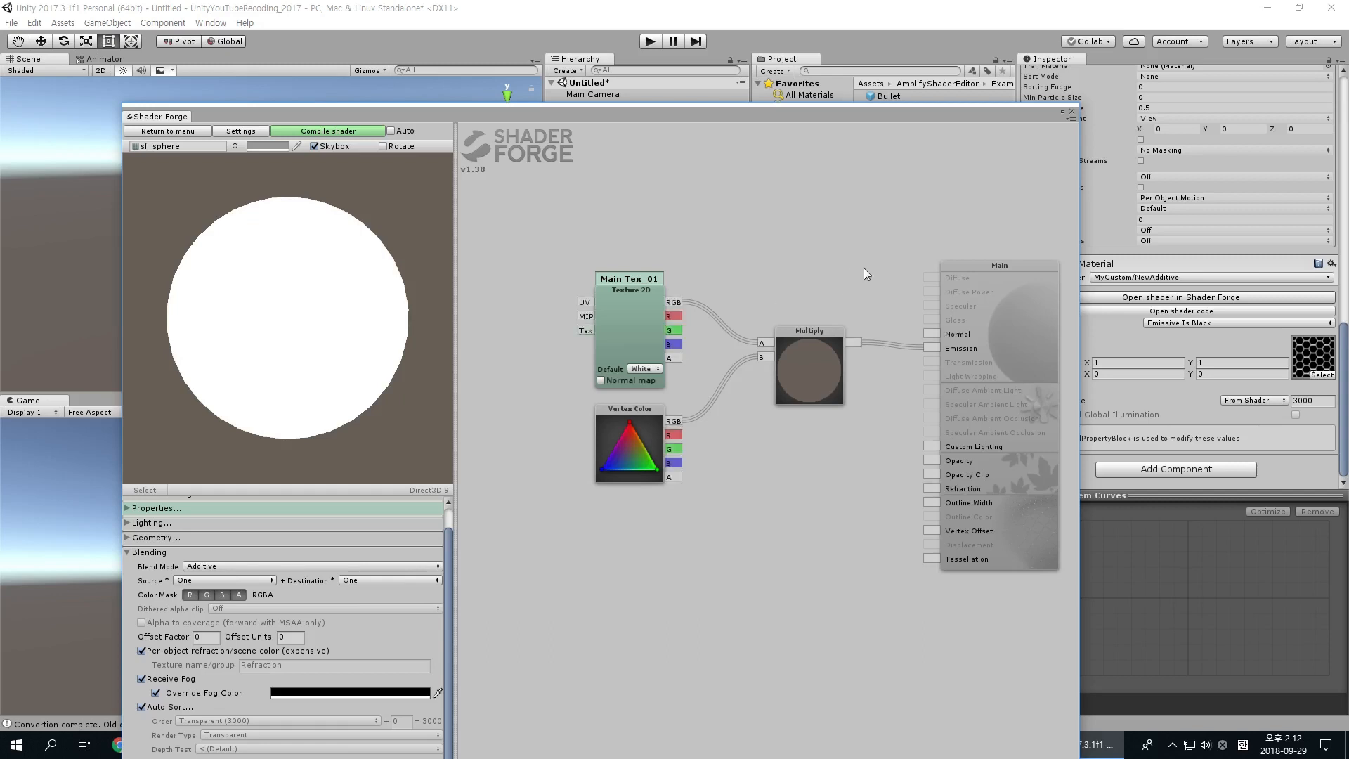
drag(698, 125, 707, 103)
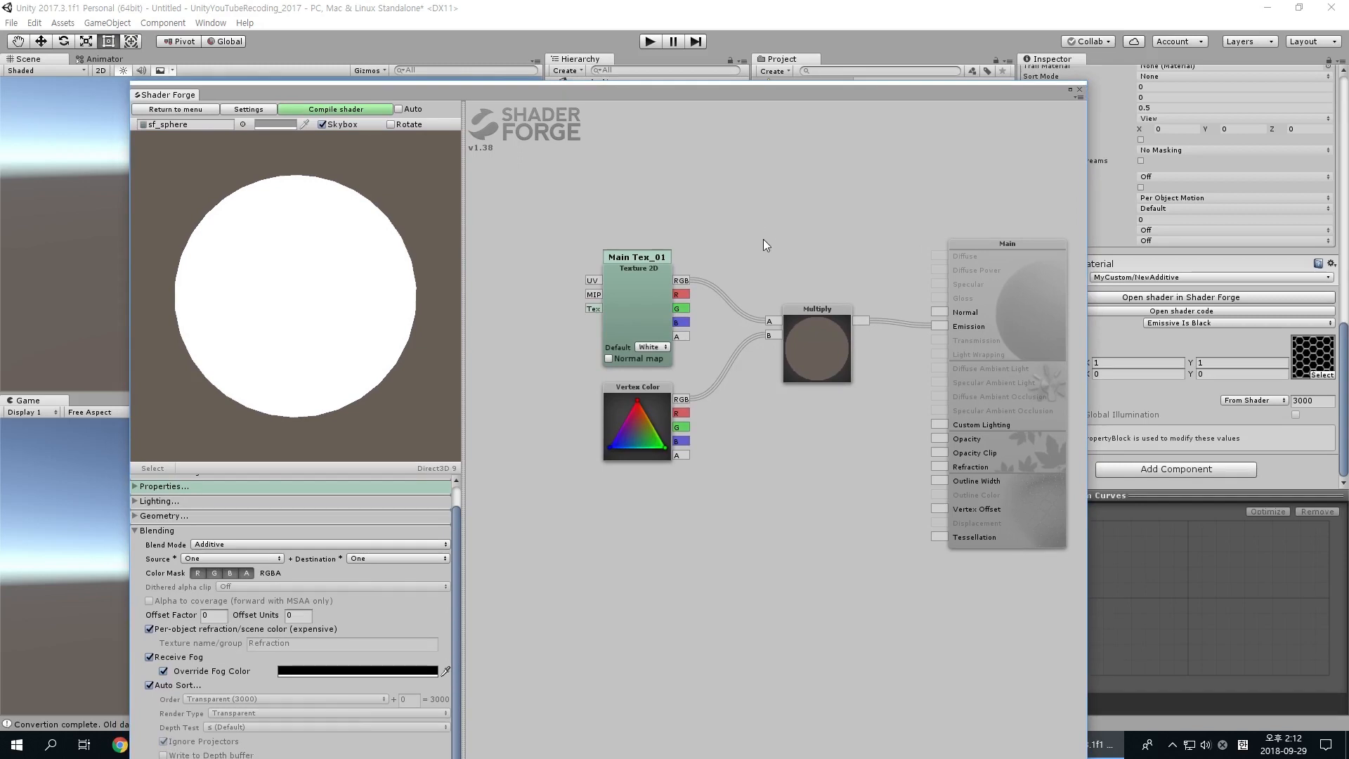
drag(791, 239, 770, 239)
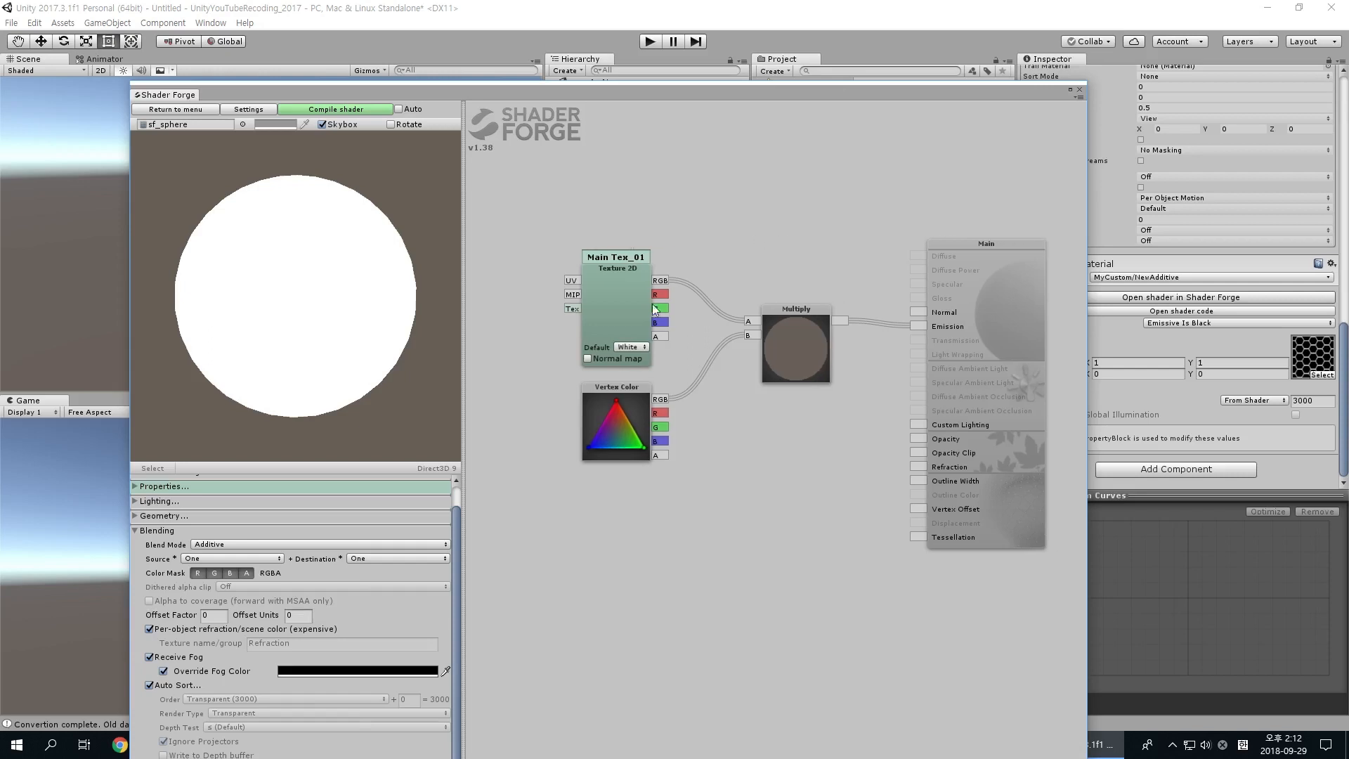
drag(796, 312, 791, 318)
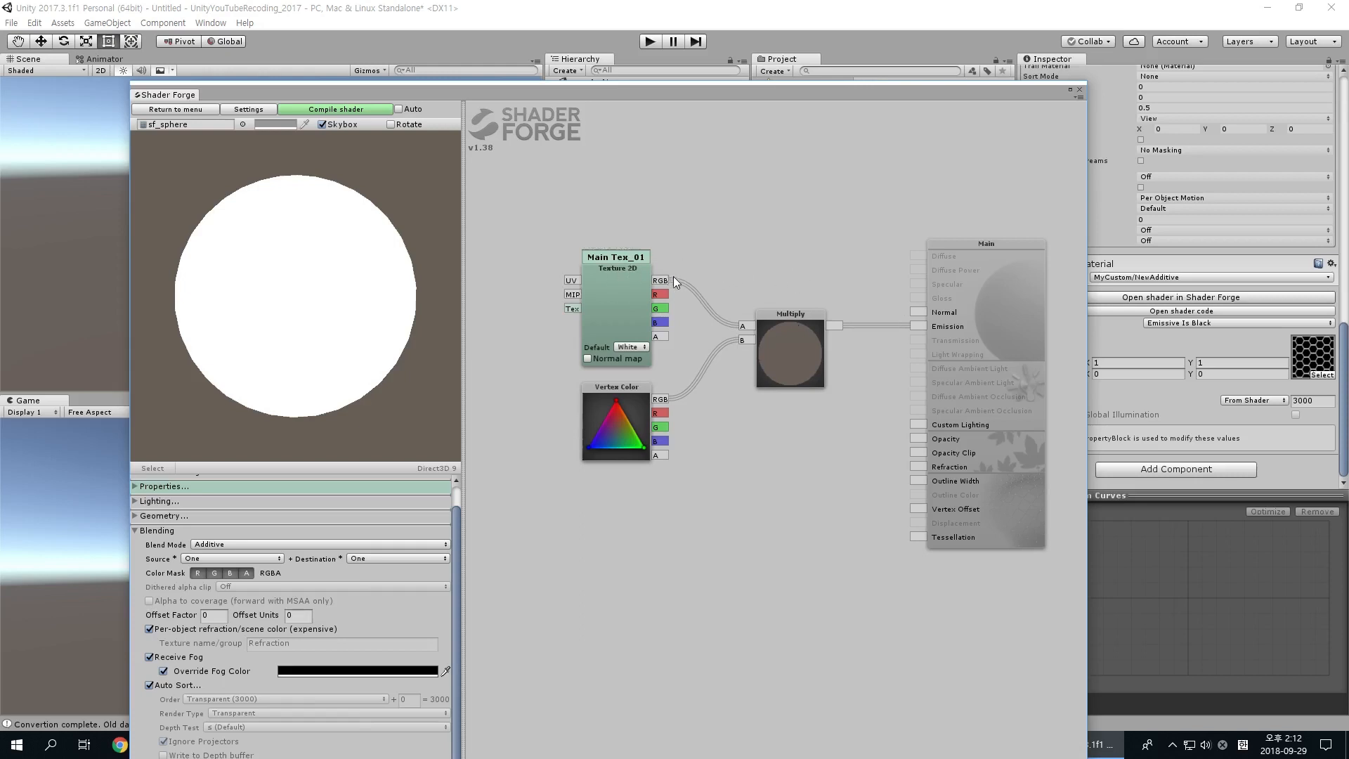
middle_drag(596, 260, 752, 333)
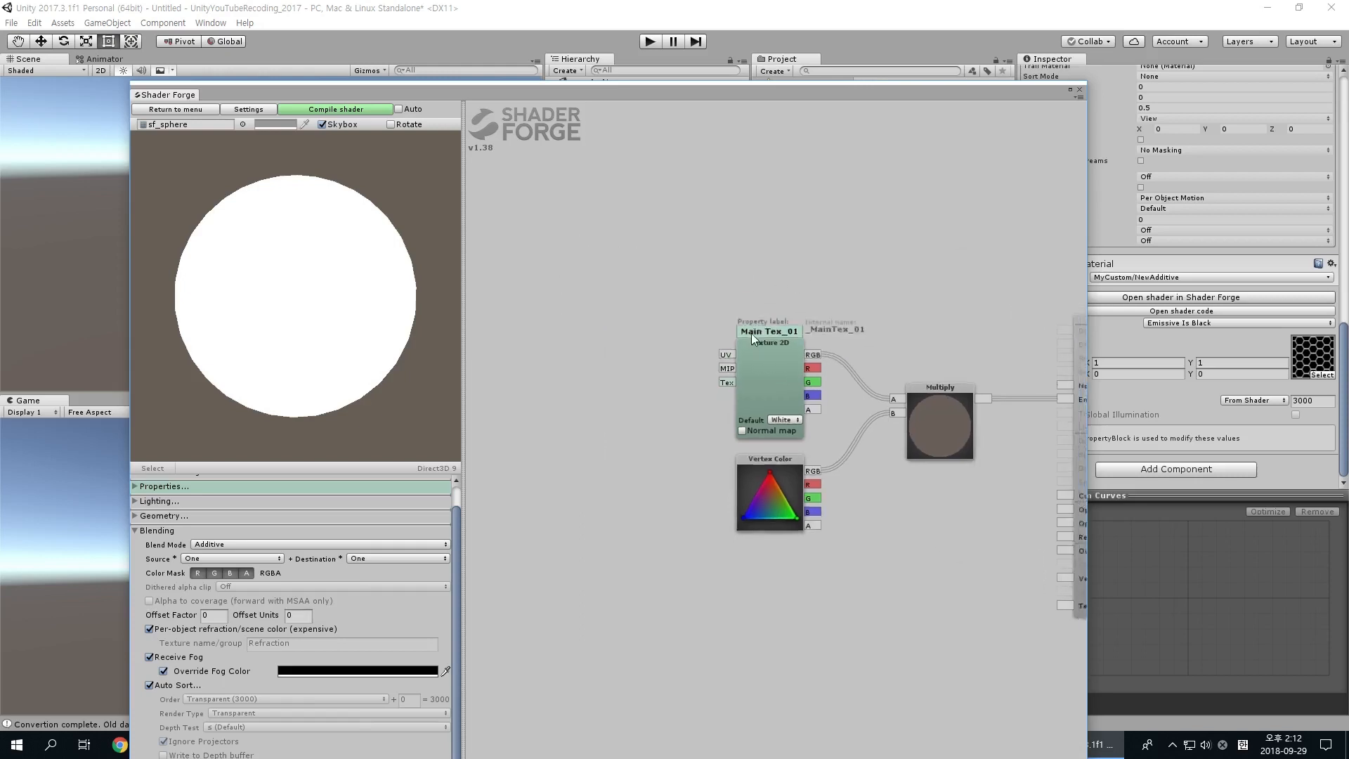
scroll(752, 333, down, 3)
middle_drag(646, 347, 722, 379)
scroll(722, 379, down, 2)
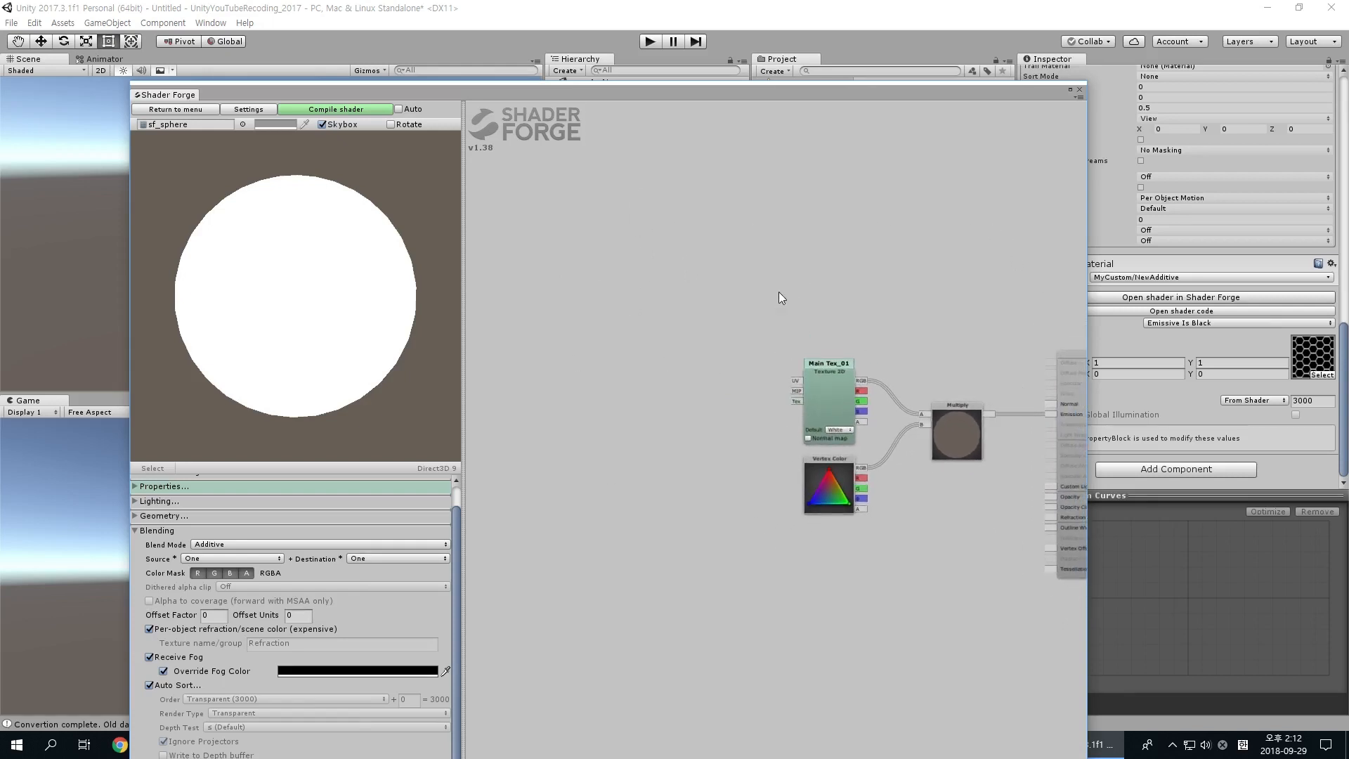
middle_drag(753, 318, 591, 311)
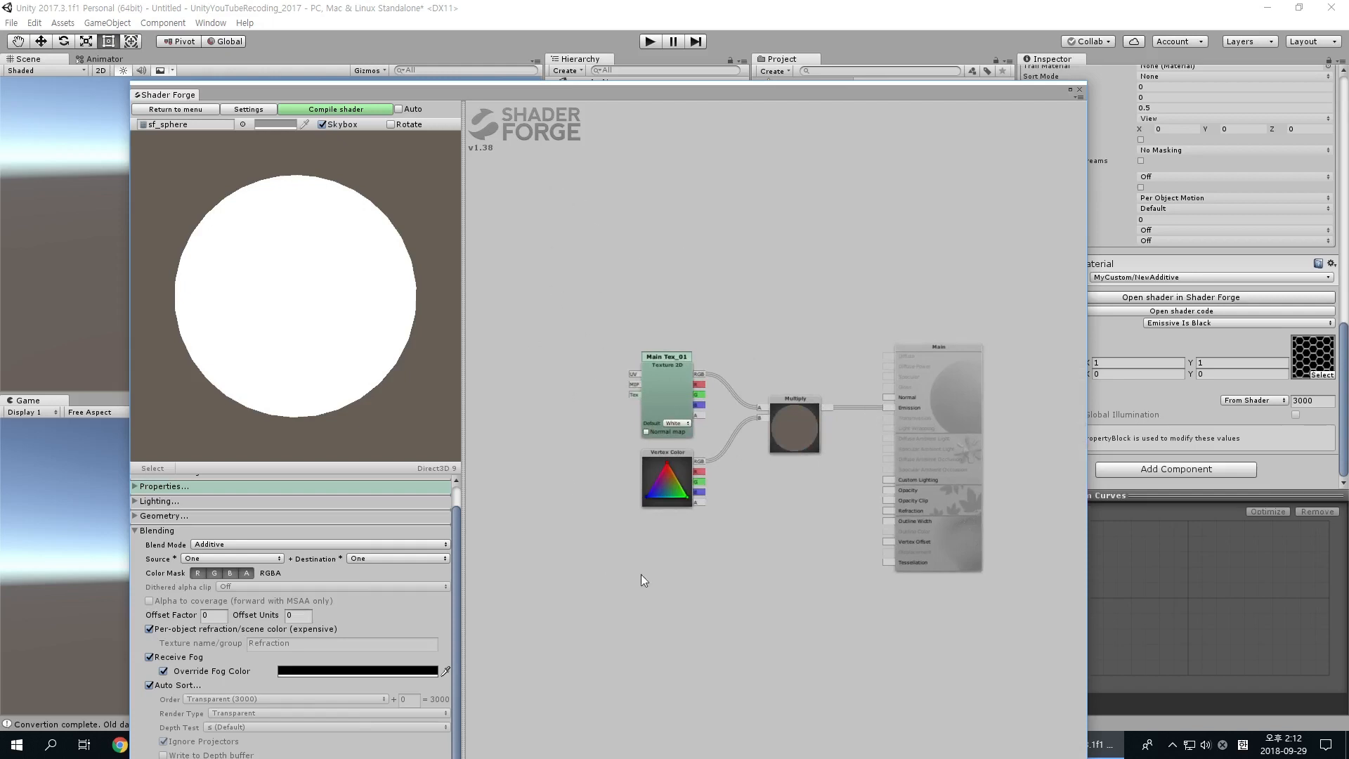
click(814, 406)
scroll(717, 390, up, 2)
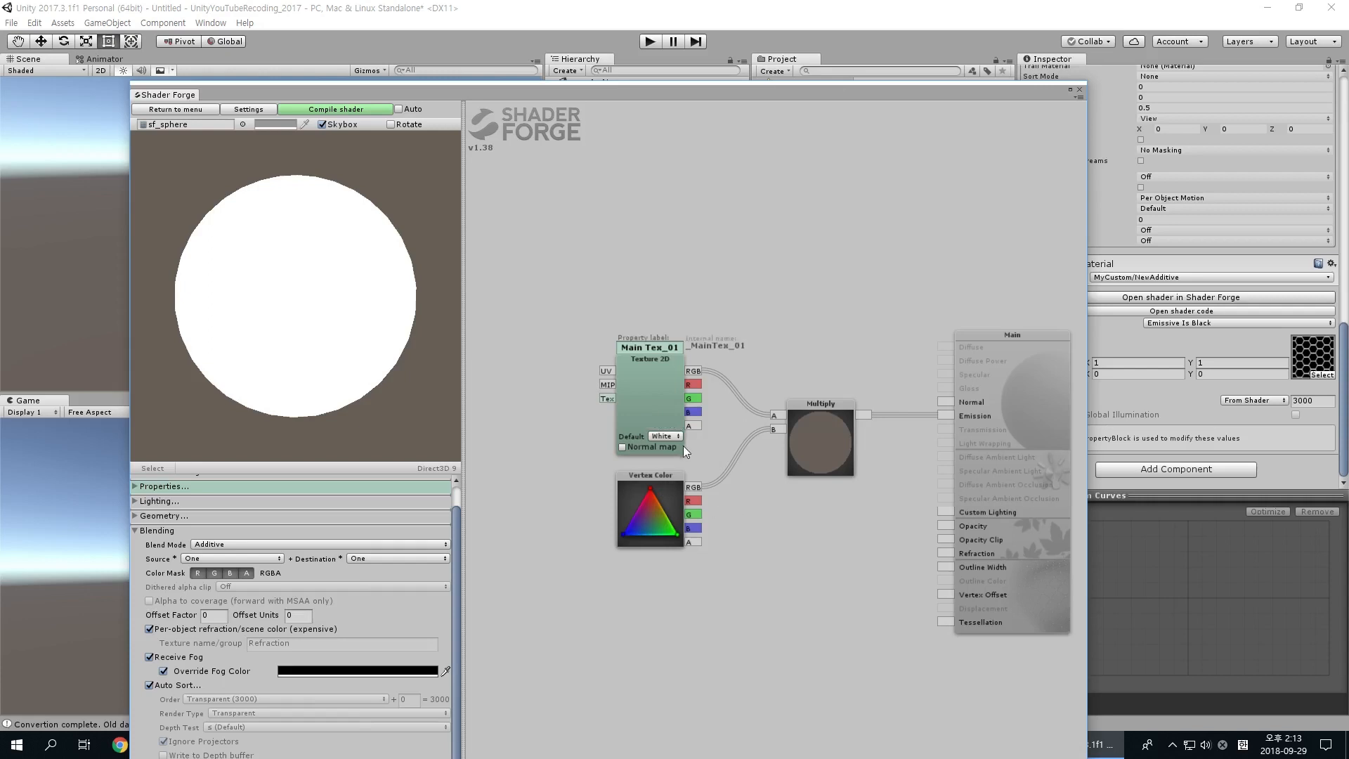
drag(759, 354, 735, 323)
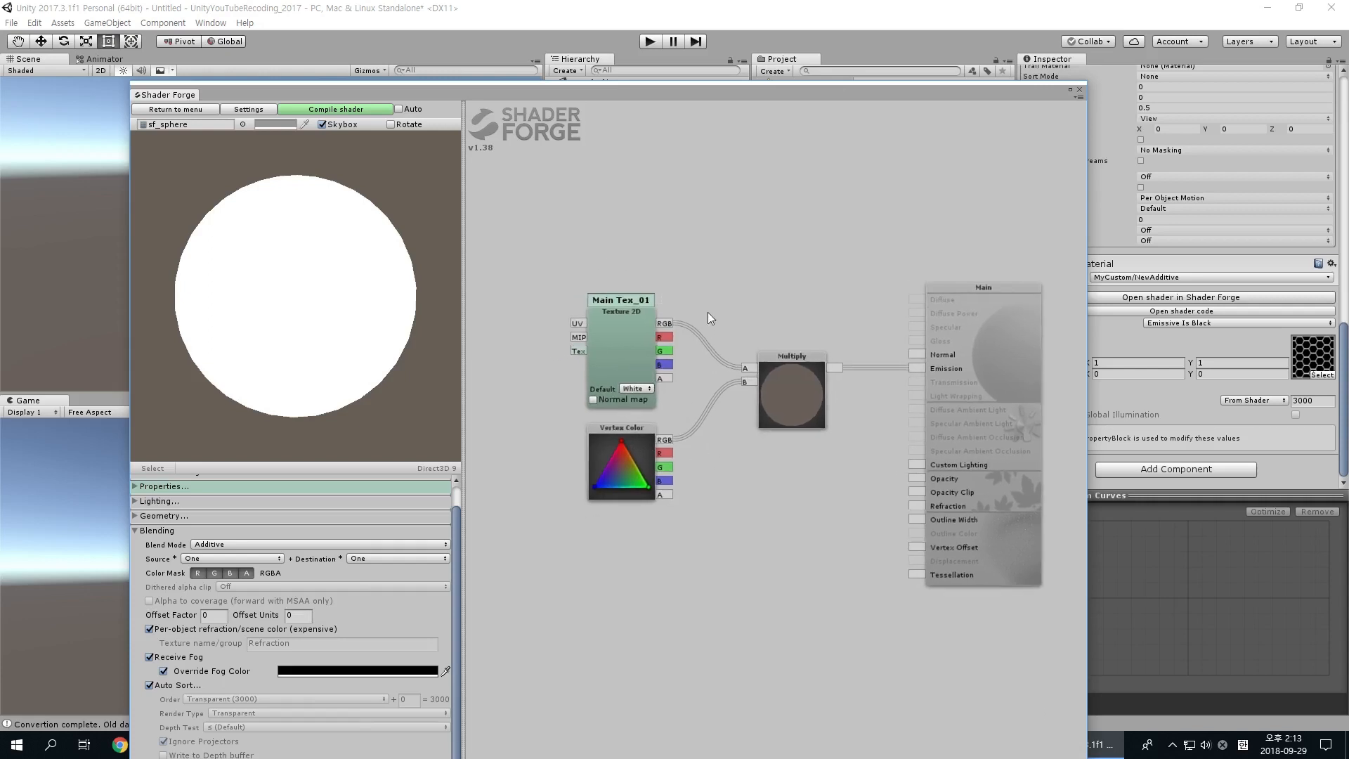
drag(712, 317, 731, 318)
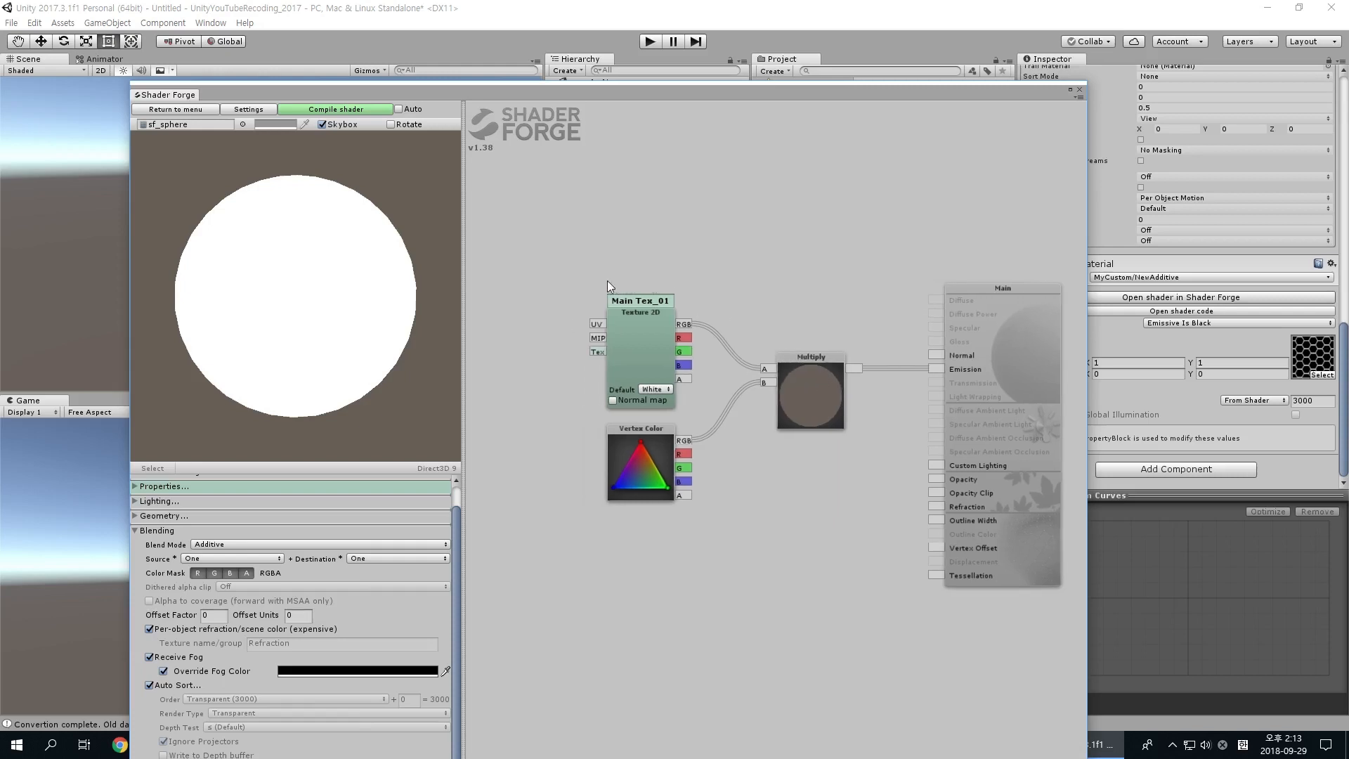
right_drag(731, 396, 736, 395)
click(732, 381)
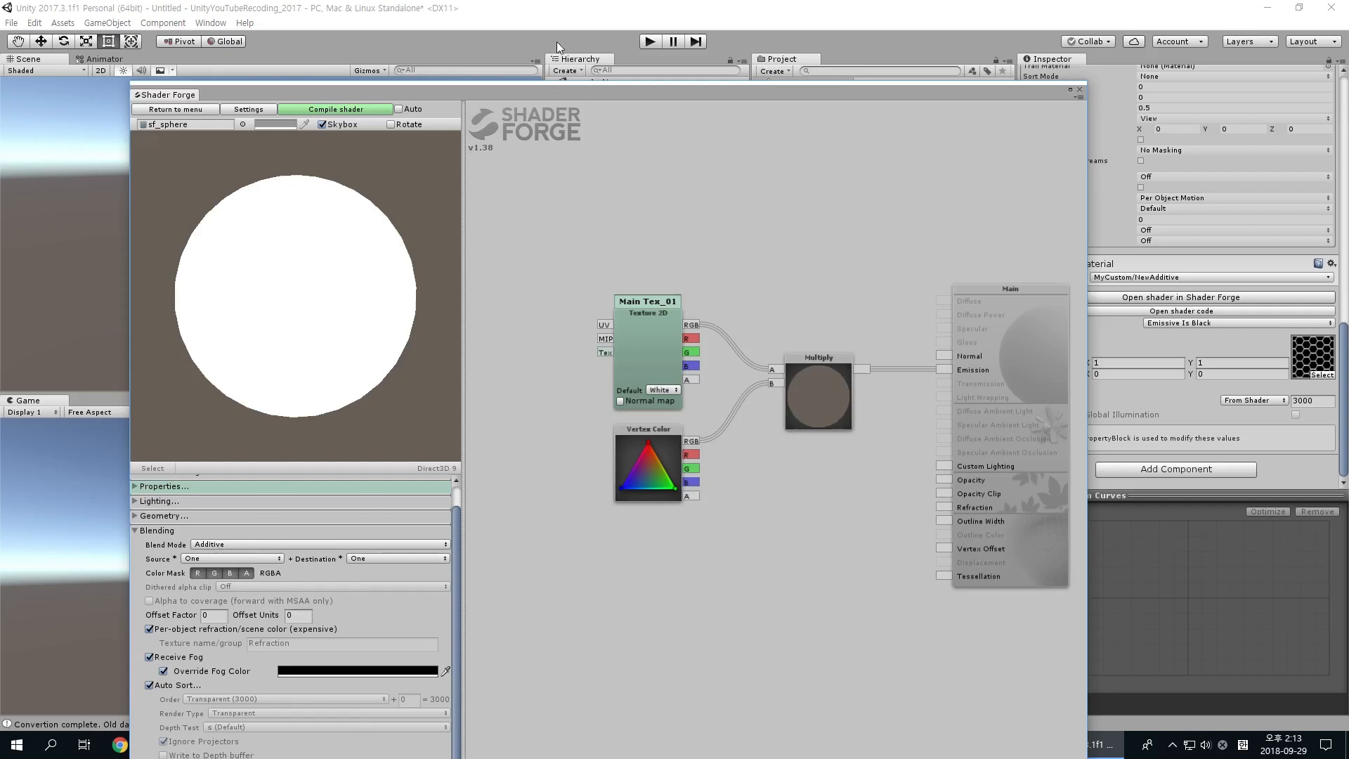
drag(554, 78, 607, 54)
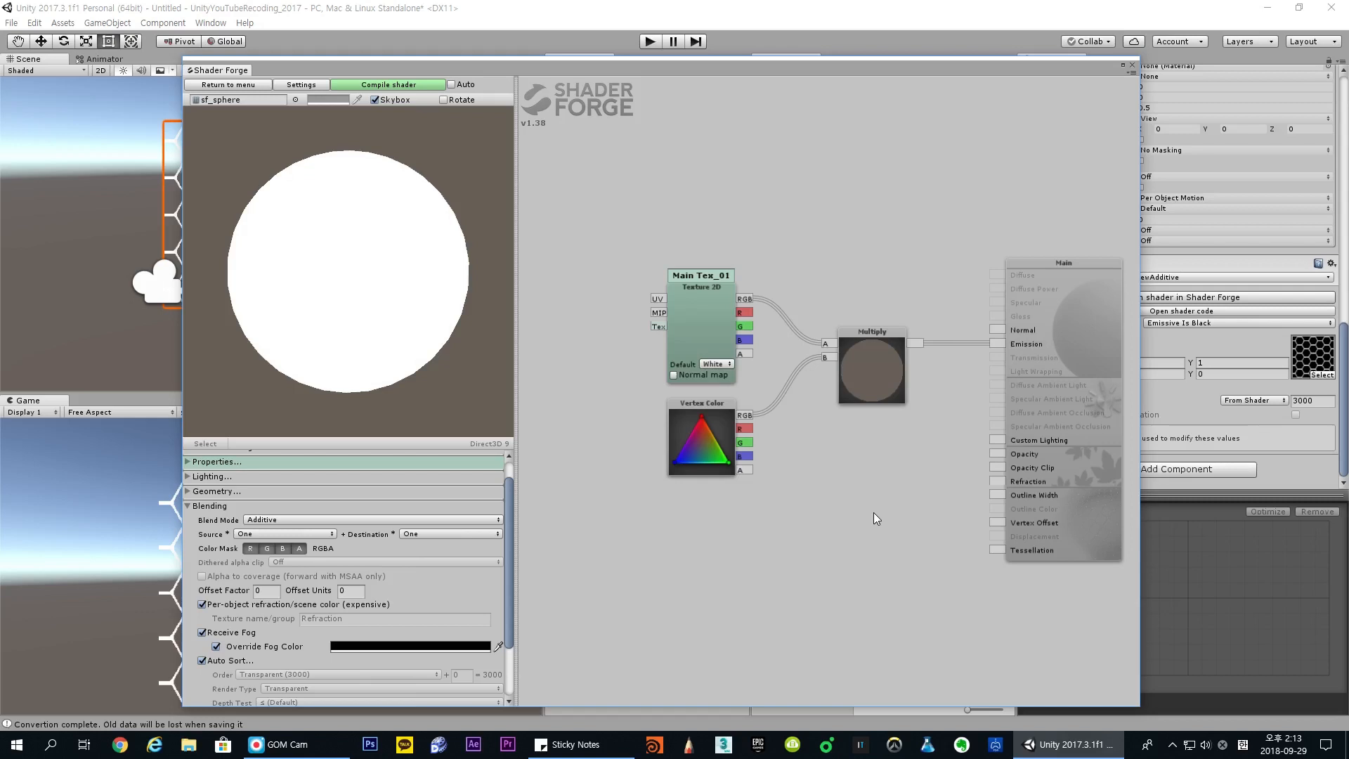
Examine the Main Tex_01 and Vertex Color nodes and their connections into the Multiply node feeding Emission.
click(691, 416)
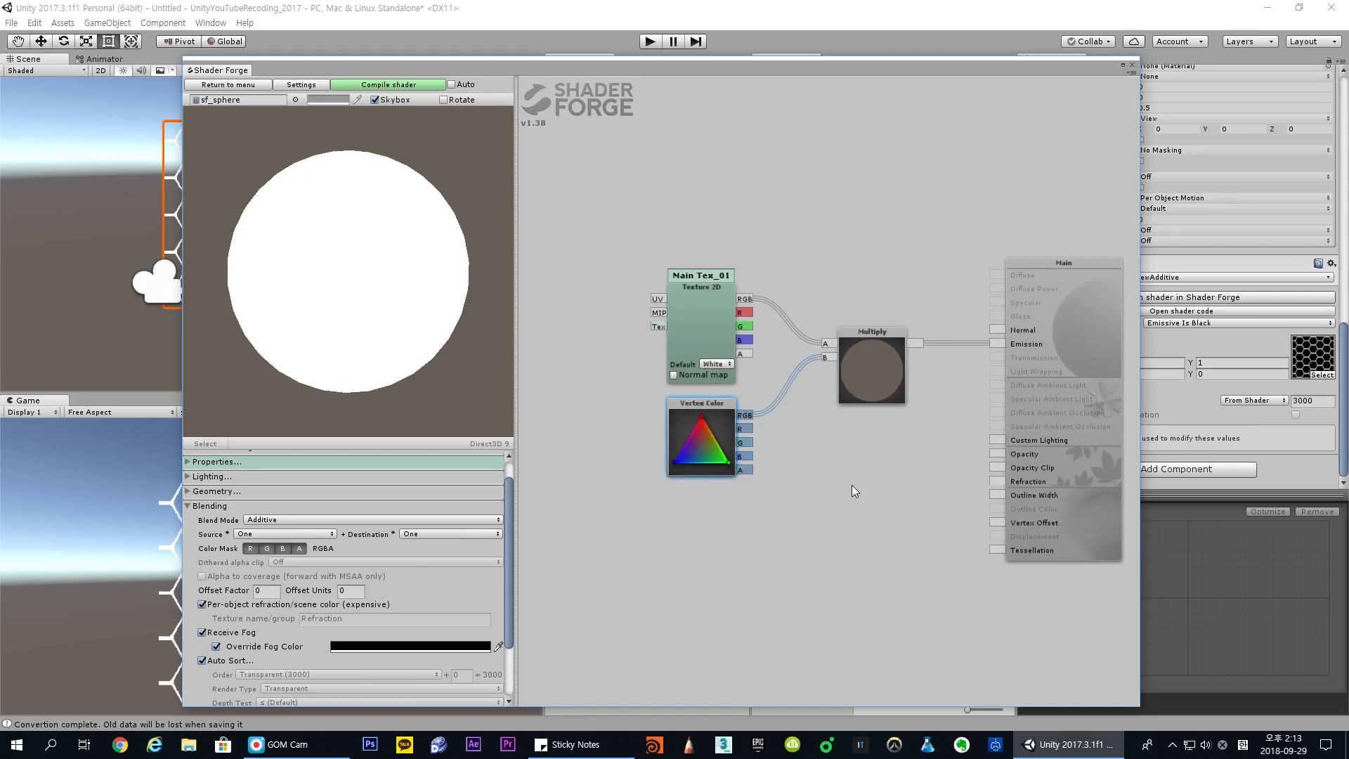
middle_drag(853, 480, 839, 486)
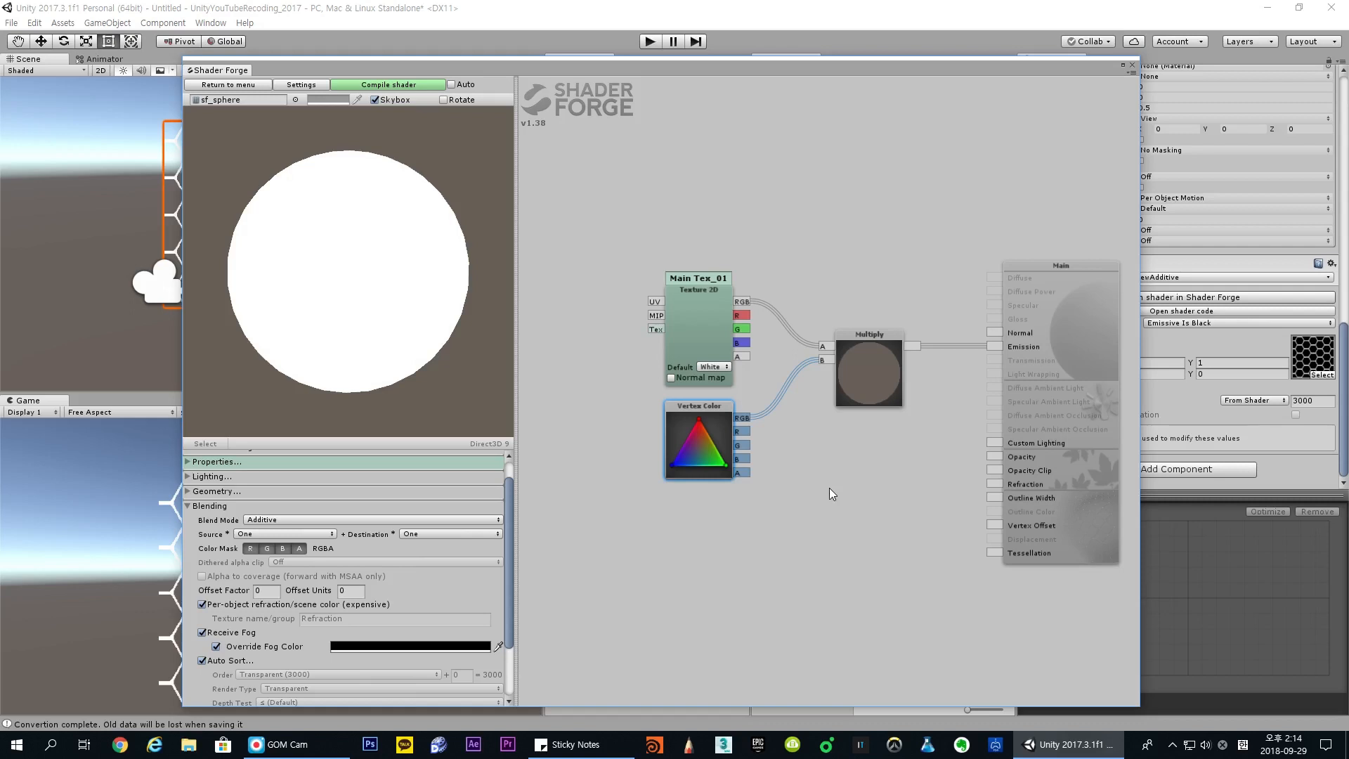
click(829, 483)
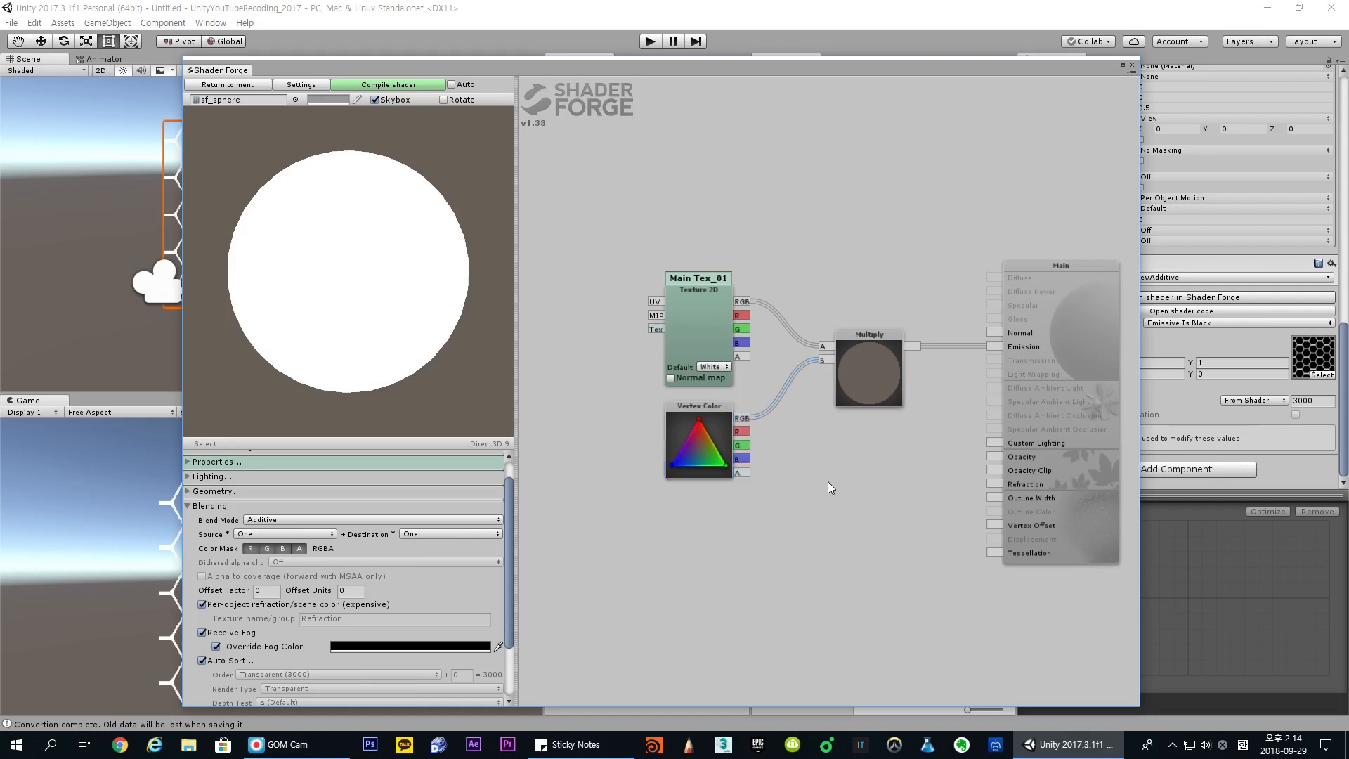
click(720, 292)
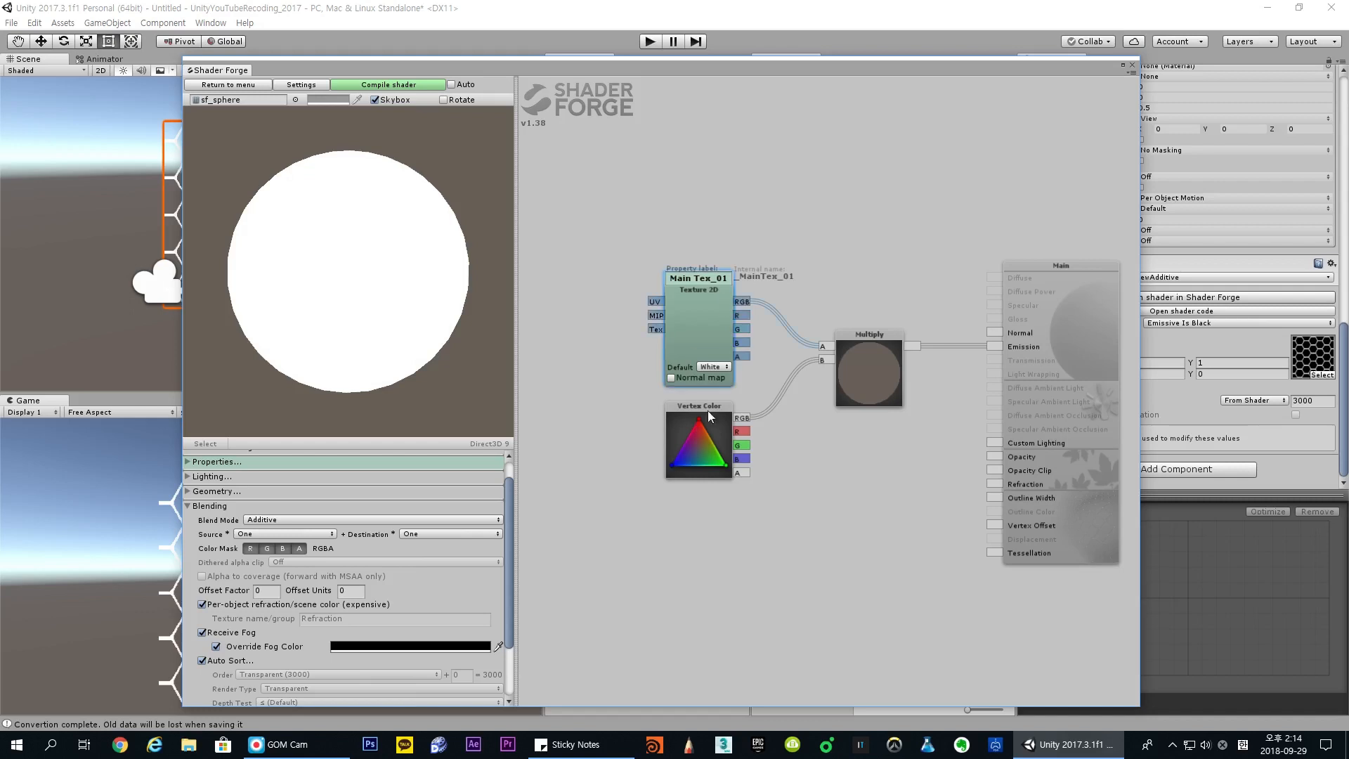
click(707, 411)
click(710, 281)
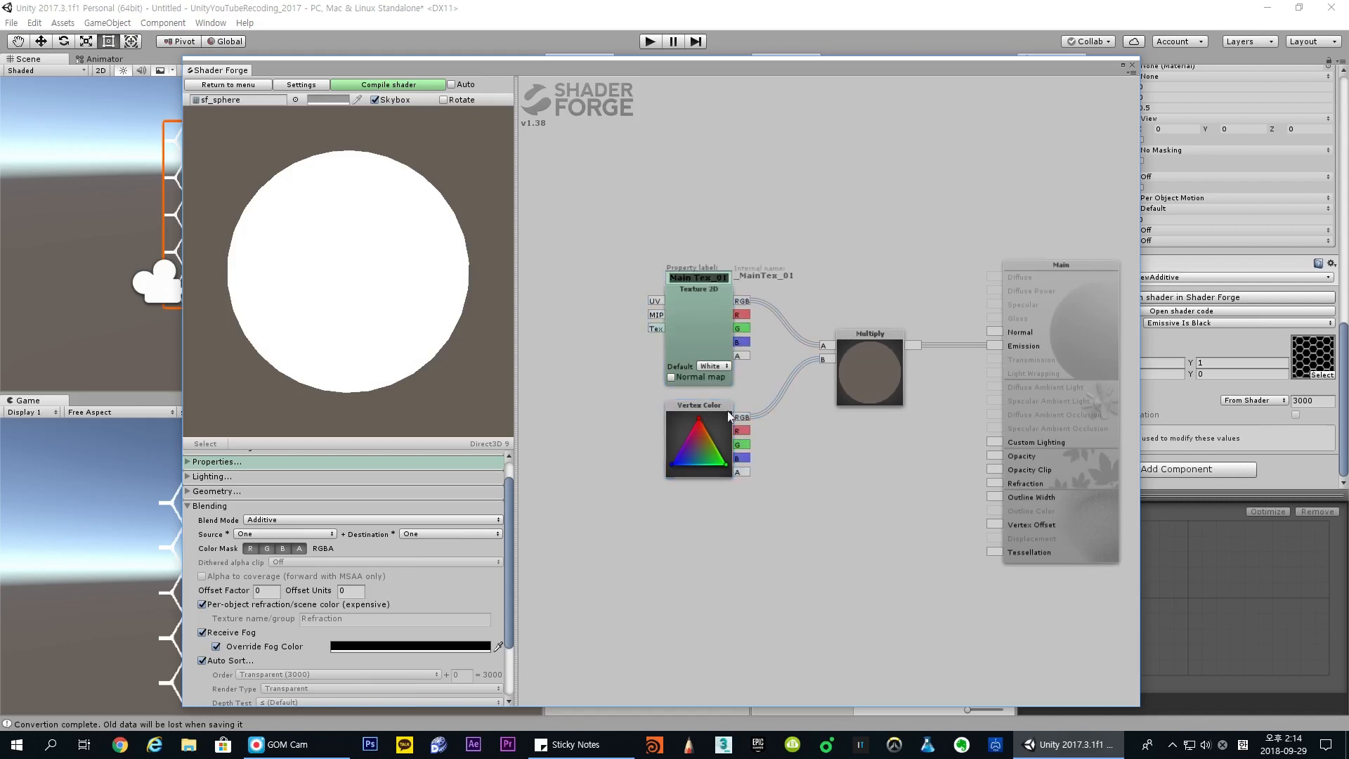
middle_drag(880, 364, 880, 359)
click(880, 361)
click(710, 419)
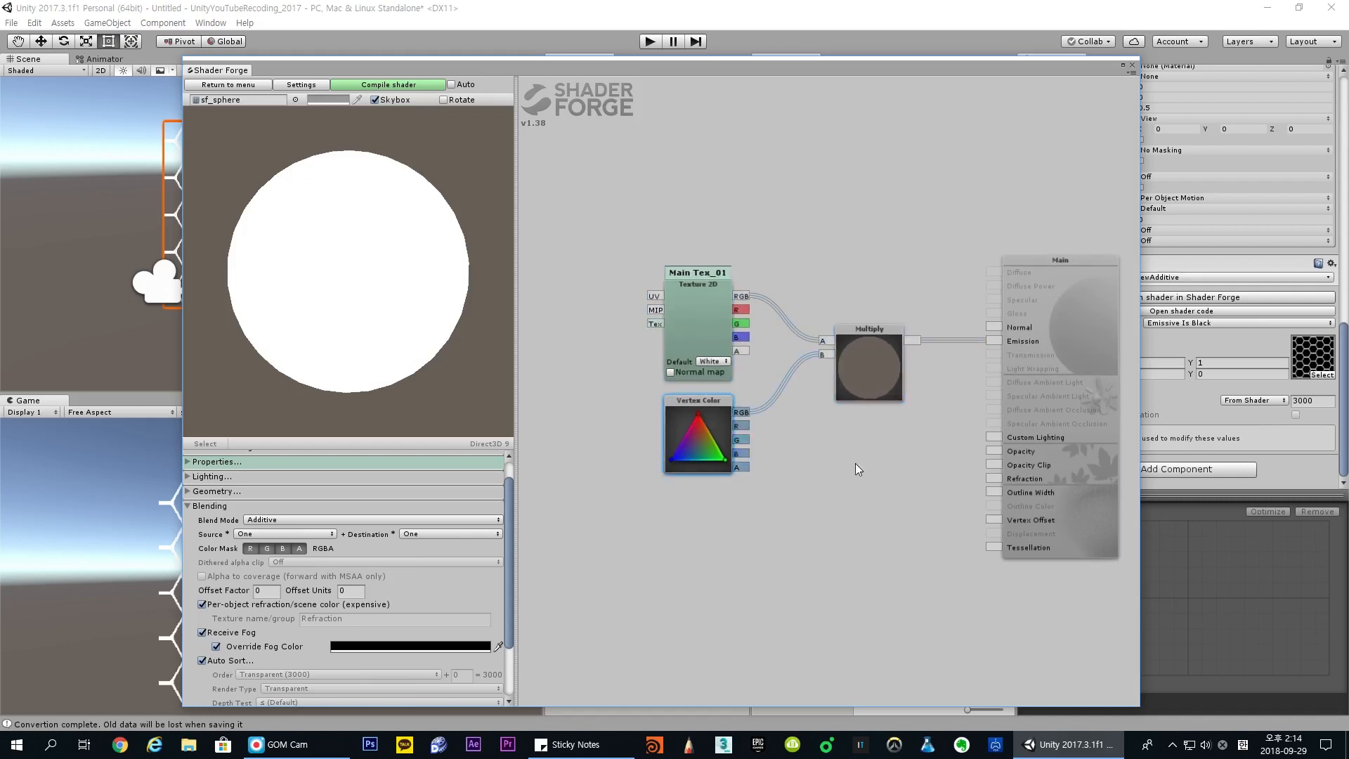
middle_drag(855, 467, 855, 462)
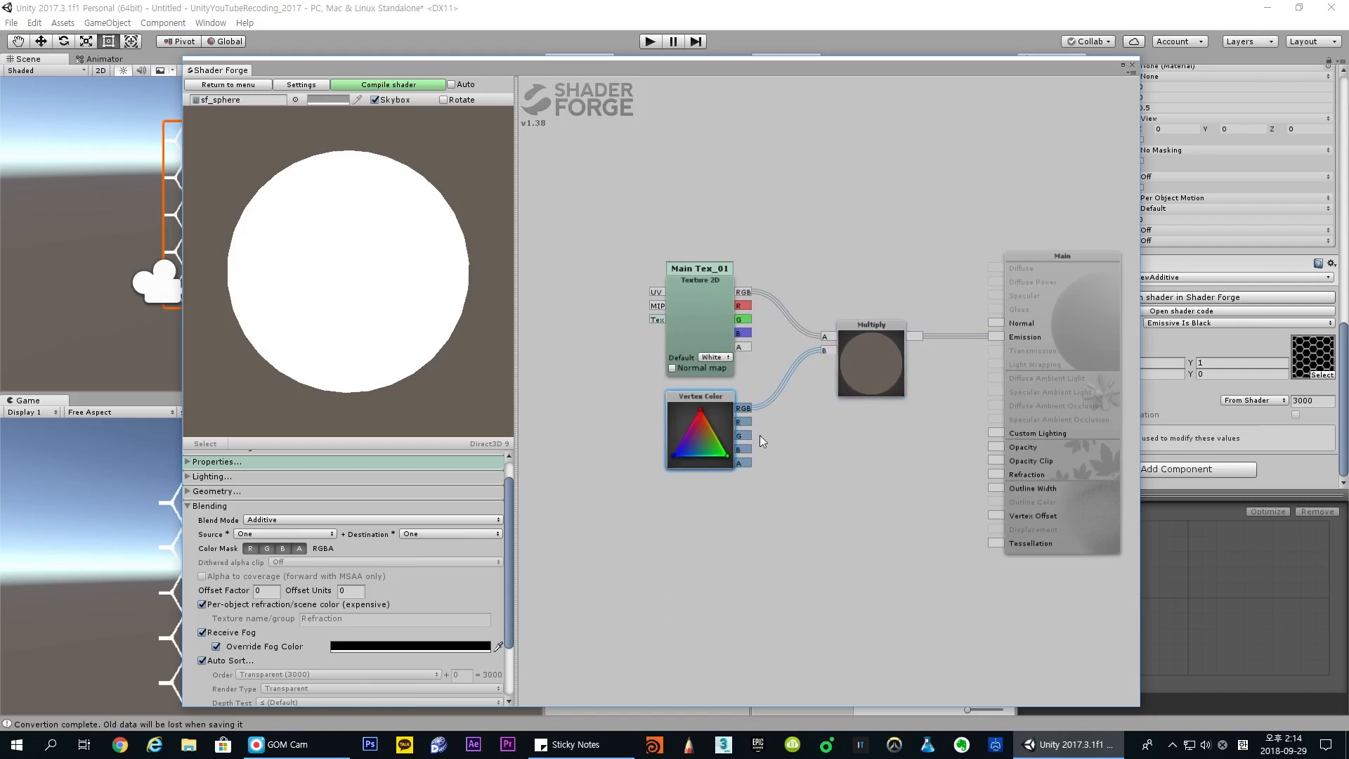
click(825, 475)
middle_drag(829, 478, 773, 503)
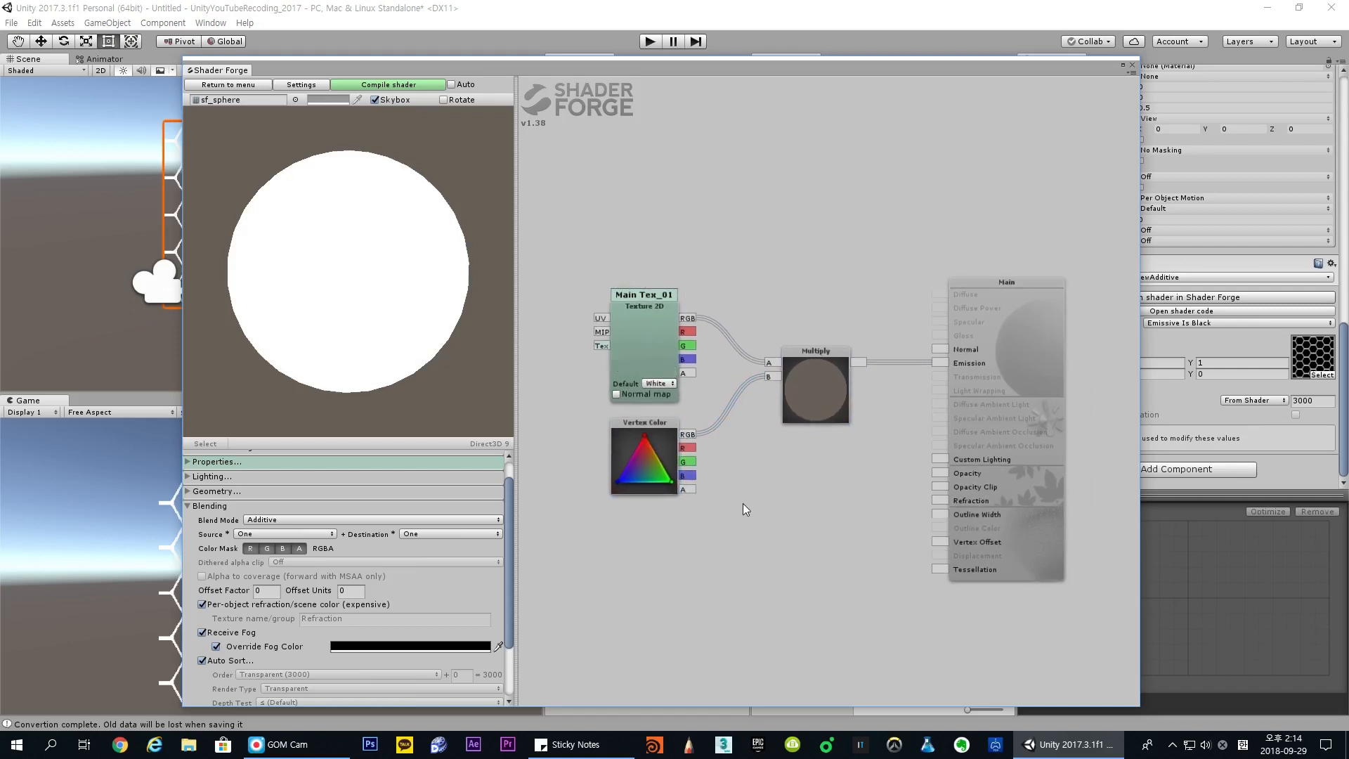
mouse_move(769, 521)
middle_down()
mouse_move(815, 513)
mouse_move(782, 516)
middle_up()
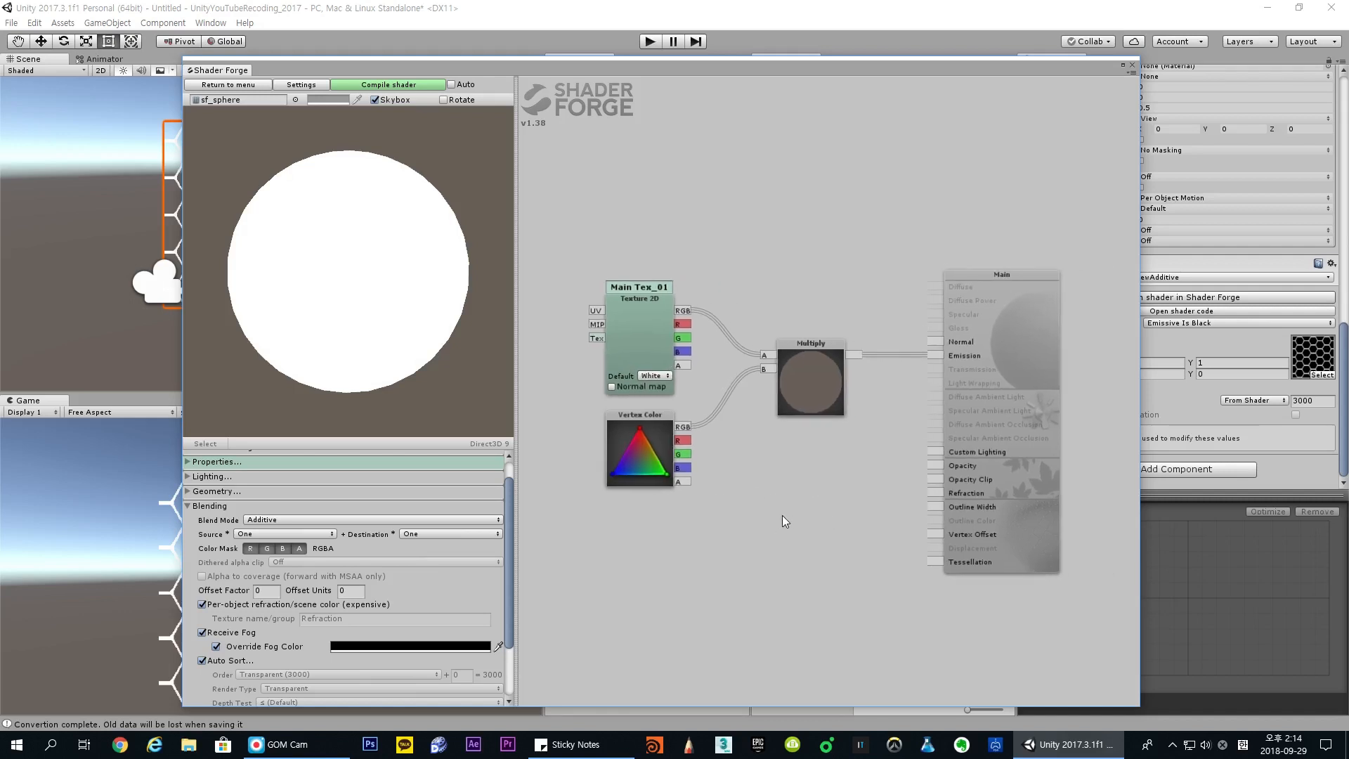